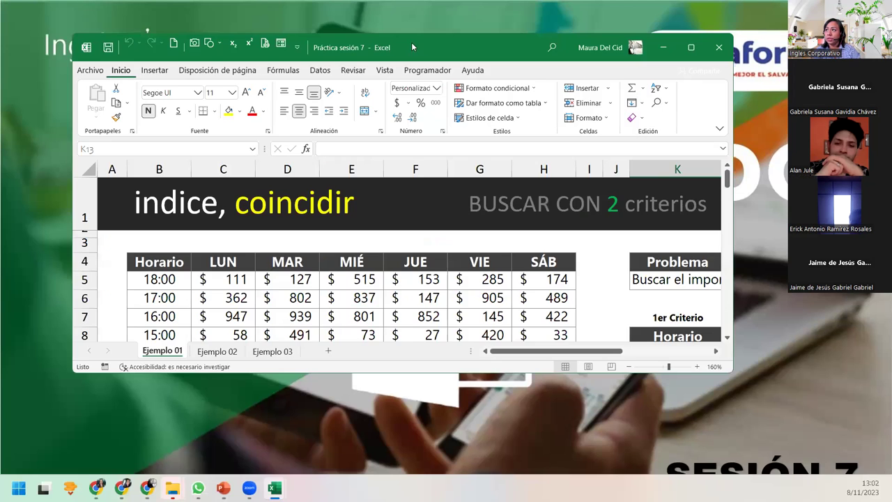
# Maximize the Práctica sesión 7 workbook window so it fills the screen
pyautogui.doubleClick(424, 43)
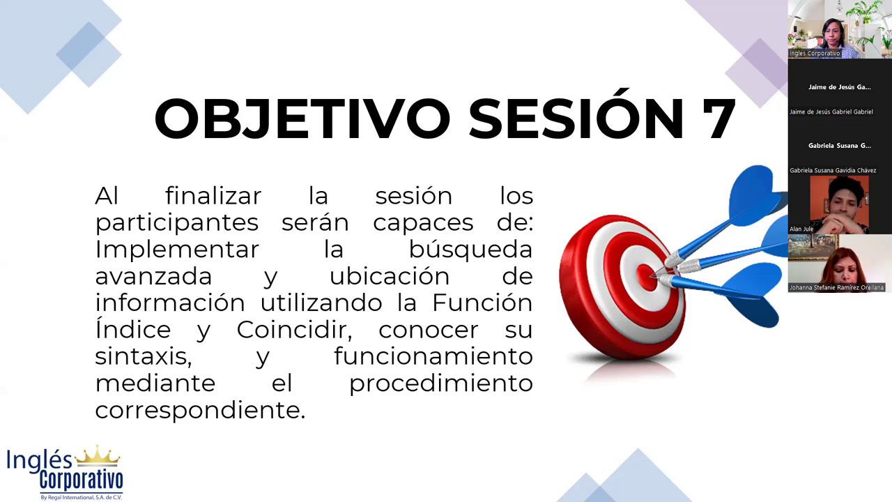
# Advance from the OBJETIVO SESIÓN 7 slide to the INDICE reference-form slide
pyautogui.press('Right')
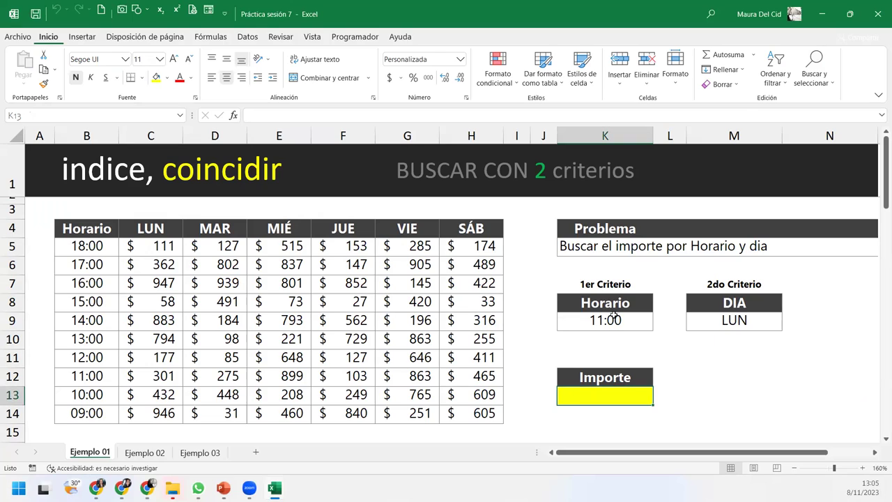
pyautogui.click(589, 240)
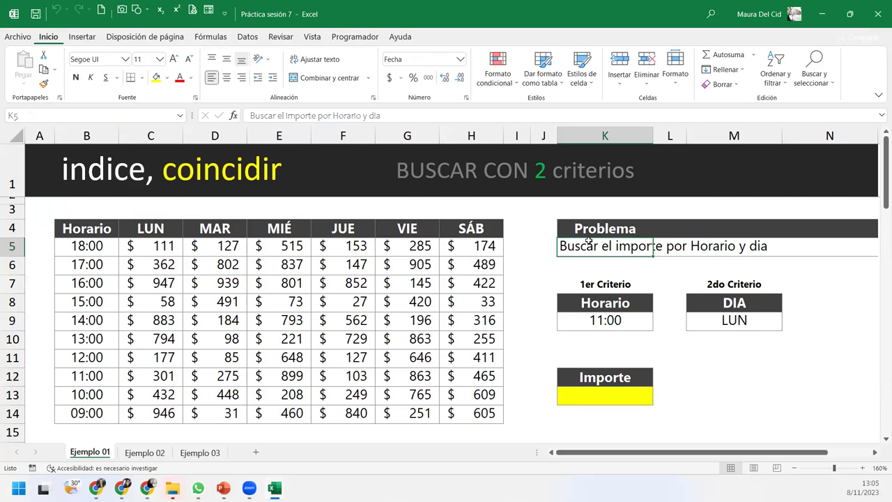
pyautogui.click(596, 317)
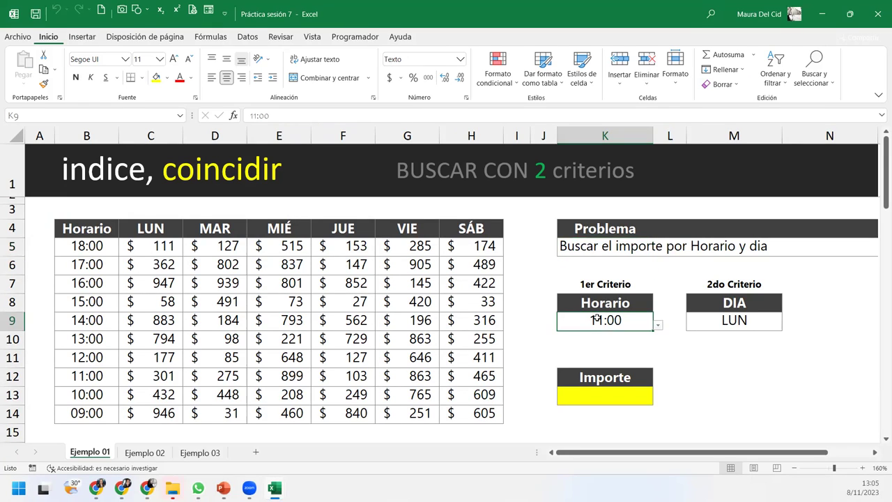
pyautogui.click(658, 326)
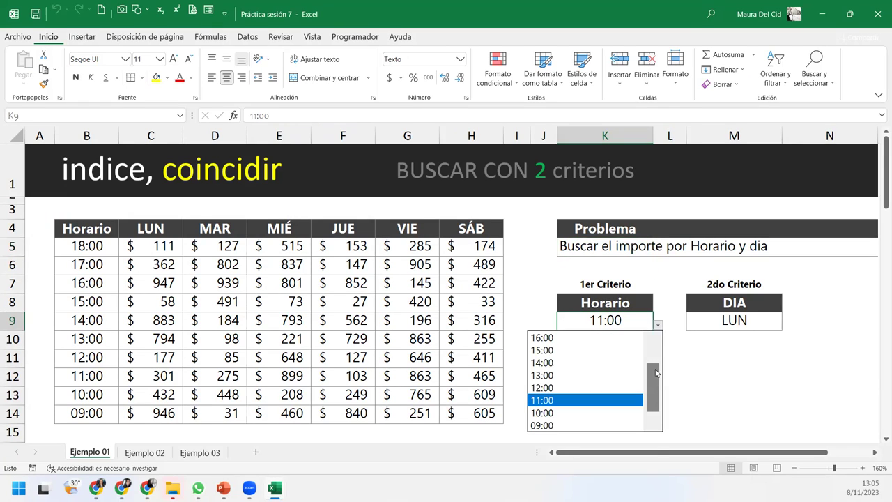
pyautogui.moveTo(655, 376); pyautogui.dragTo(655, 364)
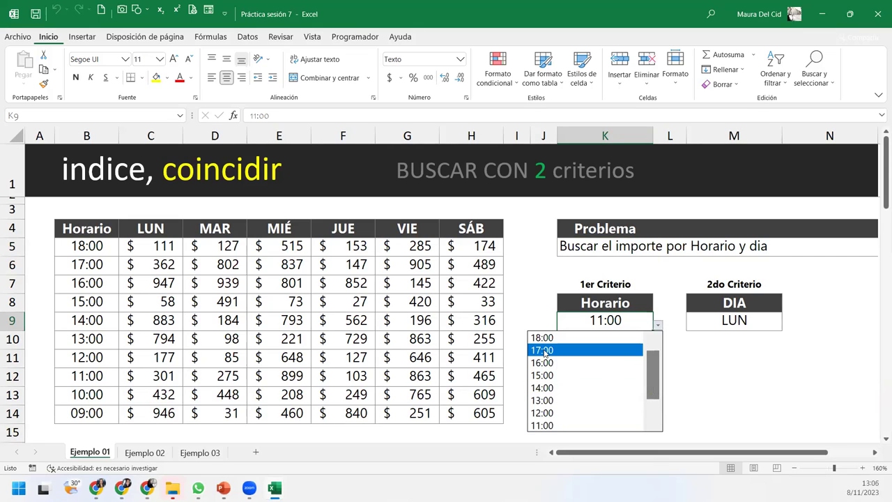
pyautogui.click(544, 353)
pyautogui.moveTo(83, 245); pyautogui.dragTo(103, 412)
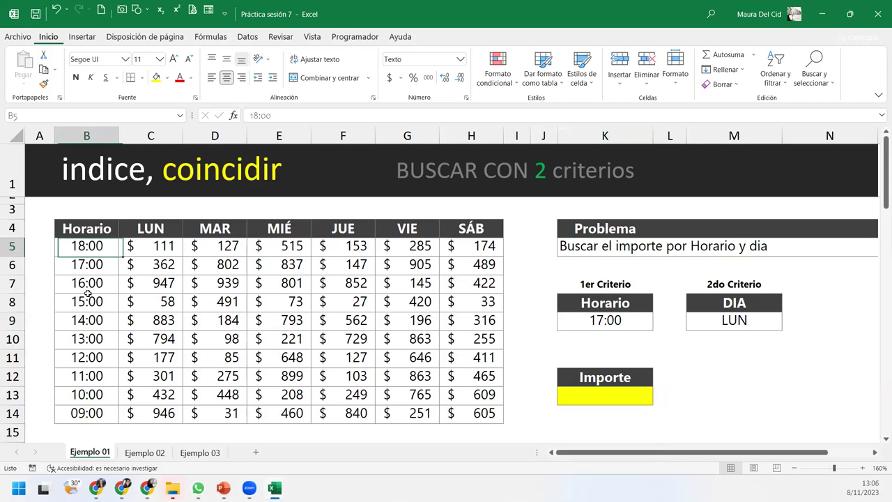
pyautogui.click(646, 322)
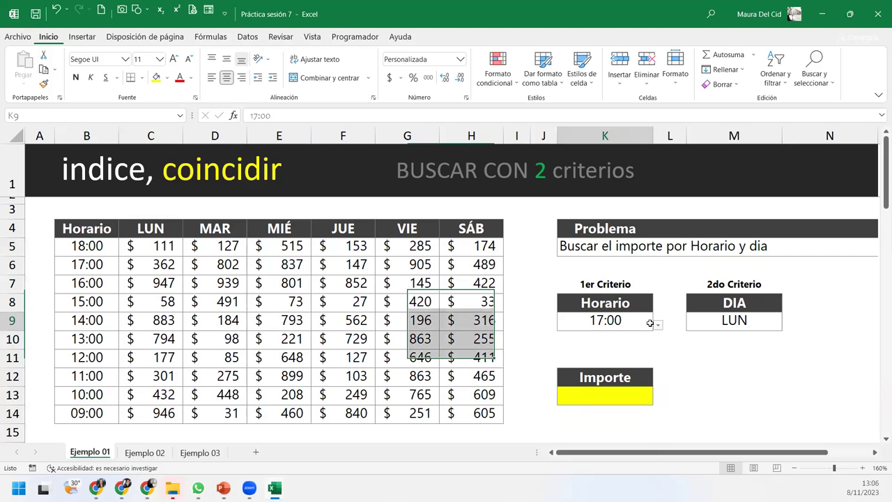
pyautogui.click(657, 326)
pyautogui.click(554, 413)
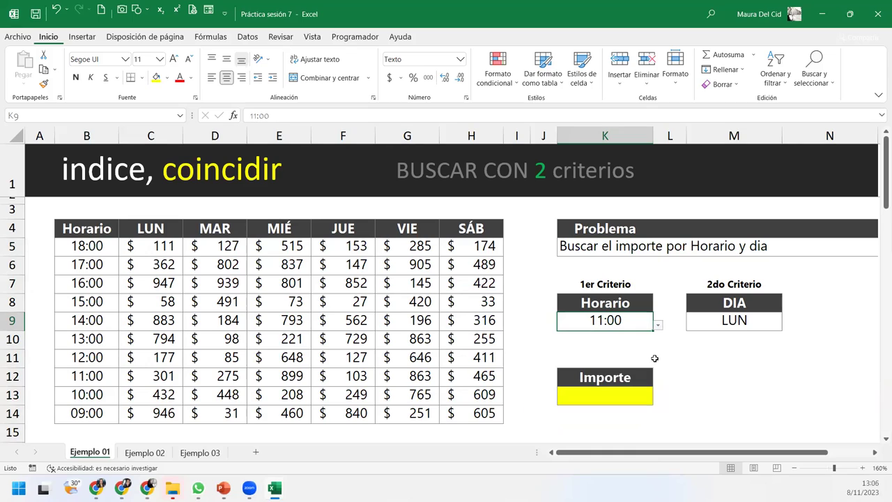
pyautogui.click(756, 319)
pyautogui.click(787, 326)
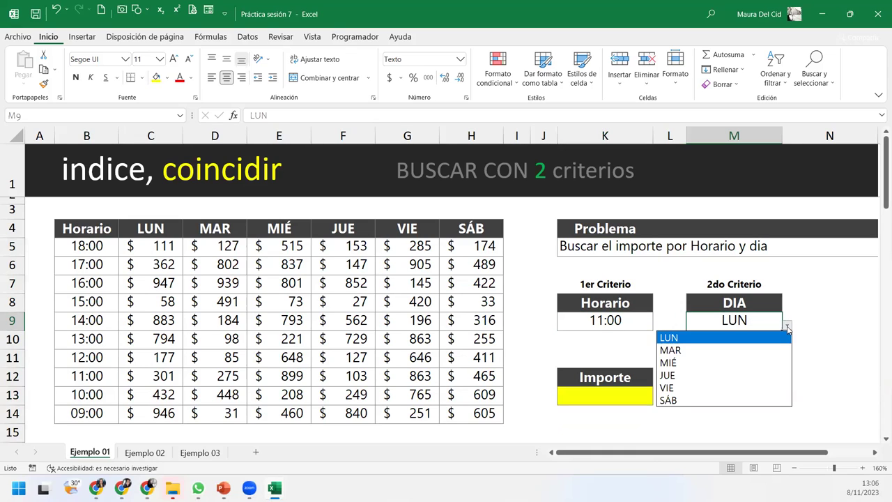
pyautogui.click(687, 400)
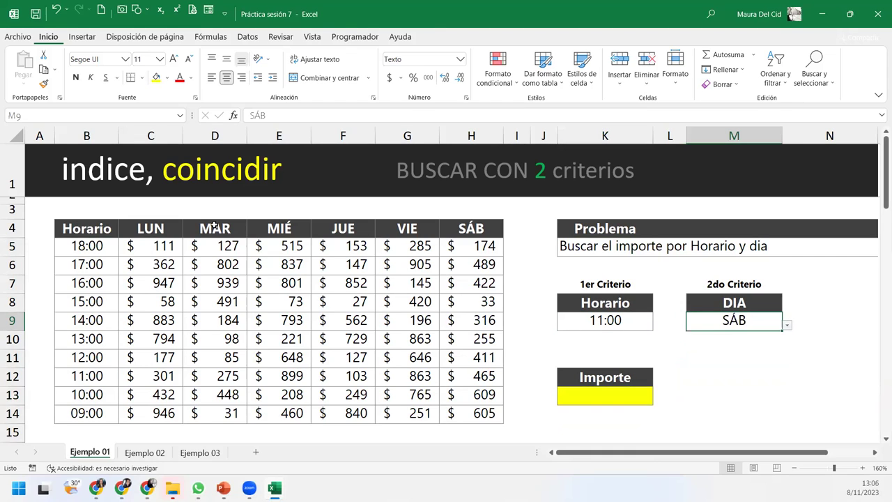
pyautogui.click(171, 226)
pyautogui.moveTo(288, 238); pyautogui.dragTo(487, 228)
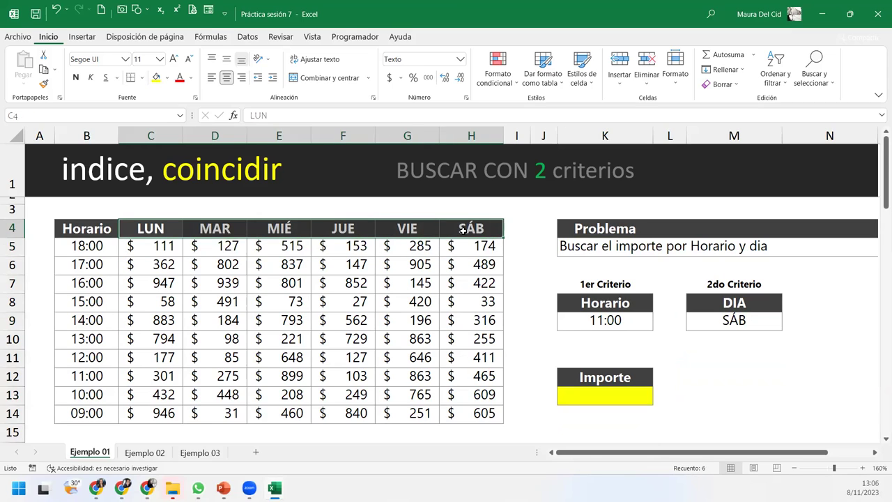
pyautogui.click(733, 318)
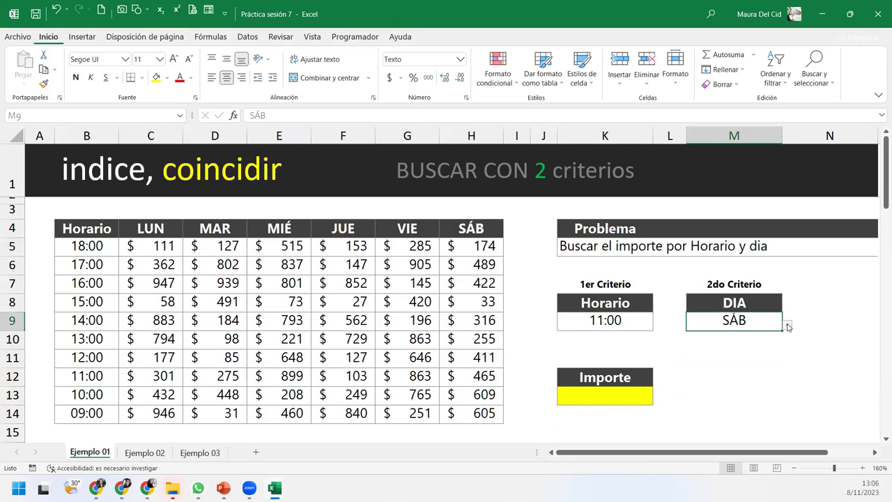
pyautogui.click(787, 326)
pyautogui.click(700, 337)
pyautogui.click(613, 398)
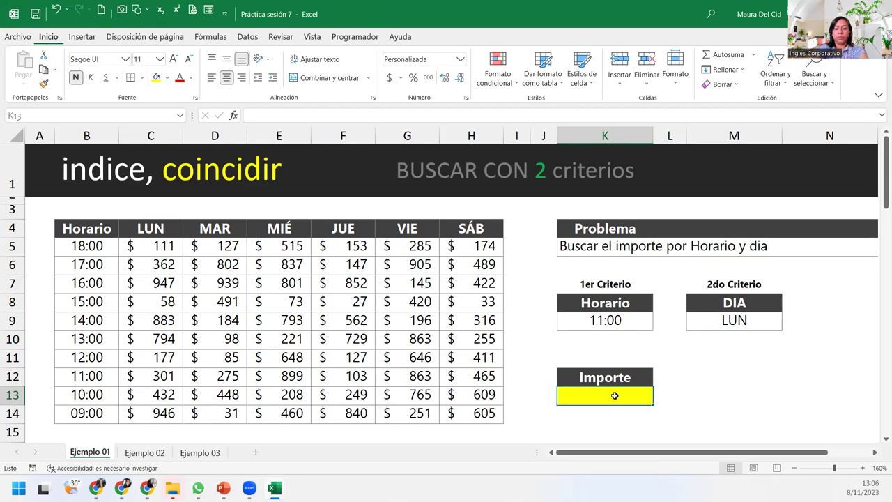
# Start K13's formula as =INDICE(C5:H14, using the sales amounts as the array
pyautogui.write('=i')
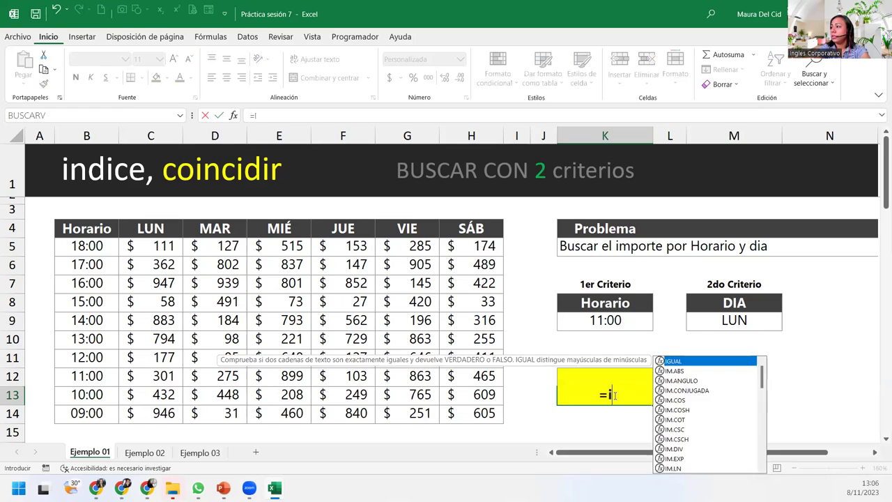
pyautogui.write('nd')
pyautogui.press('Tab')
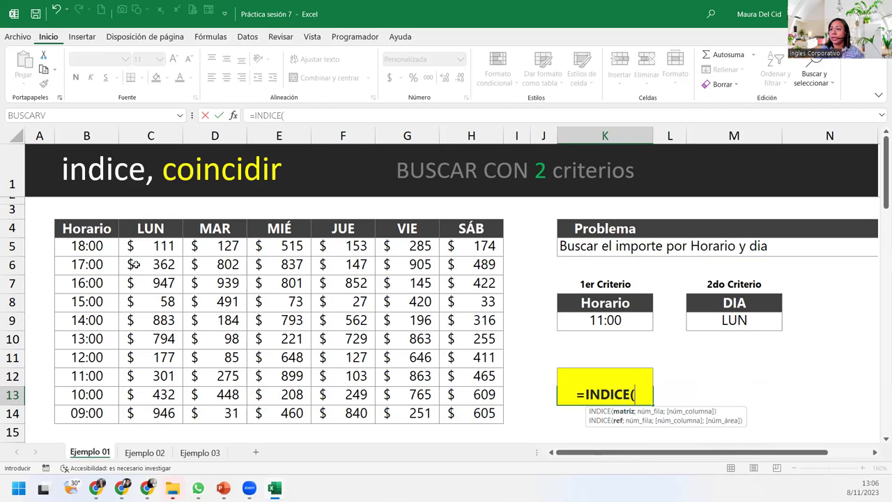
pyautogui.moveTo(134, 250); pyautogui.dragTo(483, 417)
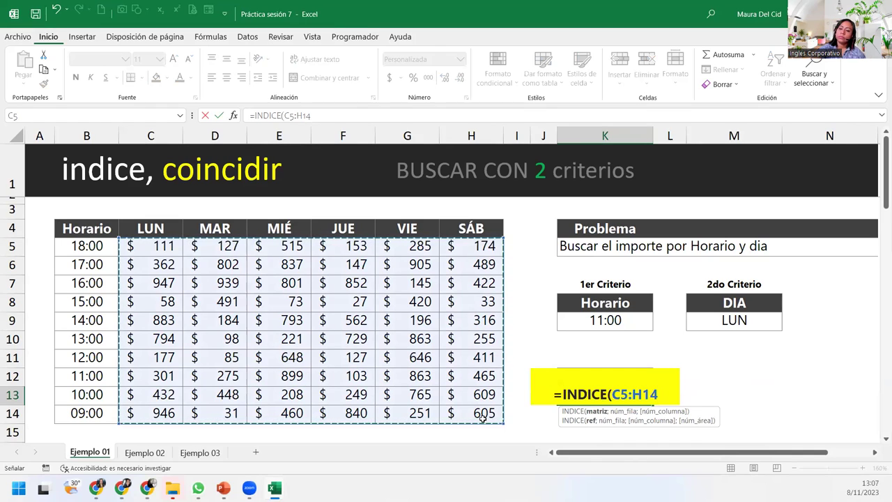
# Add a semicolon after C5:H14 and put the formula cell back into edit mode
pyautogui.write(';')
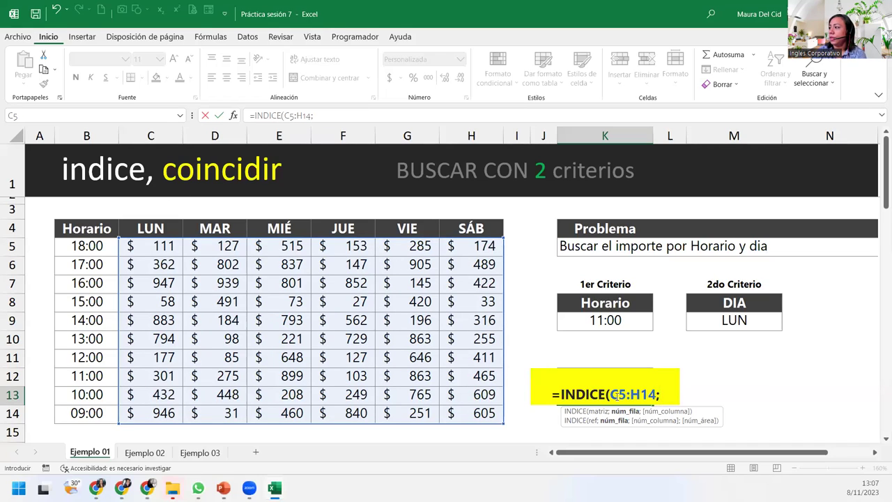
pyautogui.click(663, 391)
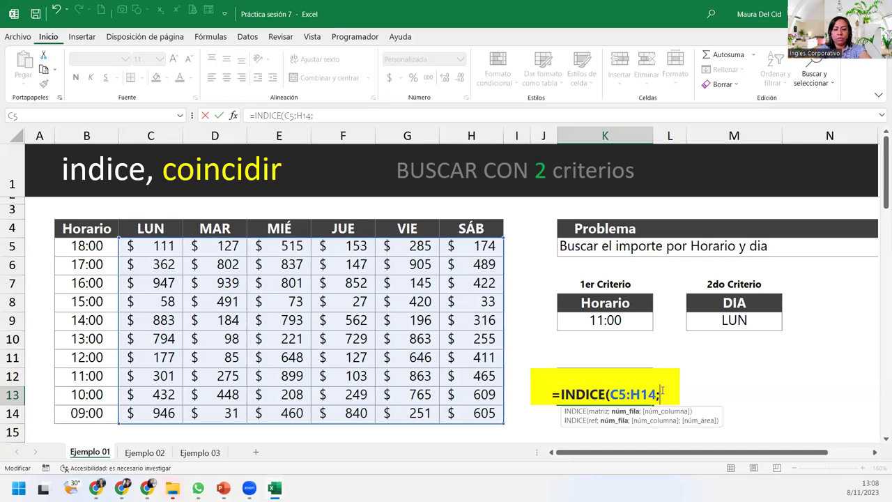
# Nest COINCIDIR with K9 as its lookup value and begin typing the Horario range
pyautogui.write('coi')
pyautogui.press('Tab')
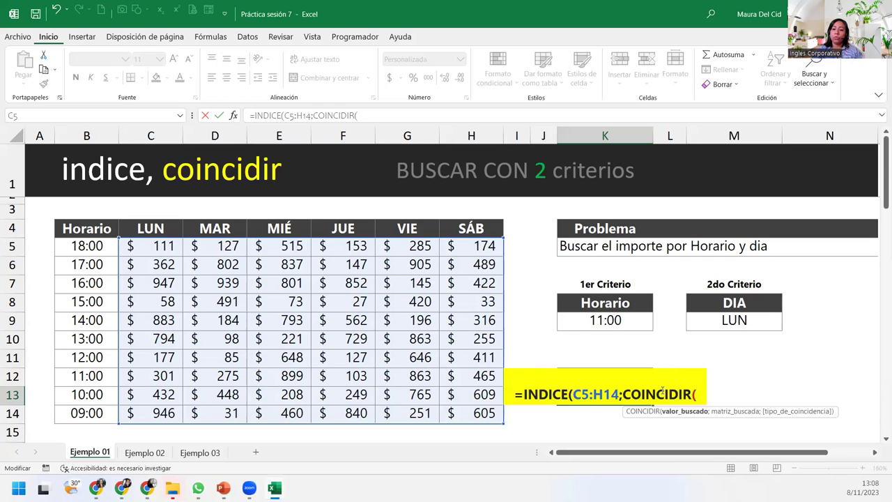
pyautogui.click(618, 318)
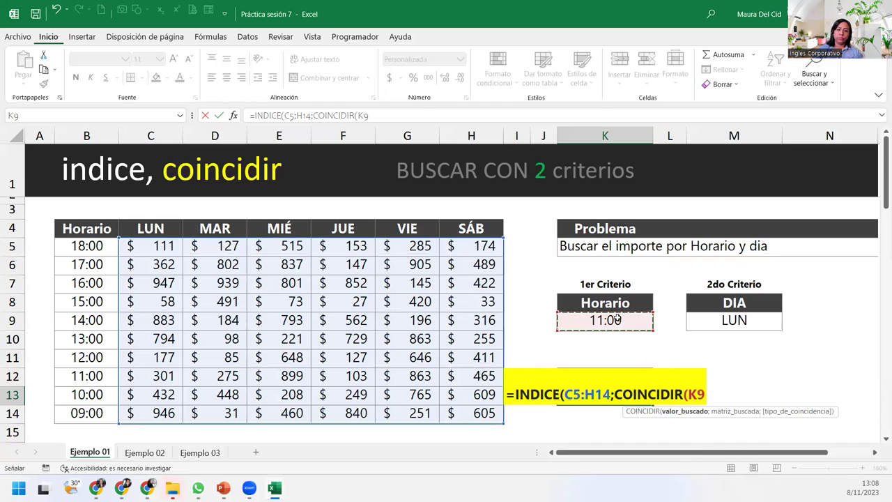
pyautogui.write(';')
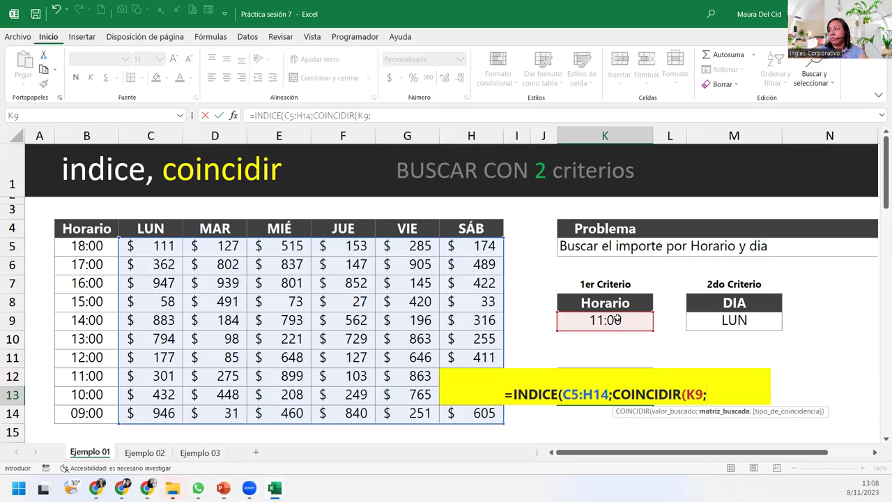
pyautogui.write('hora')
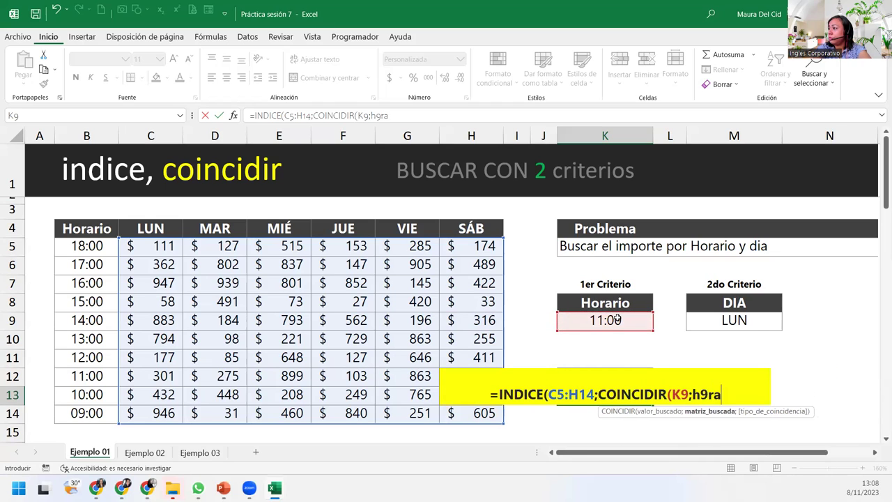
pyautogui.press('BackSpace')
pyautogui.press('BackSpace')
pyautogui.press('BackSpace')
pyautogui.write('ora')
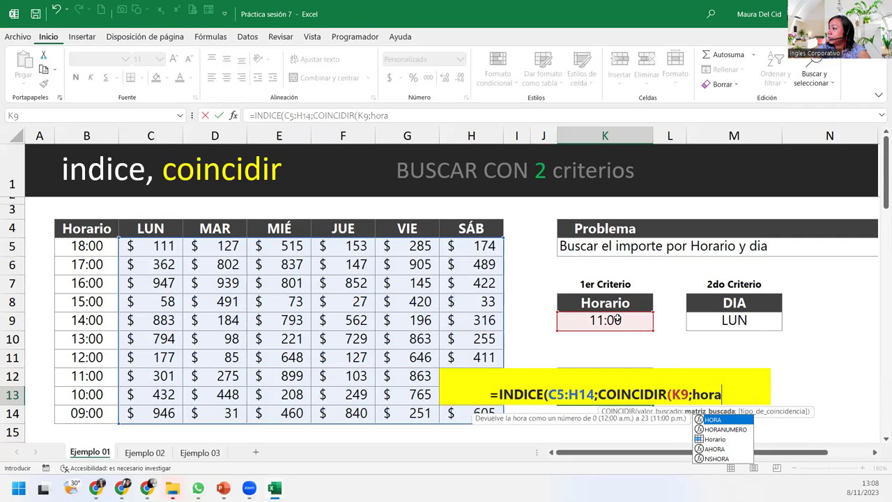
# Dismiss the missing-parenthesis error and complete COINCIDIR(K9;Horario;0) followed by a semicolon
pyautogui.press('Return')
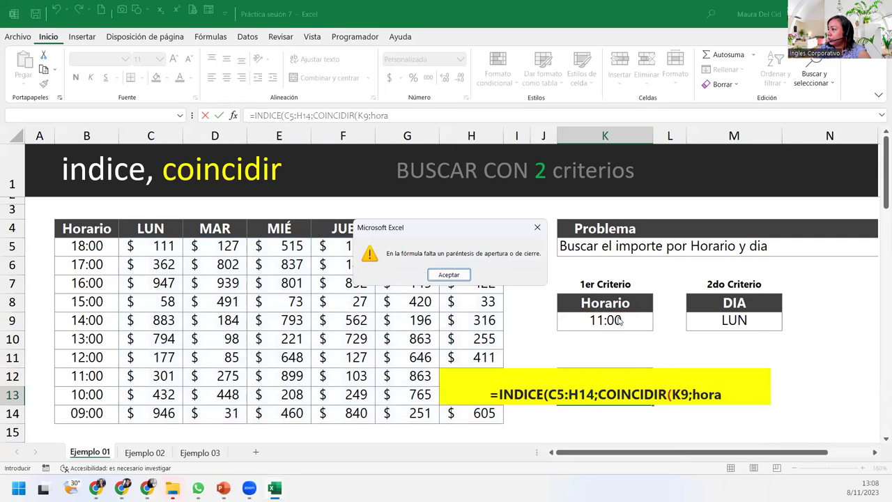
pyautogui.press('Return')
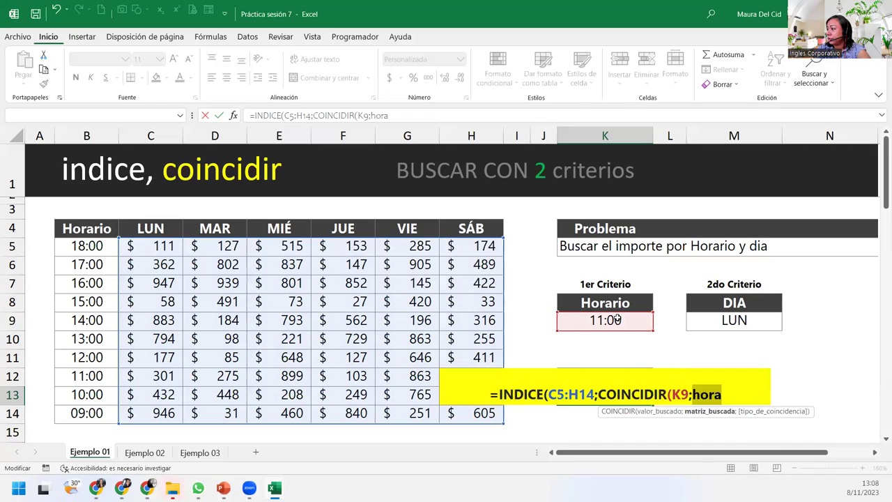
pyautogui.write('ri')
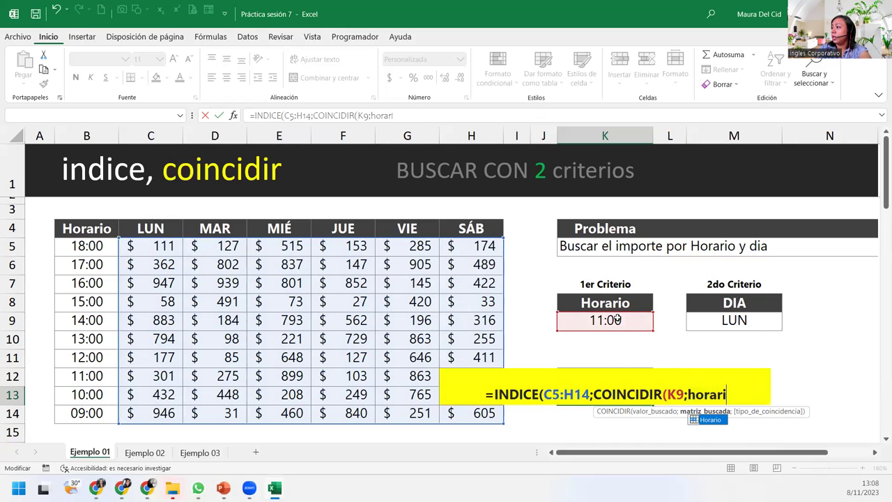
pyautogui.write('o')
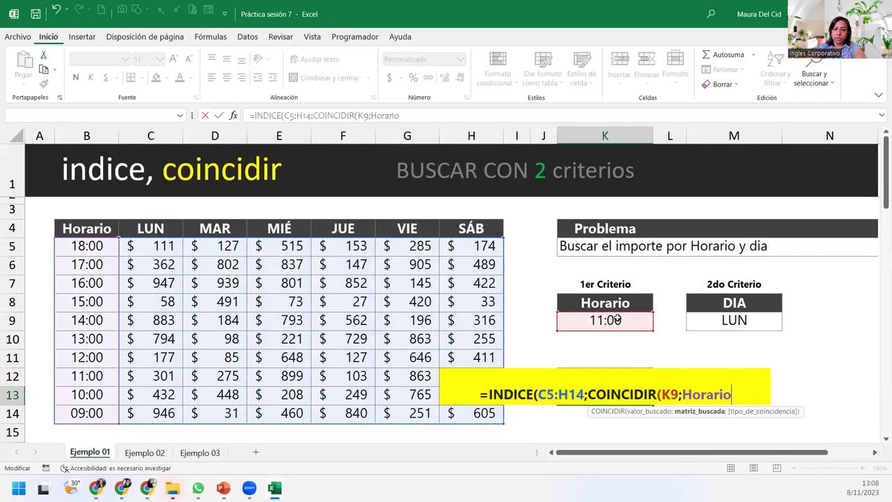
pyautogui.write(';0')
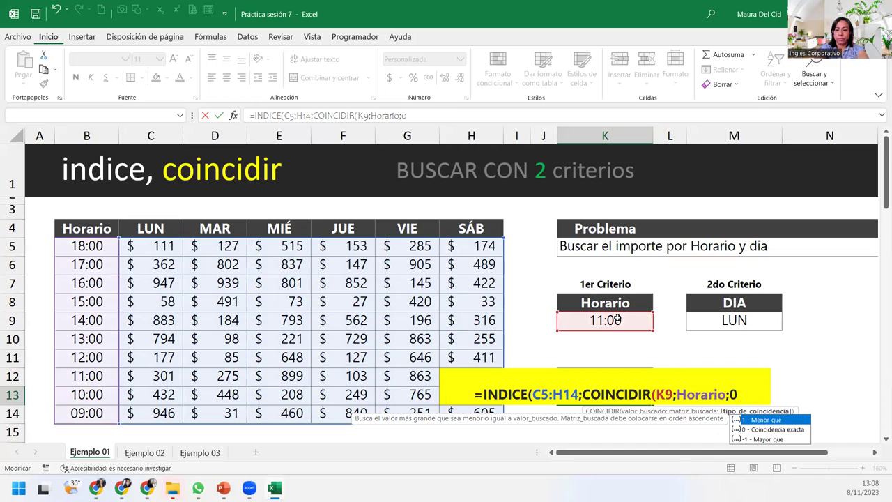
pyautogui.write(')')
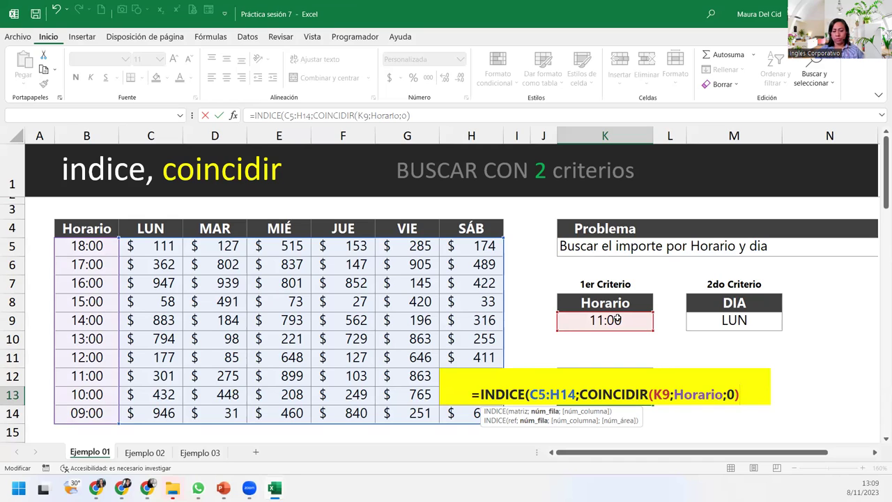
pyautogui.write(';')
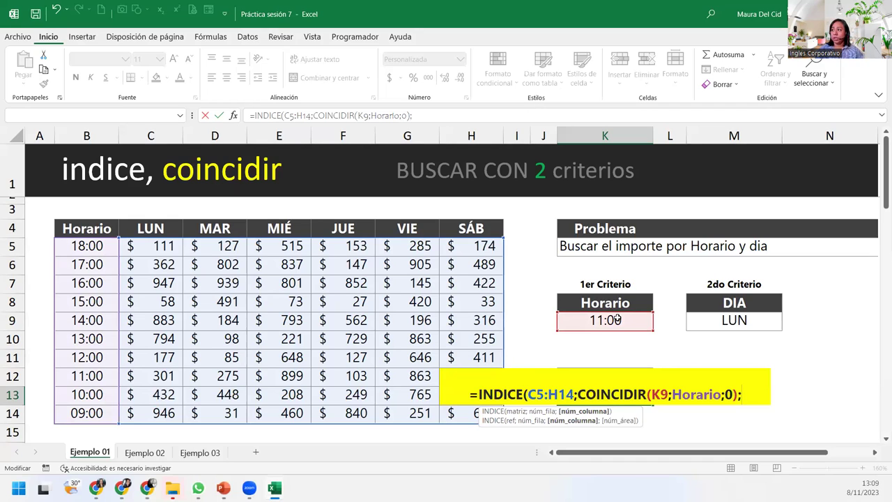
# Add COINCIDIR(M9;Días;0) as the column argument, close both parentheses and commit the formula
pyautogui.write('coi')
pyautogui.press('Tab')
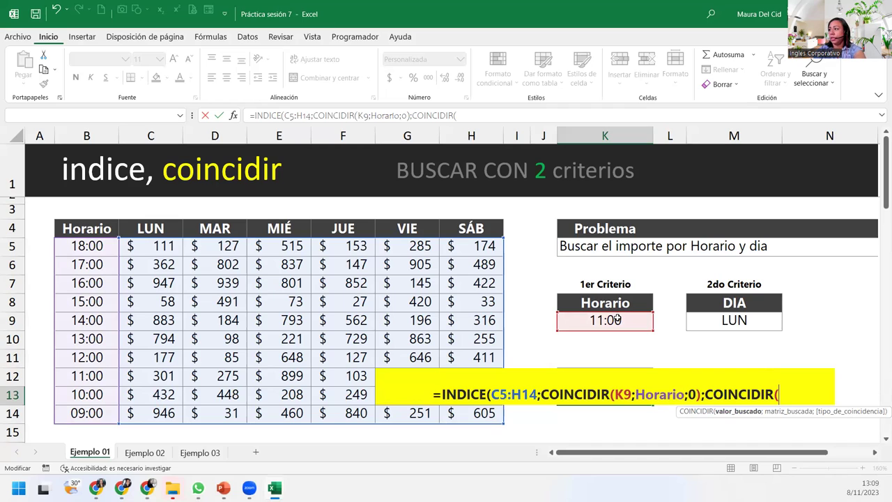
pyautogui.click(745, 319)
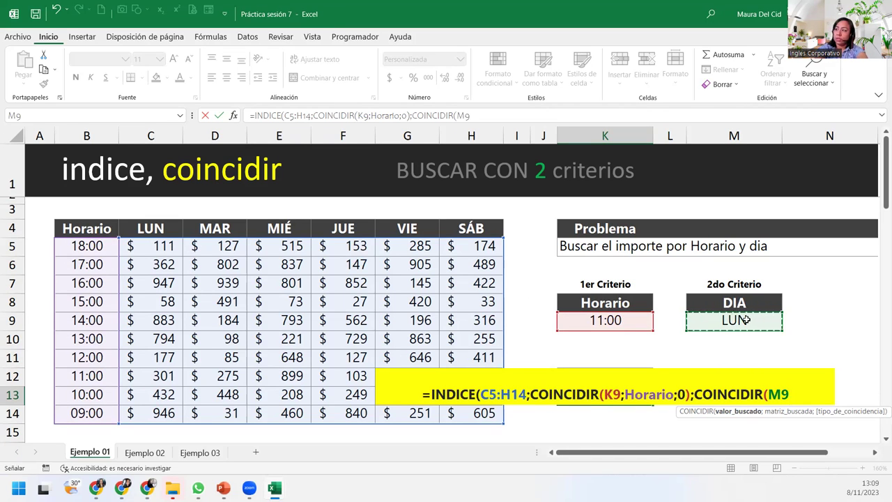
pyautogui.write(';dia')
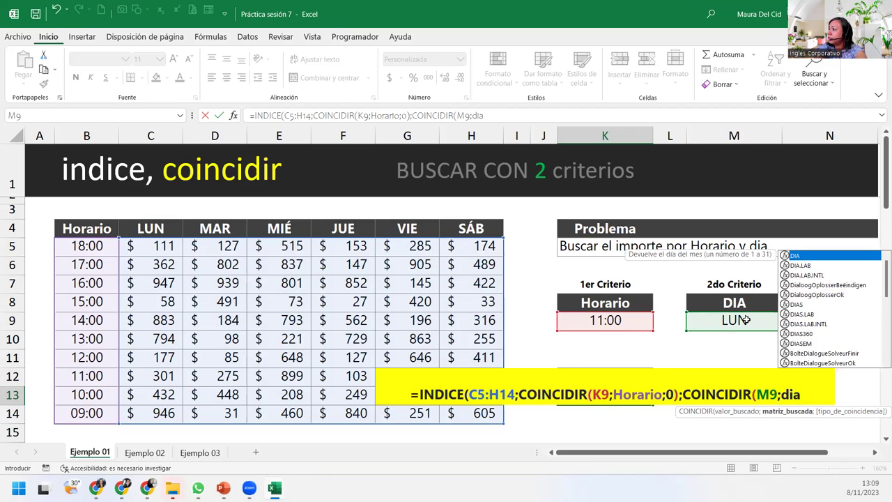
pyautogui.write('s')
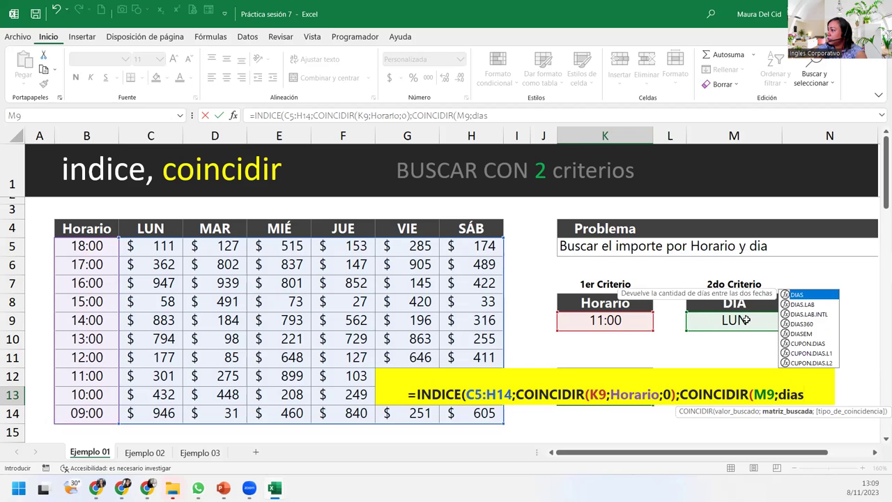
pyautogui.press('BackSpace')
pyautogui.press('BackSpace')
pyautogui.press('BackSpace')
pyautogui.press('BackSpace')
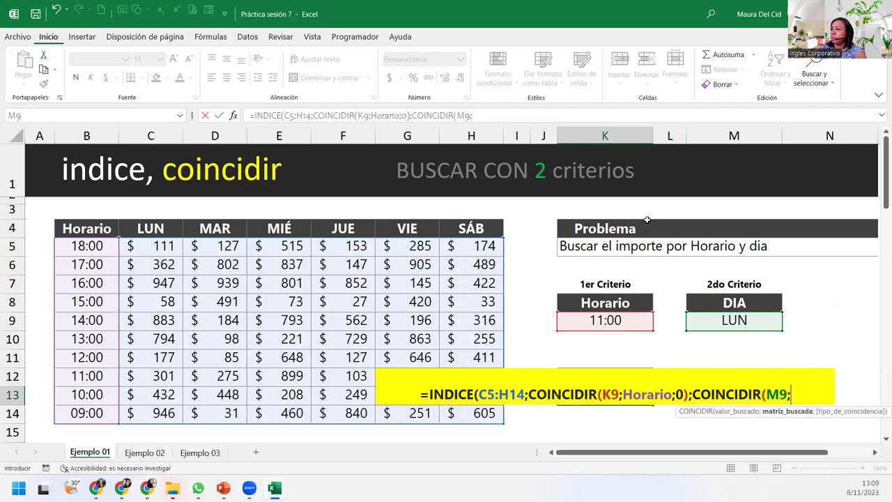
pyautogui.moveTo(151, 225); pyautogui.dragTo(488, 226)
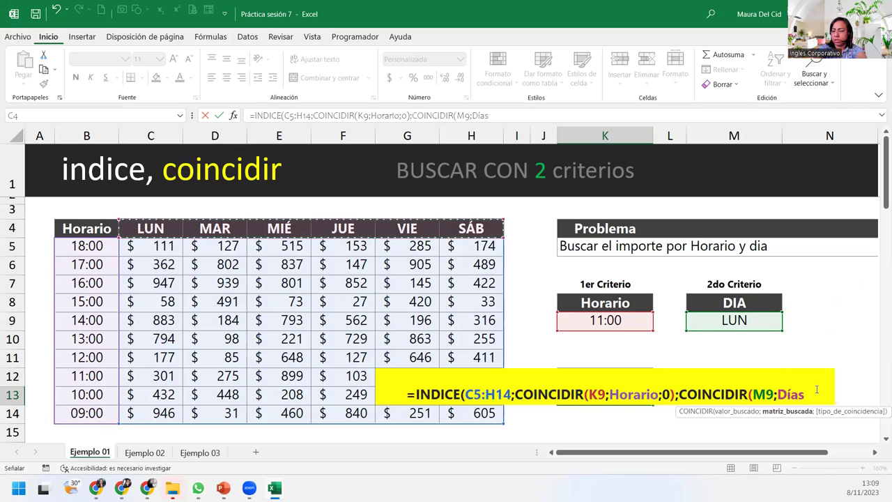
pyautogui.write(';')
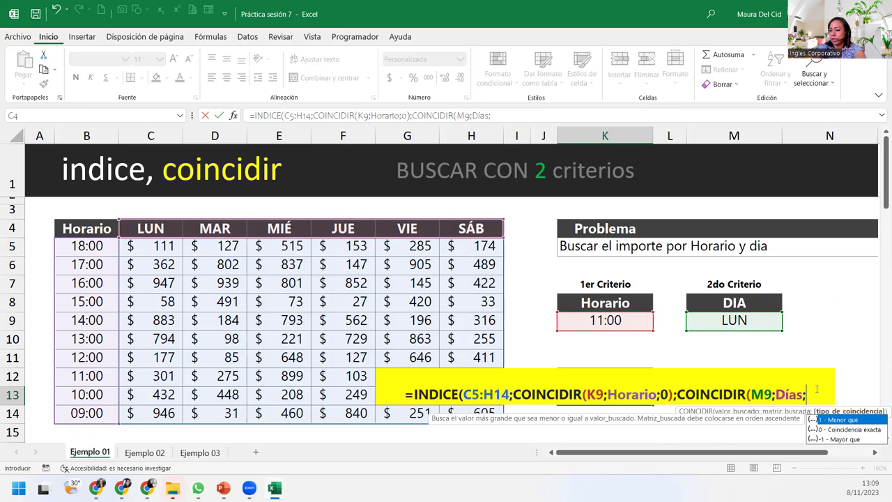
pyautogui.write('0)')
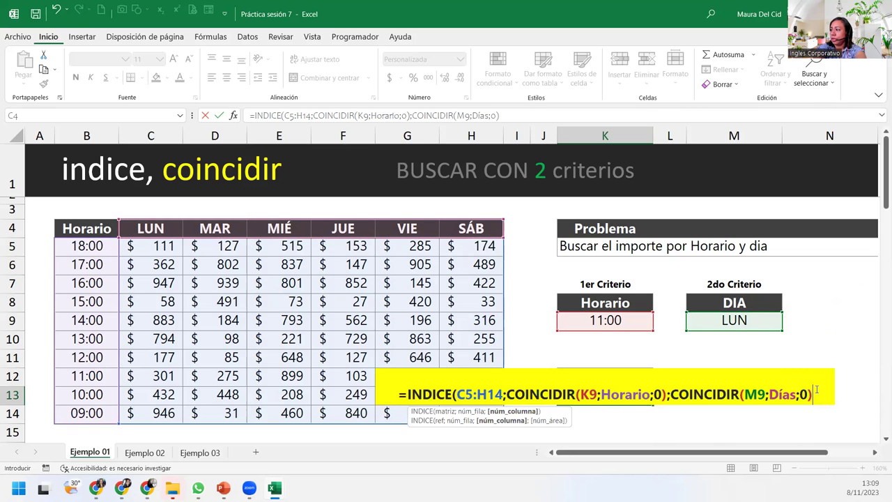
pyautogui.write(')')
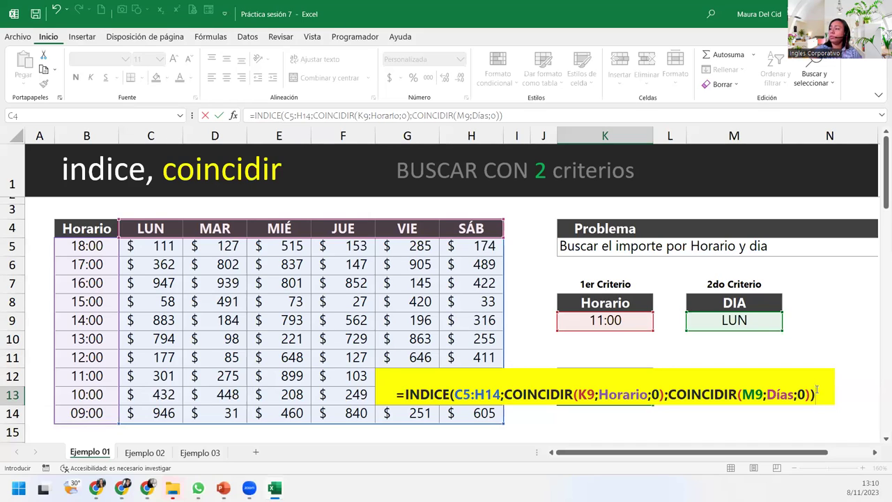
pyautogui.press('Return')
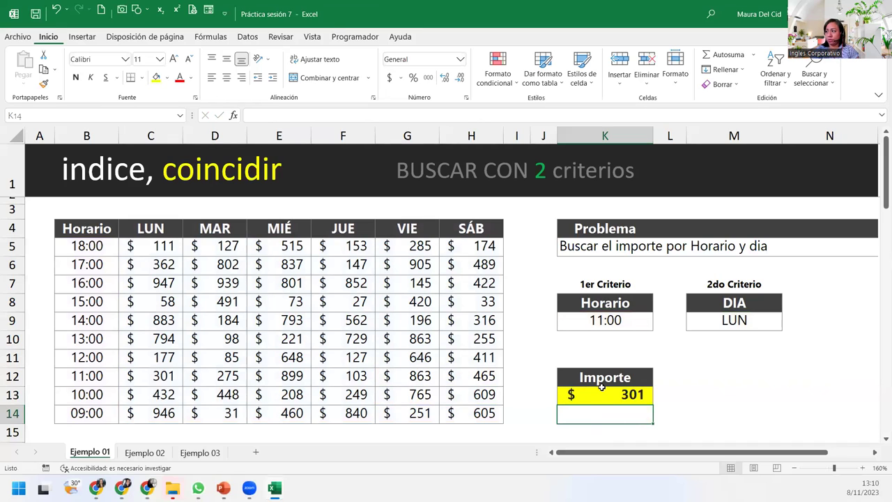
# Change the criteria to 14:00 in K9 and SÁB in M9 using their dropdowns
pyautogui.click(602, 389)
pyautogui.click(616, 320)
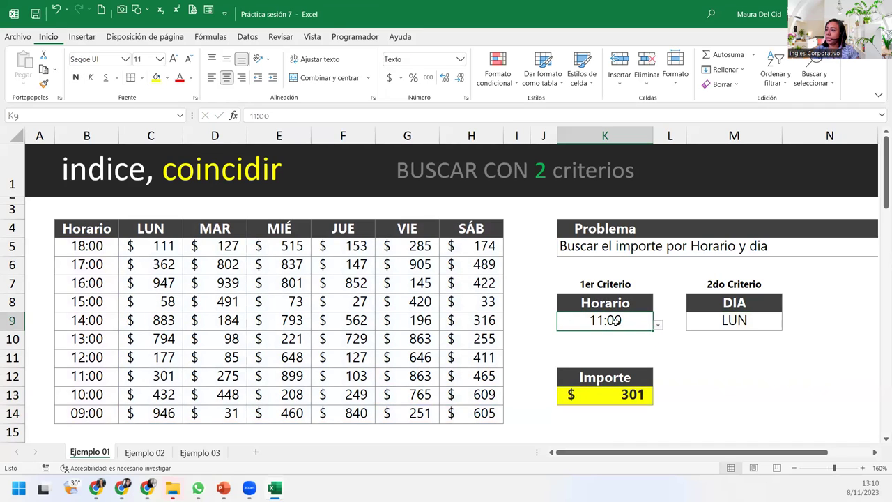
pyautogui.click(658, 325)
pyautogui.click(557, 360)
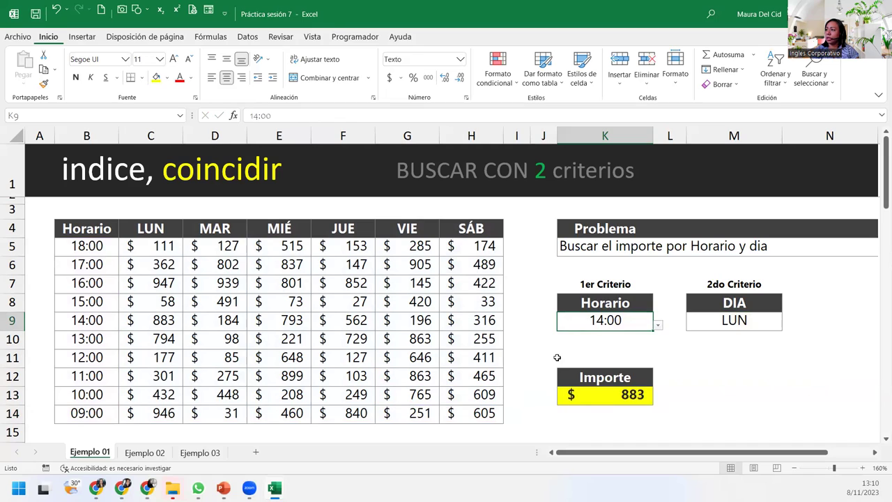
pyautogui.click(732, 317)
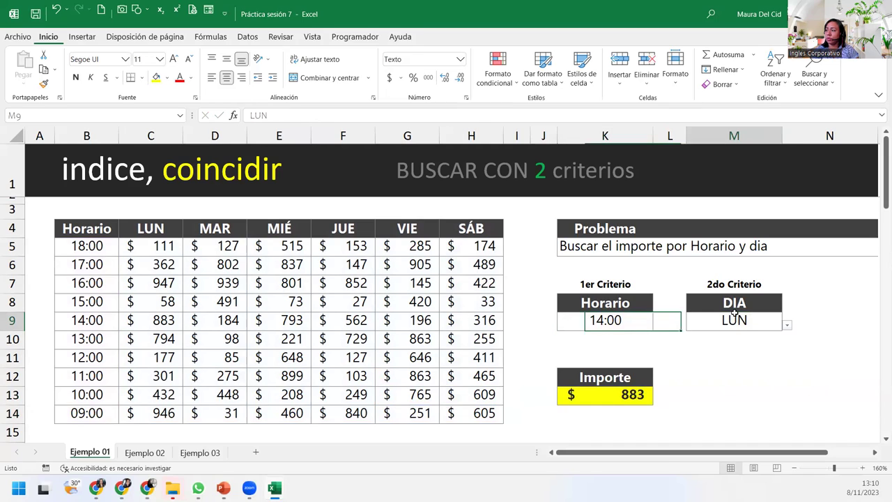
pyautogui.click(787, 325)
pyautogui.click(676, 400)
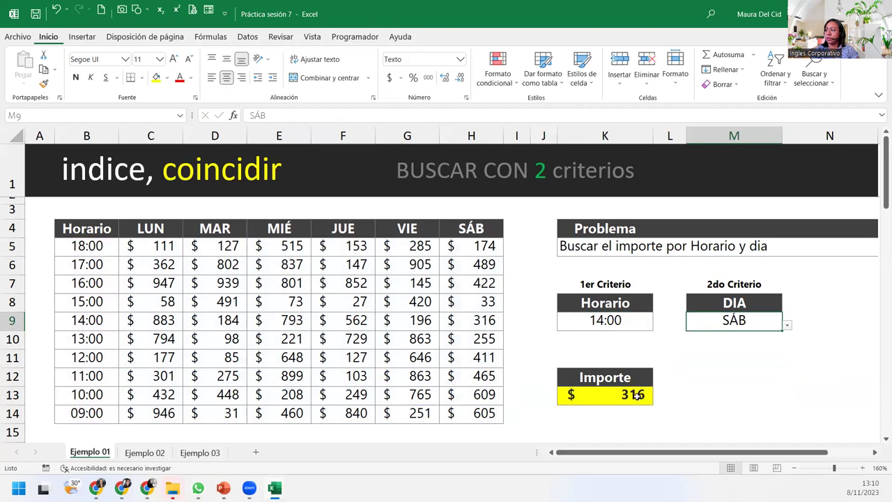
# Compare the Importe result in K13 with the table value 316 in H9
pyautogui.click(636, 396)
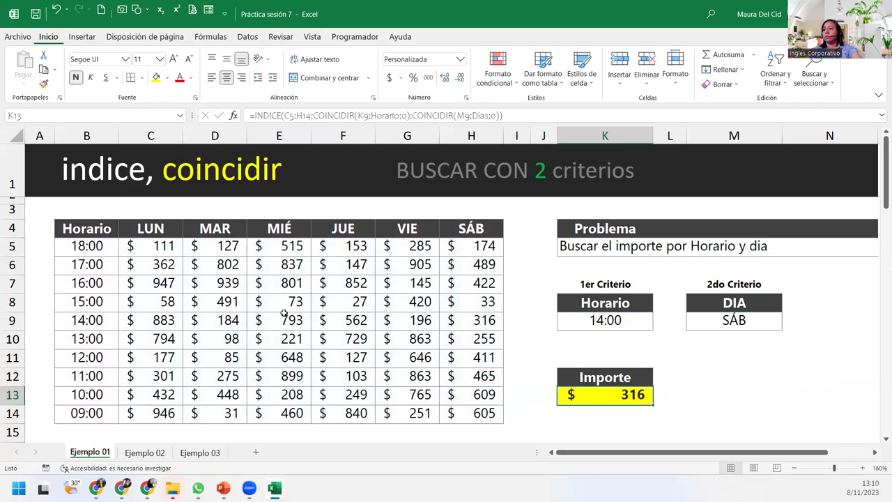
pyautogui.keyDown('ctrl'); pyautogui.click(467, 317); pyautogui.keyUp('ctrl')
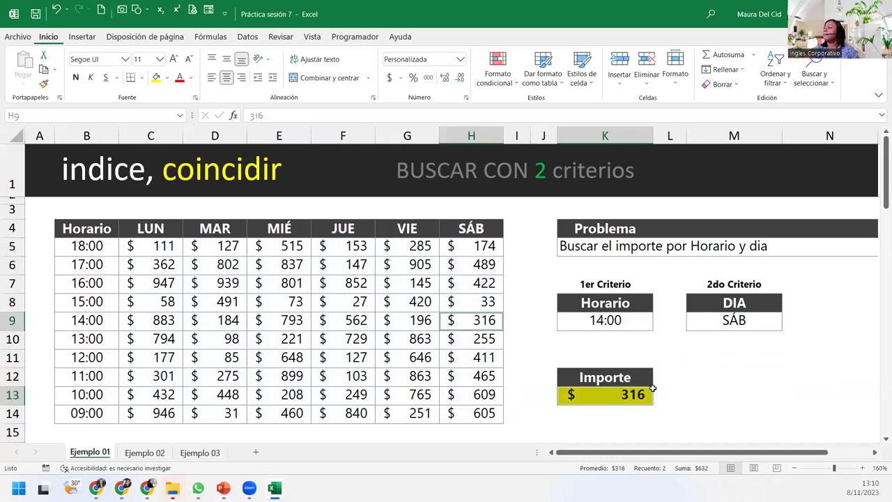
pyautogui.click(641, 390)
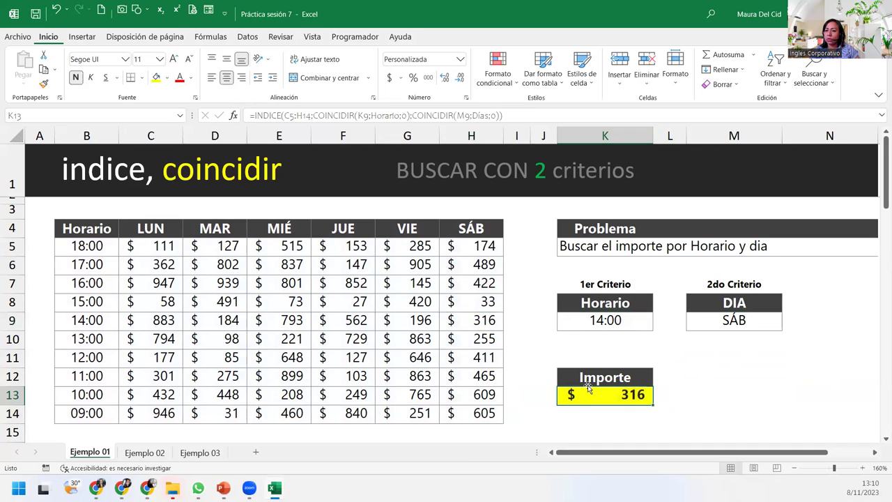
pyautogui.click(206, 39)
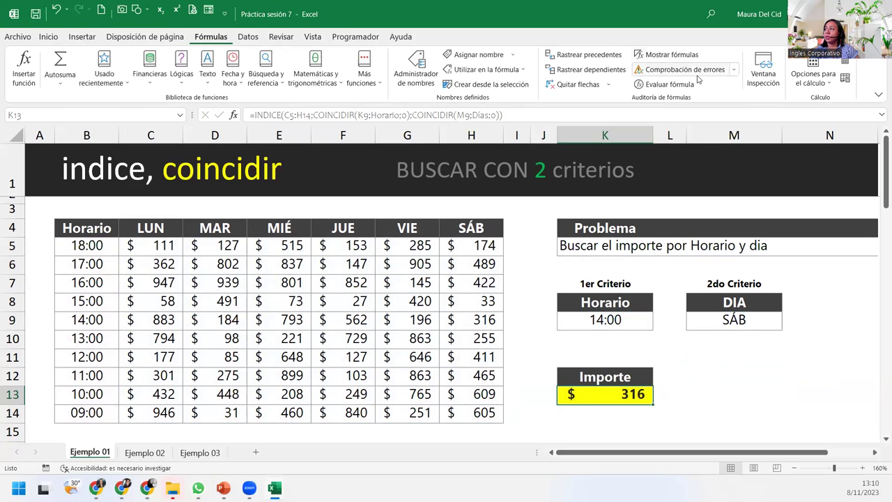
# Evaluate the formula step by step until the row match COINCIDIR(K9;Horario;0) gives 5
pyautogui.click(669, 84)
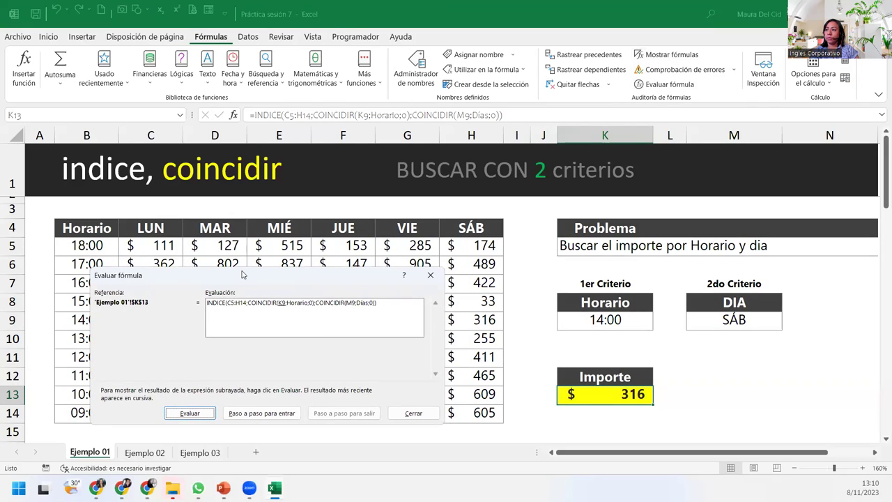
pyautogui.moveTo(239, 278); pyautogui.dragTo(277, 241)
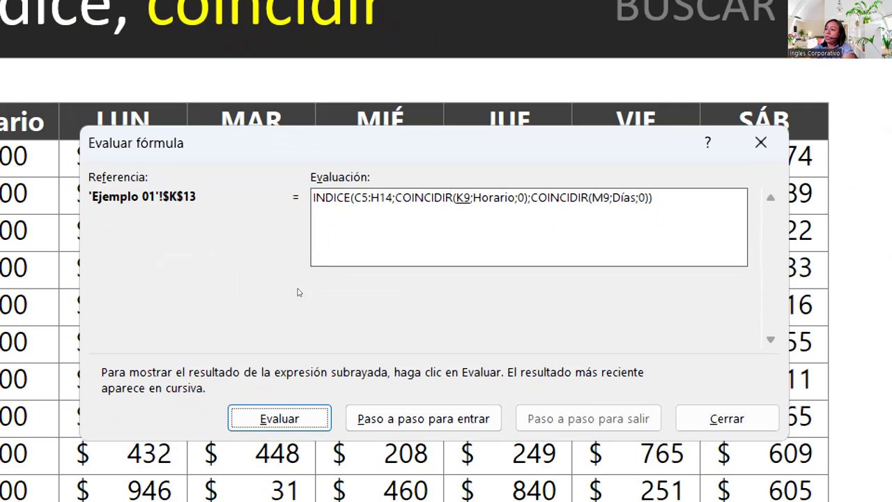
pyautogui.press('Return')
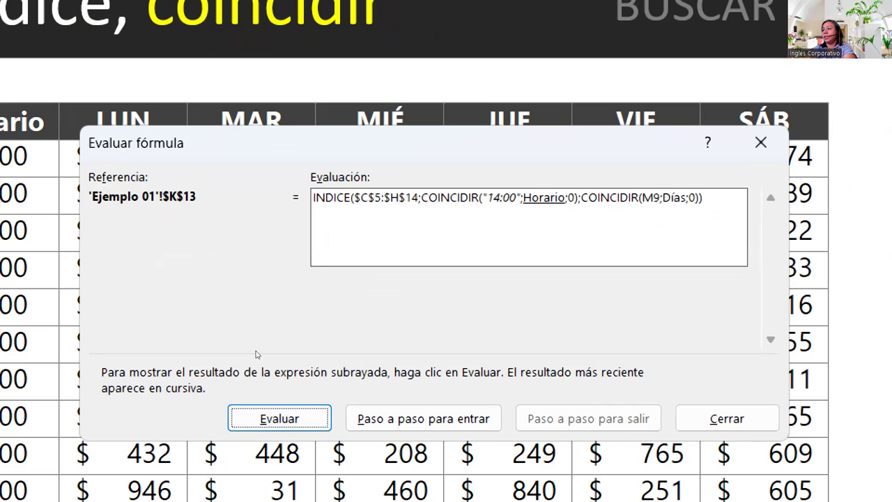
pyautogui.press('Return')
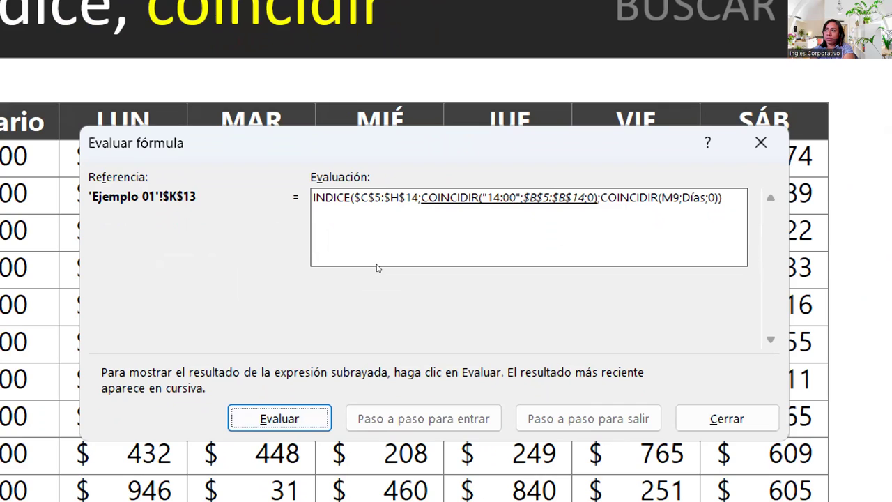
pyautogui.press('Return')
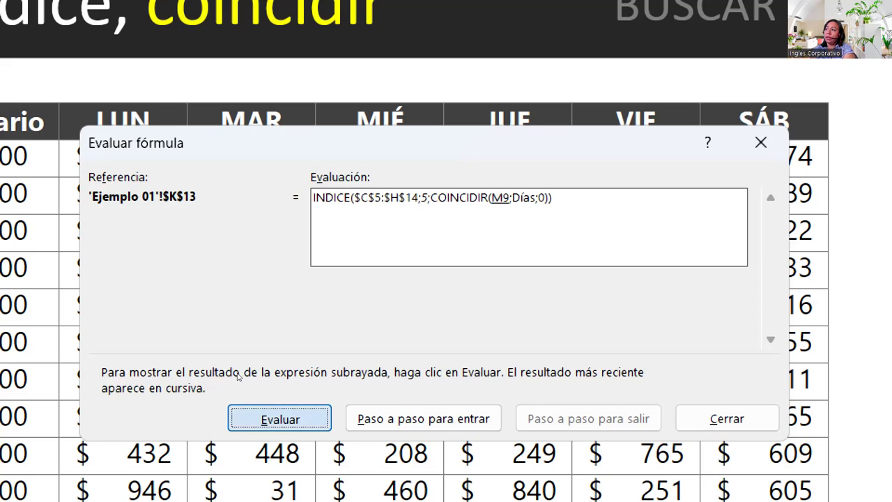
# Continue evaluating the day match to 6 and INDICE to $316, then close the evaluation
pyautogui.press('Return')
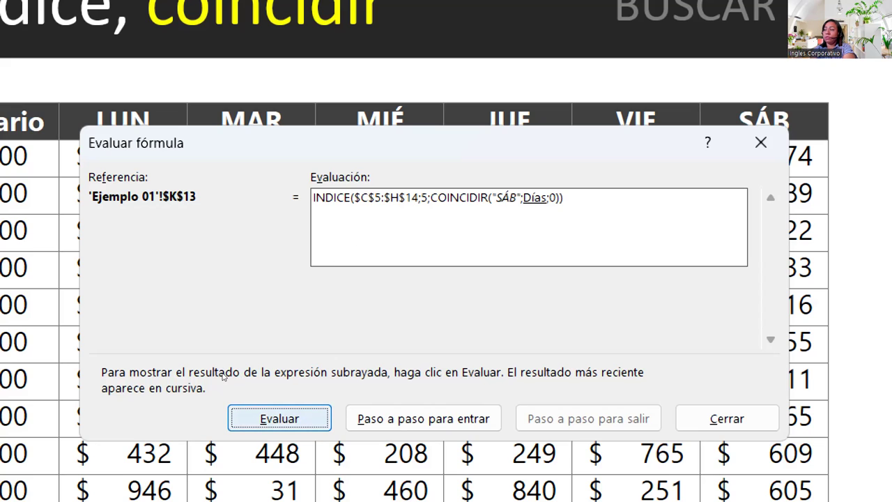
pyautogui.press('Return')
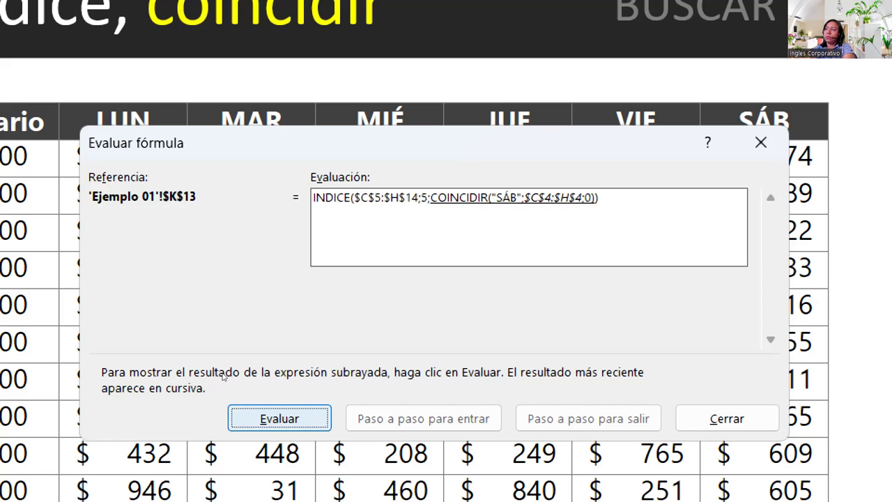
pyautogui.press('Return')
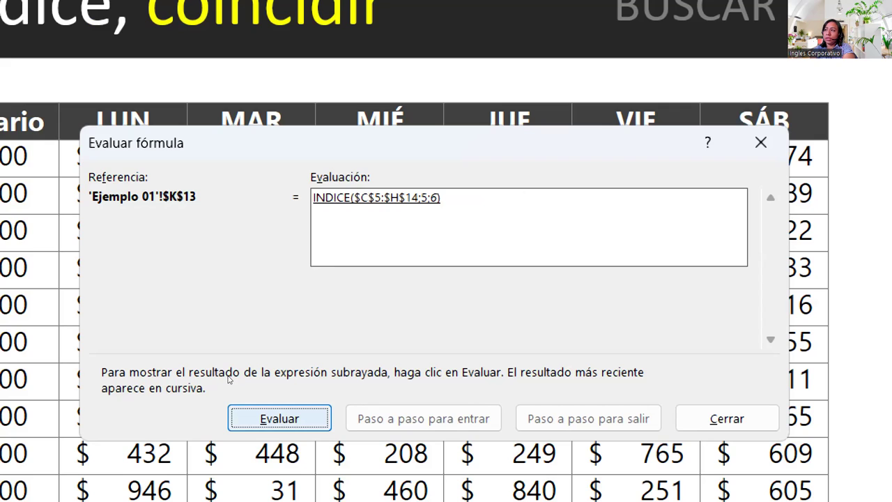
pyautogui.press('Return')
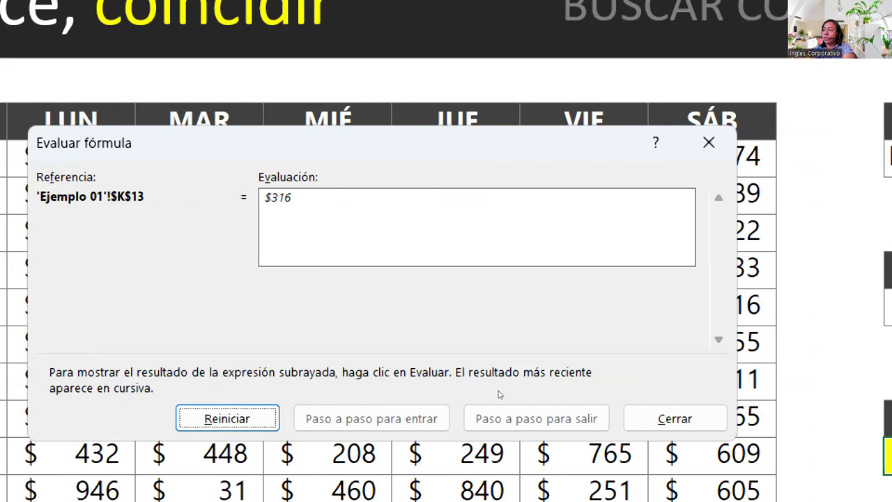
pyautogui.press('Tab')
pyautogui.press('Return')
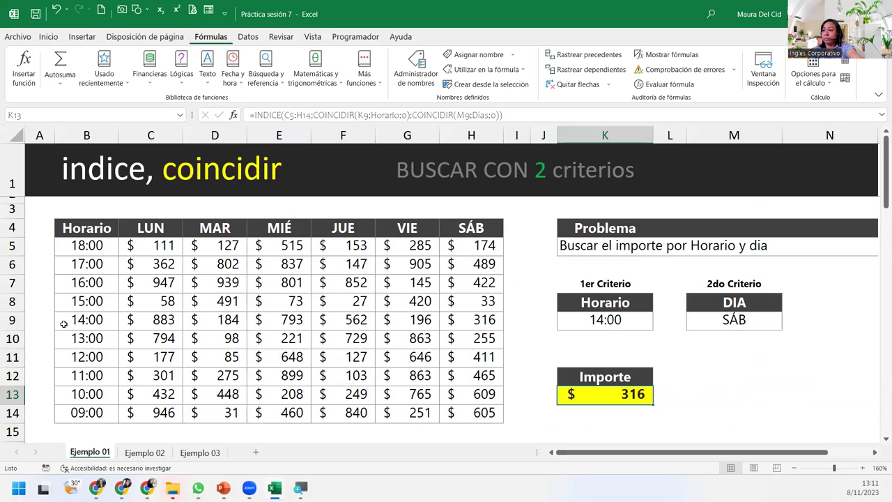
# Highlight row 14:00, column SÁB and K13 to show the 316 intersection, then edit K13's formula
pyautogui.click(12, 319)
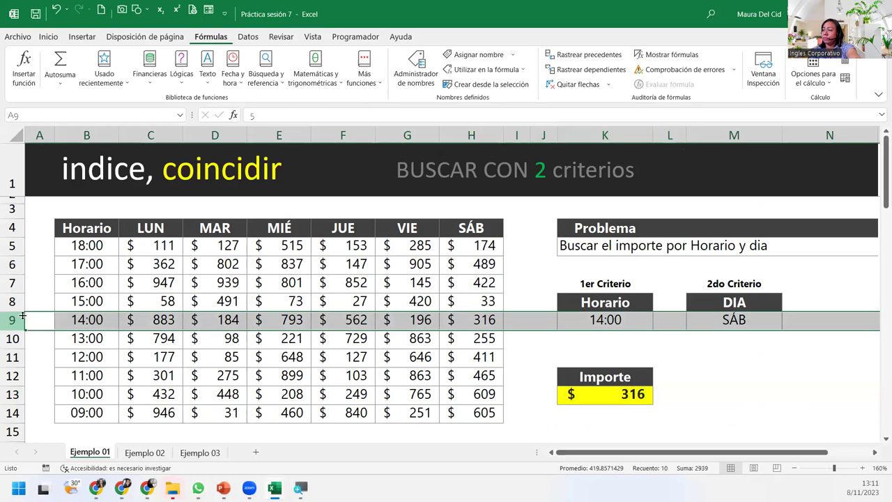
pyautogui.keyDown('ctrl'); pyautogui.click(472, 140); pyautogui.keyUp('ctrl')
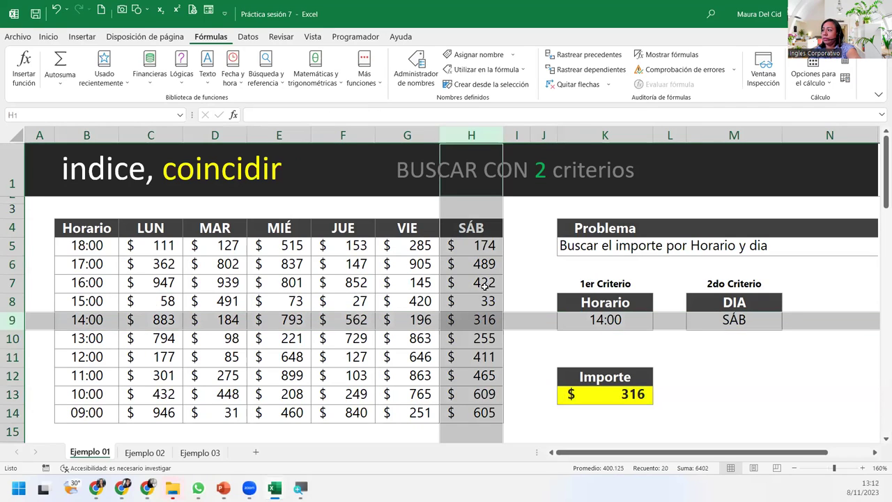
pyautogui.keyDown('ctrl'); pyautogui.click(485, 319); pyautogui.keyUp('ctrl')
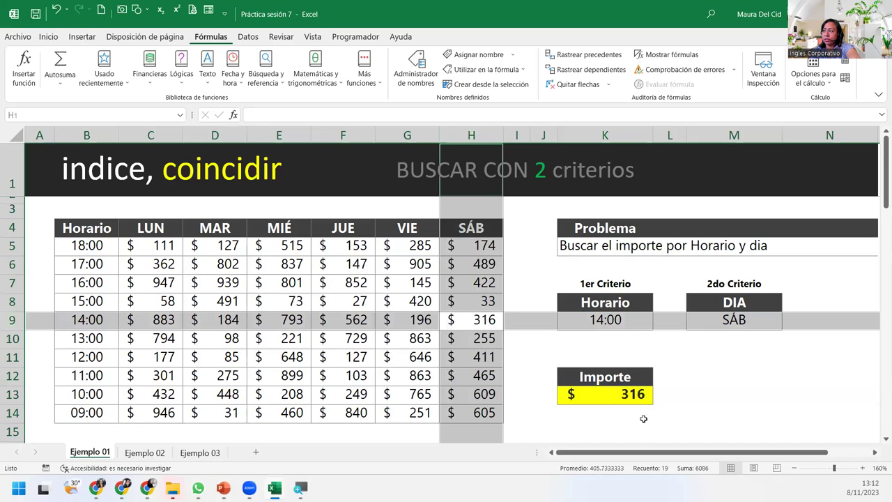
pyautogui.keyDown('ctrl'); pyautogui.click(641, 395); pyautogui.keyUp('ctrl')
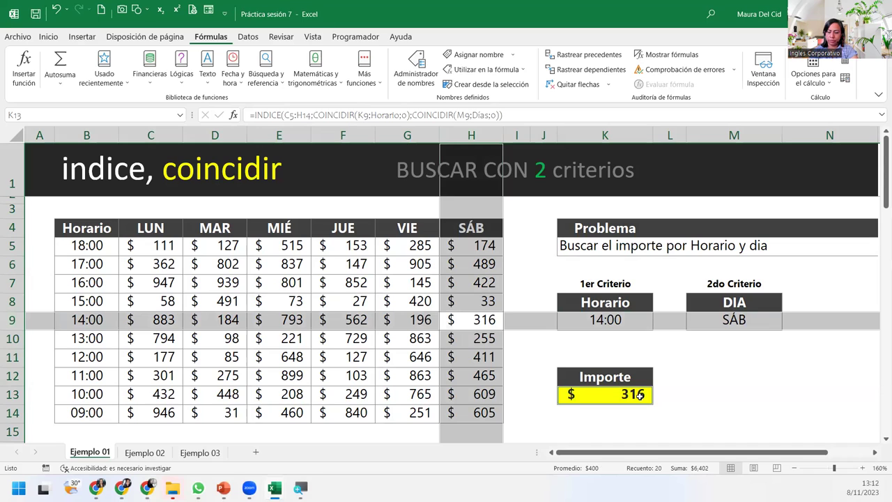
pyautogui.press('Return')
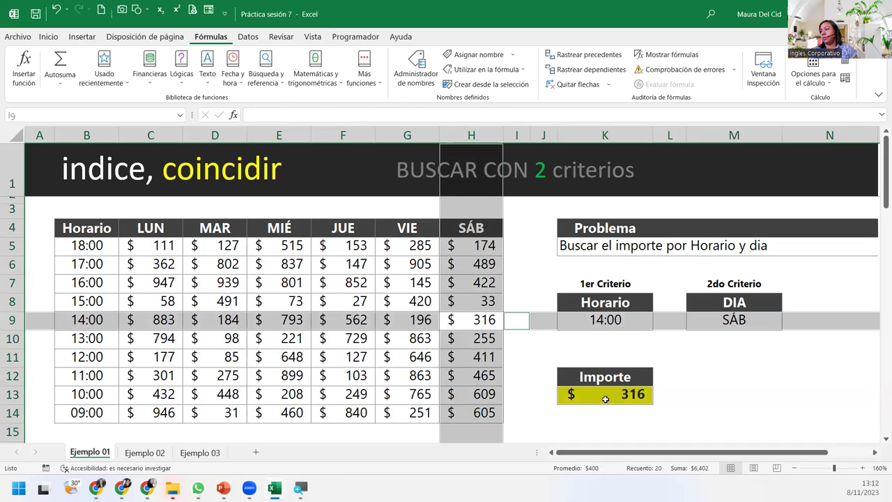
pyautogui.doubleClick(605, 398)
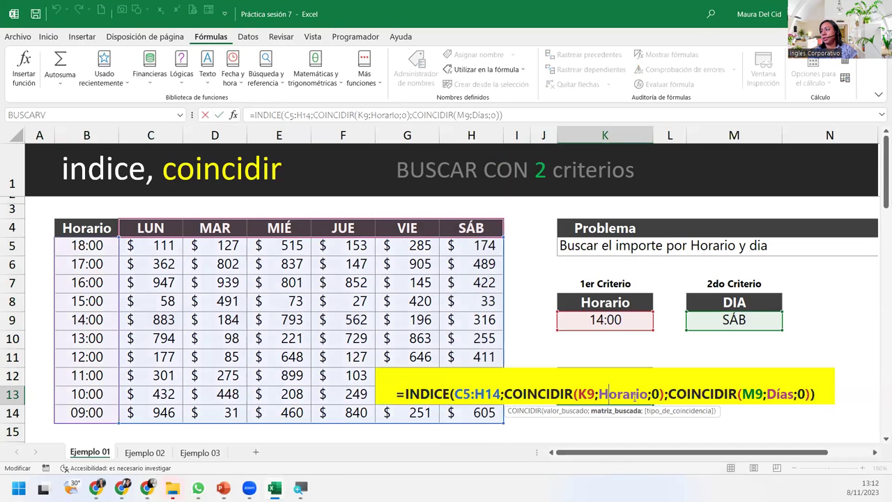
pyautogui.click(824, 396)
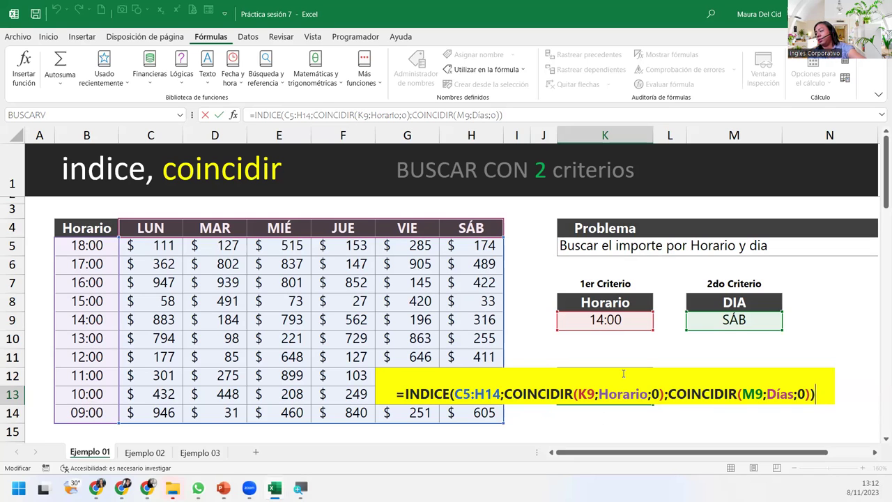
pyautogui.hotkey('ctrl', 'Return')
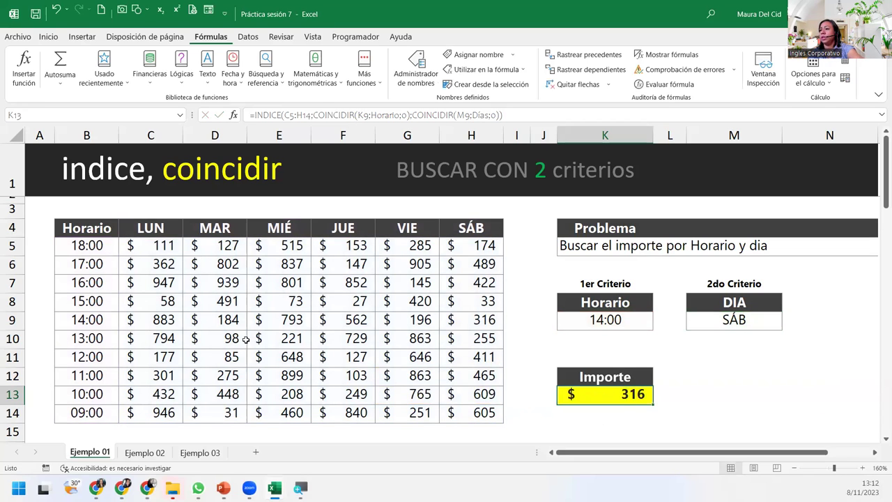
pyautogui.click(10, 319)
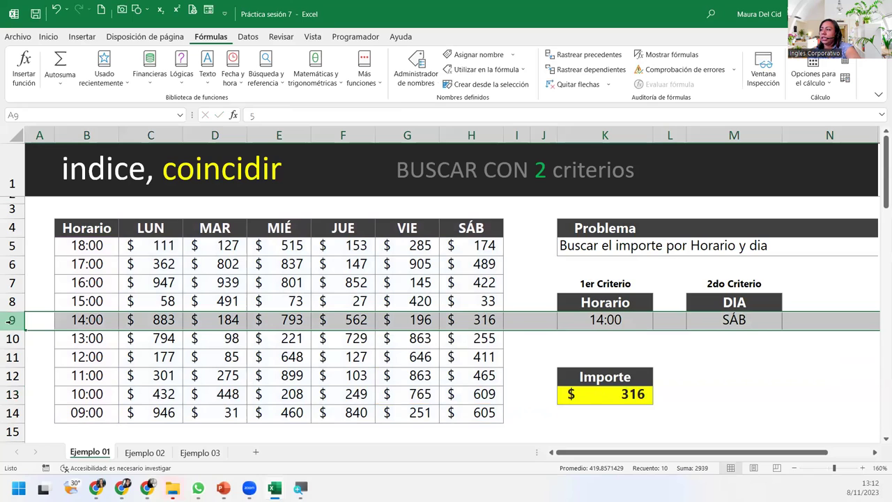
pyautogui.keyDown('ctrl'); pyautogui.click(471, 135); pyautogui.keyUp('ctrl')
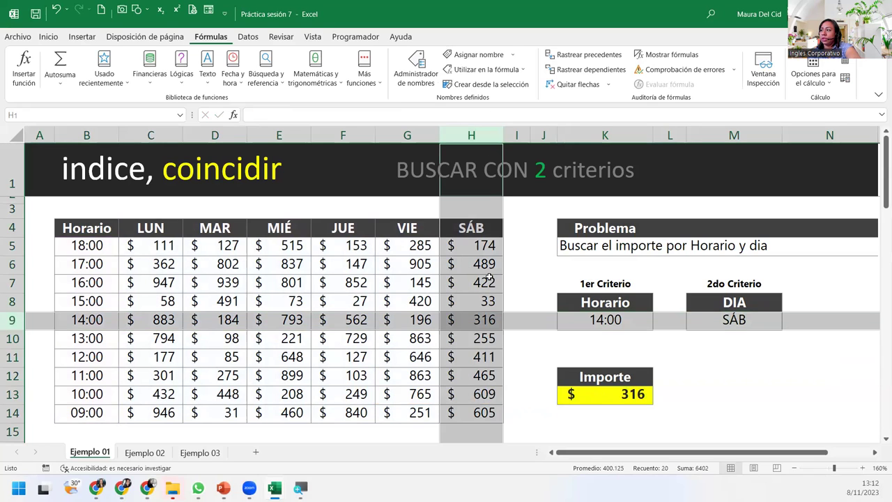
pyautogui.keyDown('ctrl'); pyautogui.click(488, 319); pyautogui.keyUp('ctrl')
pyautogui.keyDown('ctrl'); pyautogui.click(628, 392); pyautogui.keyUp('ctrl')
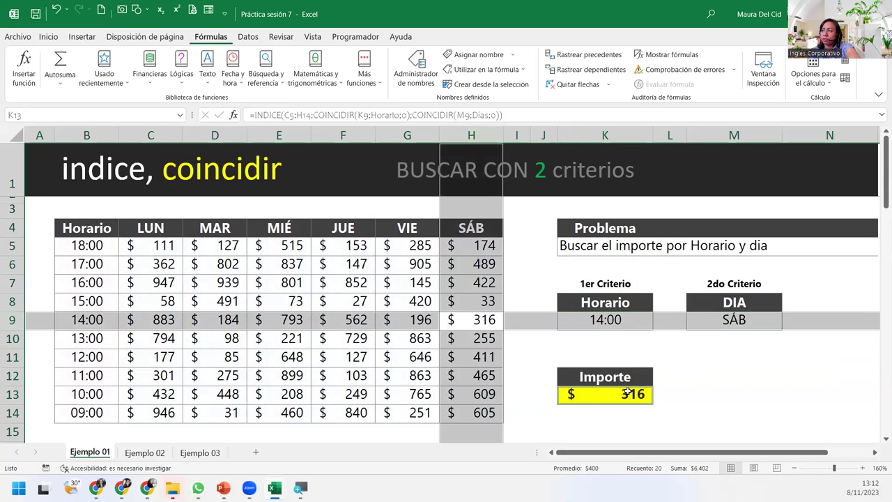
pyautogui.doubleClick(627, 392)
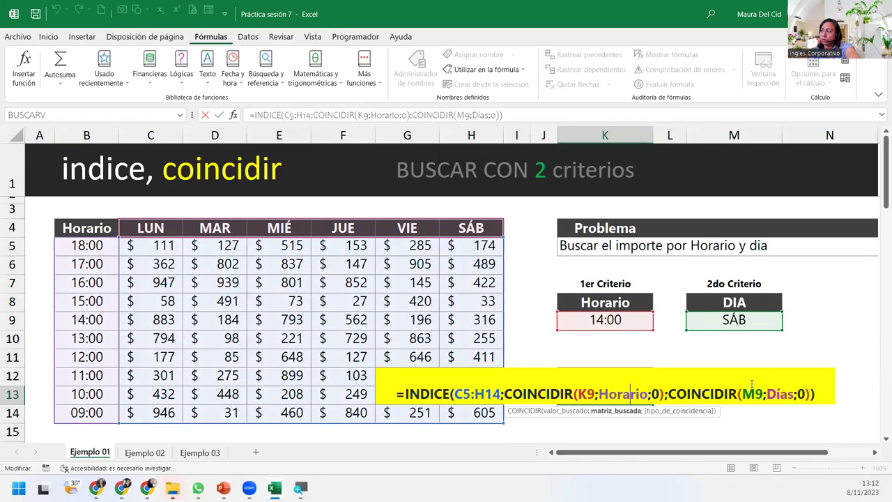
pyautogui.click(822, 392)
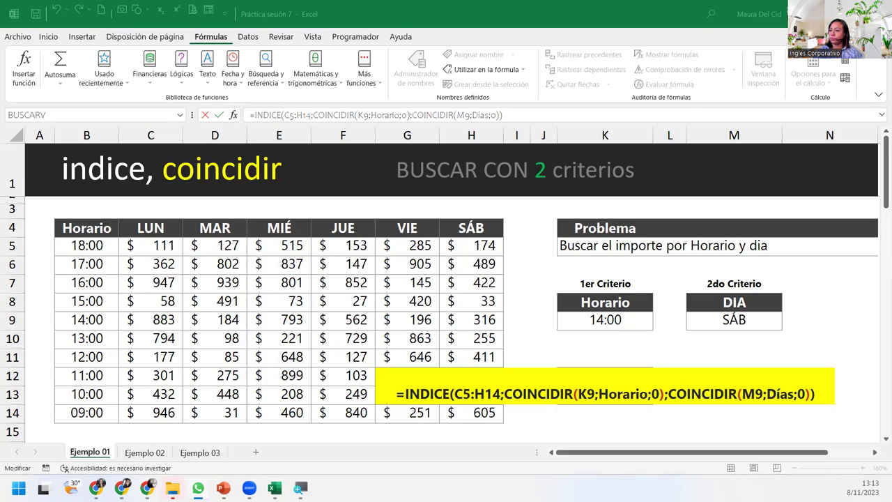
# Highlight INDICE, the row COINCIDIR and the column COINCIDIR in K13's colour-coded formula
pyautogui.click(826, 399)
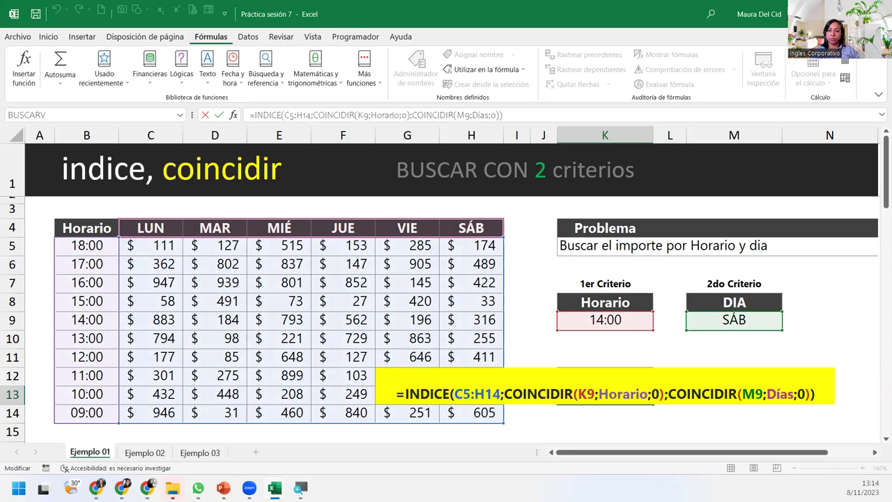
pyautogui.hotkey('alt', 'Tab')
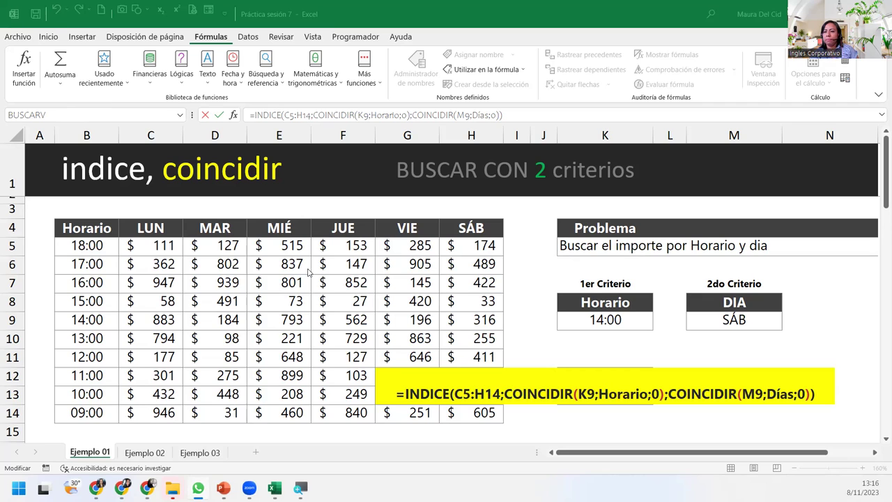
pyautogui.doubleClick(452, 393)
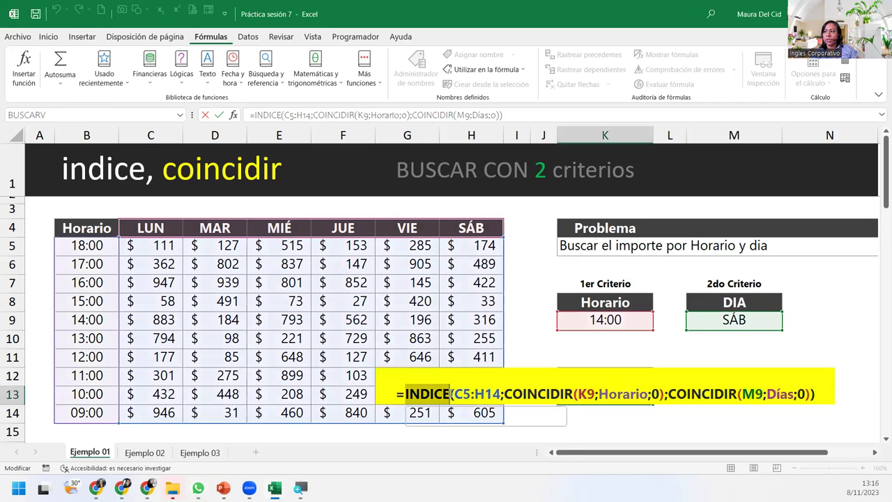
pyautogui.doubleClick(433, 394)
pyautogui.doubleClick(540, 394)
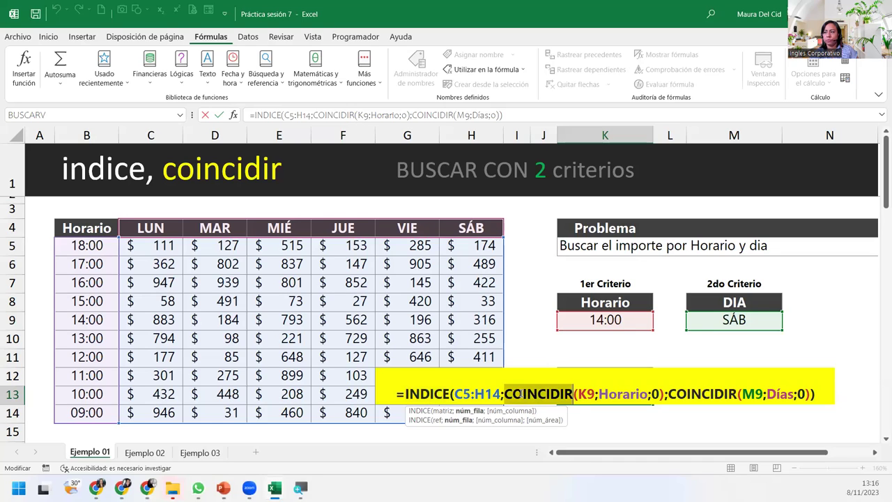
pyautogui.doubleClick(694, 394)
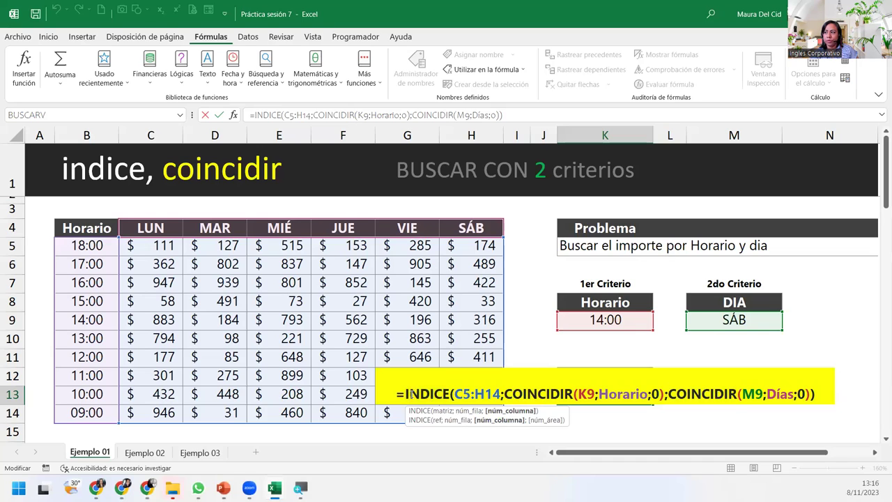
pyautogui.moveTo(406, 394); pyautogui.dragTo(450, 394)
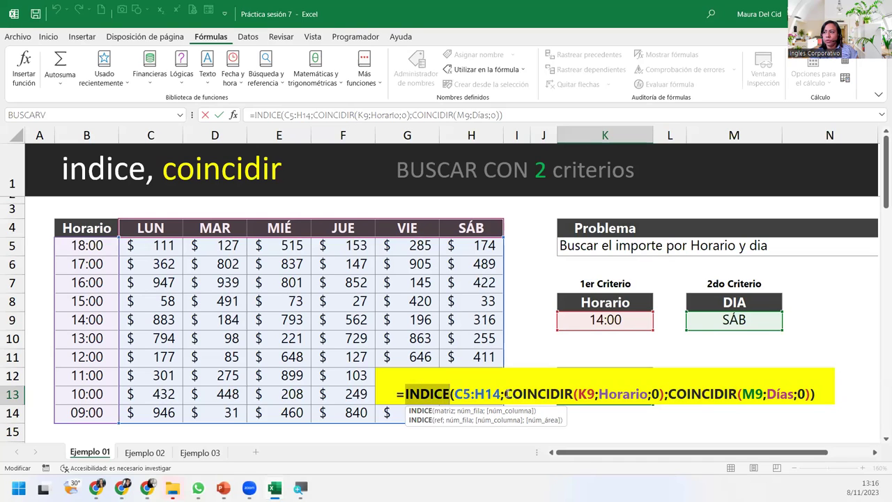
pyautogui.moveTo(504, 393); pyautogui.dragTo(572, 394)
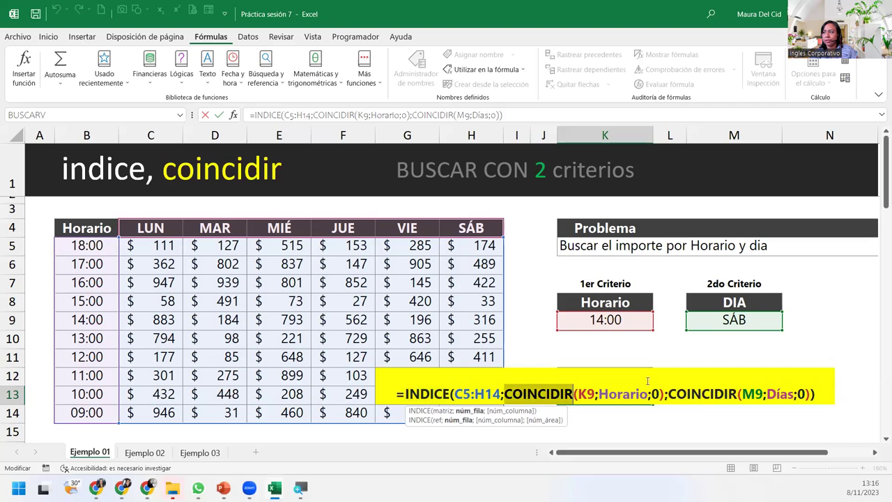
pyautogui.moveTo(667, 394); pyautogui.dragTo(734, 394)
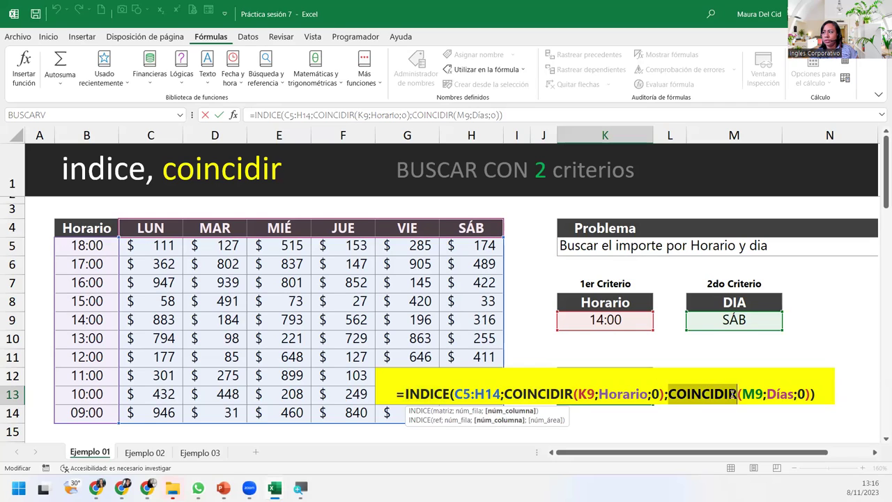
pyautogui.click(823, 393)
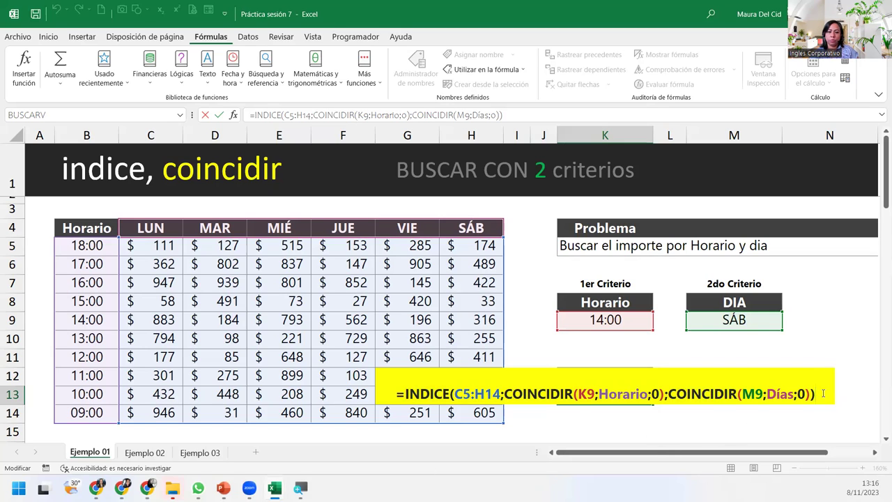
# Commit =INDICE(C5:H14;COINCIDIR(K9;Horario;0);COINCIDIR(M9;Días;0)) in K13, keeping the $ 316 result
pyautogui.press('Return')
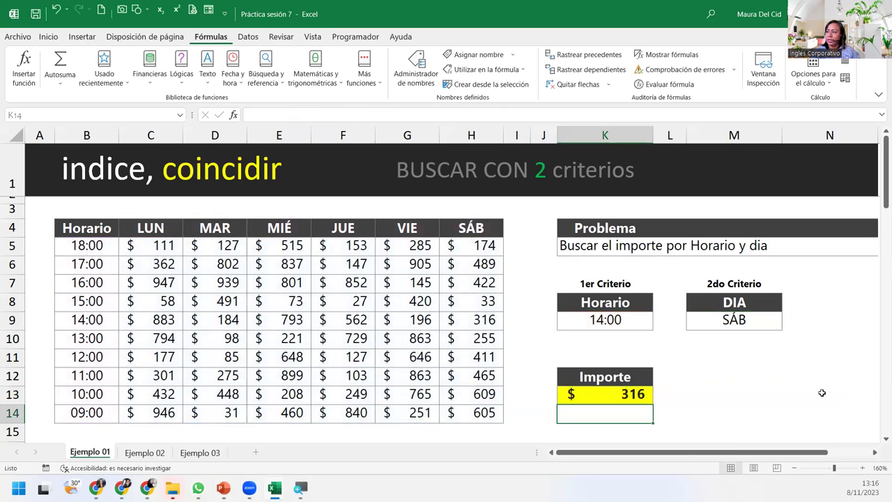
pyautogui.doubleClick(599, 399)
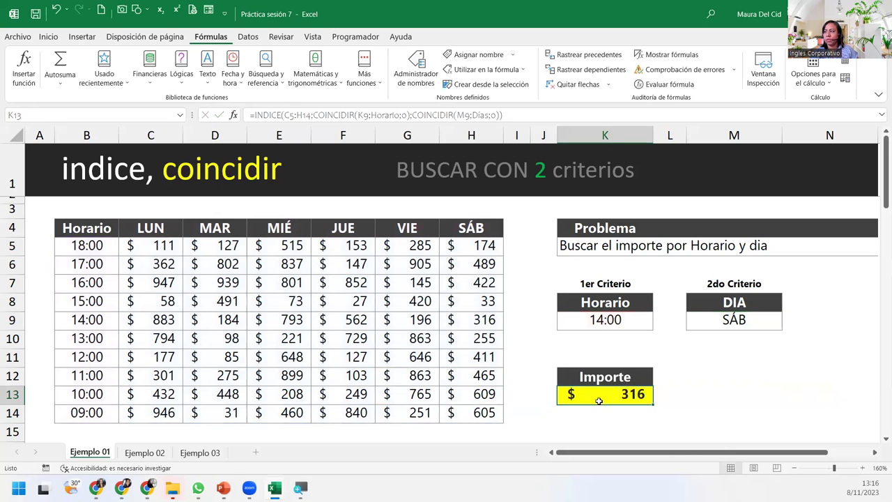
pyautogui.click(819, 395)
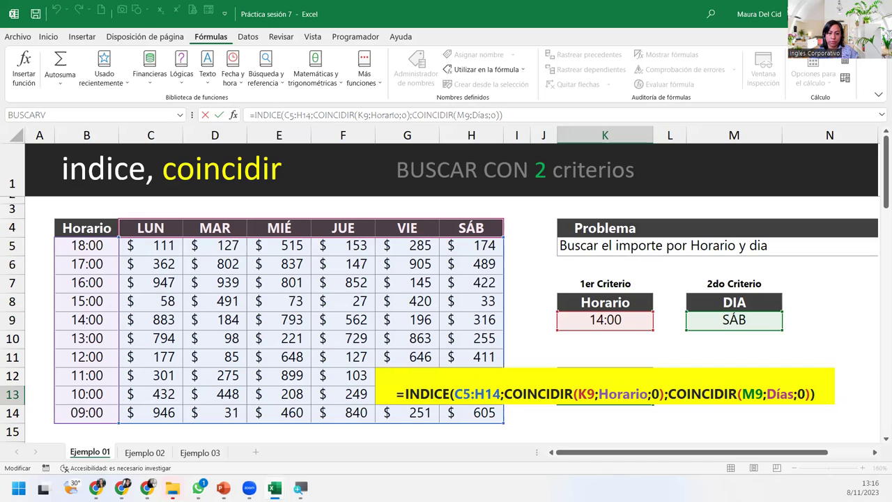
pyautogui.hotkey('alt', 'Tab')
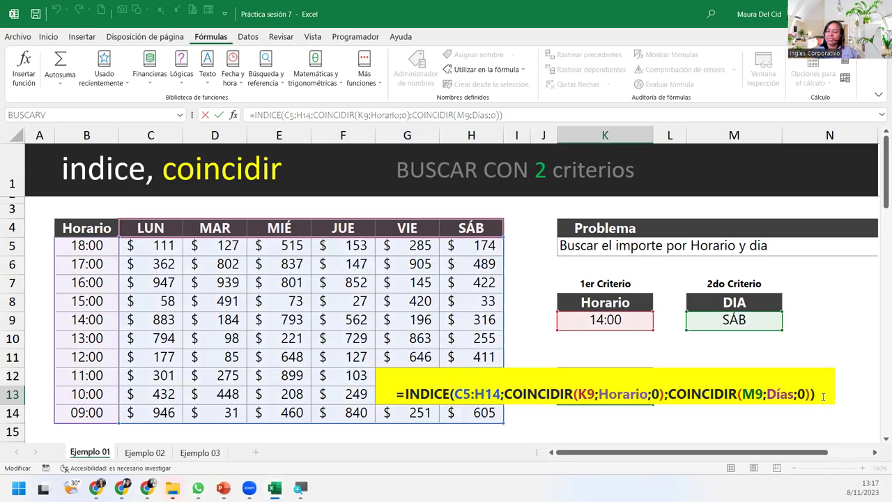
pyautogui.press('Return')
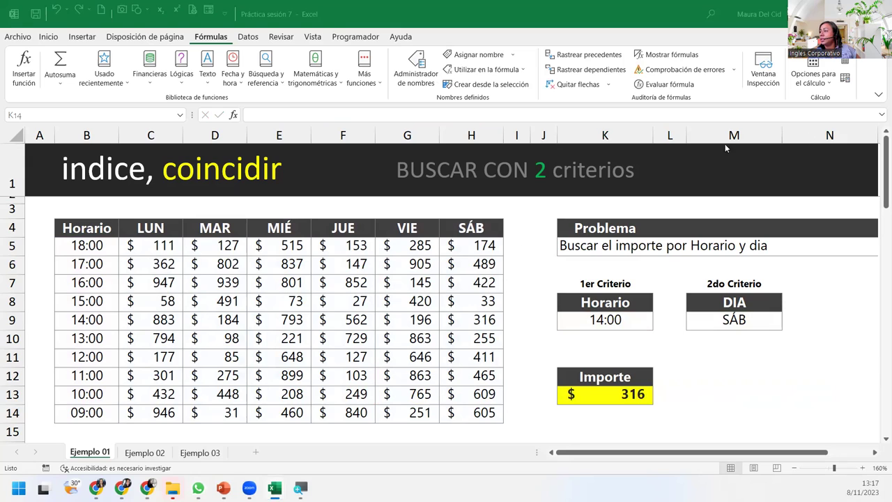
# Switch the criteria to Horario 10:00 and DIA MIÉ and check that Importe returns $ 208
pyautogui.click(604, 320)
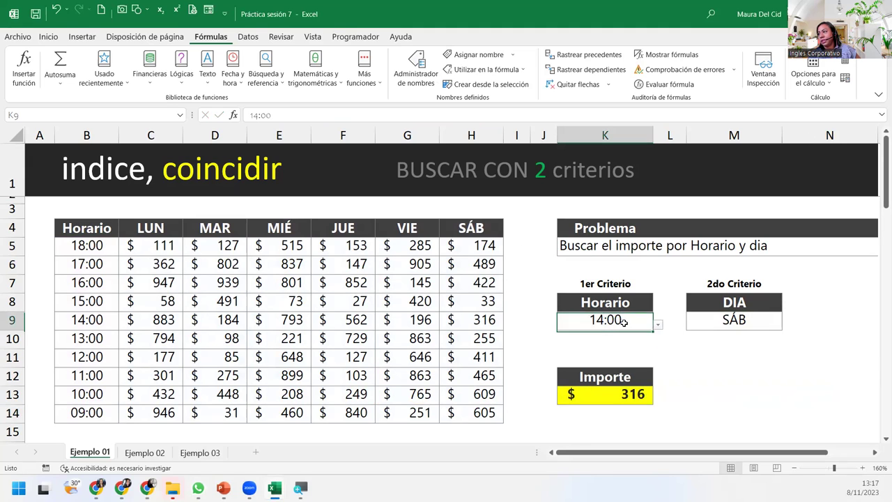
pyautogui.click(658, 324)
pyautogui.click(578, 412)
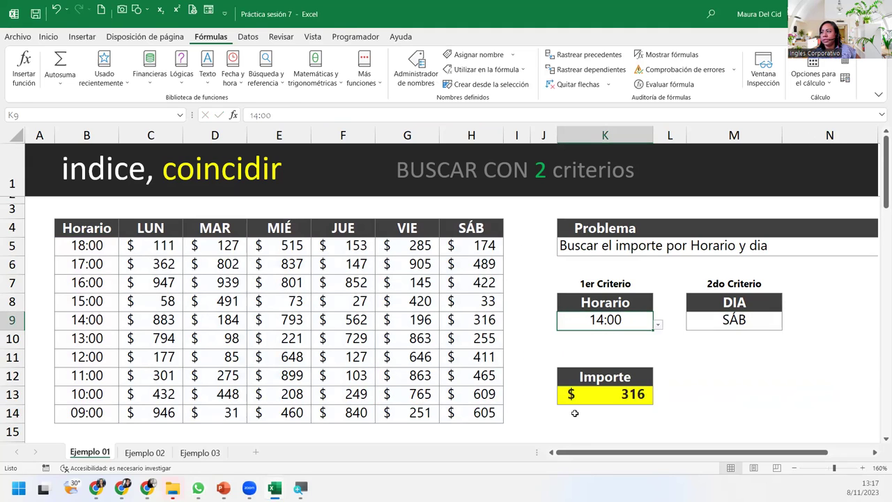
pyautogui.click(749, 319)
pyautogui.click(787, 324)
pyautogui.click(676, 360)
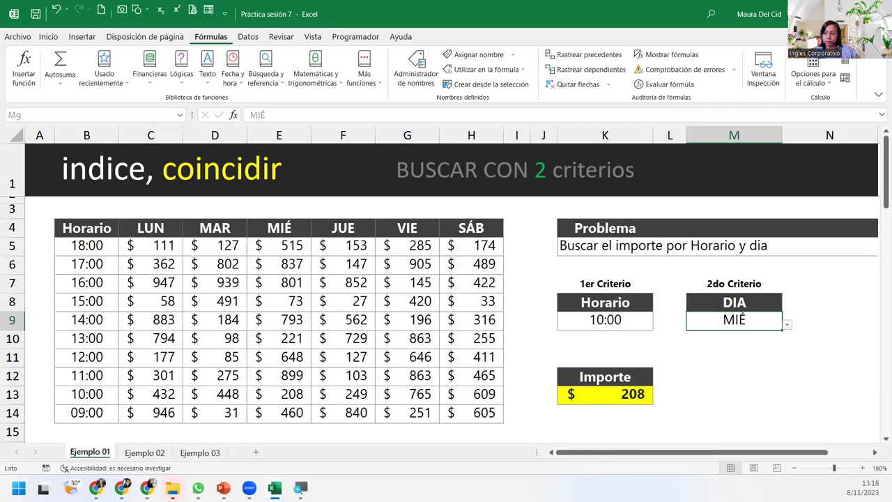
pyautogui.click(637, 394)
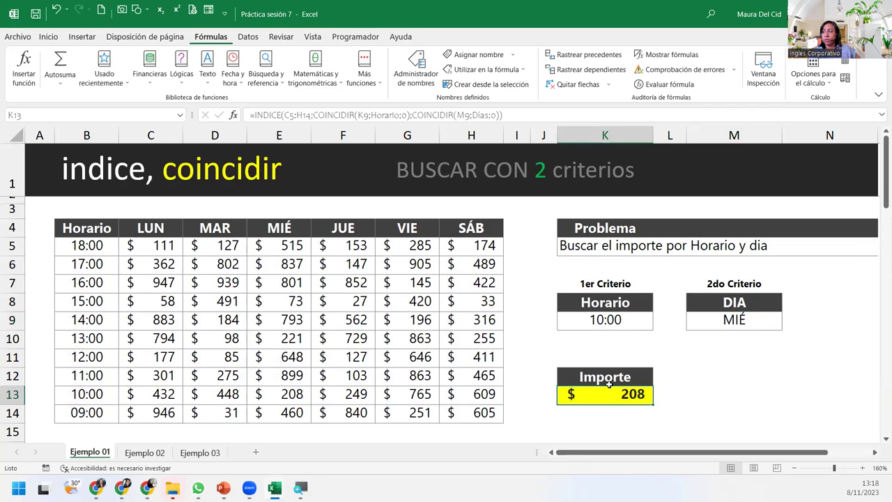
pyautogui.click(149, 460)
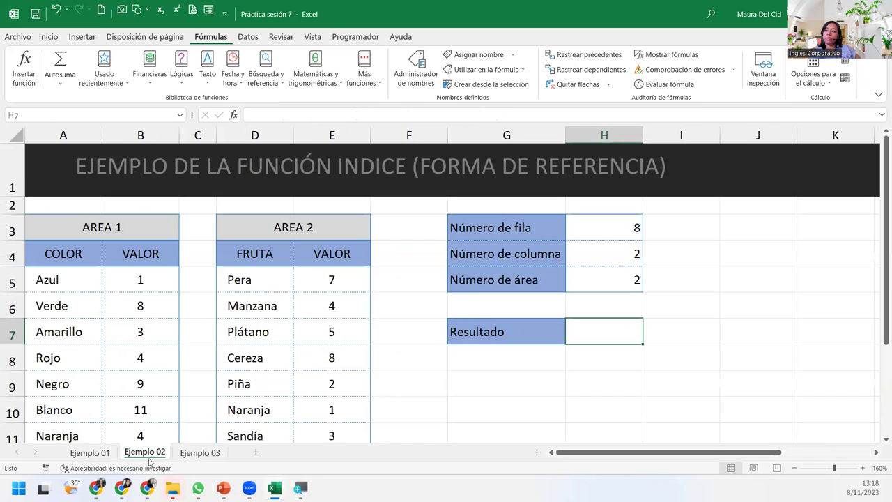
pyautogui.click(582, 230)
pyautogui.click(582, 255)
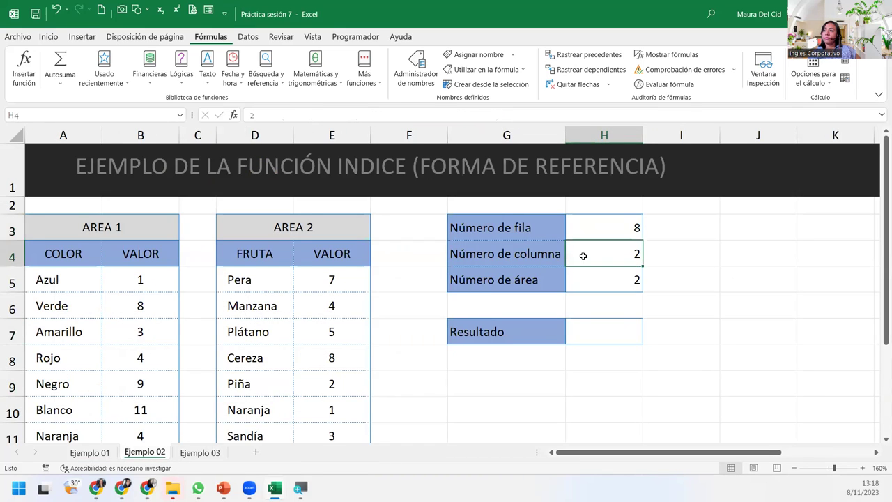
pyautogui.click(589, 278)
pyautogui.click(591, 332)
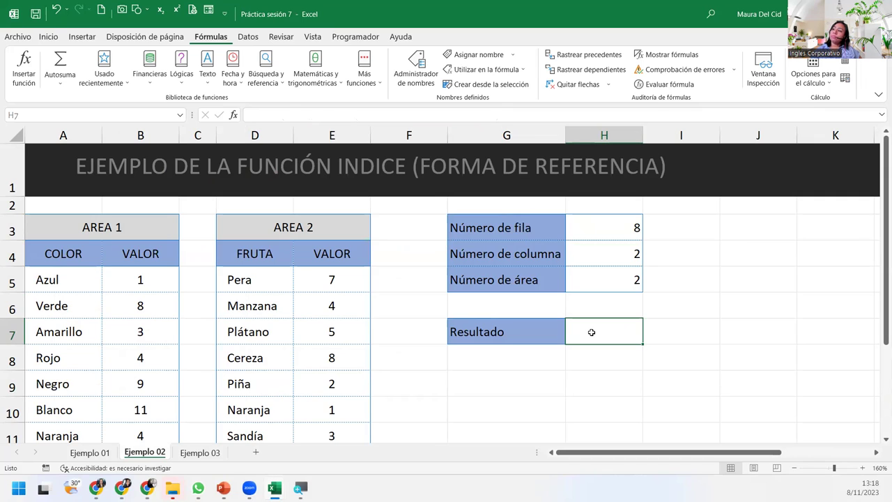
pyautogui.moveTo(74, 223); pyautogui.dragTo(139, 409)
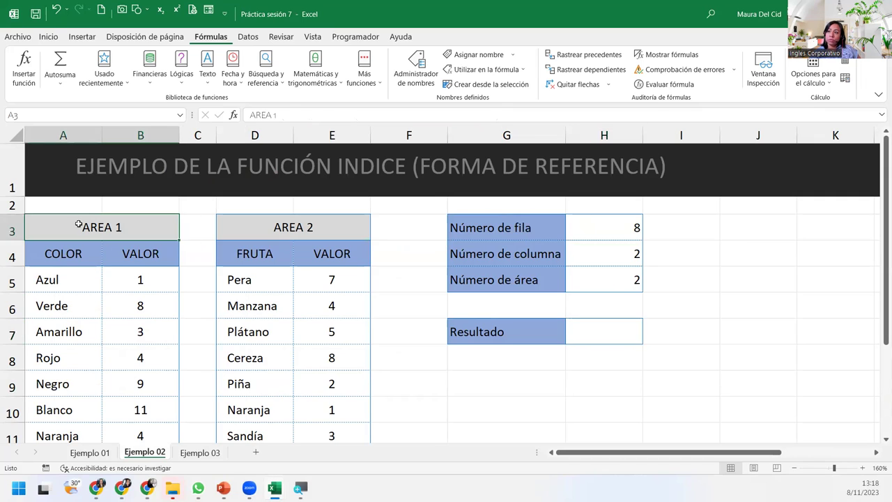
pyautogui.moveTo(222, 227); pyautogui.dragTo(332, 412)
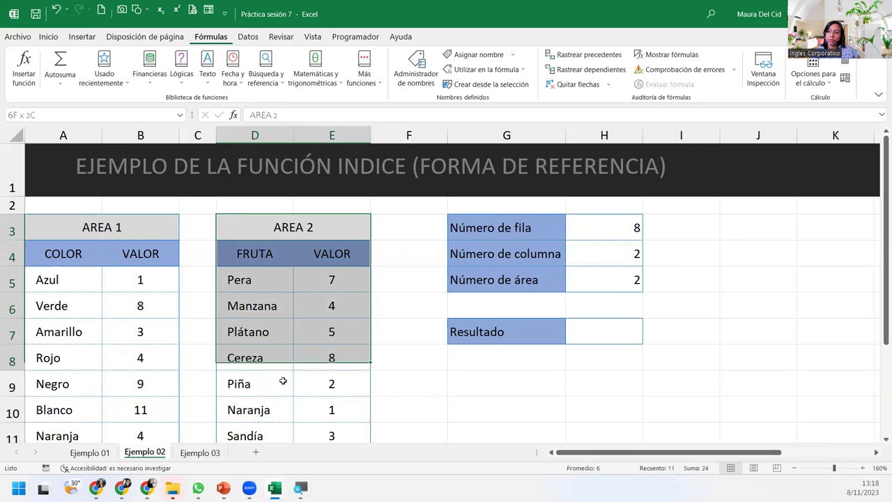
pyautogui.moveTo(67, 252); pyautogui.dragTo(149, 470)
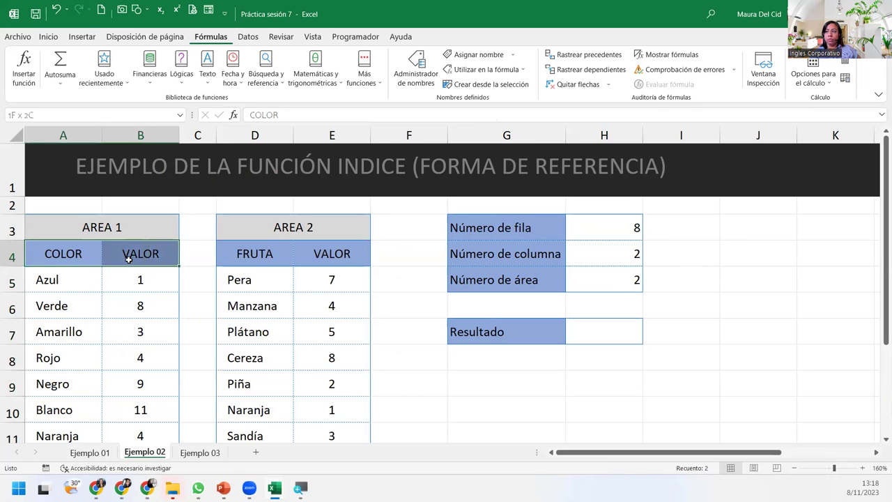
pyautogui.moveTo(148, 471); pyautogui.dragTo(144, 407)
pyautogui.click(237, 209)
pyautogui.moveTo(237, 209); pyautogui.dragTo(317, 407)
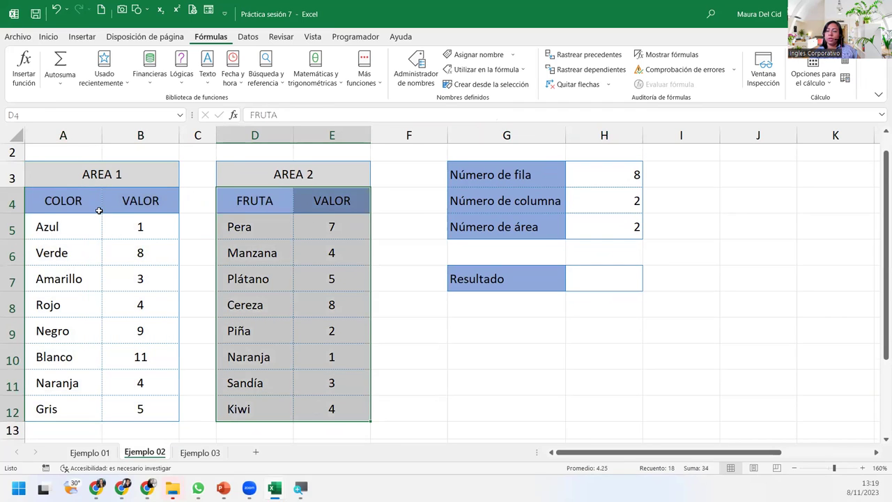
pyautogui.click(45, 211)
pyautogui.click(142, 219)
pyautogui.click(608, 286)
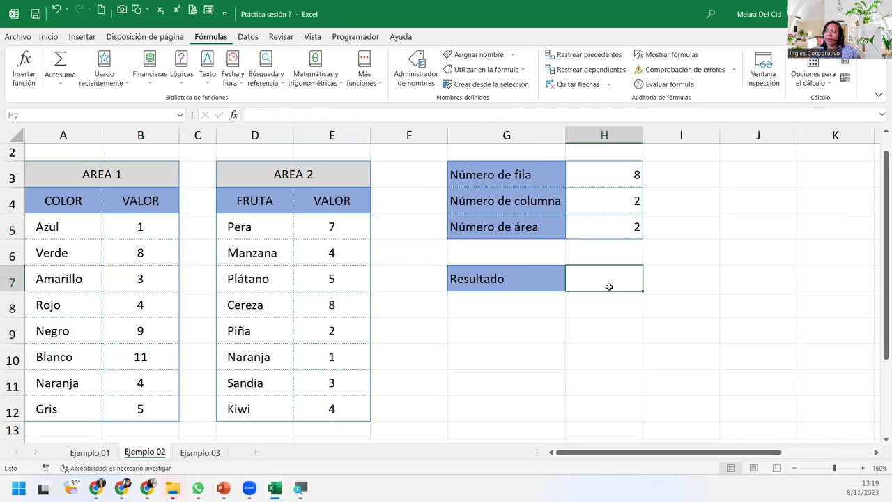
pyautogui.scroll(1, 608, 283)
pyautogui.click(602, 235)
pyautogui.click(602, 253)
pyautogui.click(604, 278)
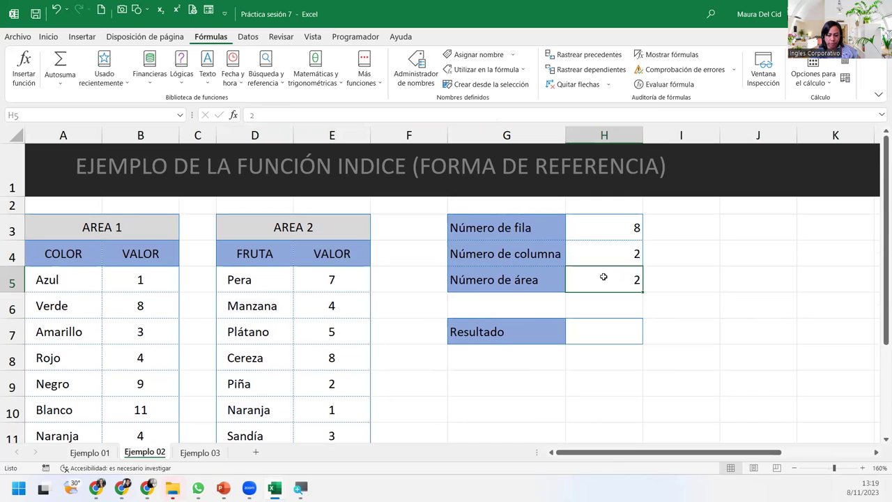
pyautogui.click(591, 224)
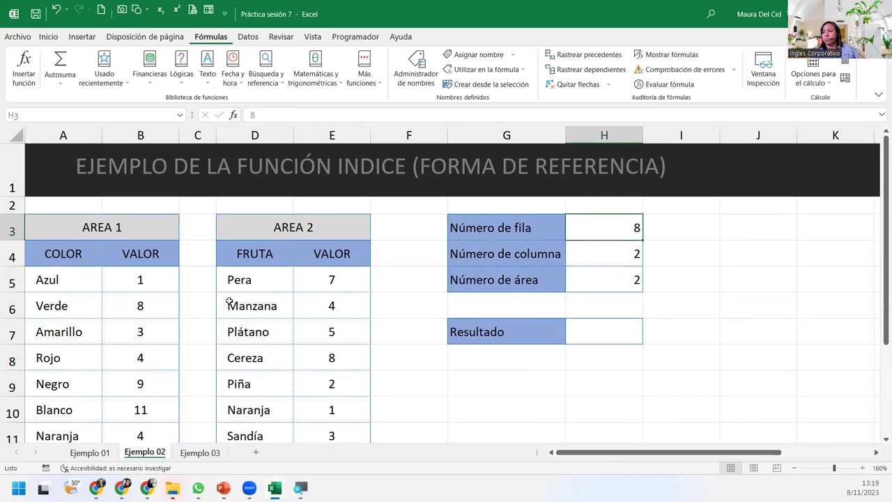
pyautogui.scroll(-1, 225, 295)
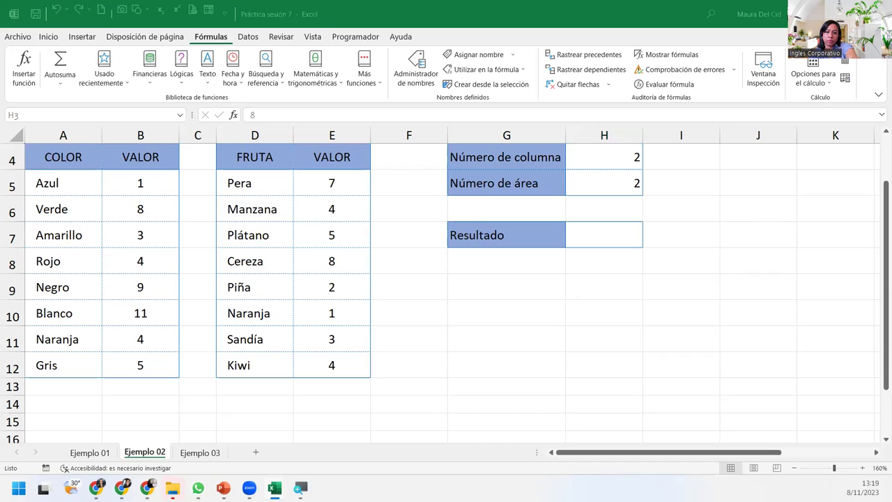
pyautogui.press('F2')
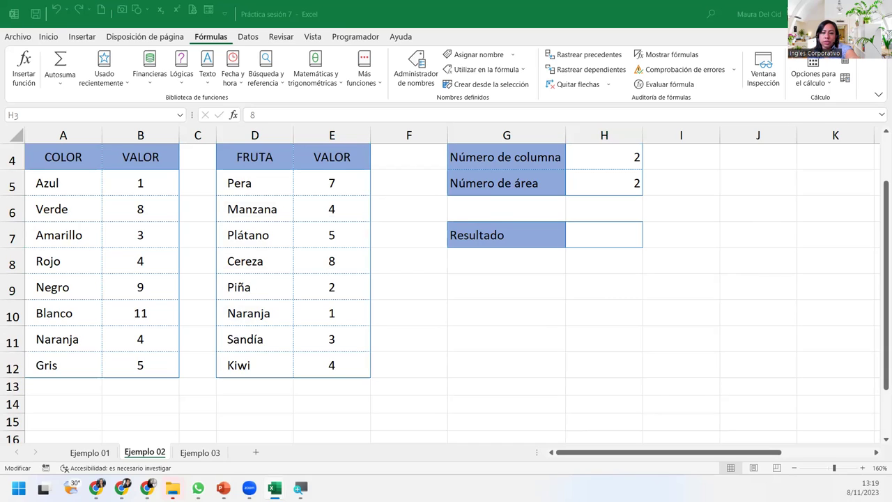
pyautogui.press('Escape')
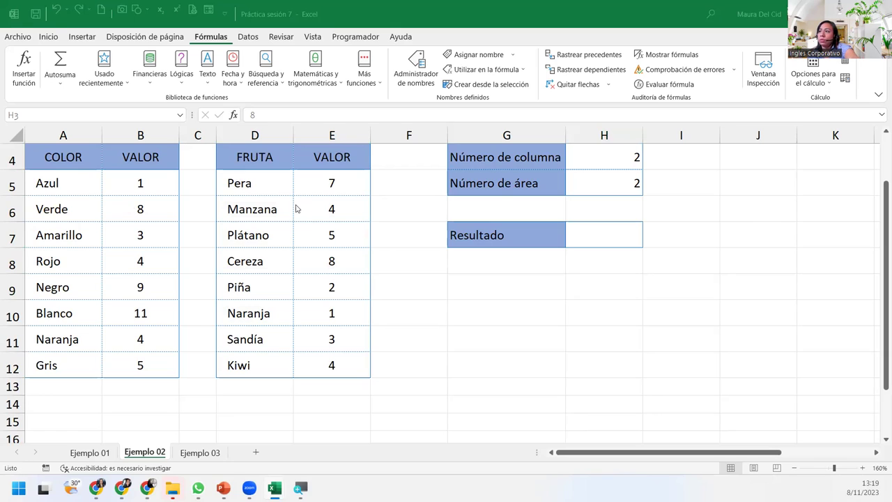
pyautogui.click(37, 158)
pyautogui.click(42, 177)
pyautogui.click(44, 204)
pyautogui.click(47, 230)
pyautogui.click(50, 262)
pyautogui.click(48, 288)
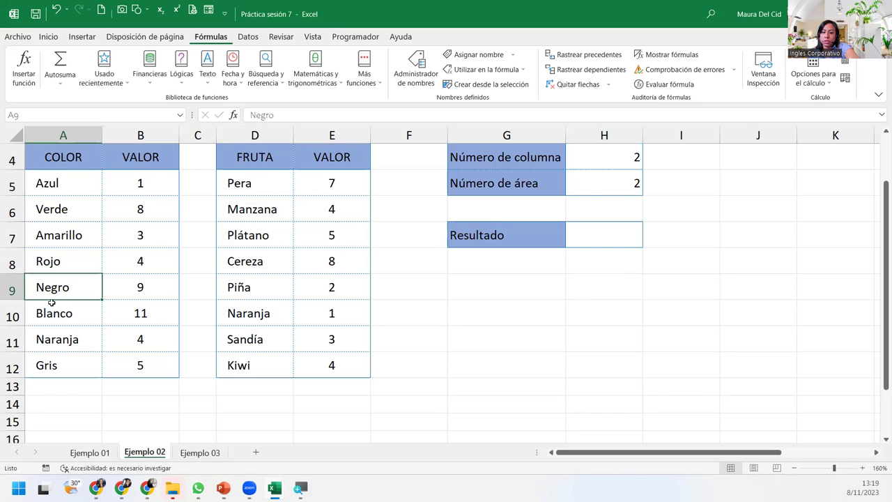
pyautogui.click(51, 305)
pyautogui.click(38, 338)
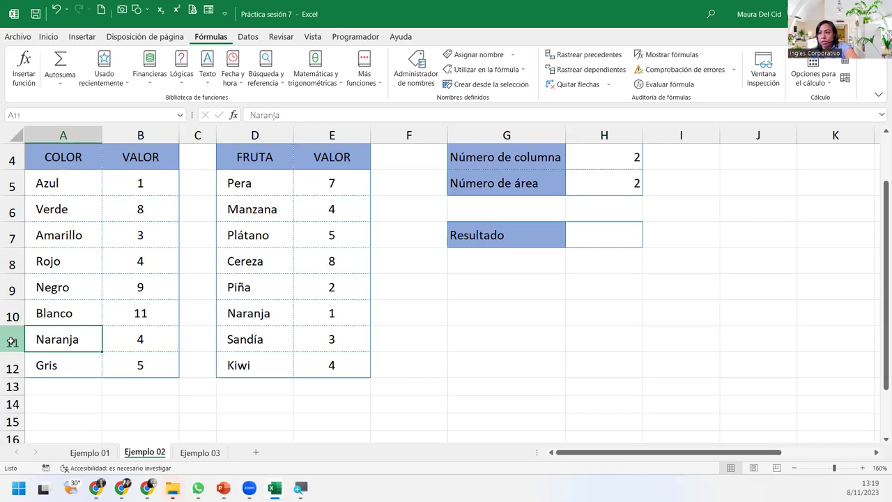
pyautogui.click(11, 341)
pyautogui.scroll(1, 614, 315)
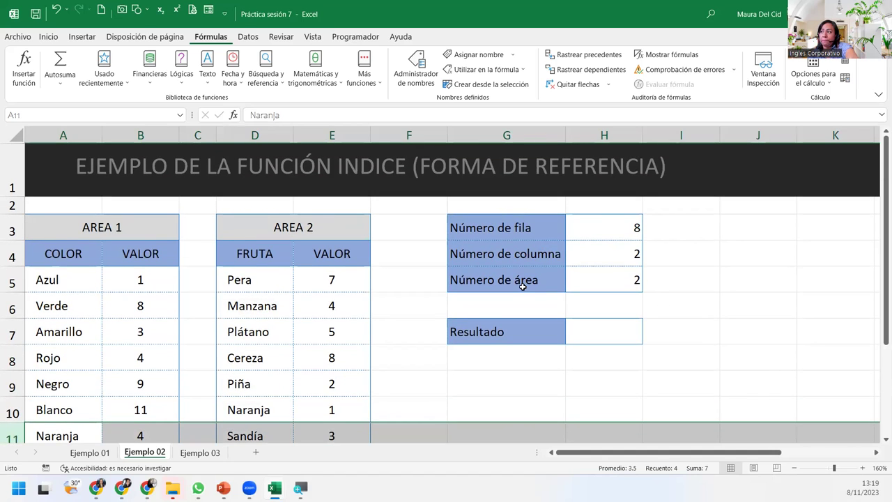
pyautogui.click(317, 136)
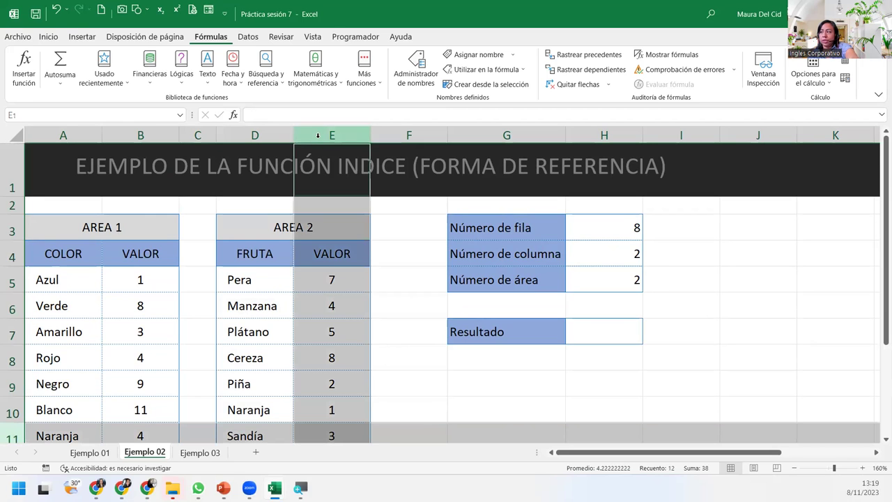
pyautogui.scroll(-1, 573, 322)
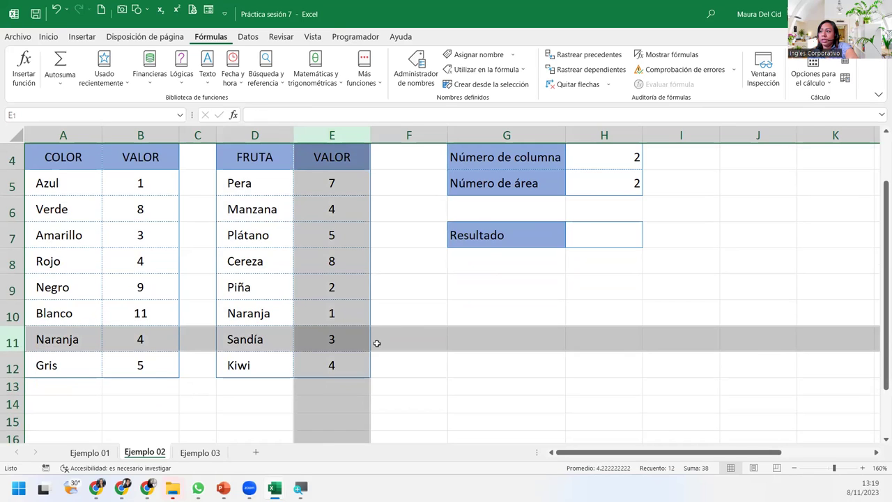
pyautogui.keyDown('ctrl'); pyautogui.click(315, 338); pyautogui.keyUp('ctrl')
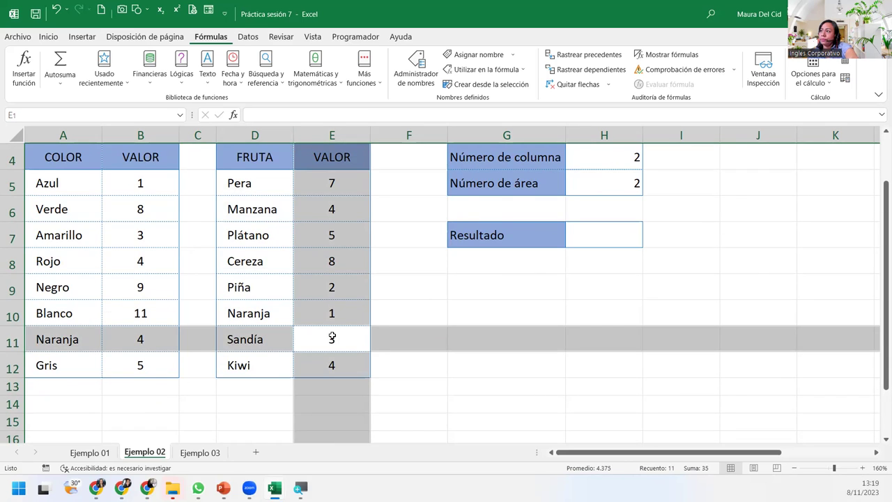
pyautogui.scroll(1, 390, 338)
pyautogui.click(596, 325)
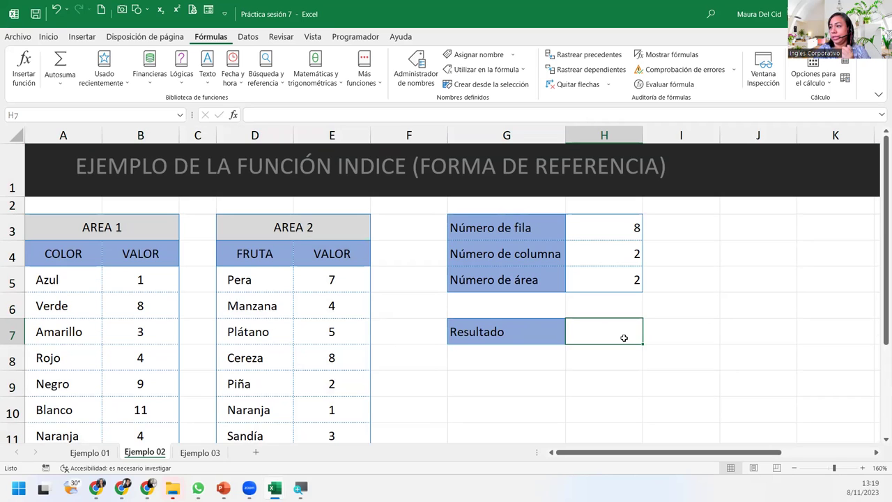
# Start =INDICE((A4:B12;D4:E12); in H7, grouping both tables as one reference
pyautogui.write('=')
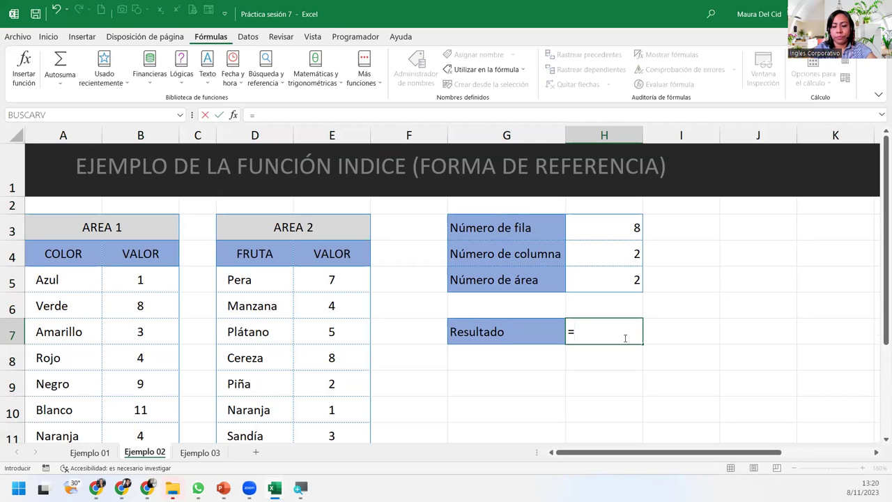
pyautogui.write('indi')
pyautogui.press('Tab')
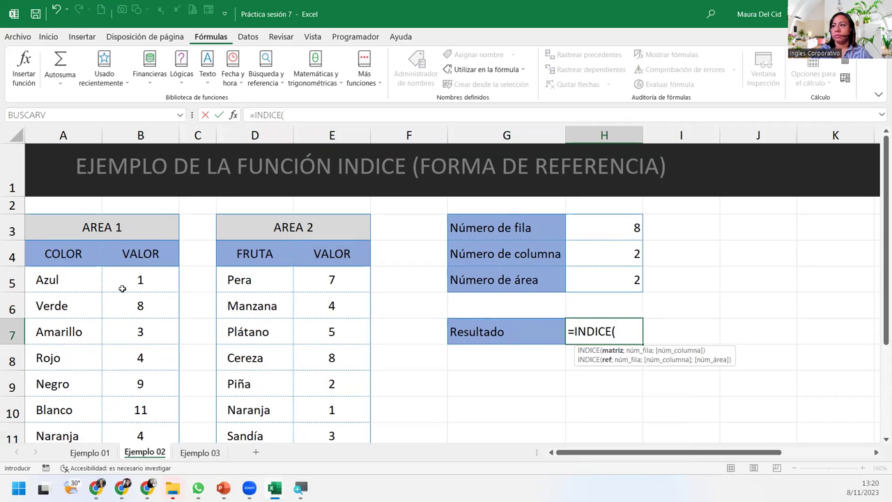
pyautogui.write('(')
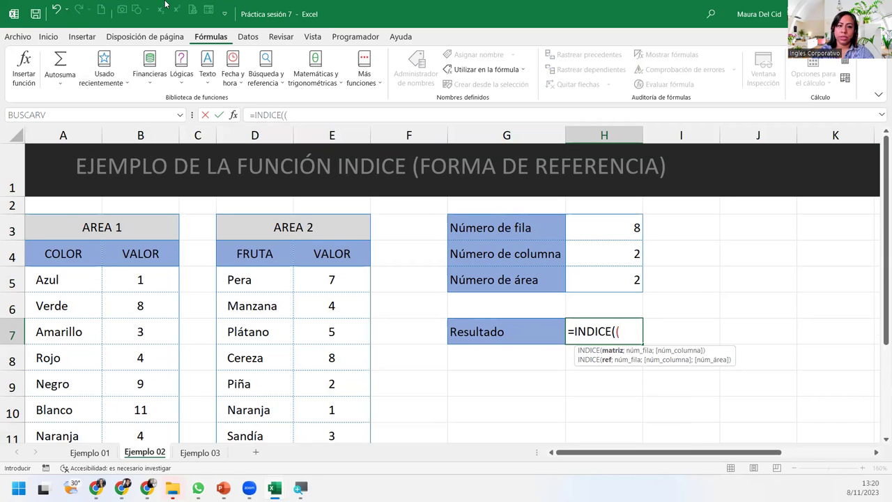
pyautogui.moveTo(75, 246)
pyautogui.mouseDown()
pyautogui.moveTo(138, 383)
pyautogui.moveTo(132, 414)
pyautogui.mouseUp()
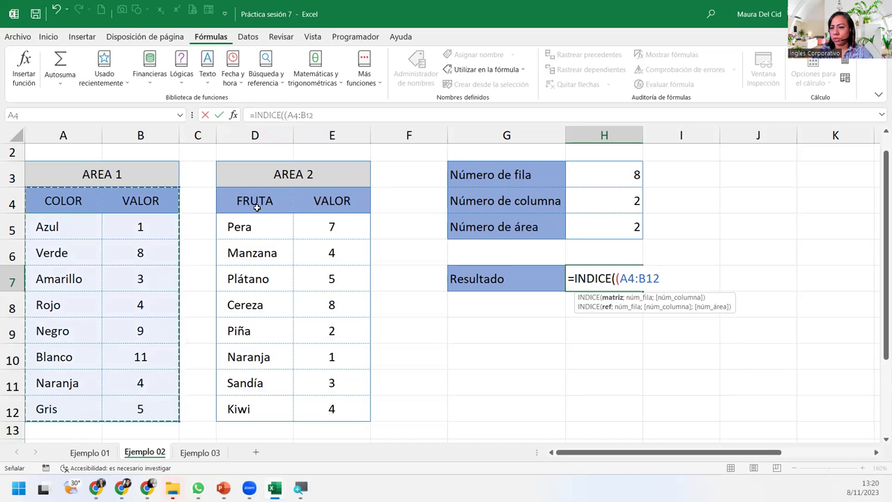
pyautogui.write(';')
pyautogui.moveTo(256, 207)
pyautogui.mouseDown()
pyautogui.moveTo(317, 212)
pyautogui.moveTo(320, 407)
pyautogui.mouseUp()
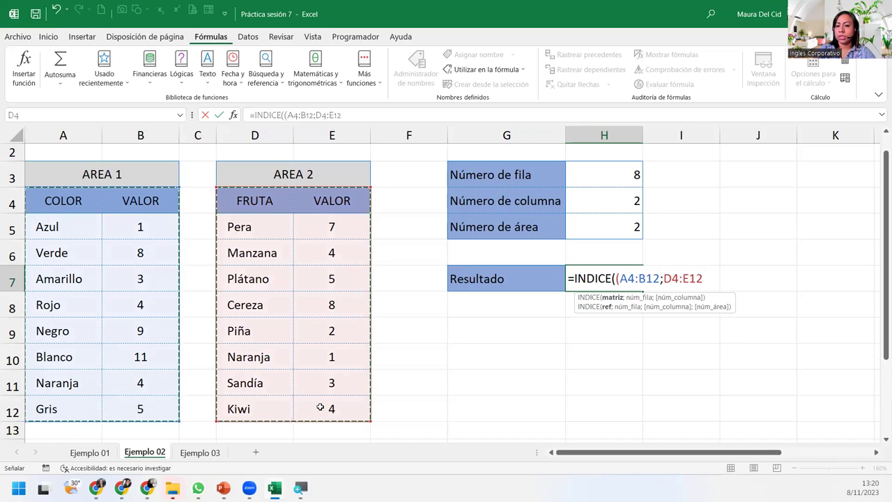
pyautogui.write(')')
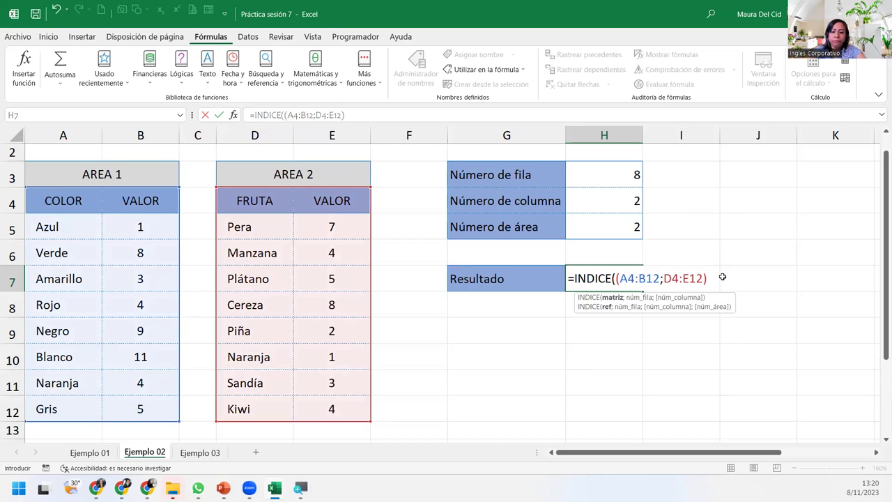
pyautogui.write(';')
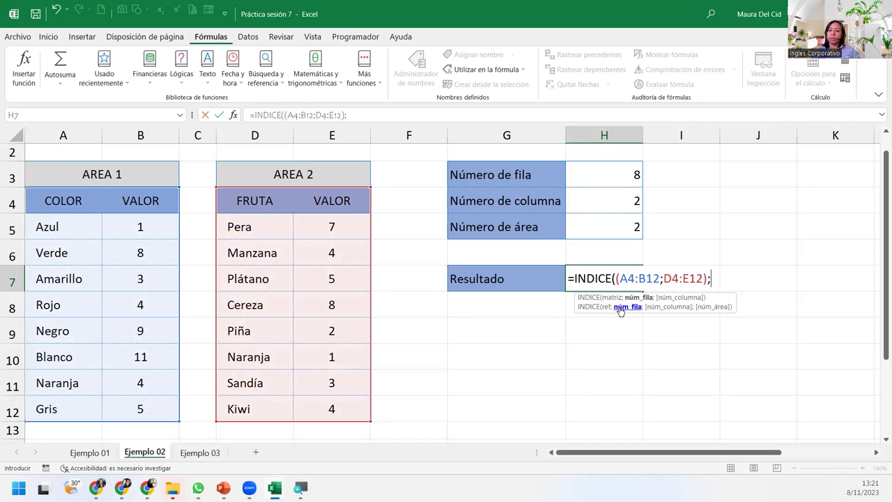
# Add H3, H4 and H5 as row, column and area arguments: =INDICE((A4:B12;D4:E12);H3;H4;H5)
pyautogui.click(618, 173)
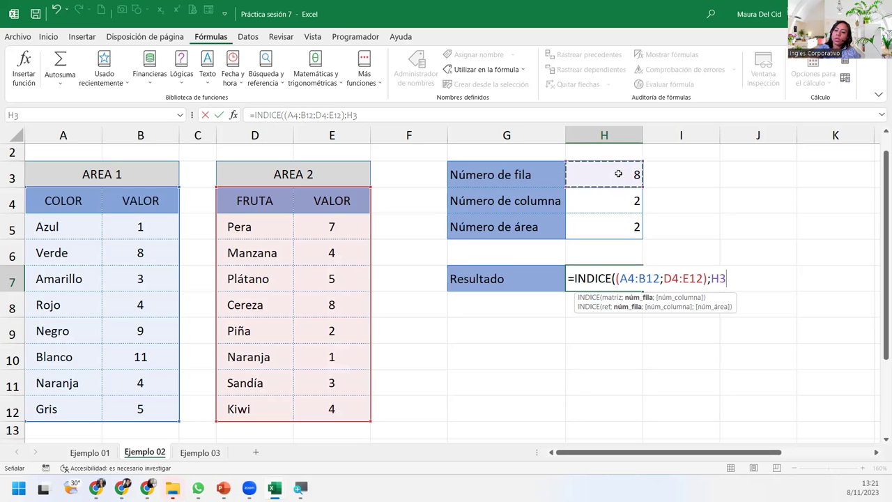
pyautogui.write(';')
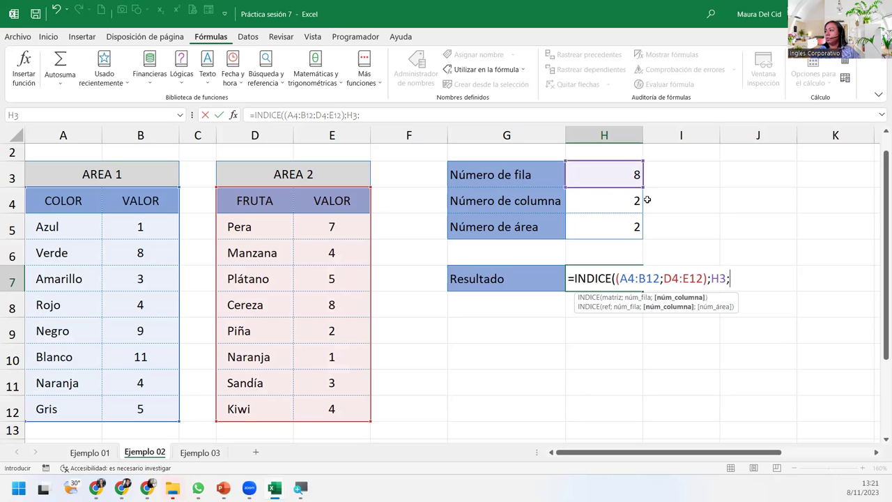
pyautogui.click(604, 206)
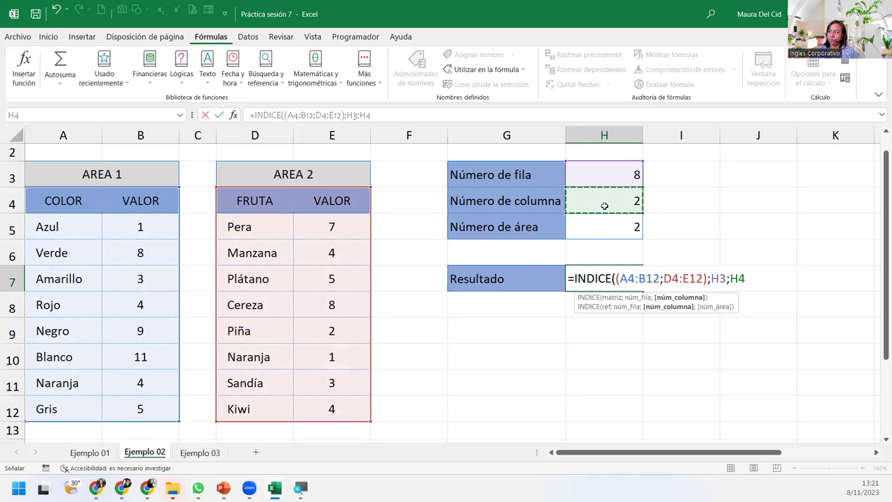
pyautogui.write(';')
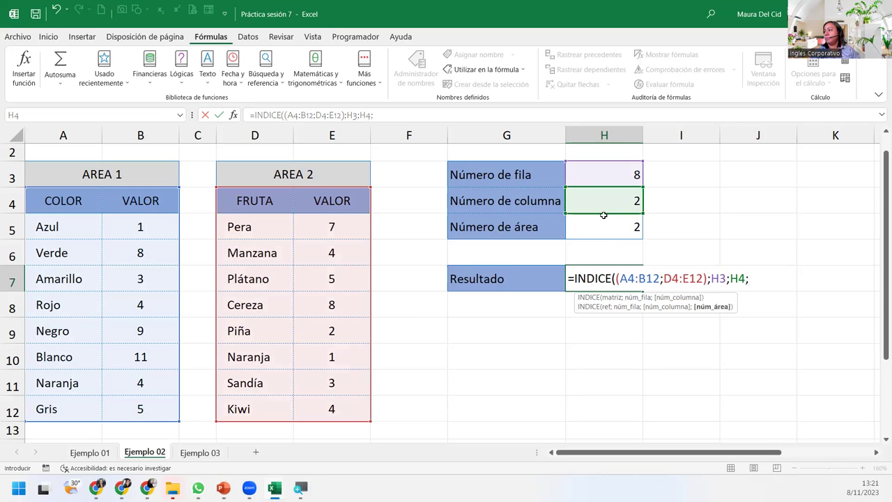
pyautogui.click(599, 224)
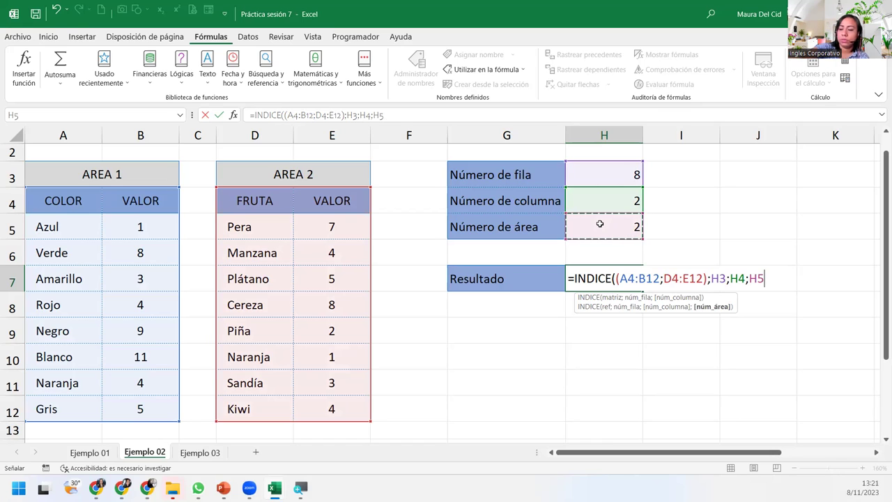
pyautogui.write(')')
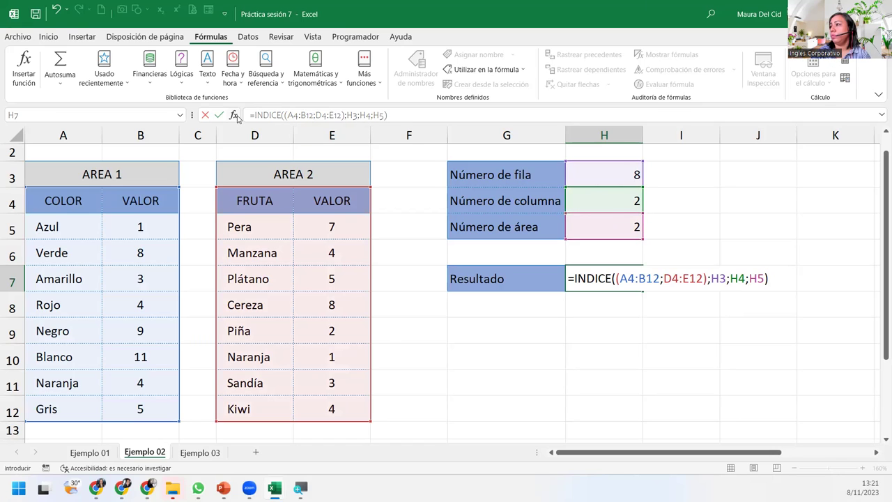
pyautogui.click(233, 115)
# Choose the ref;núm_fila;núm_columna;núm_área form, review its arguments and confirm so H7 shows 3
pyautogui.click(272, 329)
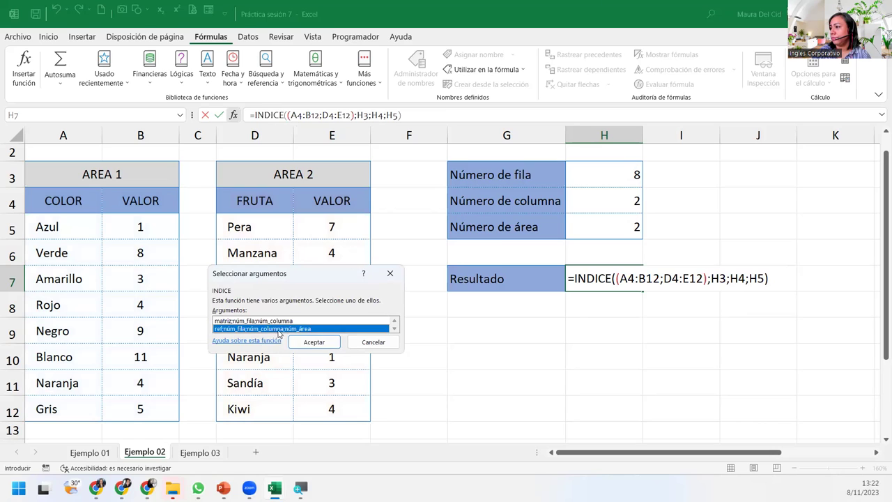
pyautogui.click(314, 341)
pyautogui.click(257, 254)
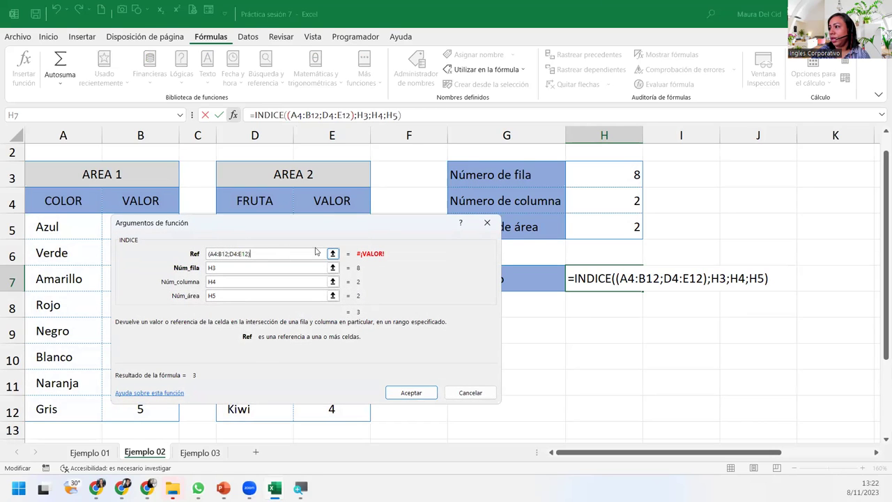
pyautogui.click(244, 269)
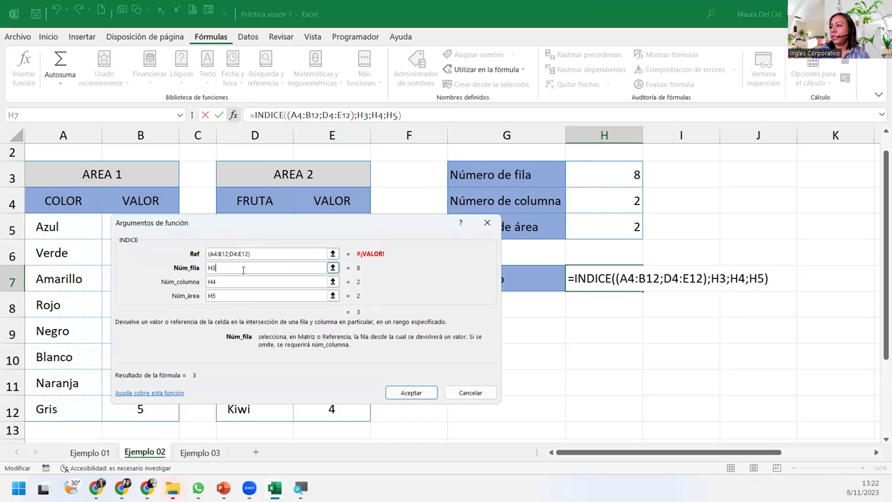
pyautogui.click(223, 280)
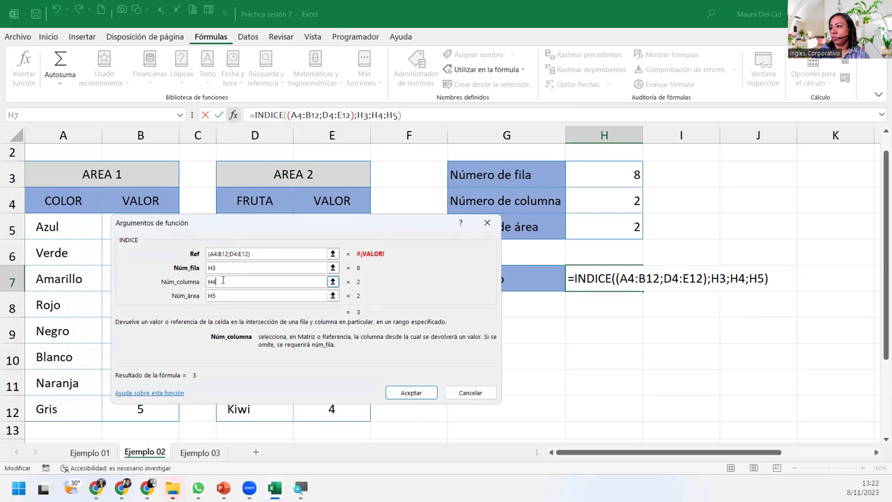
pyautogui.click(223, 295)
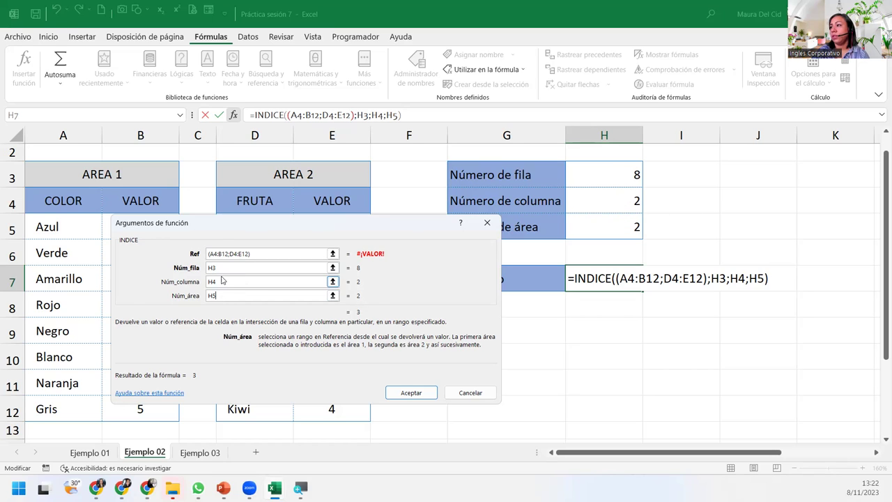
pyautogui.click(201, 271)
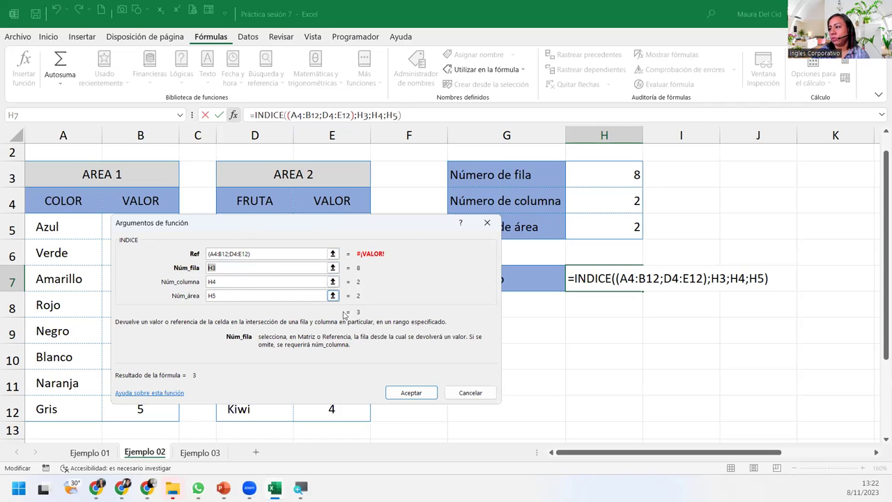
pyautogui.click(426, 392)
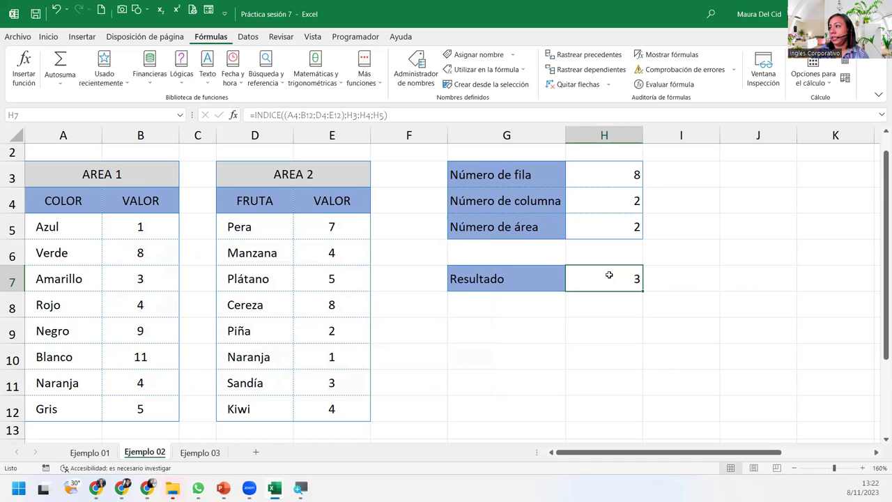
# Set the area number in H5 to 1 so Resultado recalculates to 4
pyautogui.click(630, 171)
pyautogui.click(613, 279)
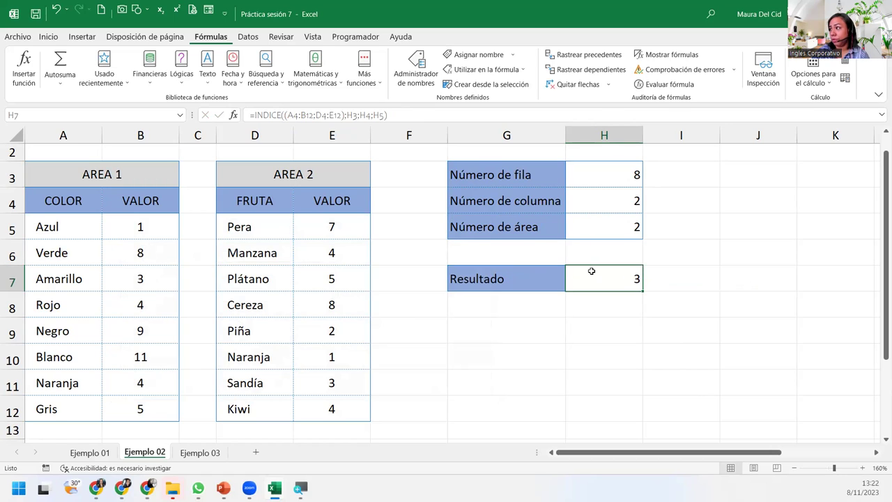
pyautogui.click(596, 226)
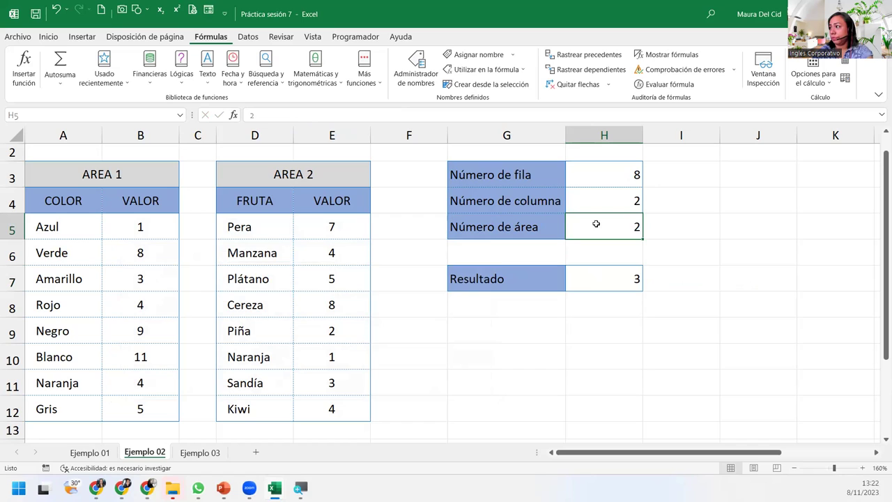
pyautogui.write('1')
pyautogui.press('Return')
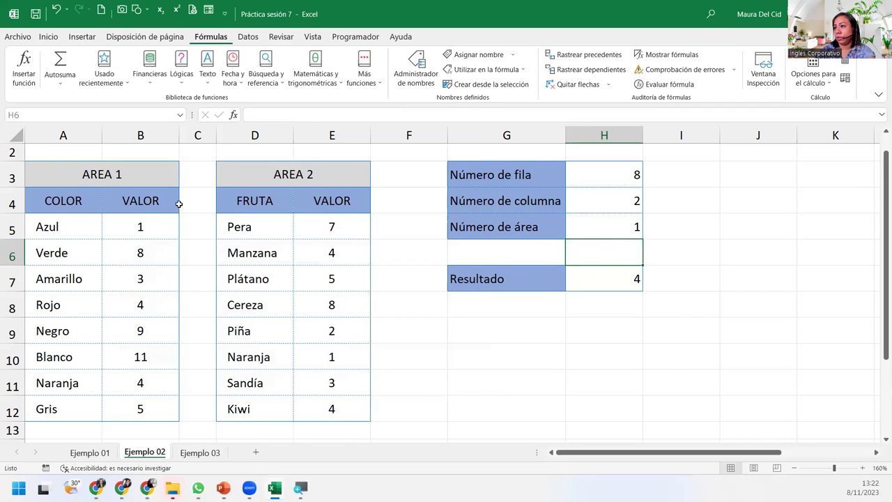
# Count down Area 1 to the eighth row, Naranja, and highlight row 11 and column B to show 4
pyautogui.click(67, 209)
pyautogui.click(60, 237)
pyautogui.click(60, 251)
pyautogui.click(54, 279)
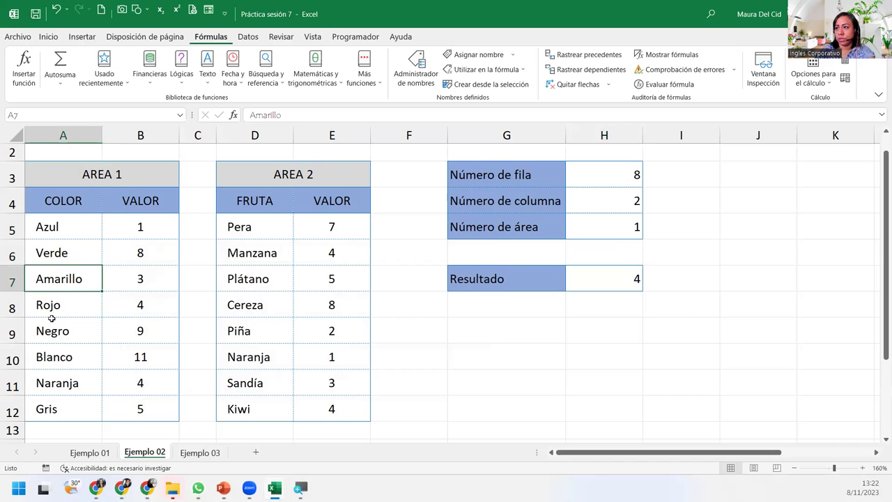
pyautogui.click(51, 307)
pyautogui.click(58, 331)
pyautogui.click(56, 357)
pyautogui.click(56, 382)
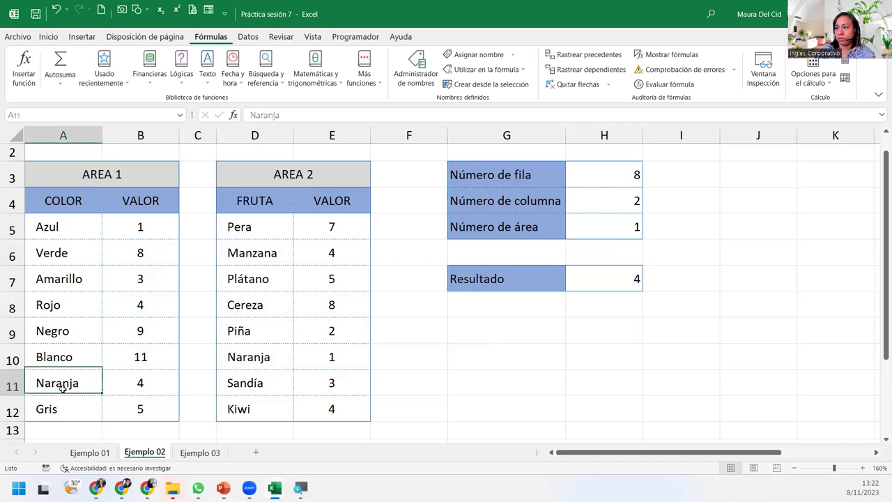
pyautogui.click(13, 386)
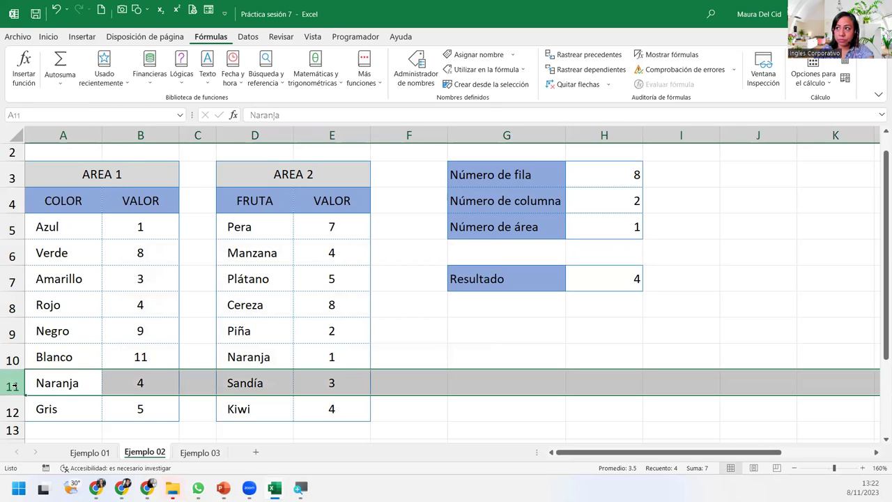
pyautogui.keyDown('ctrl'); pyautogui.click(125, 137); pyautogui.keyUp('ctrl')
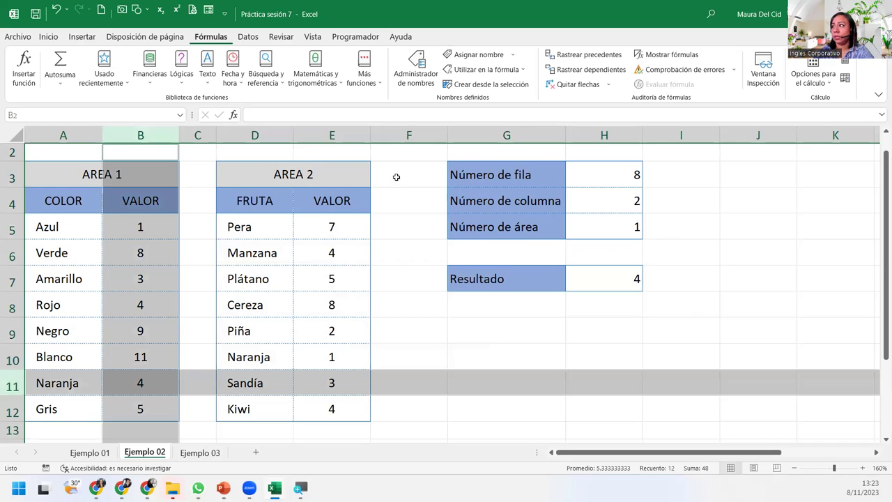
# Set the column number in H4 to 1 so Resultado shows Naranja
pyautogui.click(598, 193)
pyautogui.write('1')
pyautogui.press('Return')
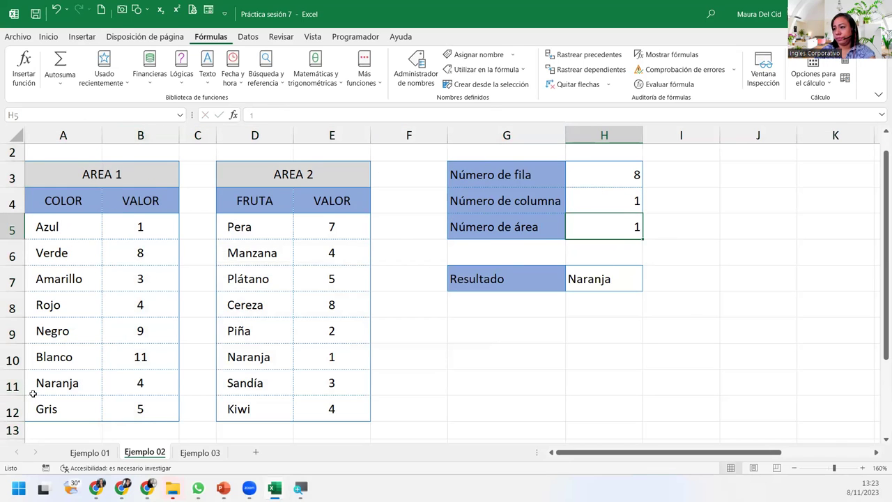
pyautogui.click(31, 382)
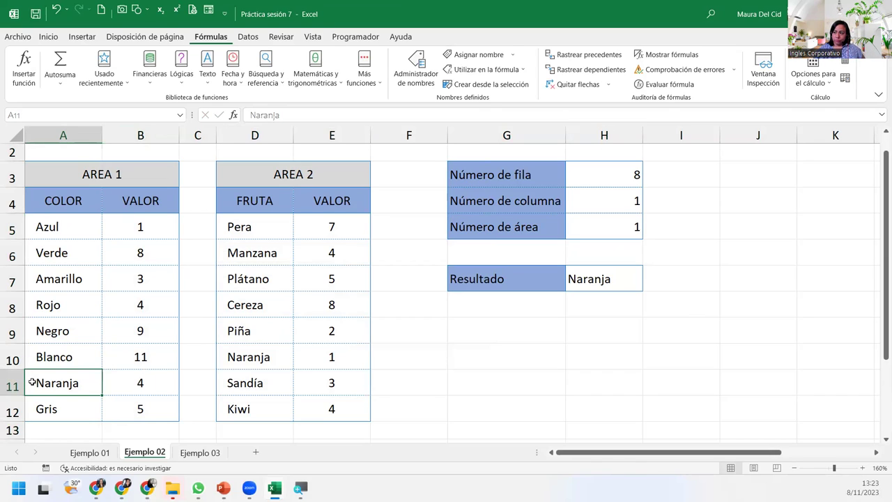
# Set the area number in H5 to 2 and review the Sandía result in H7
pyautogui.click(624, 227)
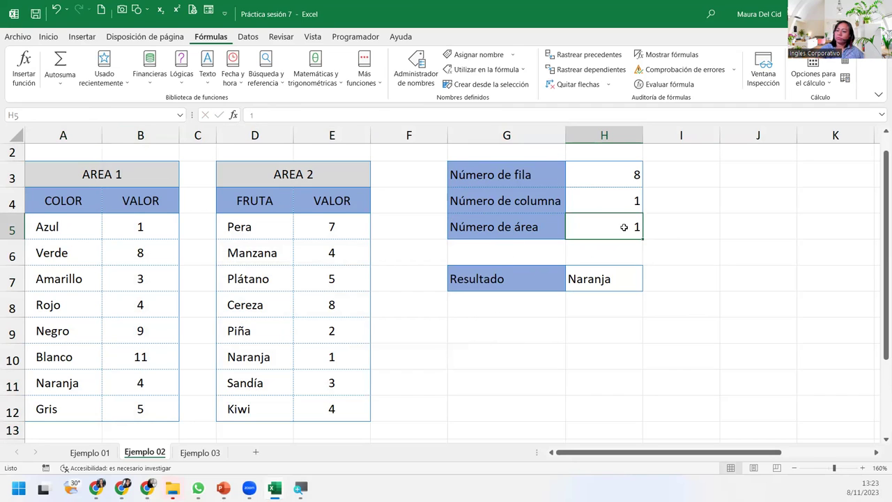
pyautogui.write('2')
pyautogui.press('Return')
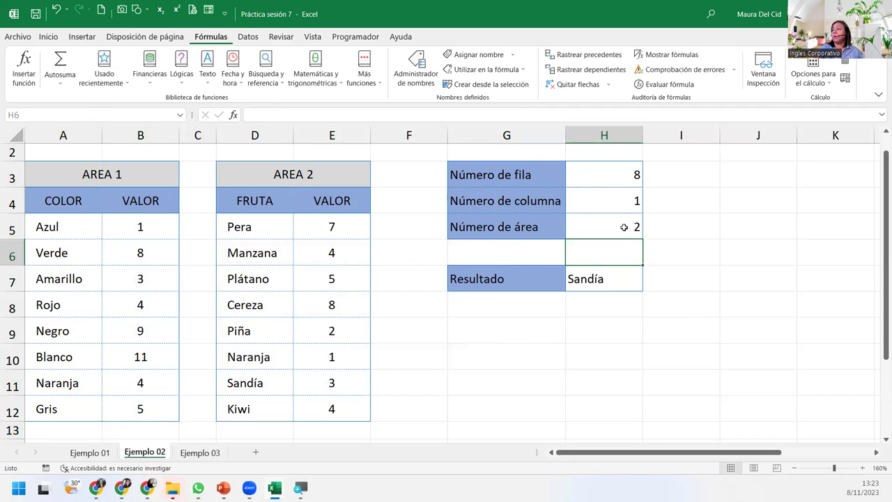
pyautogui.click(628, 203)
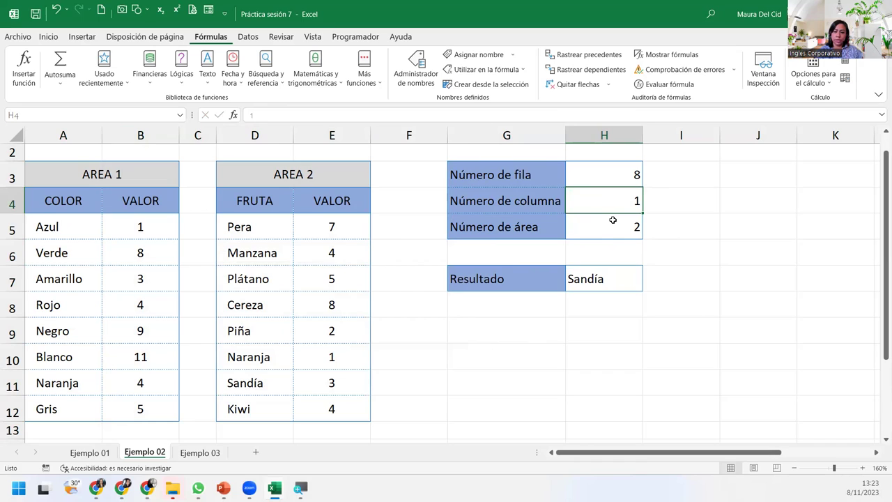
pyautogui.click(620, 280)
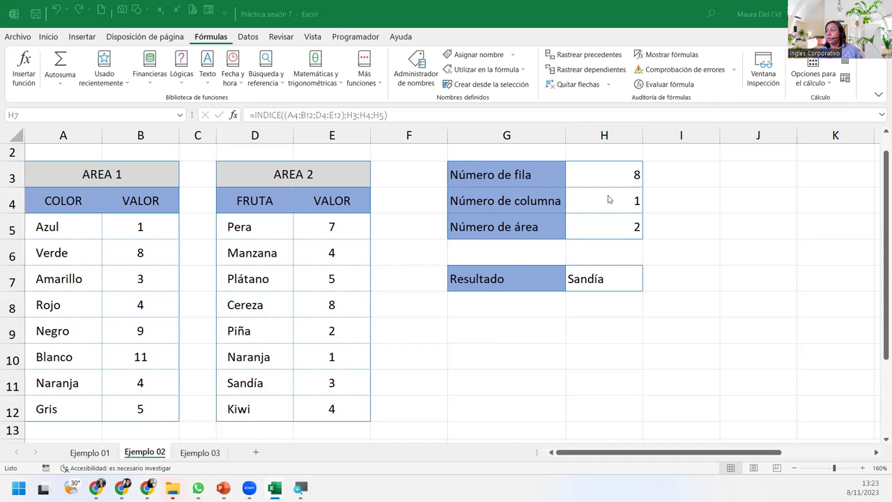
pyautogui.click(607, 278)
pyautogui.doubleClick(627, 278)
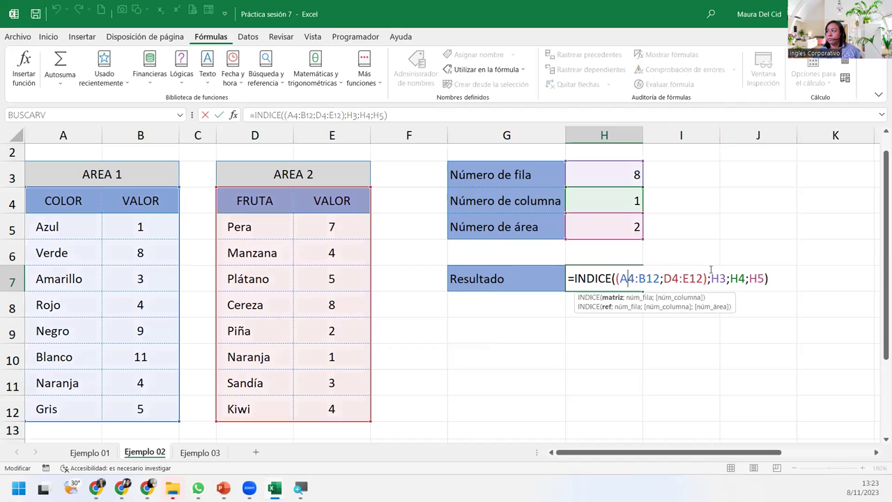
pyautogui.click(777, 275)
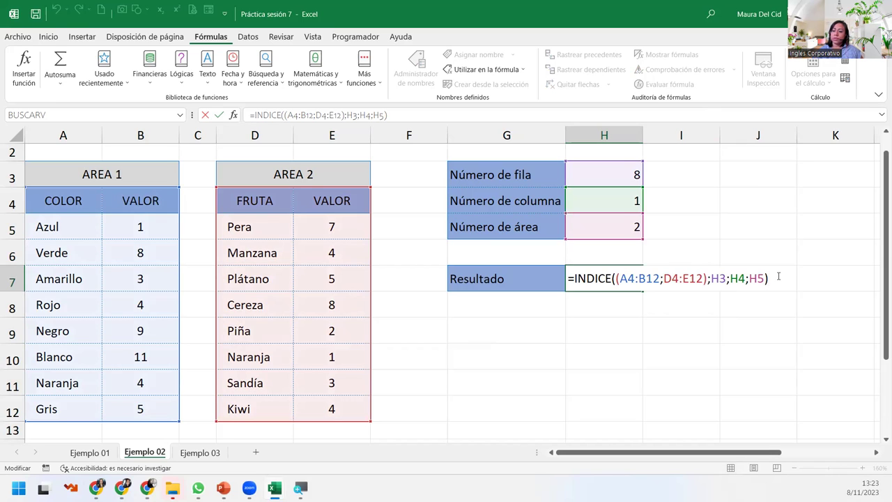
pyautogui.press('Return')
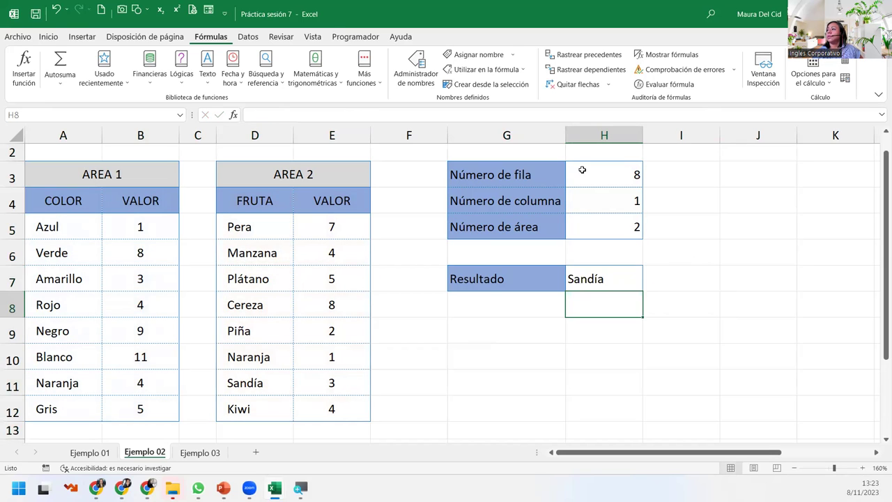
# Enter row number 1 in H3 and column number 2 in H4
pyautogui.click(584, 171)
pyautogui.write('1')
pyautogui.press('Return')
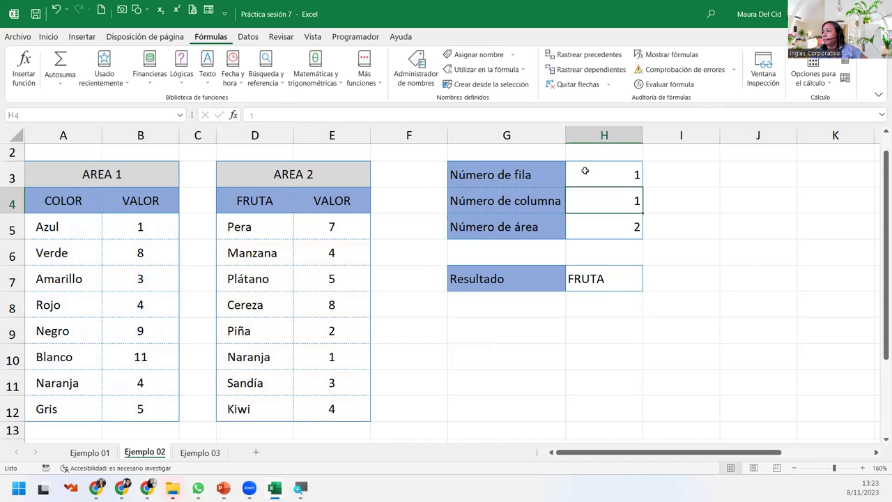
pyautogui.click(590, 170)
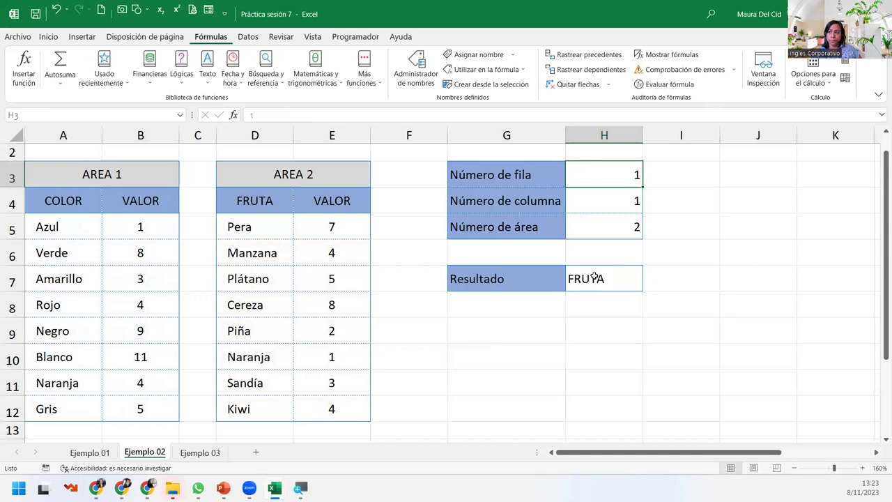
pyautogui.click(618, 198)
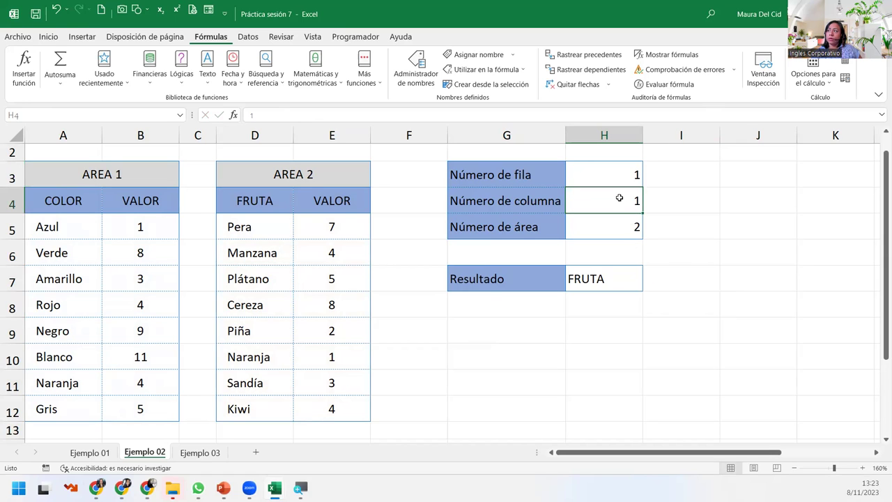
pyautogui.write('2')
pyautogui.press('Return')
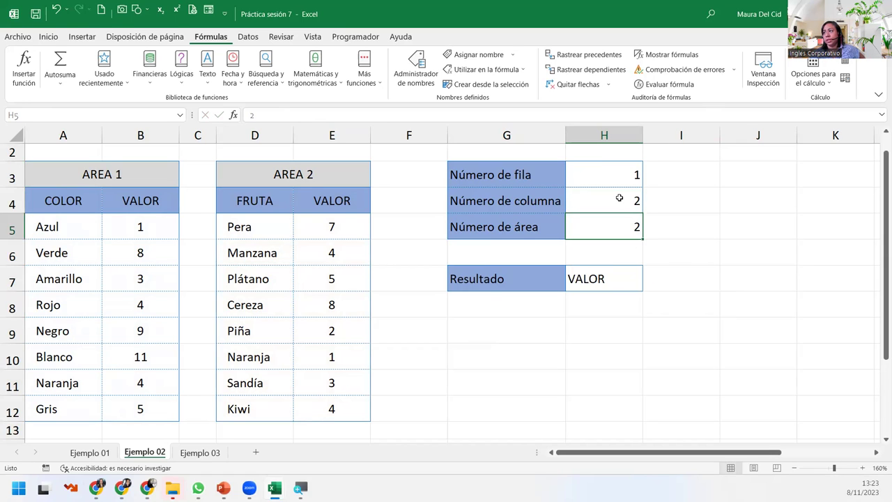
# Highlight header row 4 and column B, then recommit H7's INDICE formula unchanged
pyautogui.click(610, 286)
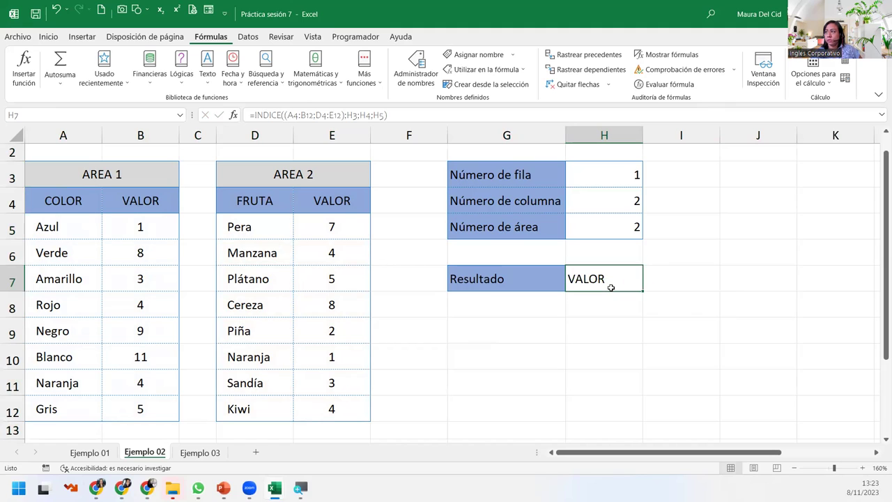
pyautogui.click(619, 173)
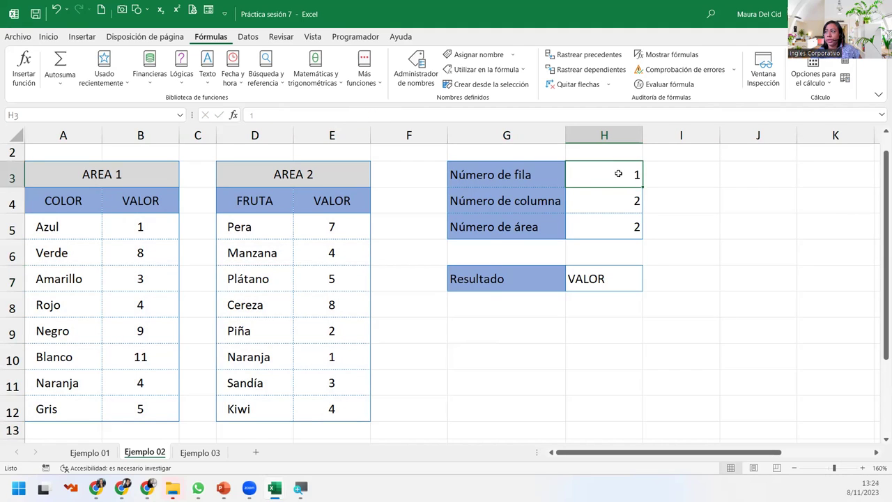
pyautogui.click(13, 200)
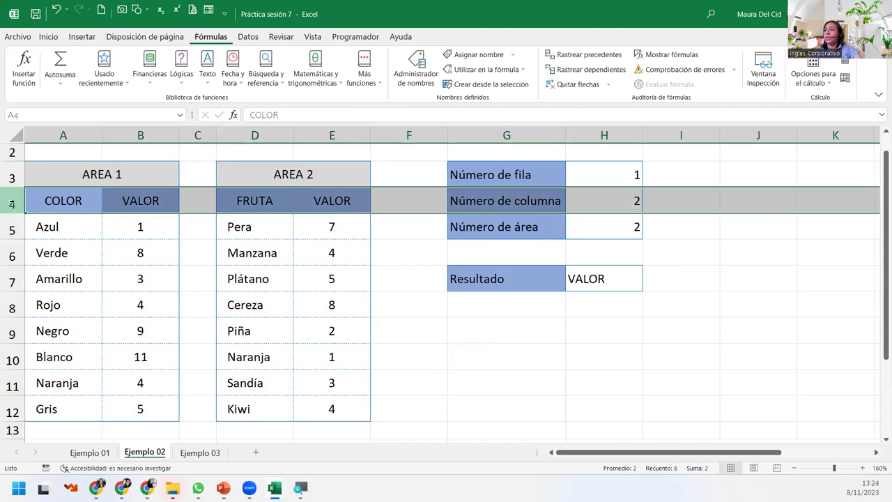
pyautogui.keyDown('ctrl'); pyautogui.click(138, 135); pyautogui.keyUp('ctrl')
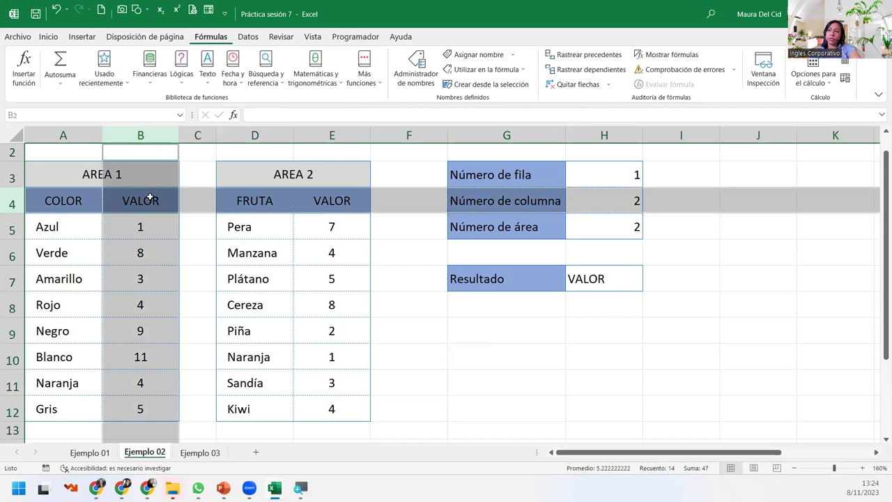
pyautogui.click(156, 231)
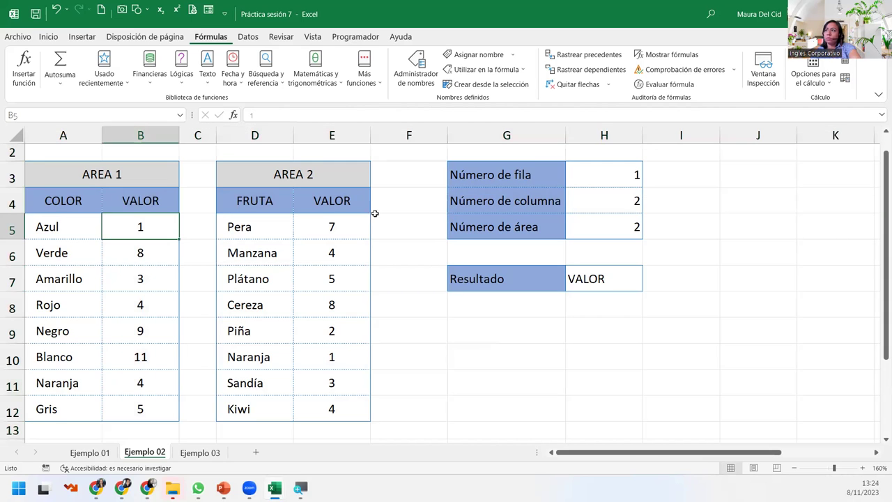
pyautogui.doubleClick(626, 278)
pyautogui.click(605, 306)
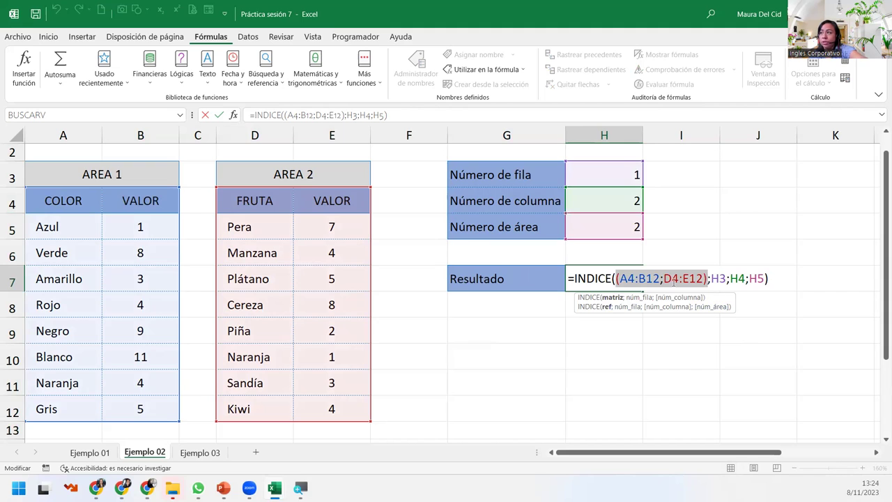
pyautogui.hotkey('ctrl', 'Return')
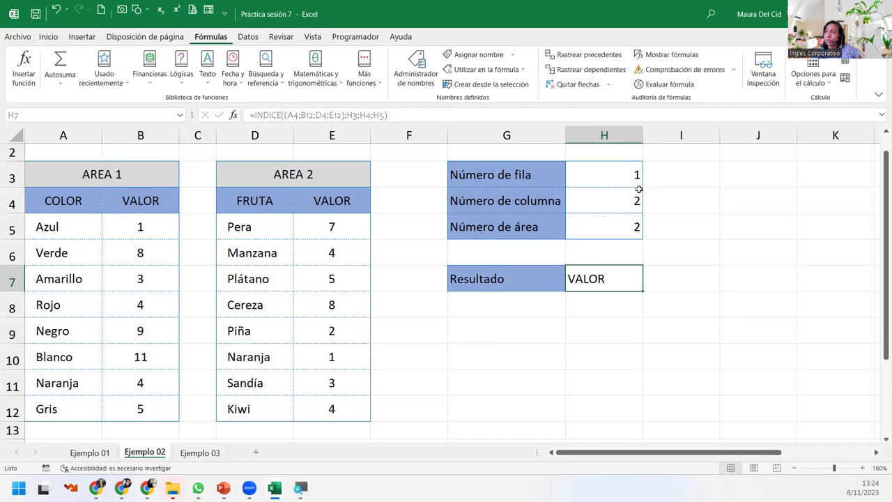
# Compare the VALOR headers in B4 and E4, then open the Ejemplo 03 sheet
pyautogui.click(619, 178)
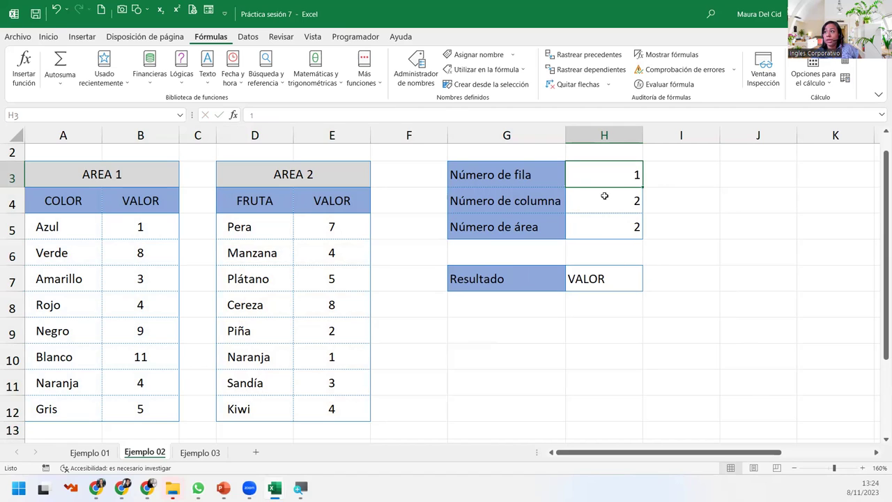
pyautogui.click(143, 199)
pyautogui.click(319, 200)
pyautogui.click(152, 204)
pyautogui.click(308, 202)
pyautogui.click(160, 206)
pyautogui.click(341, 201)
pyautogui.click(157, 204)
pyautogui.click(337, 204)
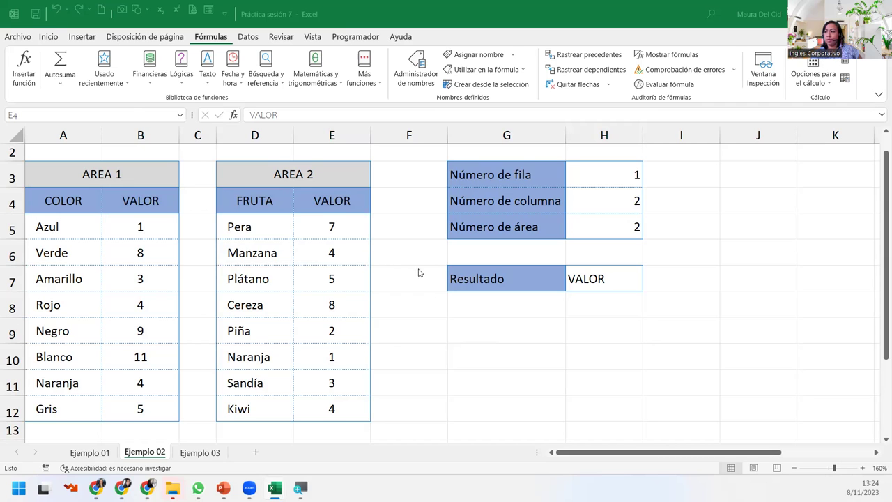
pyautogui.click(201, 464)
pyautogui.click(200, 453)
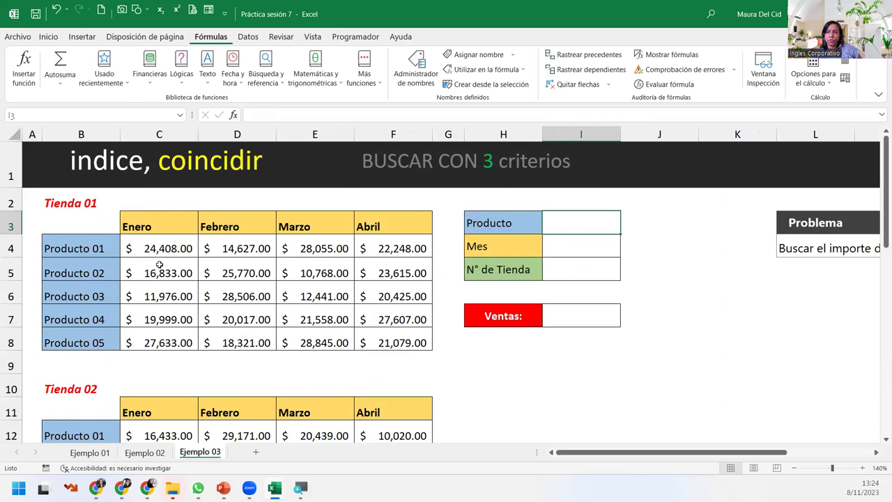
pyautogui.click(145, 244)
pyautogui.scroll(-5, 146, 243)
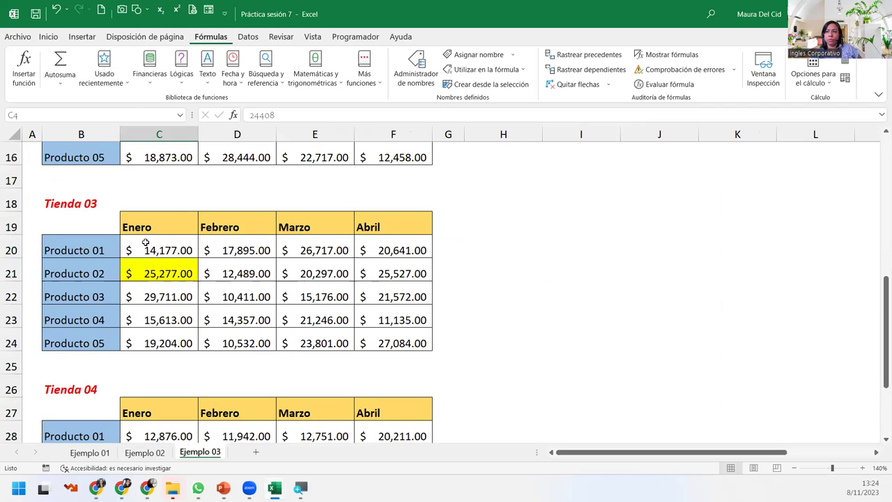
pyautogui.scroll(3, 148, 234)
pyautogui.click(153, 276)
pyautogui.scroll(-3, 154, 277)
pyautogui.click(154, 276)
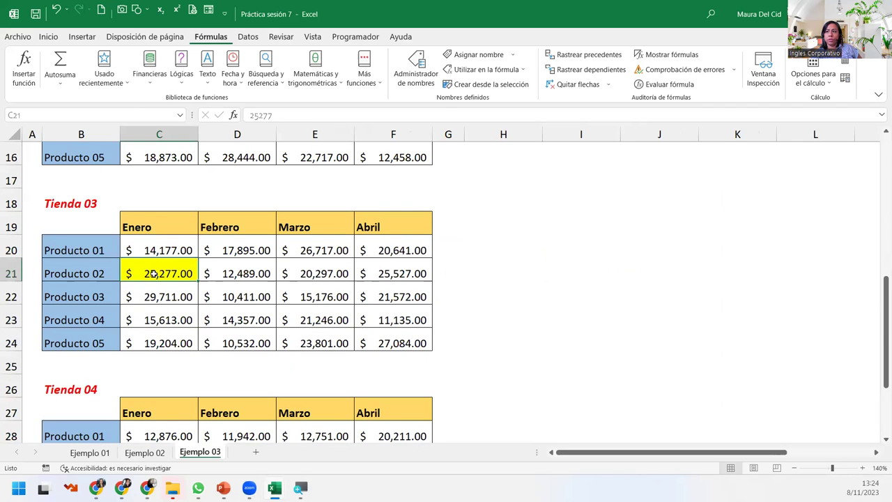
pyautogui.scroll(-3, 167, 289)
pyautogui.click(173, 295)
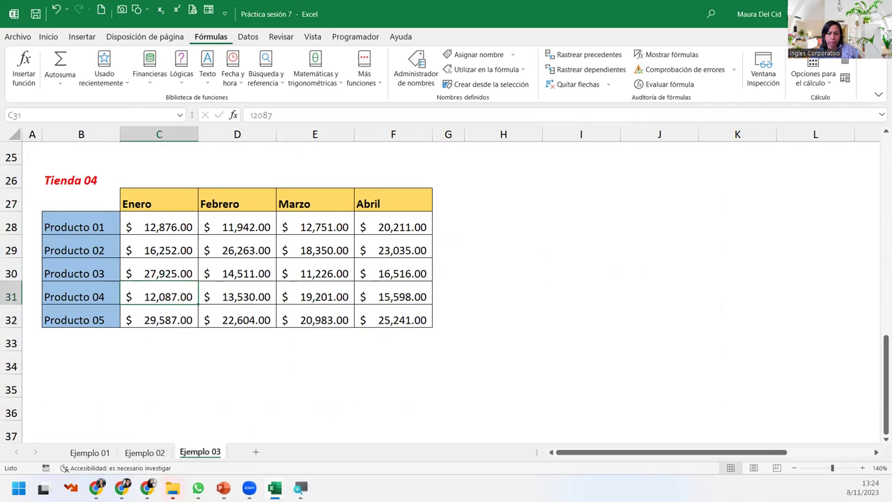
pyautogui.hotkey('alt', 'Tab')
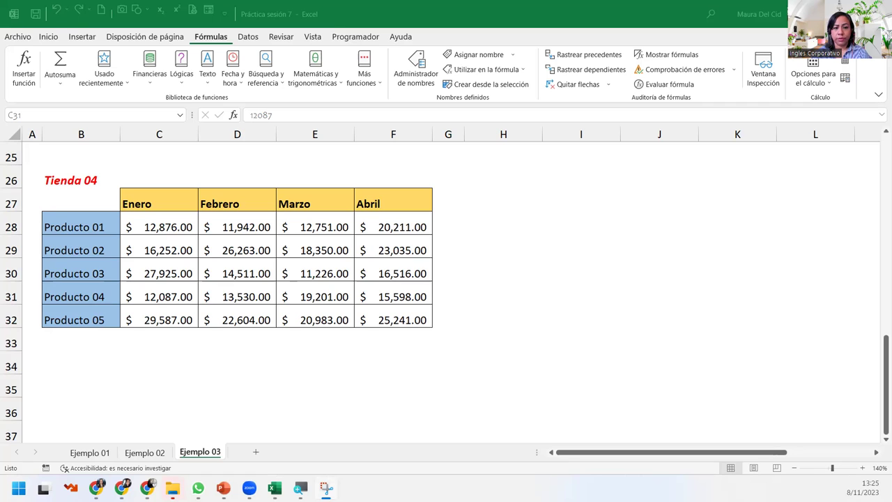
pyautogui.press('super+shift+s')
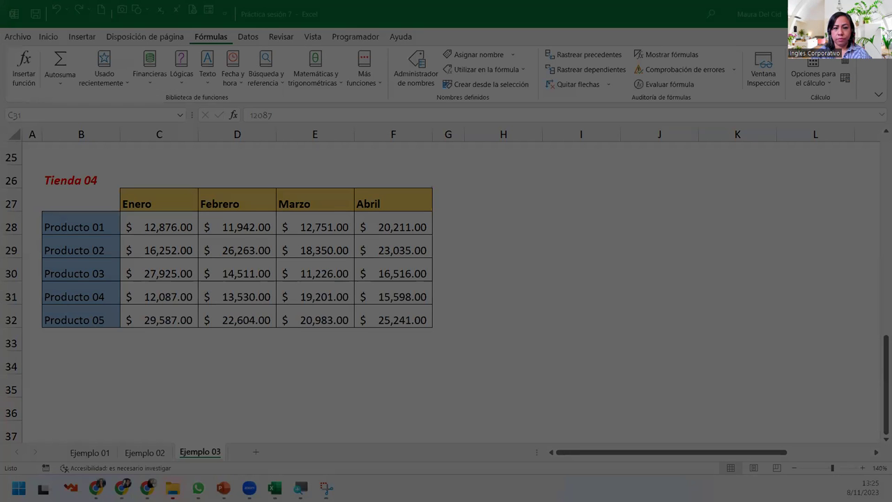
pyautogui.press('Escape')
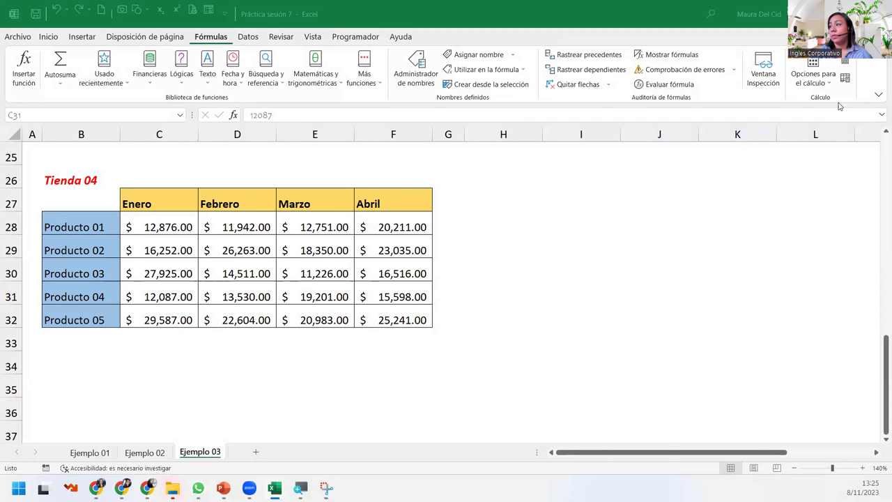
pyautogui.scroll(8, 237, 277)
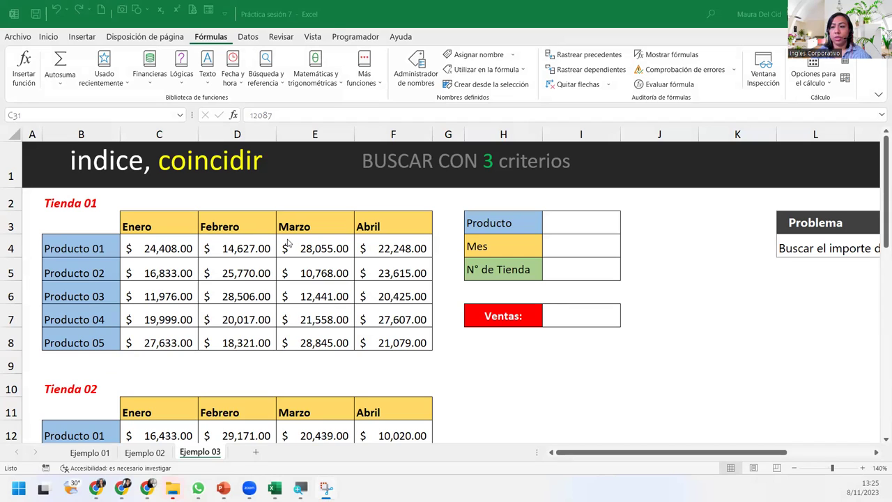
# Review the Producto 01 labels and Enero month headers, then select the empty Producto input cell I3
pyautogui.click(76, 251)
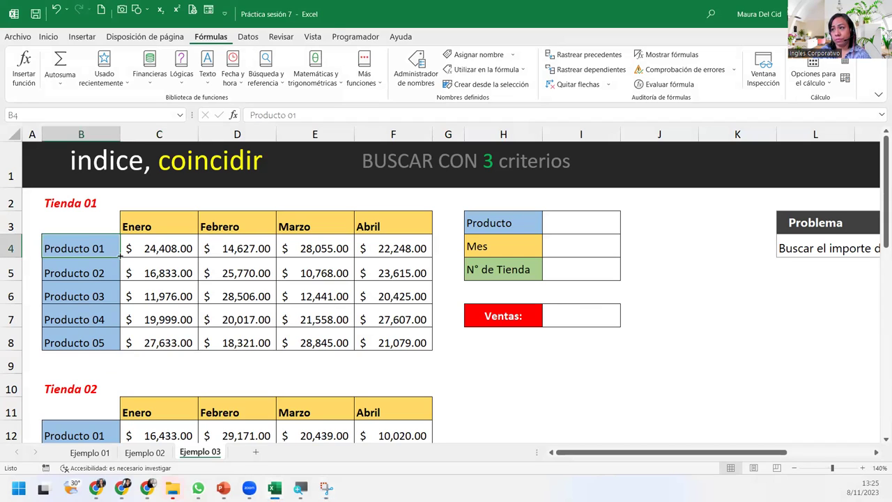
pyautogui.scroll(-2, 86, 340)
pyautogui.scroll(-1, 90, 340)
pyautogui.scroll(-2, 90, 340)
pyautogui.scroll(4, 90, 340)
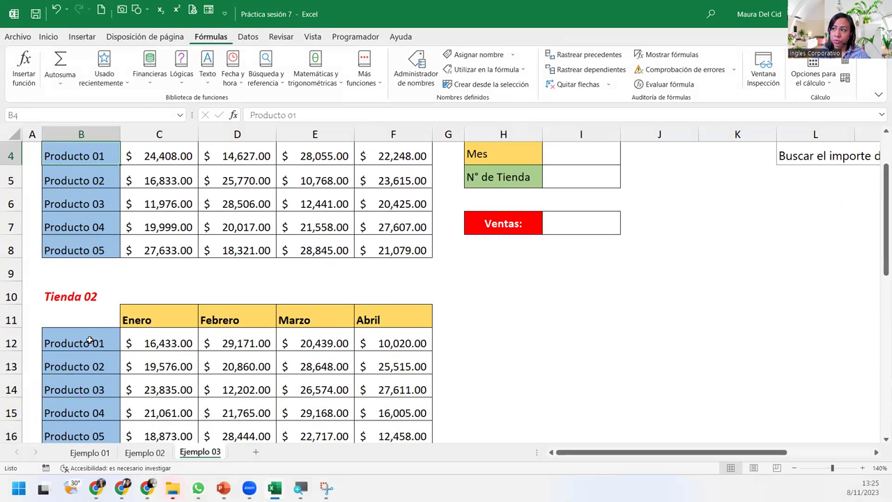
pyautogui.scroll(1, 90, 340)
pyautogui.click(165, 229)
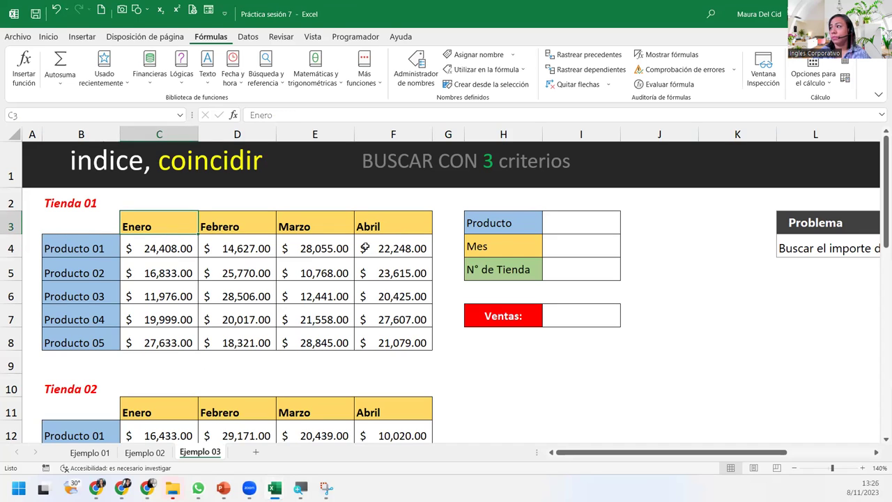
pyautogui.click(549, 225)
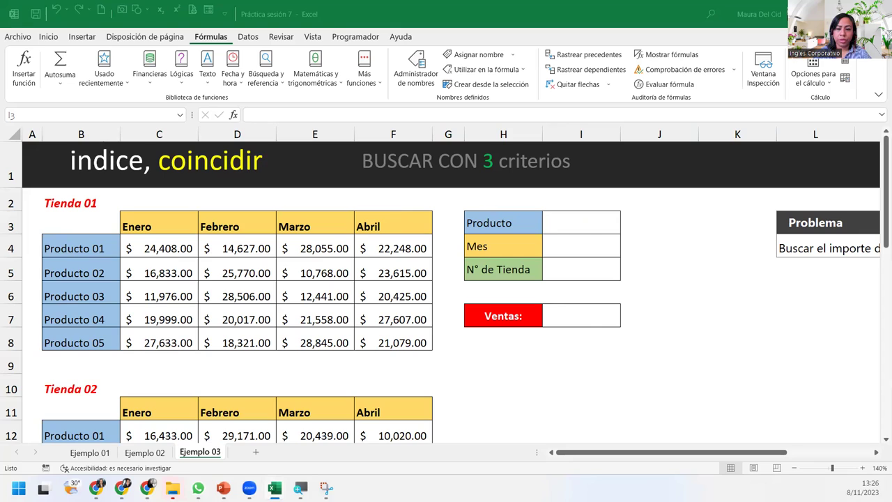
pyautogui.press('F2')
pyautogui.press('Escape')
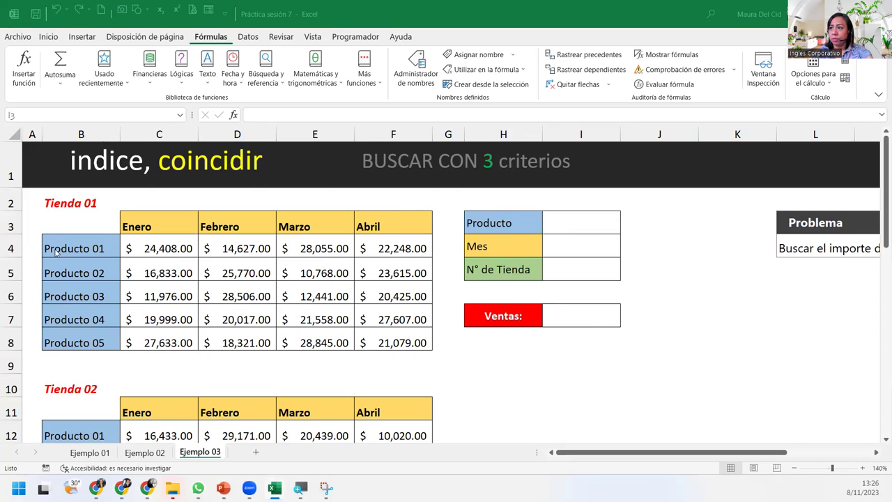
# Select Producto 01–05 to reveal the range name Producto, then open the Name Manager from I3
pyautogui.moveTo(59, 247); pyautogui.dragTo(68, 340)
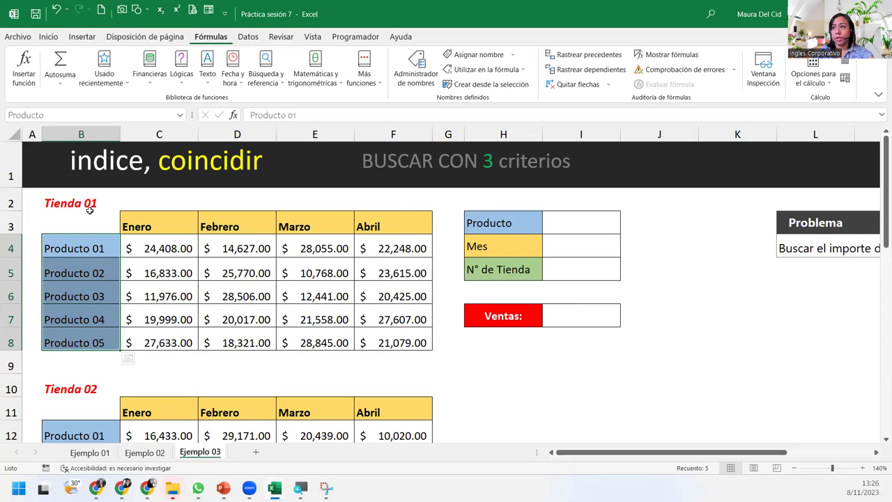
pyautogui.click(61, 115)
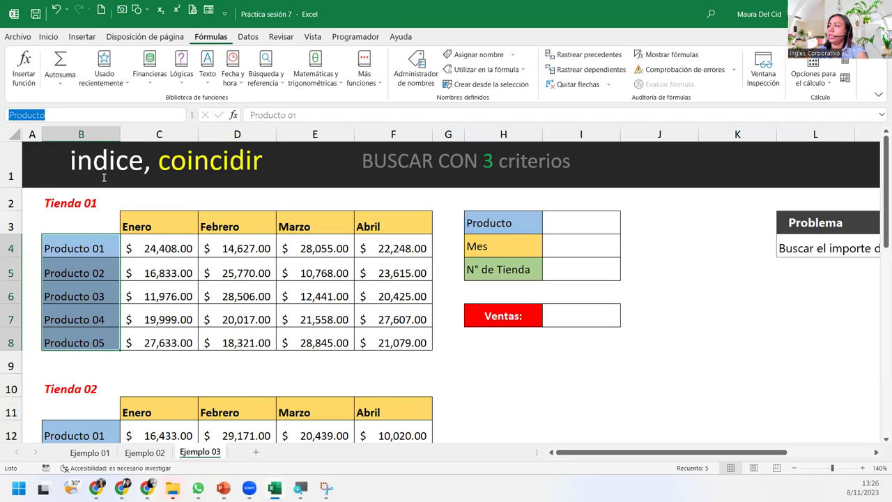
pyautogui.click(552, 224)
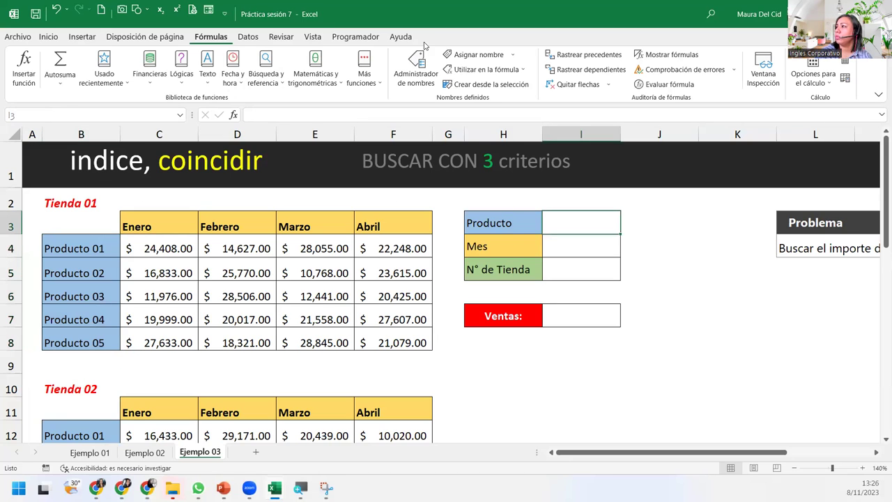
pyautogui.click(416, 70)
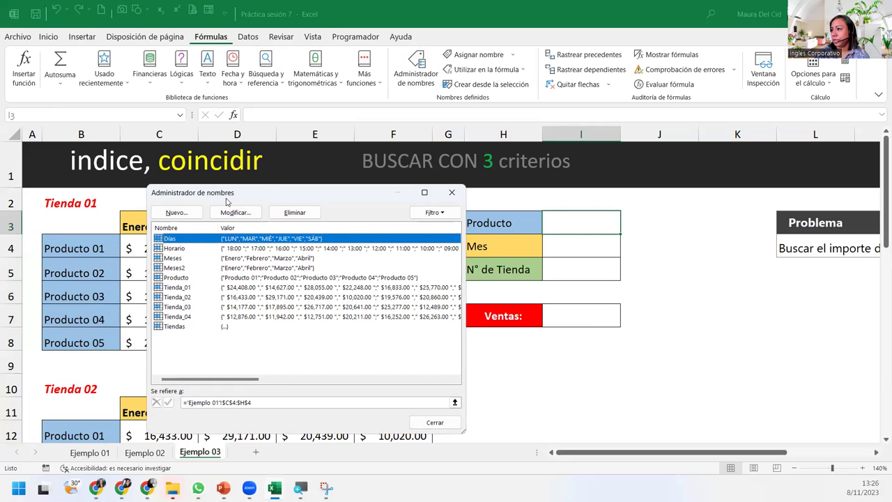
# Show the ranges of Tienda_01 to Tienda_04: C4:F8, C12:F16, C20:F24 and C28:F32
pyautogui.moveTo(226, 201); pyautogui.dragTo(351, 188)
pyautogui.click(303, 274)
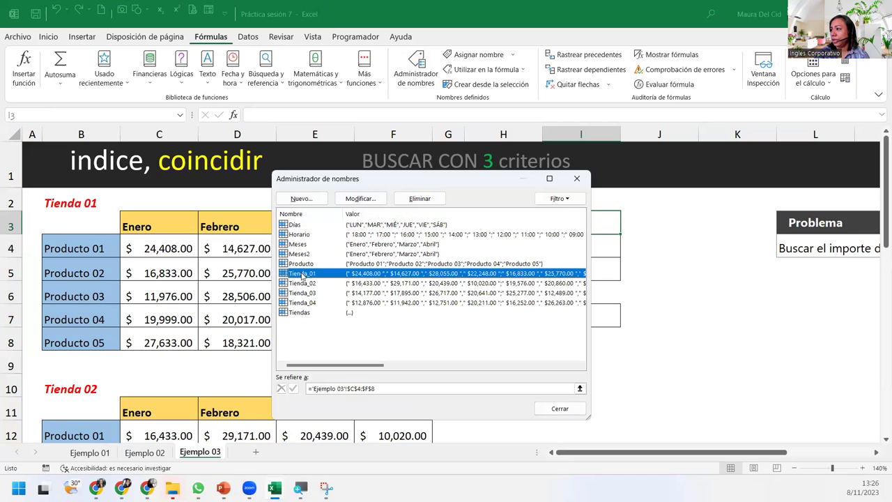
pyautogui.click(395, 388)
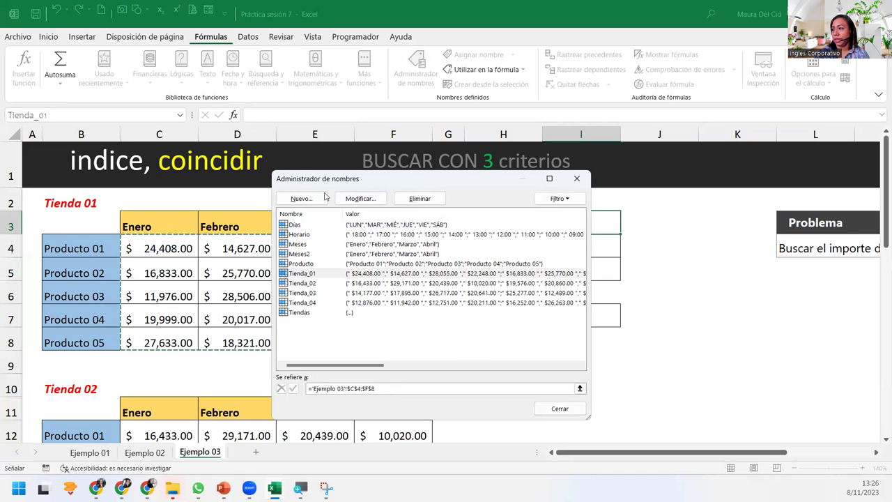
pyautogui.moveTo(398, 181); pyautogui.dragTo(656, 154)
pyautogui.click(496, 264)
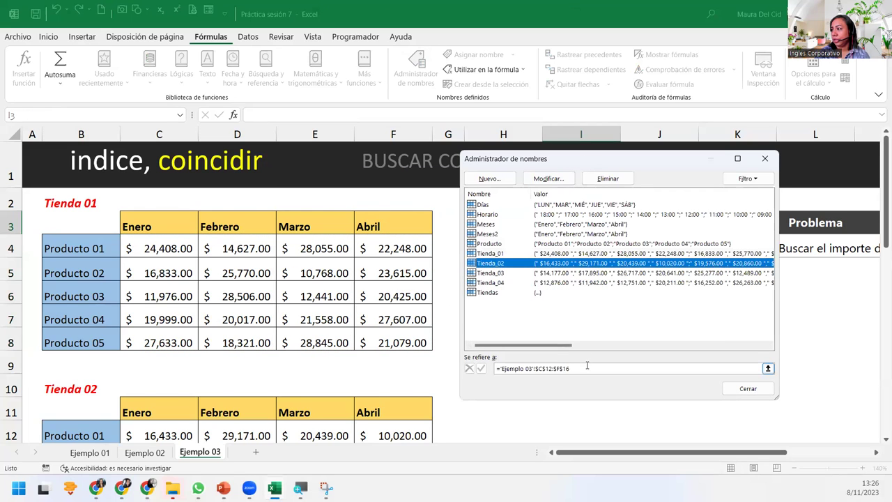
pyautogui.click(587, 368)
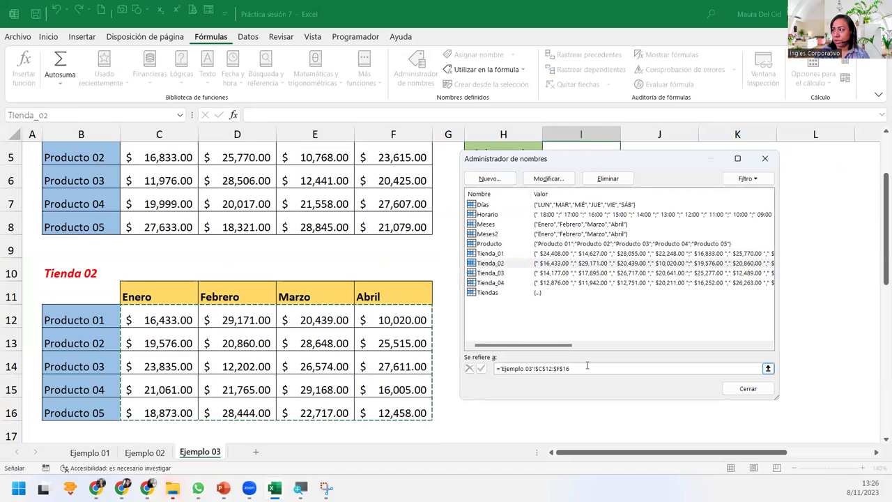
pyautogui.click(496, 273)
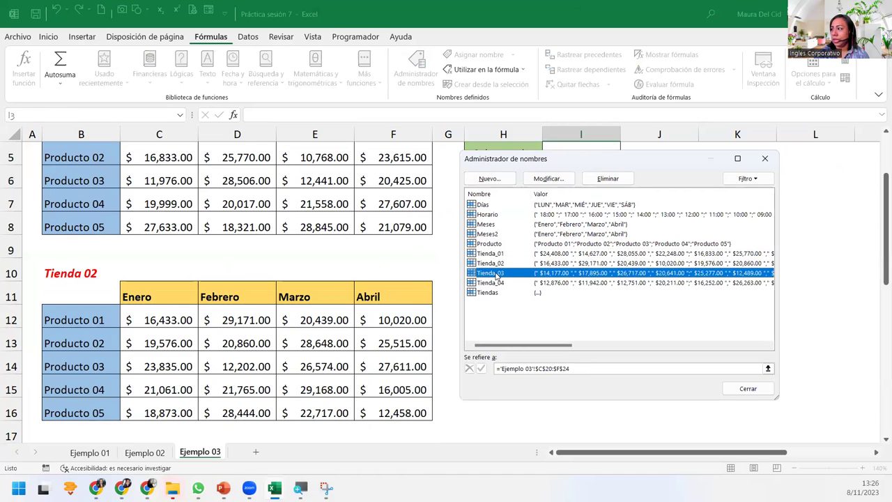
pyautogui.click(597, 369)
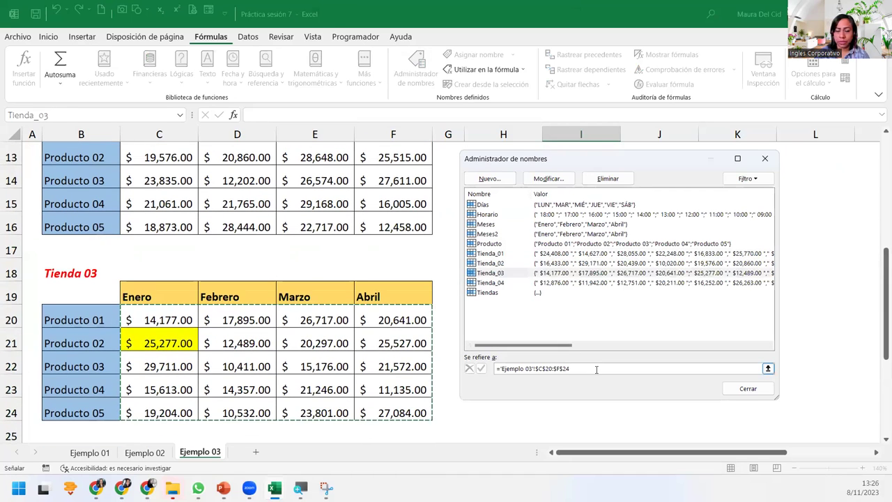
pyautogui.click(497, 283)
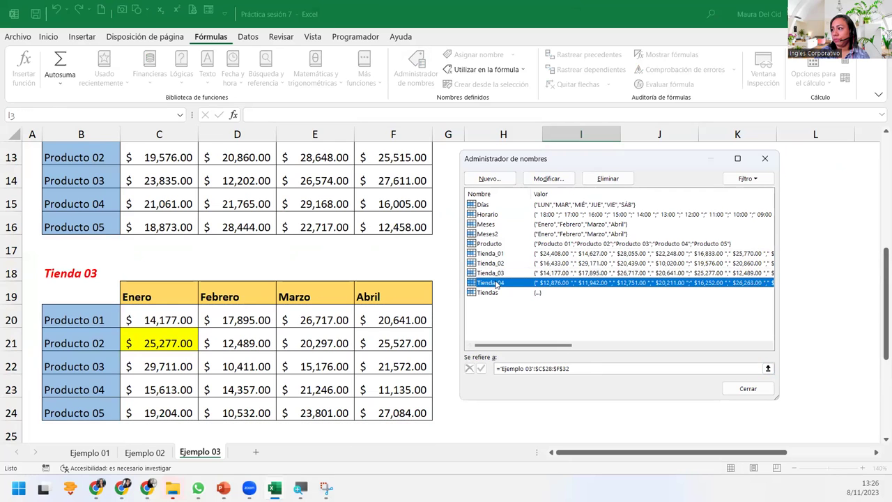
pyautogui.click(593, 368)
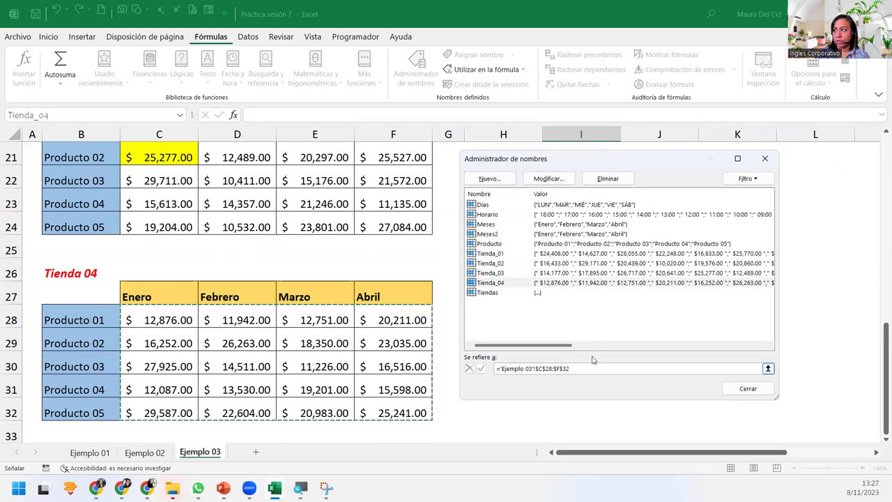
# Show the ranges behind Tiendas, Producto (B4:B8) and Meses (C3:F3), then close the Name Manager
pyautogui.click(489, 293)
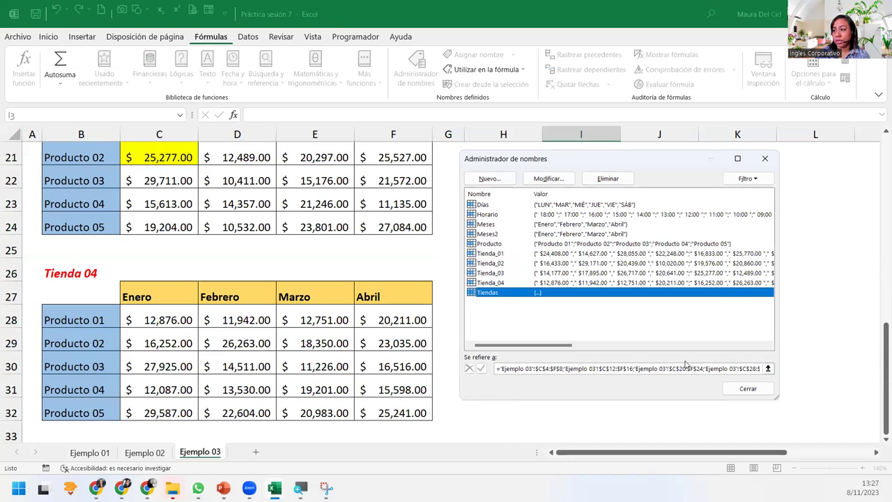
pyautogui.click(534, 369)
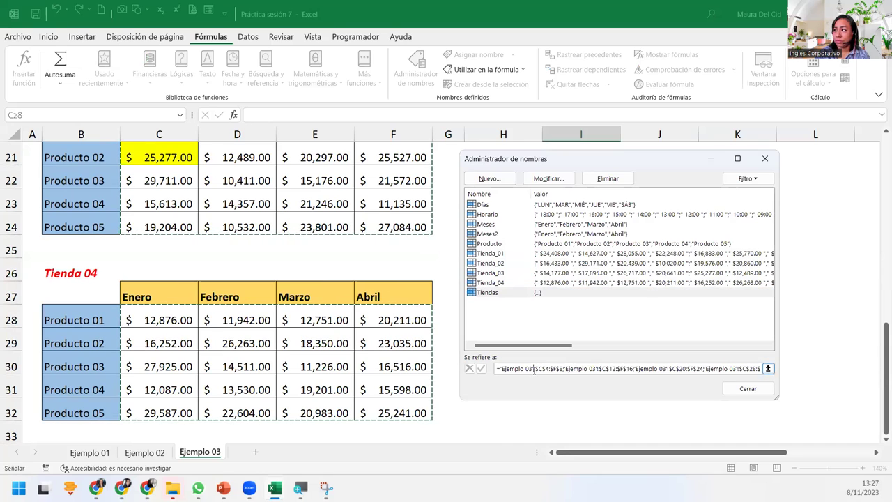
pyautogui.scroll(2, 534, 370)
pyautogui.scroll(3, 534, 369)
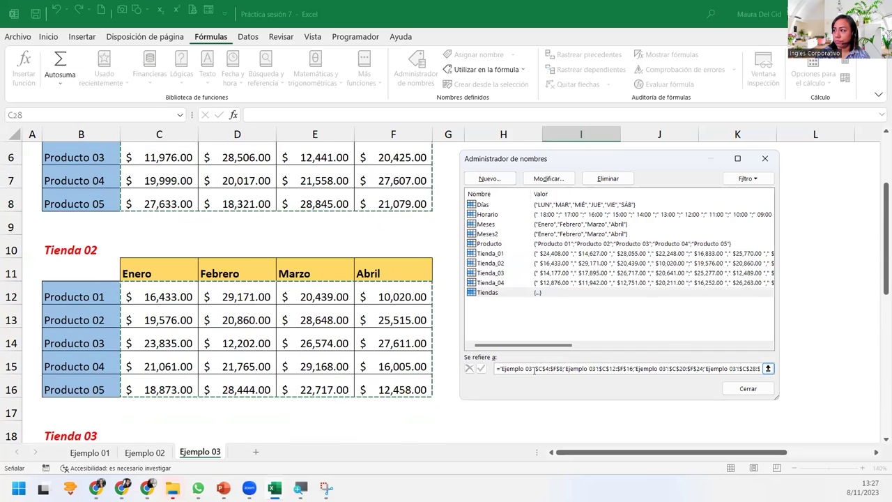
pyautogui.scroll(2, 534, 369)
pyautogui.click(501, 245)
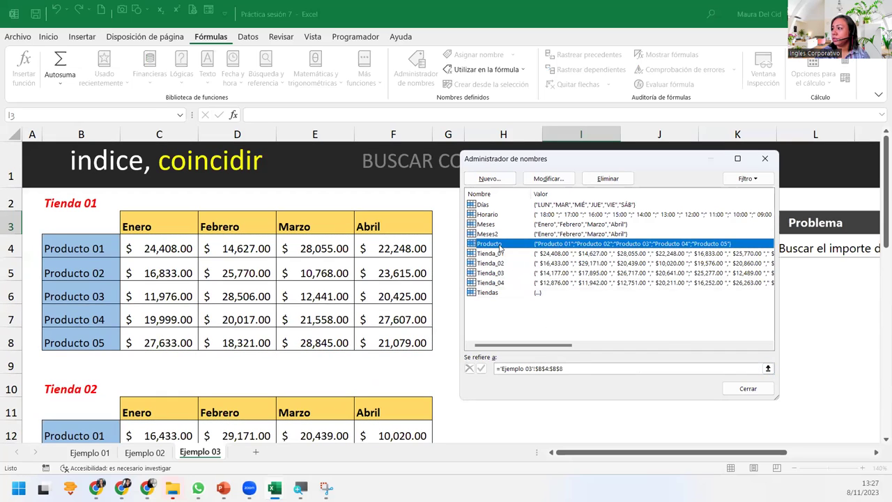
pyautogui.click(561, 368)
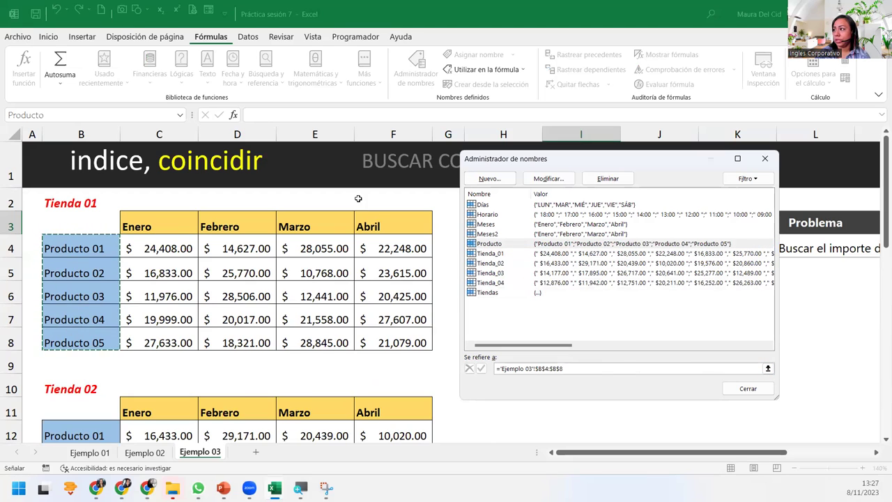
pyautogui.click(500, 224)
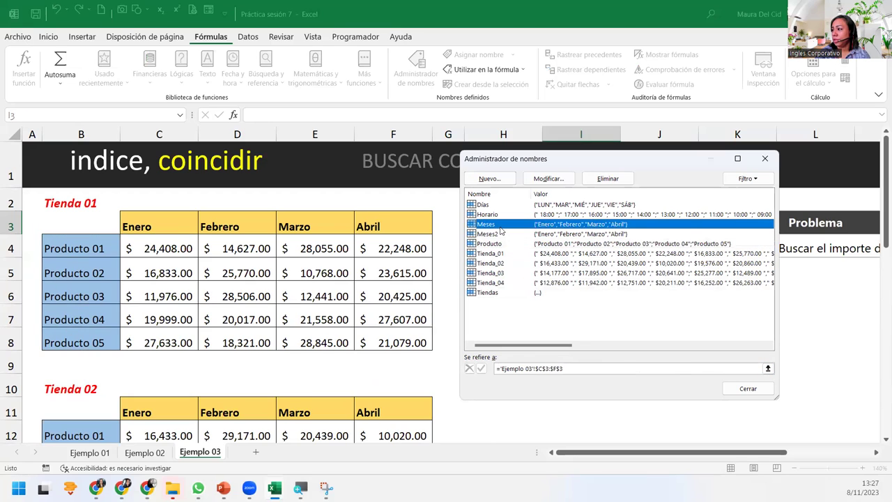
pyautogui.click(739, 368)
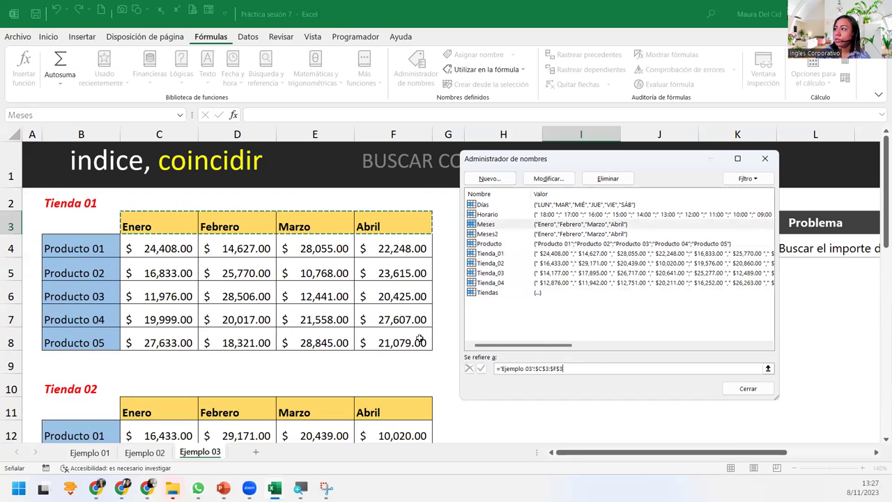
pyautogui.click(488, 214)
pyautogui.click(747, 389)
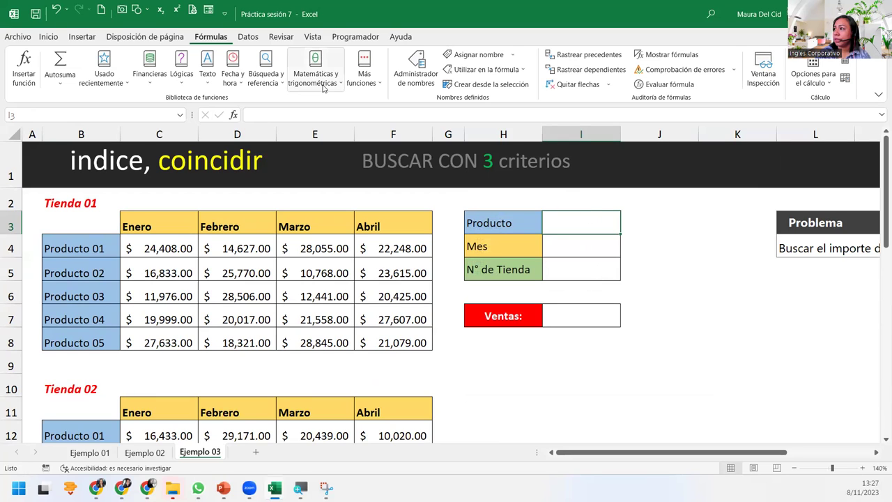
# Give I3 a Data Validation list sourced from the Producto name
pyautogui.click(248, 36)
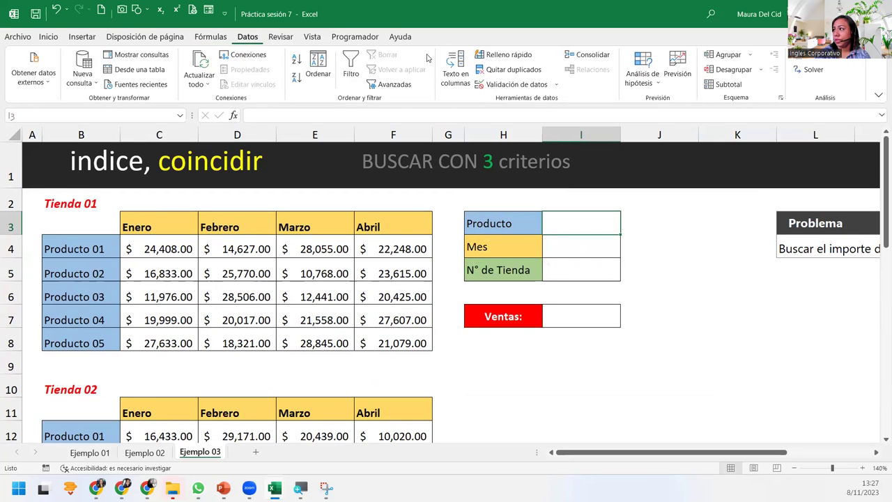
pyautogui.click(512, 84)
pyautogui.click(555, 248)
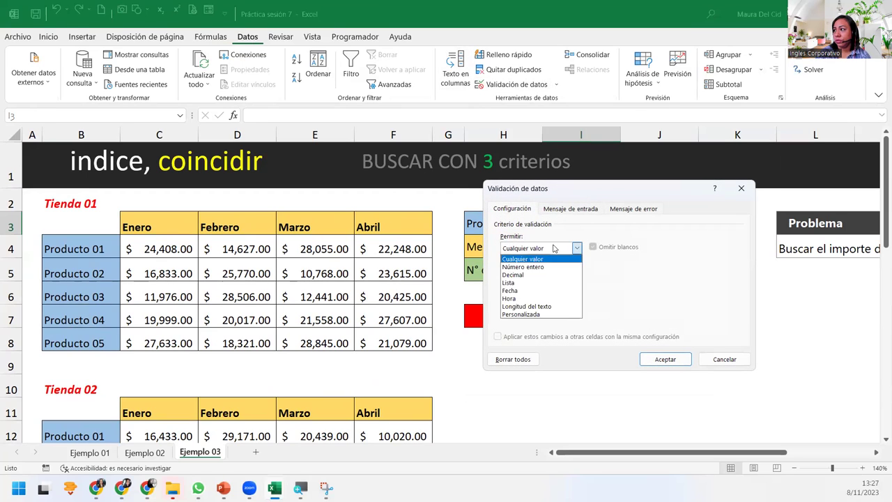
pyautogui.click(529, 281)
pyautogui.click(541, 299)
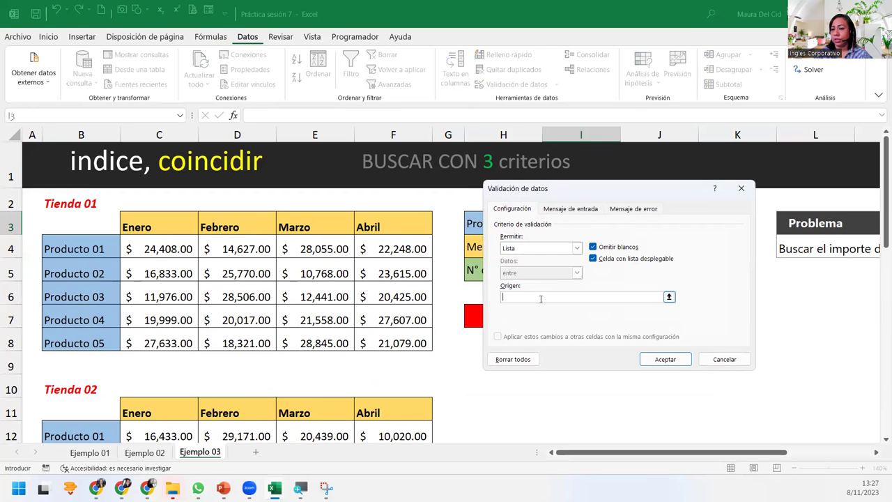
pyautogui.write('=')
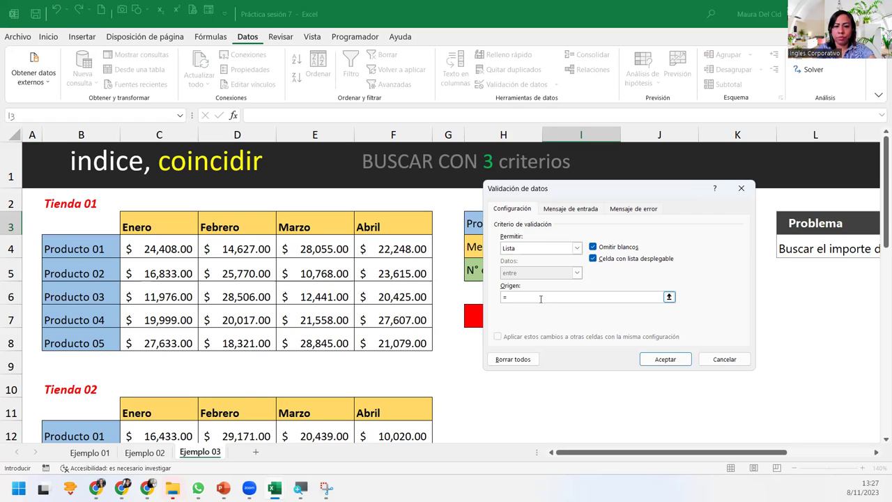
pyautogui.write('prod')
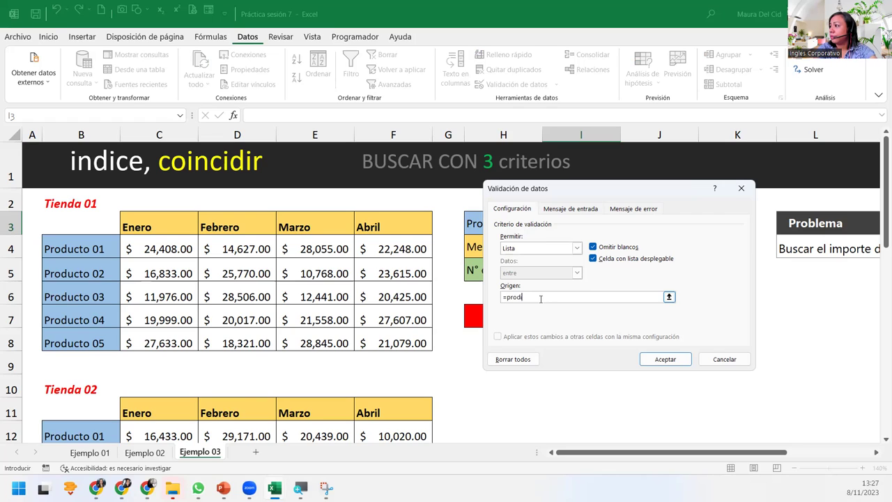
pyautogui.write('uucto')
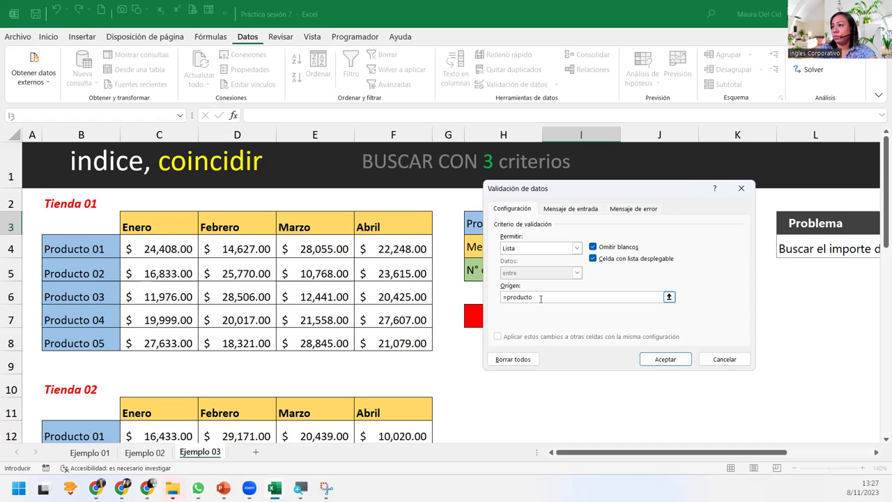
pyautogui.press('Return')
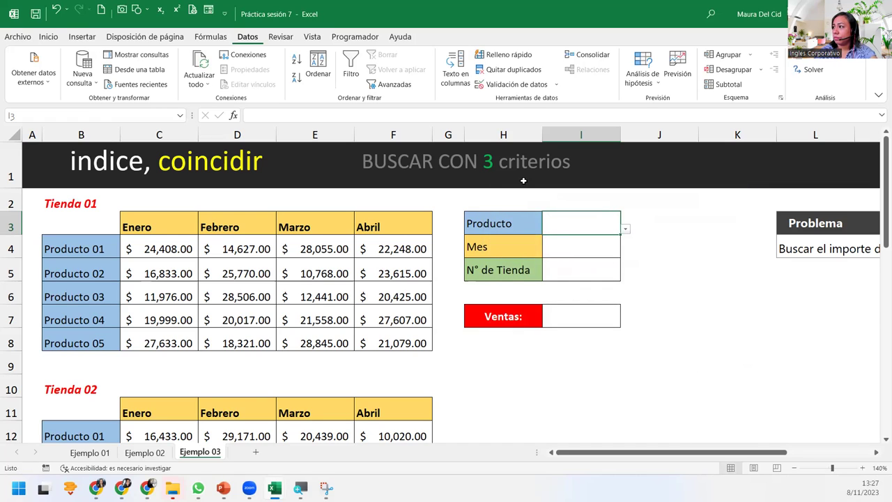
# Pick Producto 03 from I3's dropdown
pyautogui.click(626, 229)
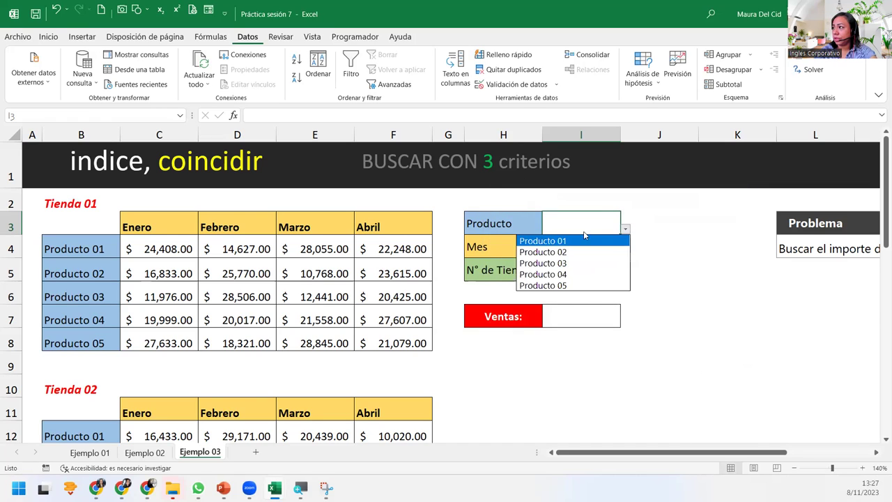
pyautogui.click(567, 264)
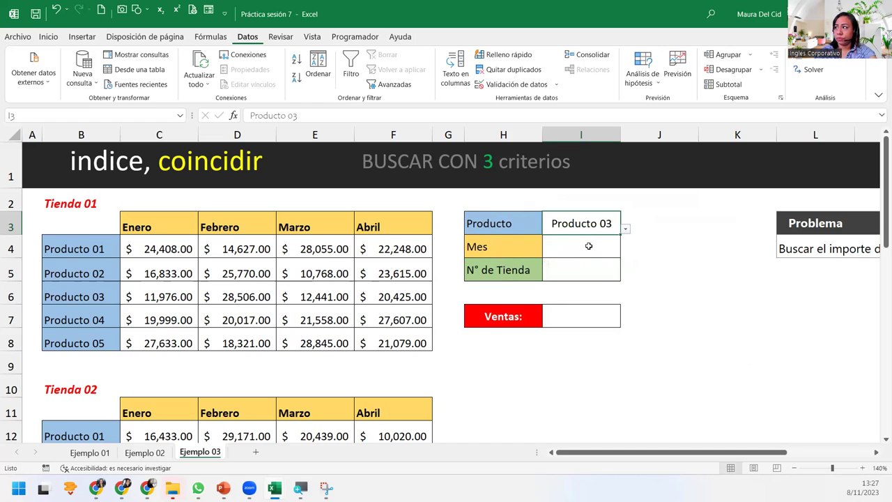
pyautogui.click(610, 245)
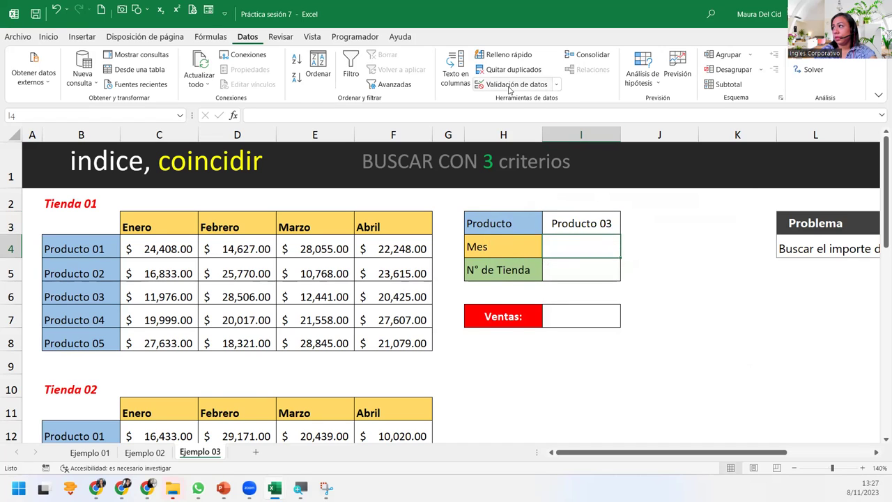
# Give I4 list validation with source 'Mes', which gives only a one-item list
pyautogui.click(537, 84)
pyautogui.click(565, 249)
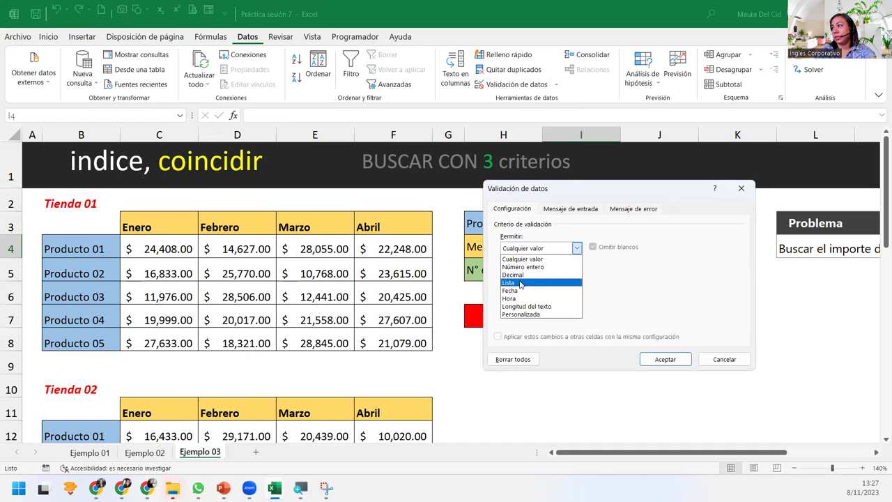
pyautogui.click(542, 281)
pyautogui.click(546, 297)
pyautogui.write('Mes')
pyautogui.press('Return')
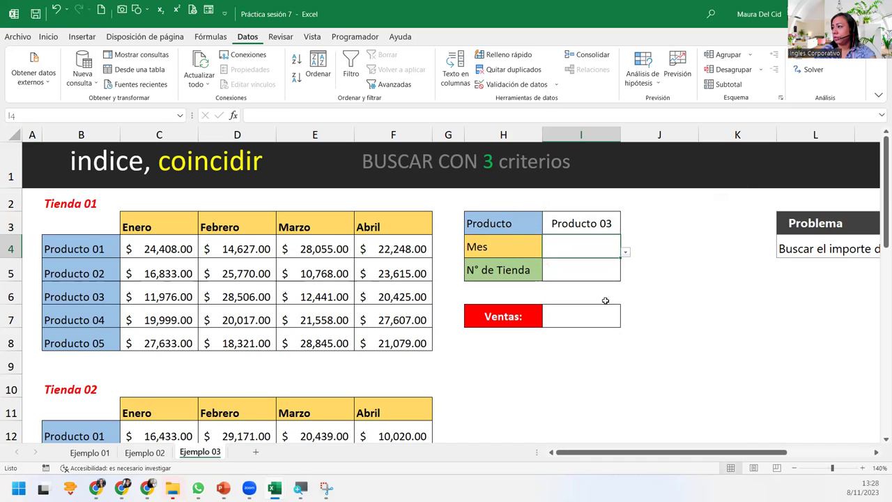
pyautogui.click(627, 257)
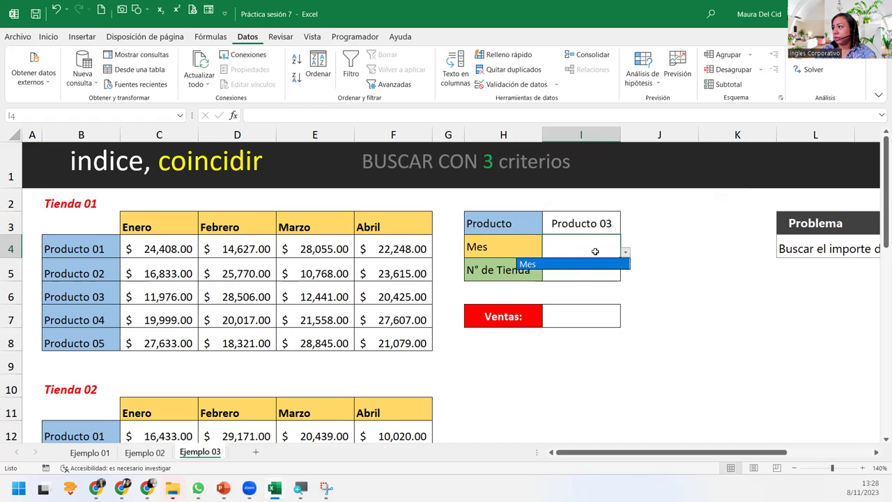
pyautogui.click(597, 252)
# Correct I4's list source to the named range =mes
pyautogui.click(524, 84)
pyautogui.click(503, 298)
pyautogui.write('=')
pyautogui.press('Left')
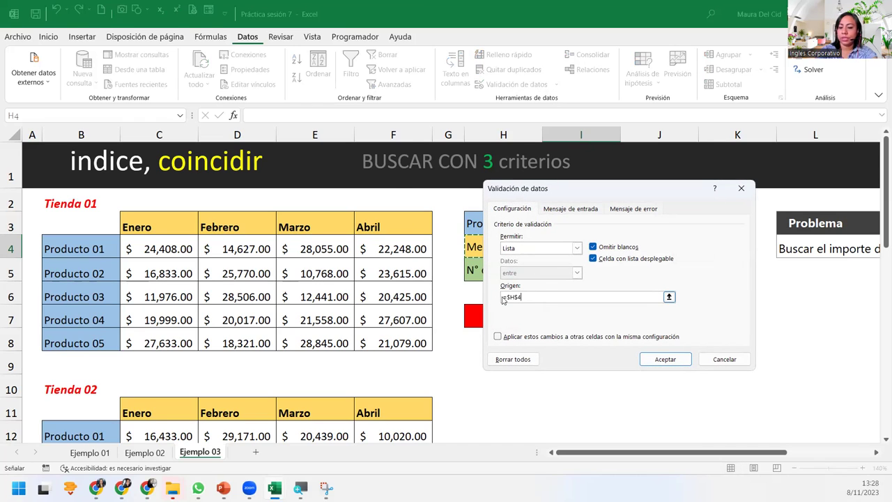
pyautogui.press('BackSpace')
pyautogui.press('BackSpace')
pyautogui.press('BackSpace')
pyautogui.press('BackSpace')
pyautogui.write('mes')
pyautogui.press('Return')
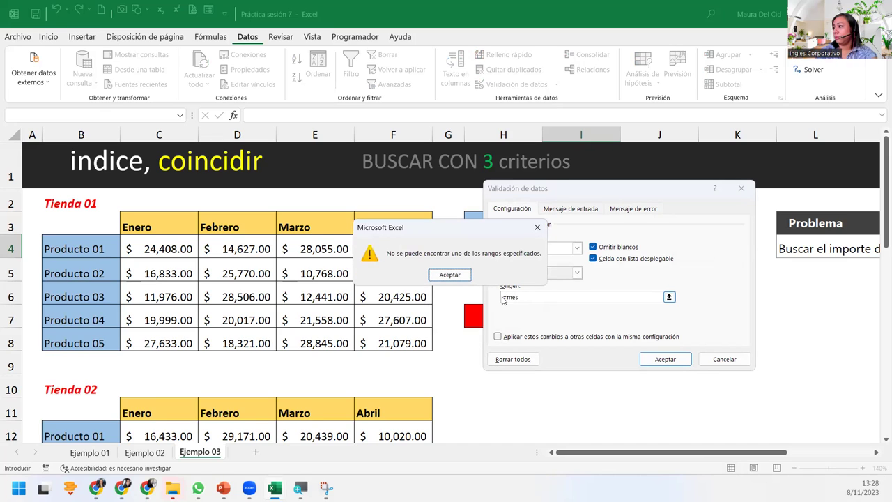
pyautogui.press('Return')
pyautogui.write('=')
pyautogui.press('Right')
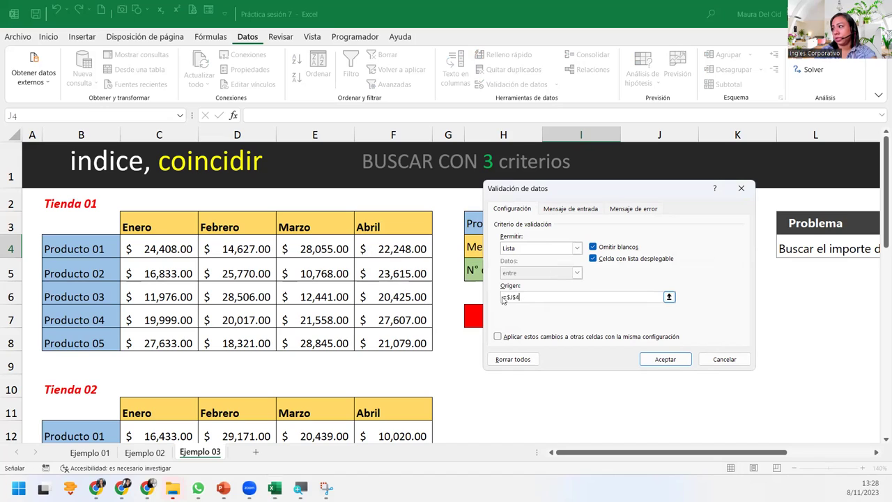
pyautogui.press('BackSpace')
pyautogui.press('BackSpace')
pyautogui.press('BackSpace')
pyautogui.press('BackSpace')
pyautogui.write('mes')
pyautogui.press('Return')
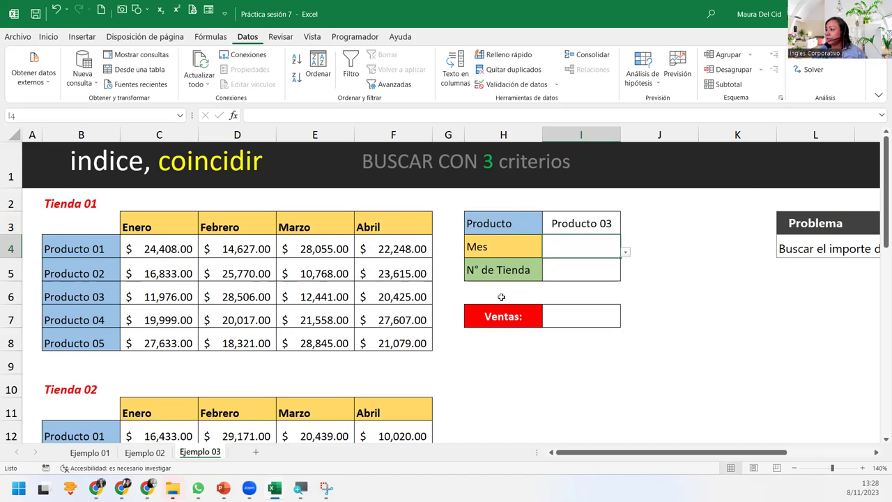
# Choose Marzo from I4's month dropdown
pyautogui.click(625, 254)
pyautogui.click(564, 285)
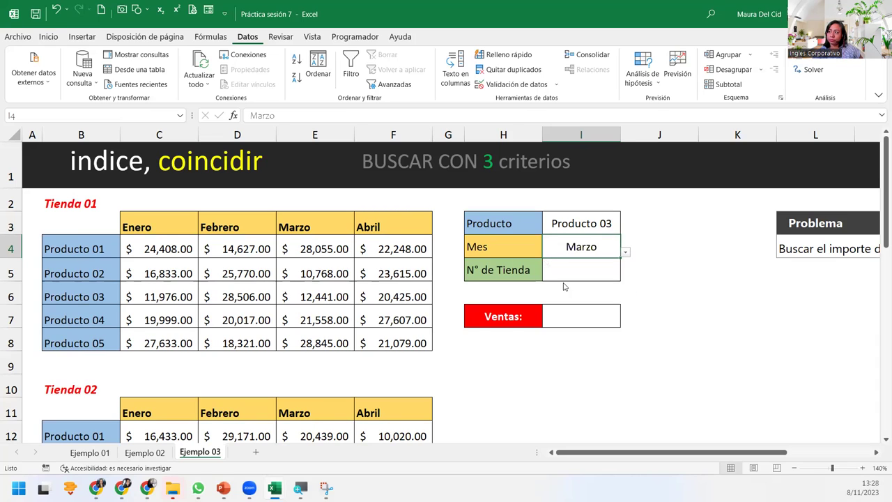
pyautogui.click(587, 263)
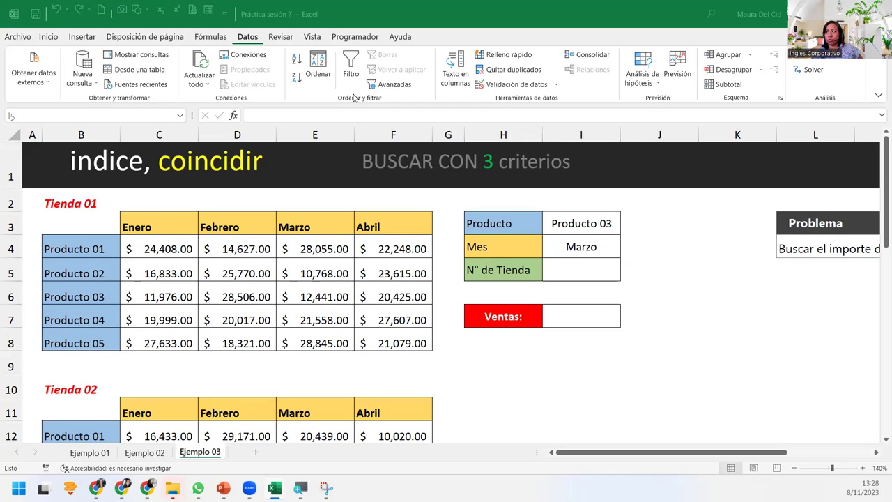
# Set I5's data validation to allow only values from a list
pyautogui.click(581, 263)
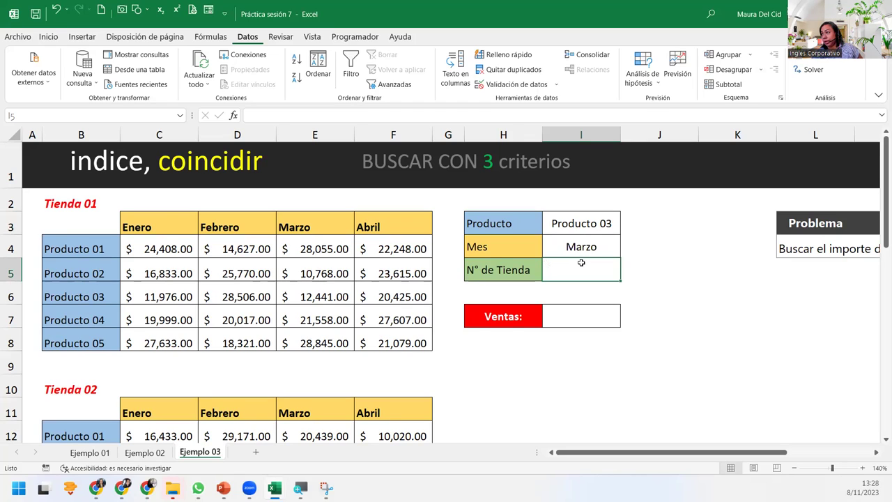
pyautogui.click(517, 85)
pyautogui.click(536, 249)
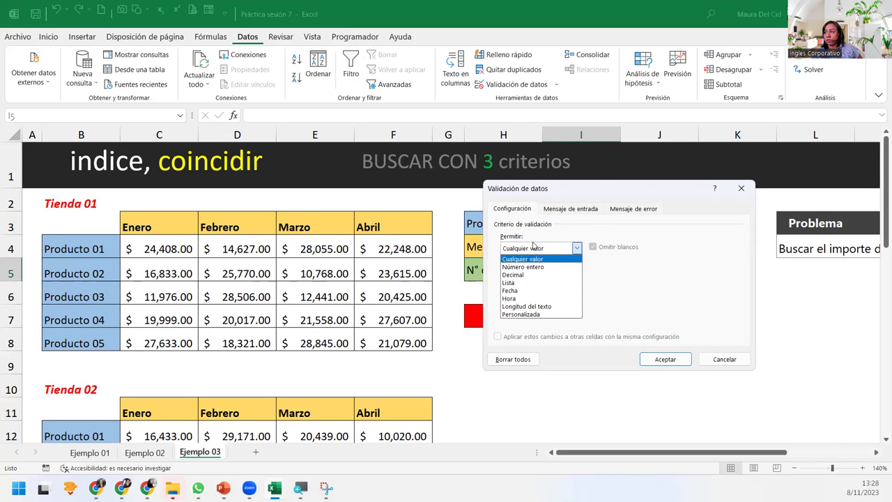
pyautogui.click(529, 283)
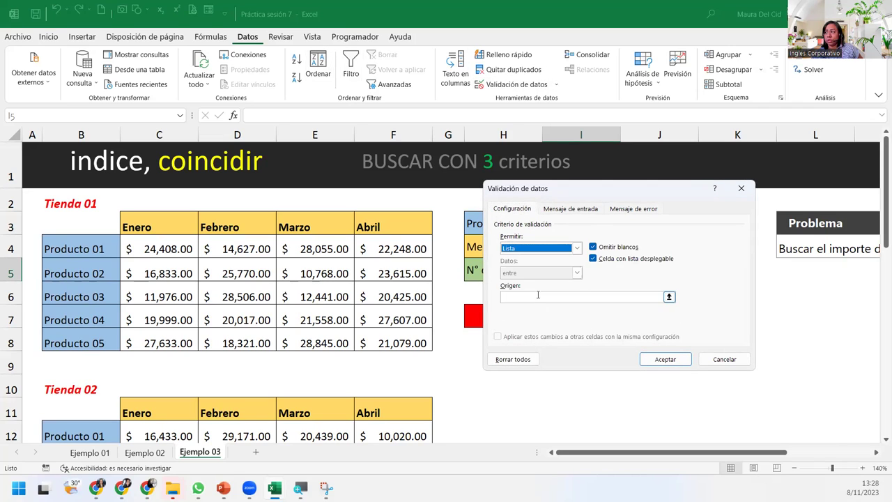
pyautogui.click(538, 295)
# Enter the list source Tienda 01;Tienda 02;Tienda 03;Tienda 04 and confirm it
pyautogui.write('tienda')
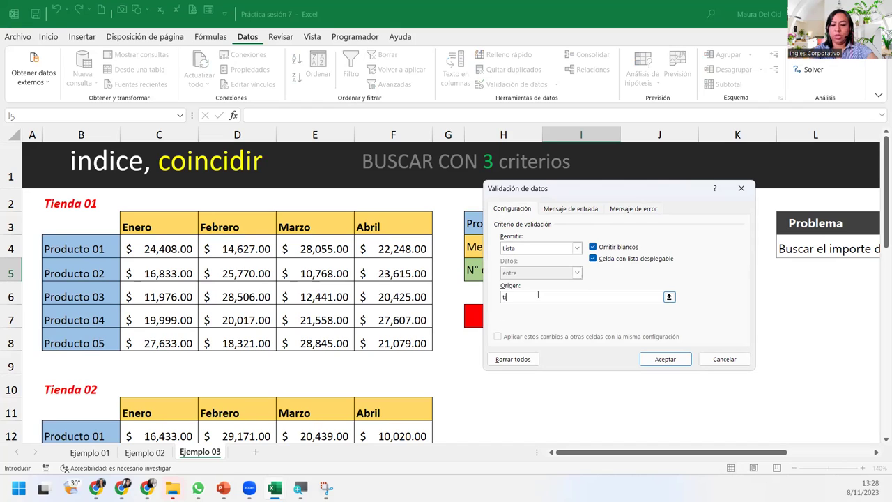
pyautogui.press('BackSpace')
pyautogui.press('BackSpace')
pyautogui.press('BackSpace')
pyautogui.press('BackSpace')
pyautogui.press('BackSpace')
pyautogui.write('Tienda 01;Tienda 02; ')
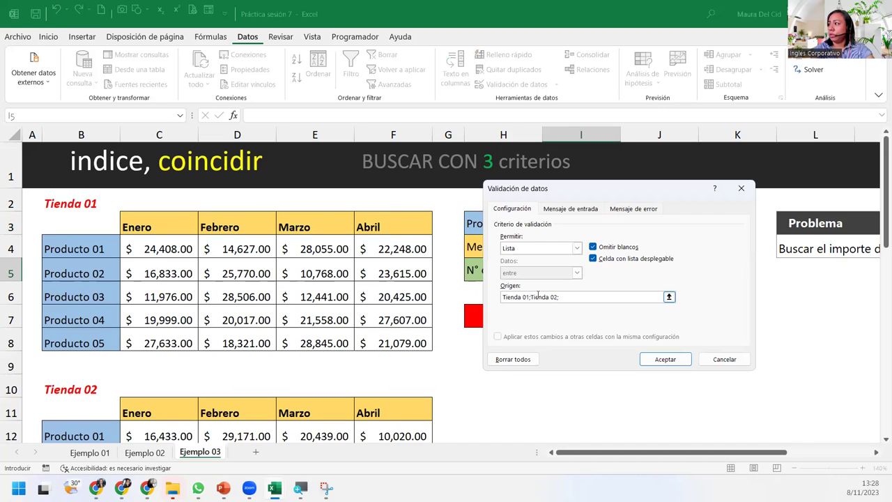
pyautogui.write('Tienda ')
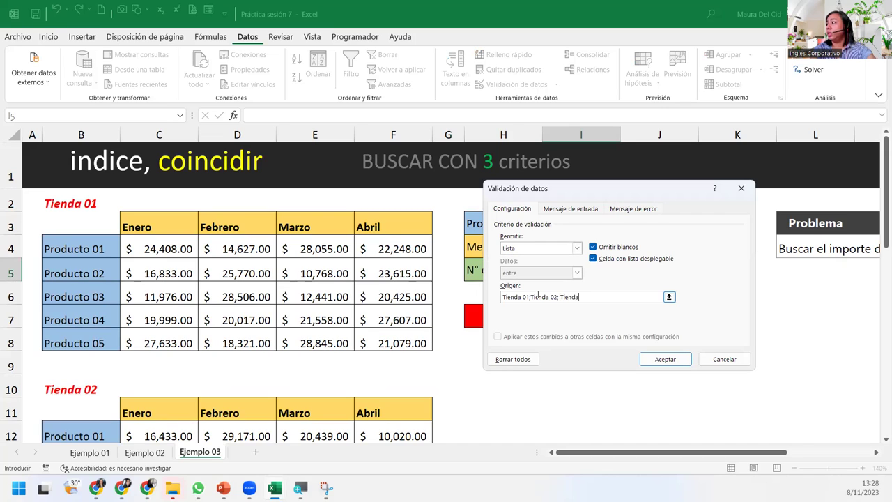
pyautogui.write('03;')
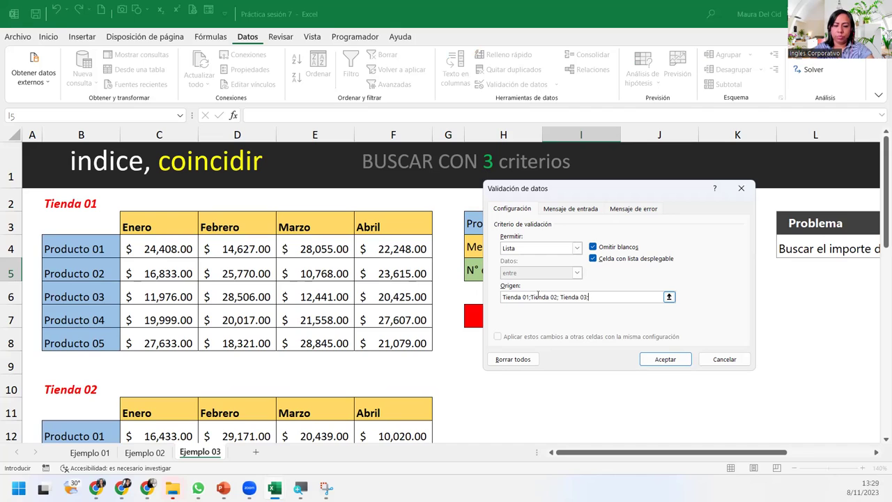
pyautogui.write('Tienda ')
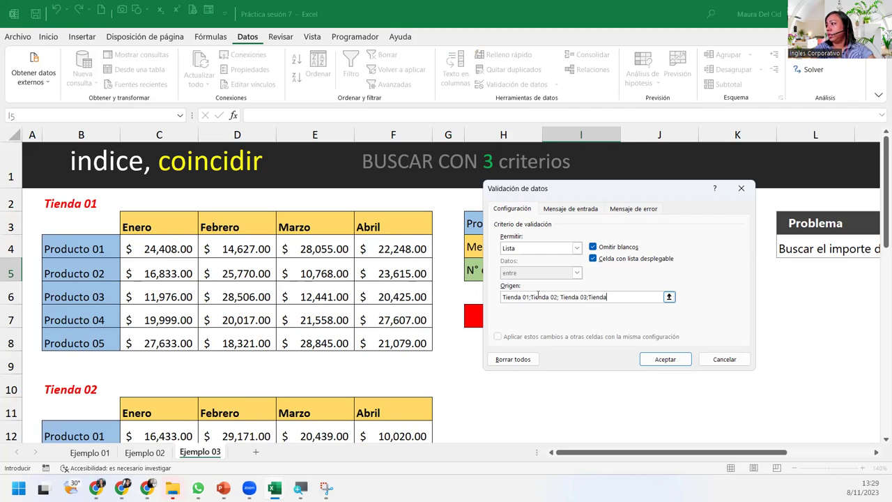
pyautogui.write('04')
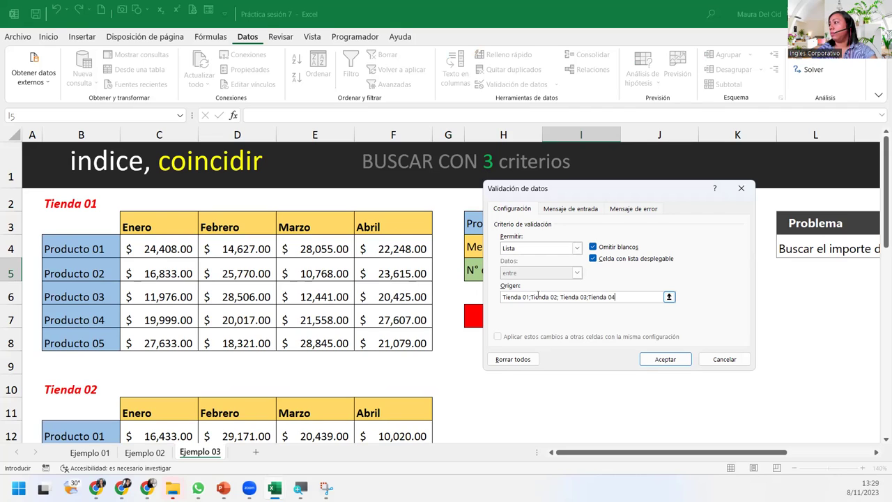
pyautogui.click(563, 297)
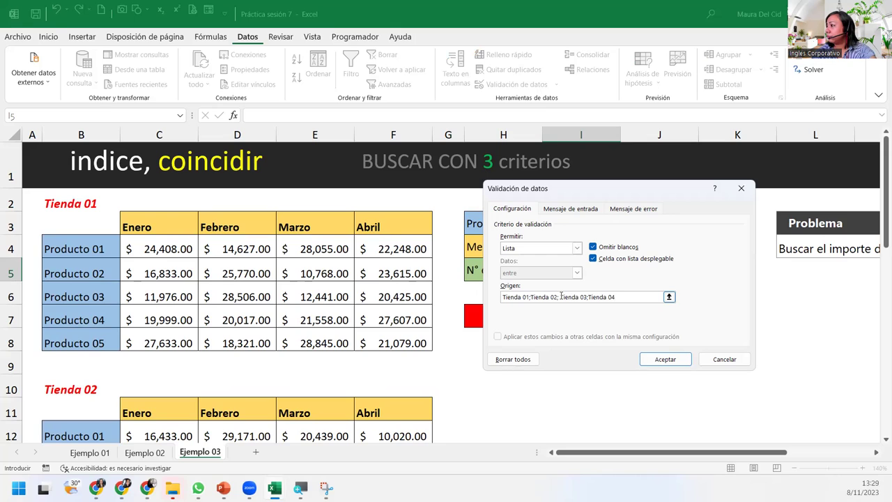
pyautogui.press('BackSpace')
pyautogui.click(626, 297)
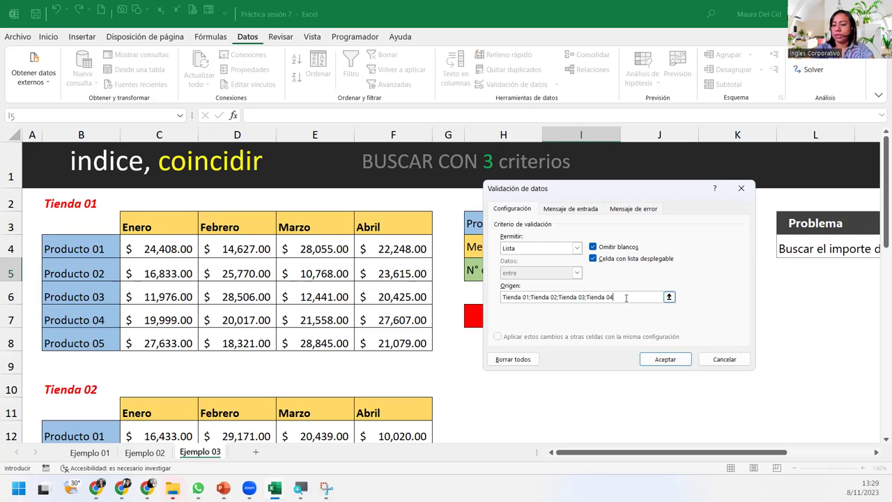
pyautogui.press('Return')
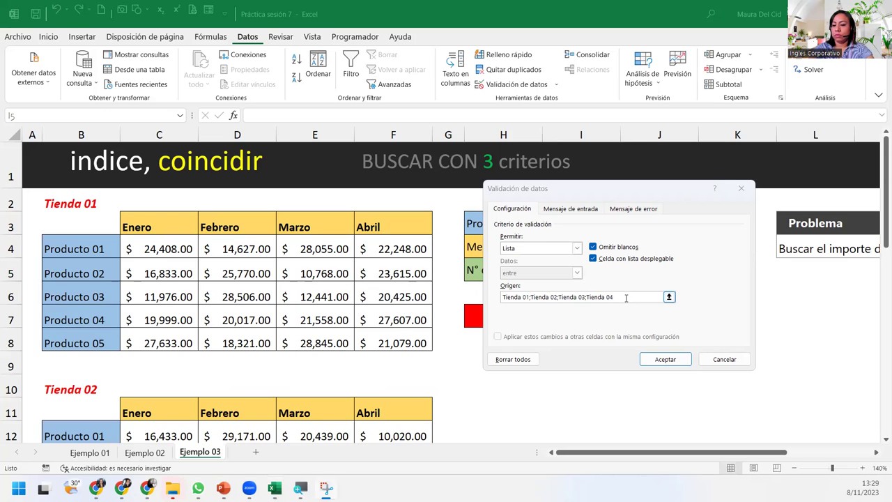
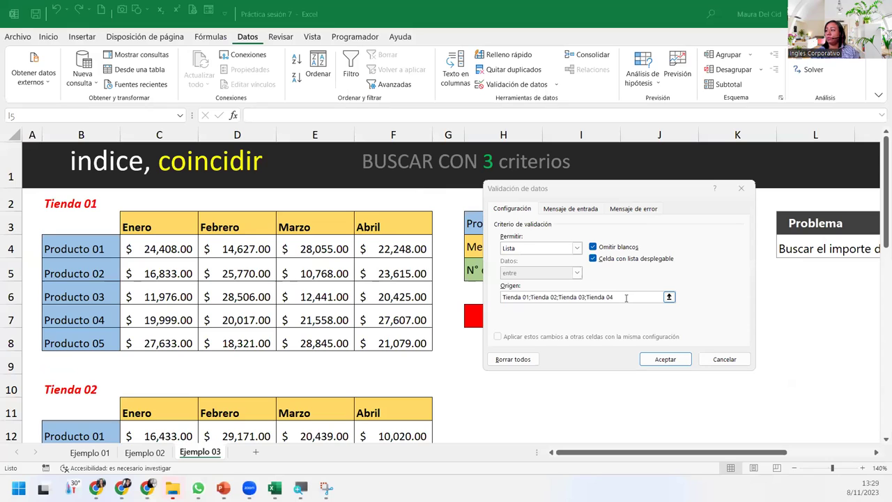
# Close the validation dialog and set I5's store number to Tienda 02
pyautogui.click(665, 359)
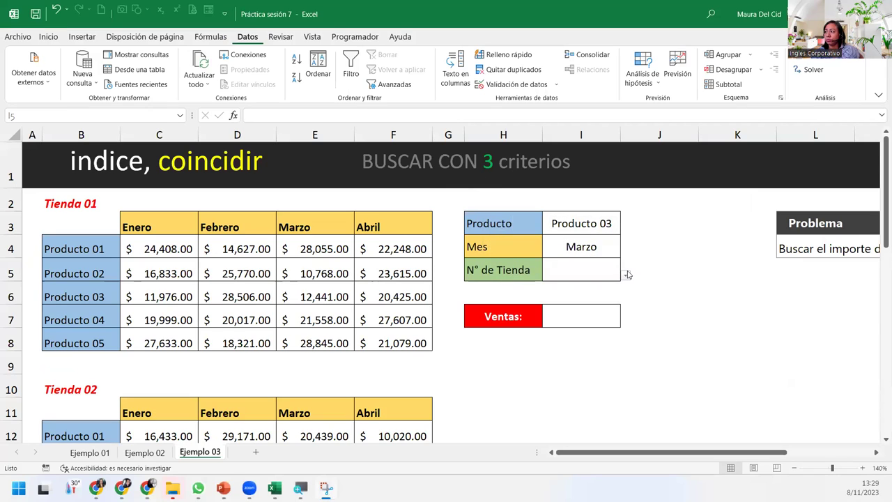
pyautogui.click(626, 275)
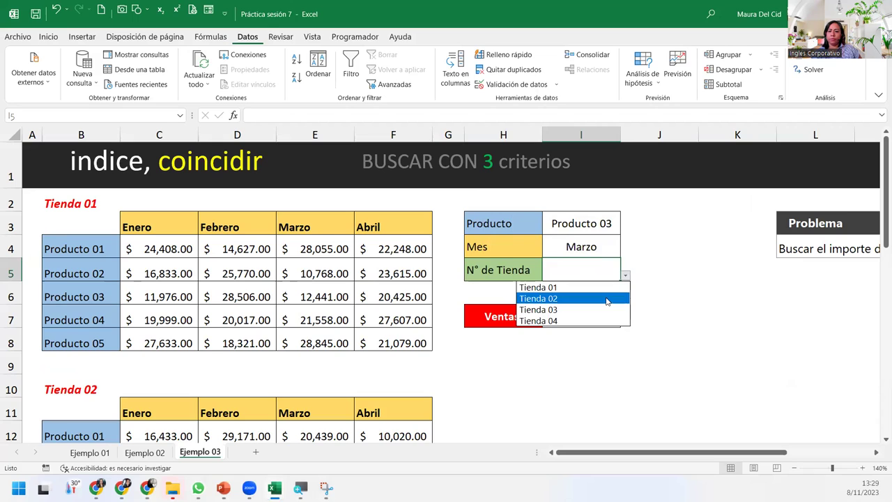
pyautogui.click(607, 302)
pyautogui.click(612, 242)
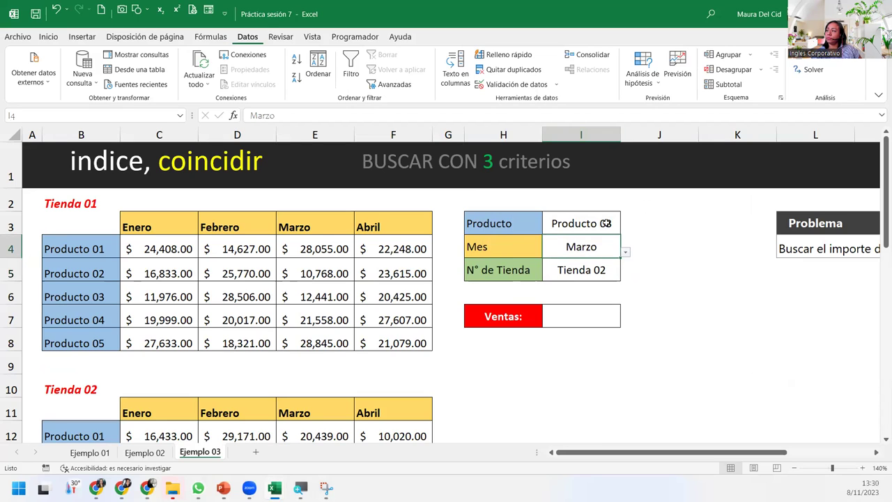
# Review I5's data validation list of Tienda 01 to Tienda 04, then close it
pyautogui.click(605, 223)
pyautogui.click(606, 245)
pyautogui.click(578, 277)
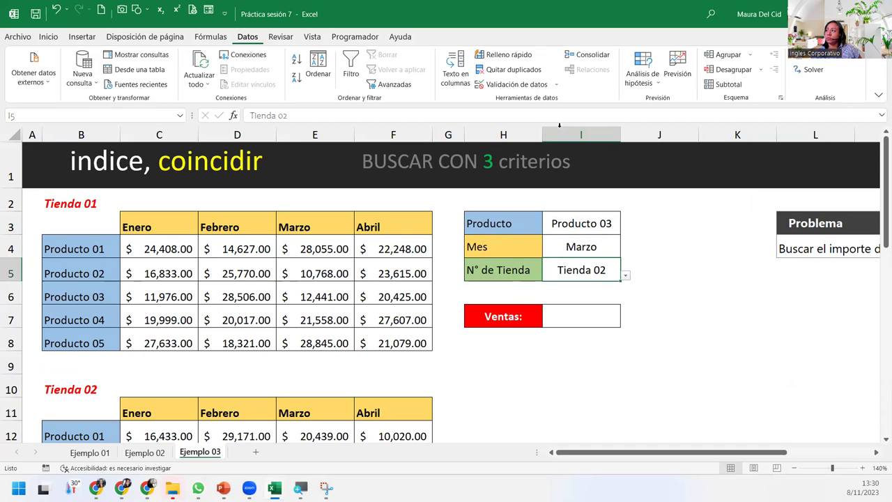
pyautogui.click(516, 85)
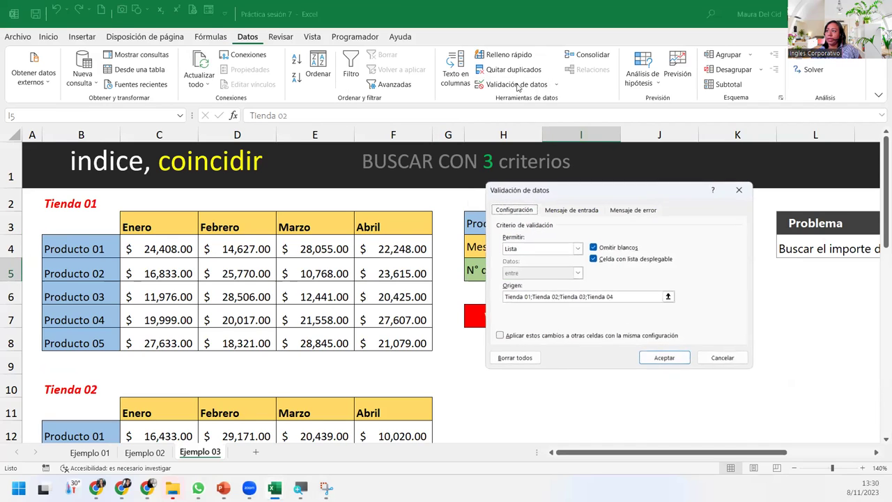
pyautogui.click(644, 296)
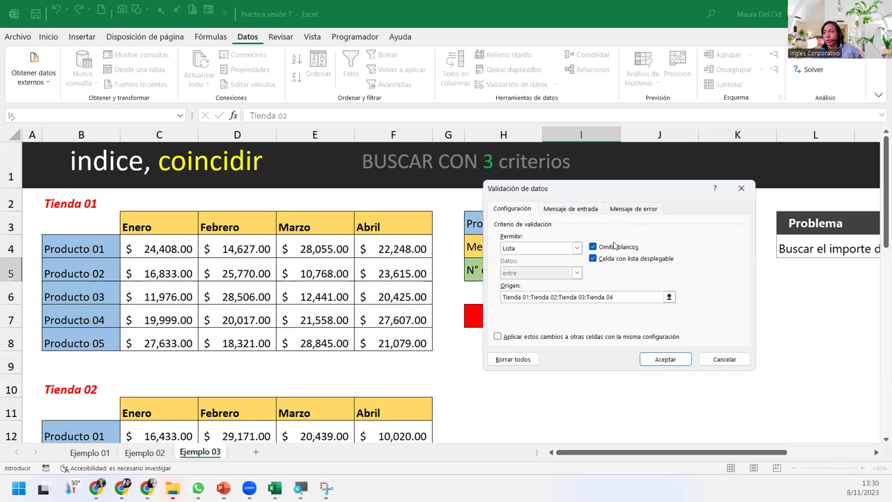
pyautogui.click(665, 360)
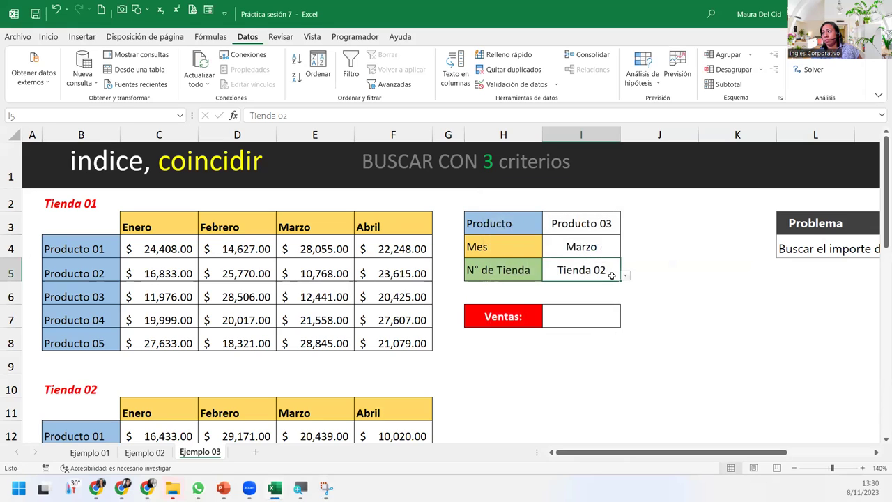
pyautogui.click(589, 325)
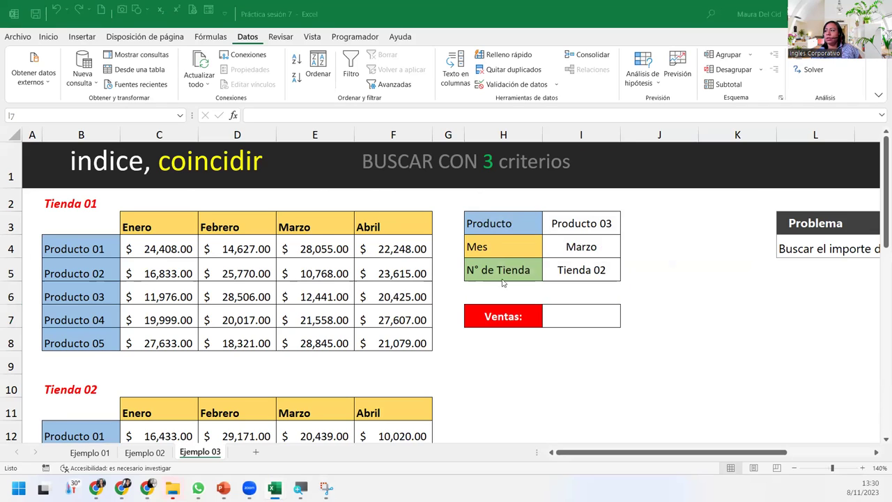
pyautogui.click(566, 308)
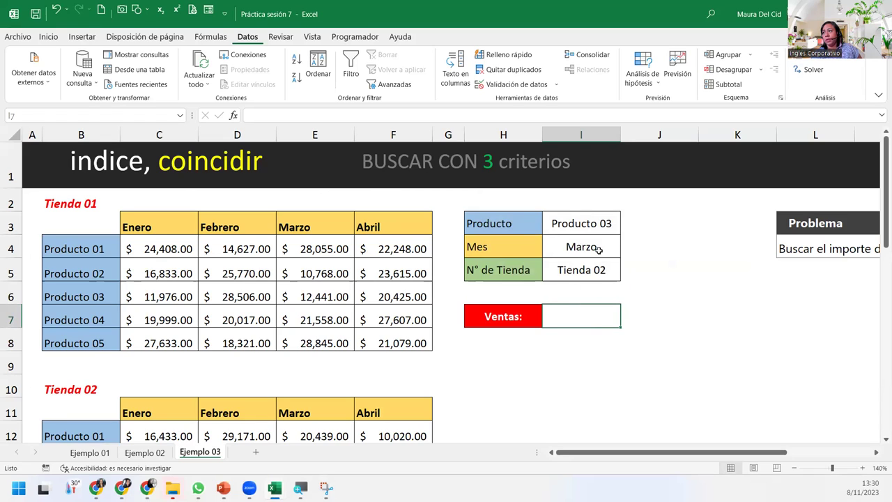
pyautogui.click(644, 226)
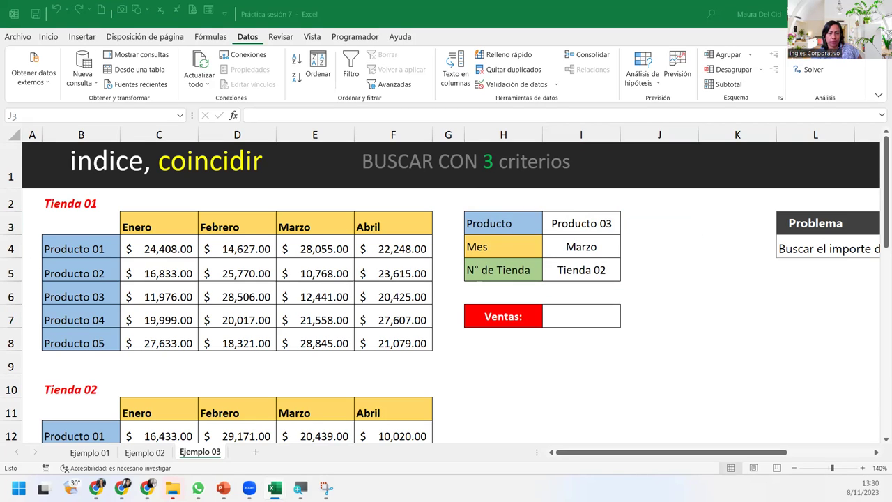
pyautogui.click(635, 221)
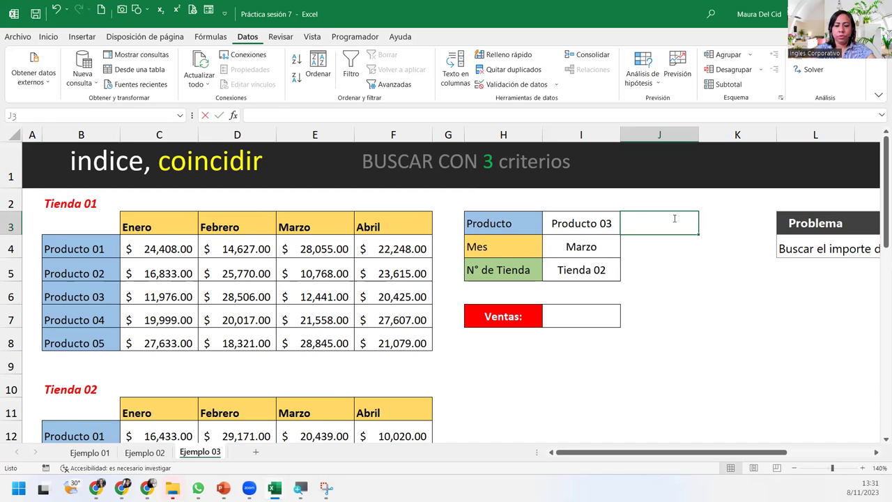
# Enter =COINCIDIR(I3;Producto;0) in J3 so it returns 3 for Producto 03
pyautogui.write('=coin')
pyautogui.press('Tab')
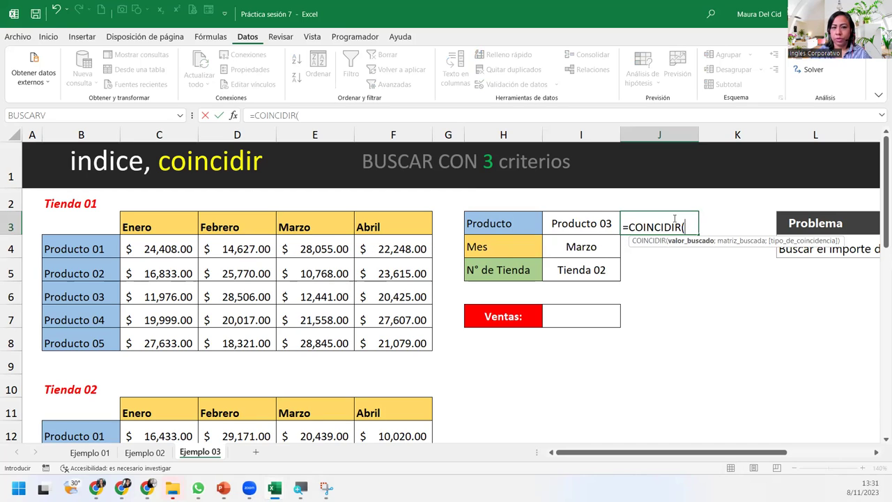
pyautogui.click(593, 216)
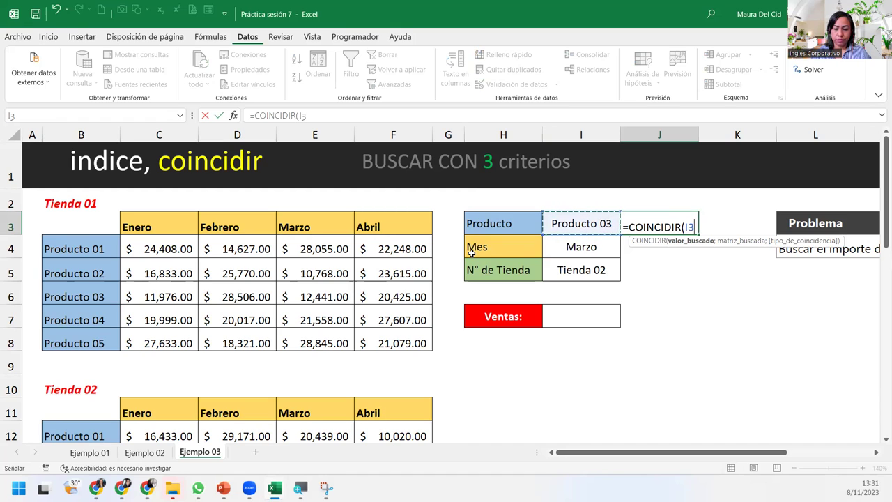
pyautogui.write(';PRODC')
pyautogui.press('BackSpace')
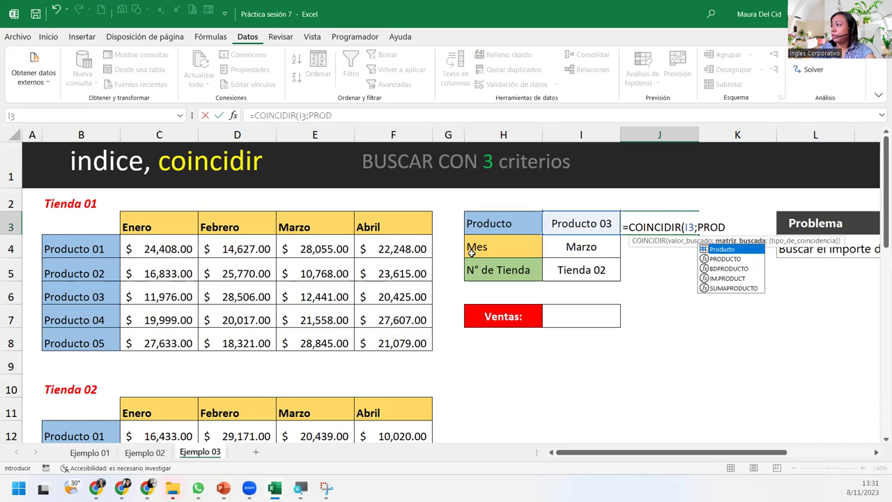
pyautogui.press('Tab')
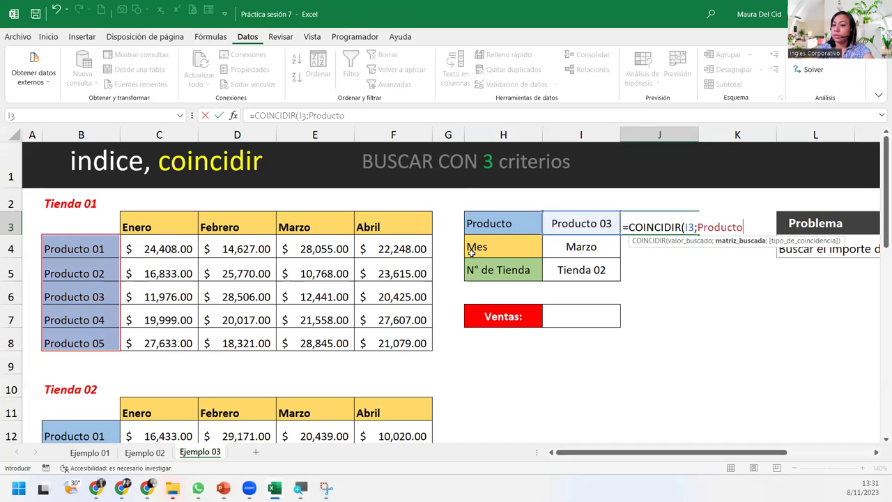
pyautogui.write(';')
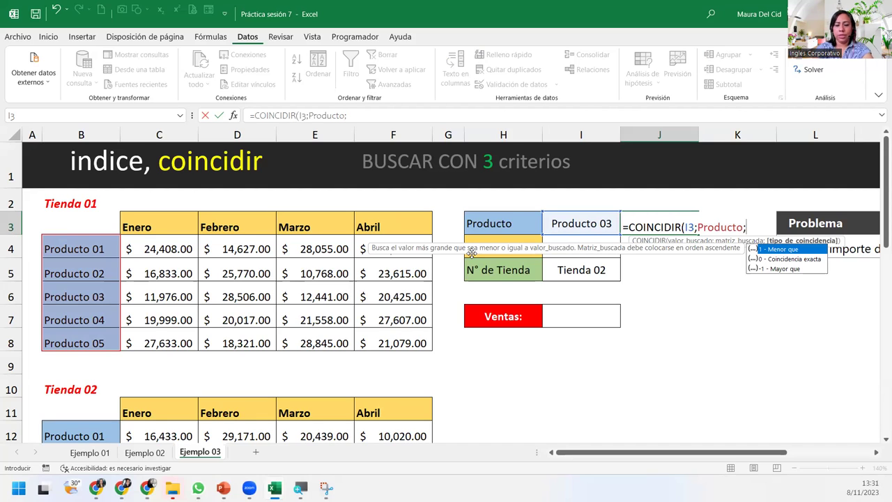
pyautogui.write('0)')
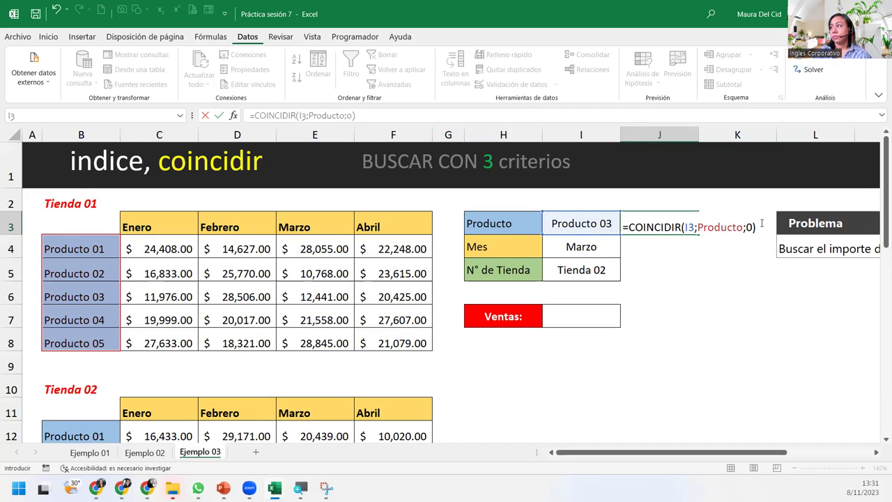
pyautogui.press('Return')
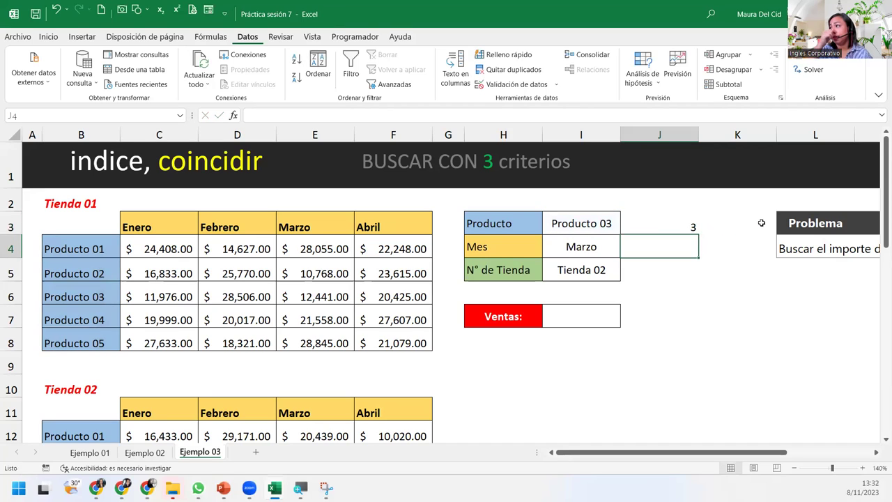
# Test J3 by switching I3 to Producto 01, then Producto 05, then back to Producto 03
pyautogui.click(588, 221)
pyautogui.click(626, 231)
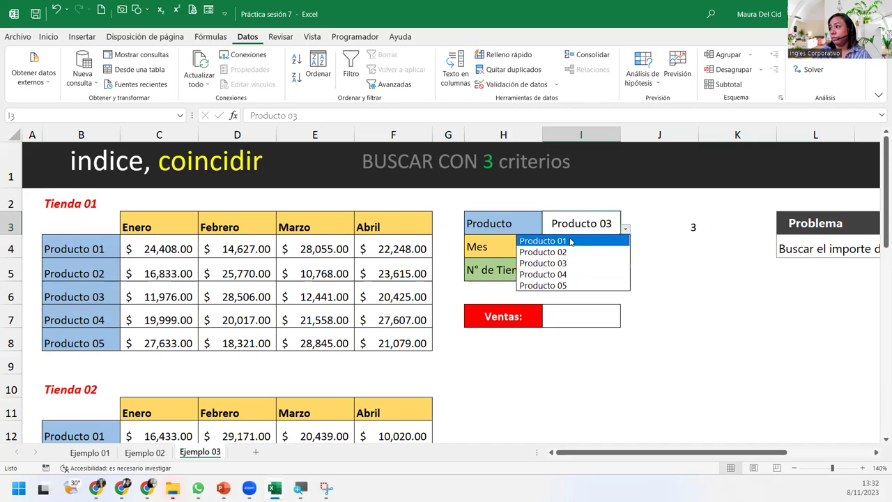
pyautogui.click(577, 238)
pyautogui.click(628, 230)
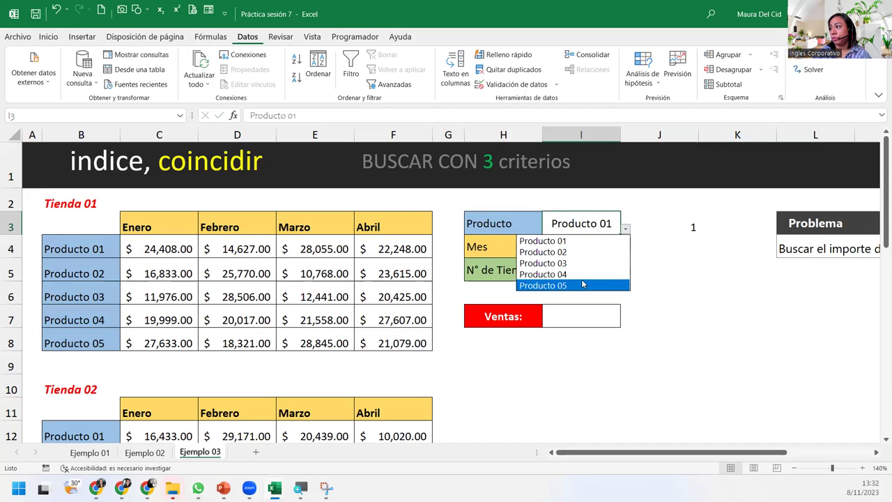
pyautogui.click(551, 283)
pyautogui.click(628, 230)
pyautogui.click(565, 259)
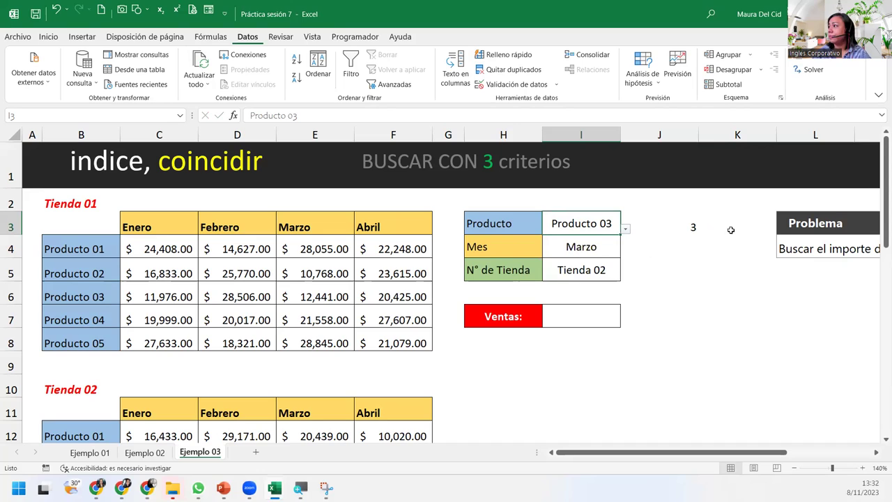
# Narrow column J to fit the helper numbers and select J4
pyautogui.moveTo(697, 135); pyautogui.dragTo(631, 134)
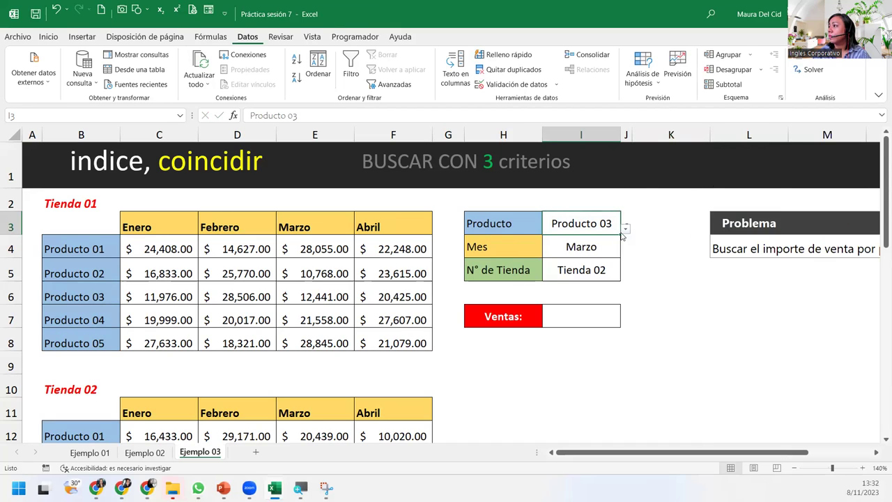
pyautogui.click(644, 224)
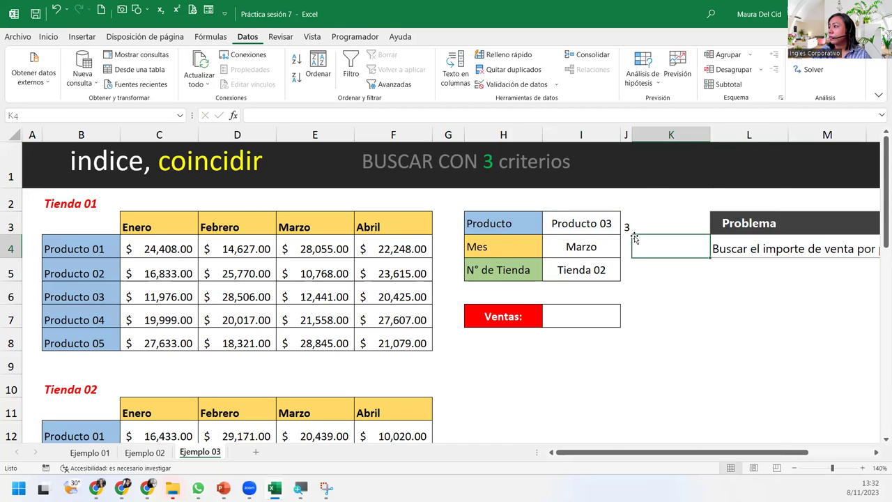
pyautogui.click(598, 245)
pyautogui.moveTo(632, 134); pyautogui.dragTo(650, 135)
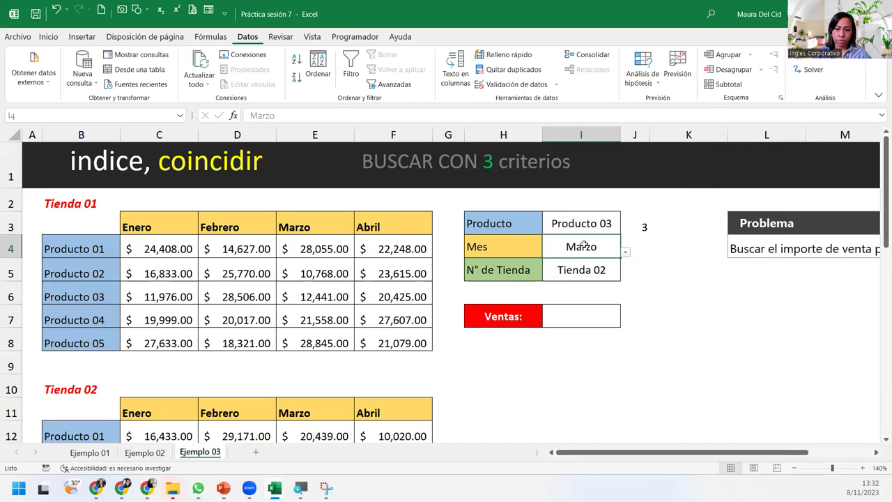
pyautogui.click(644, 246)
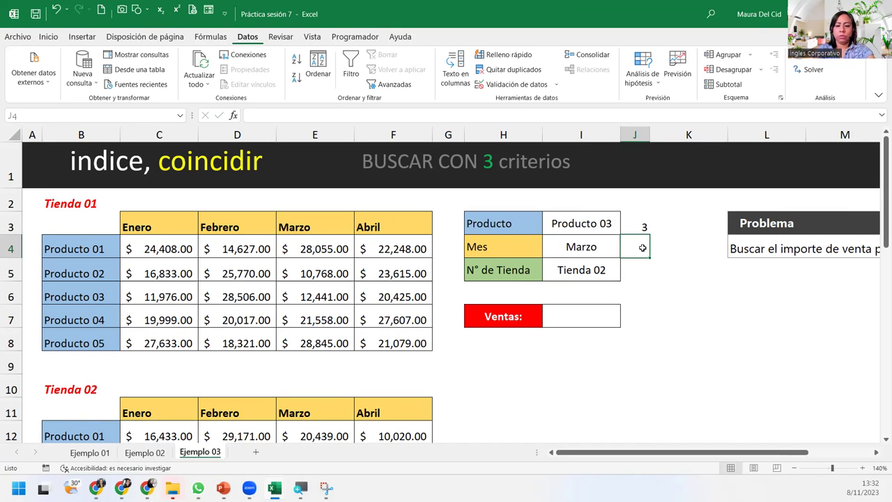
# Enter =COINCIDIR(I4;Meses;0) in J4, returning 3 for Marzo
pyautogui.write('=COI')
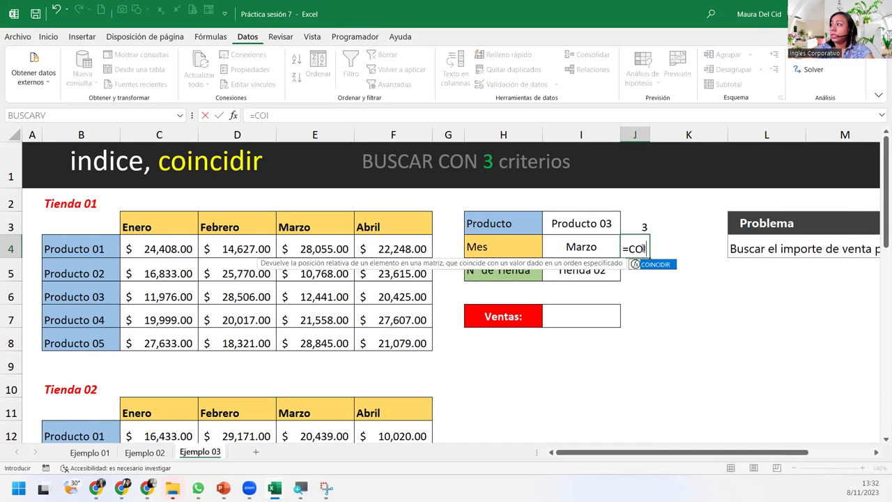
pyautogui.press('Tab')
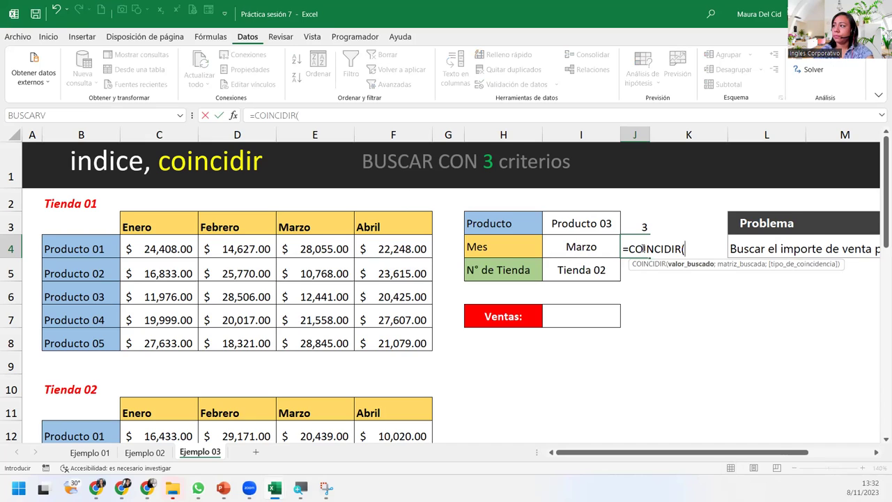
pyautogui.click(595, 239)
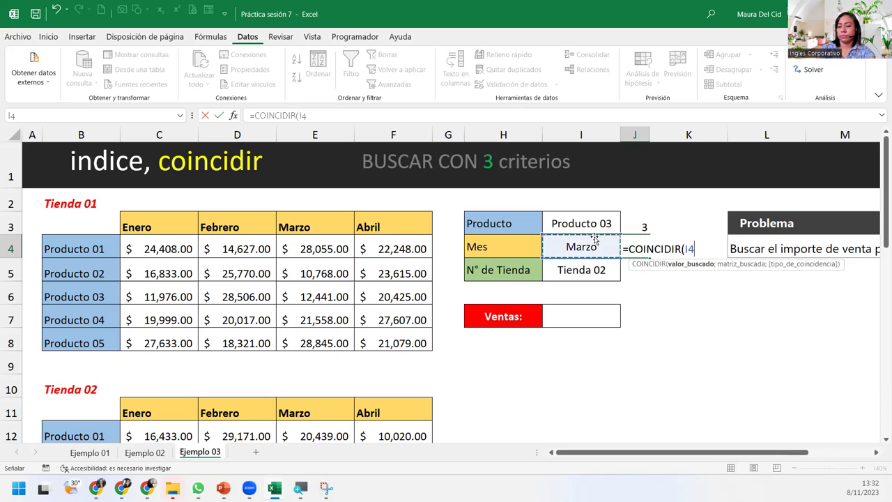
pyautogui.write(';')
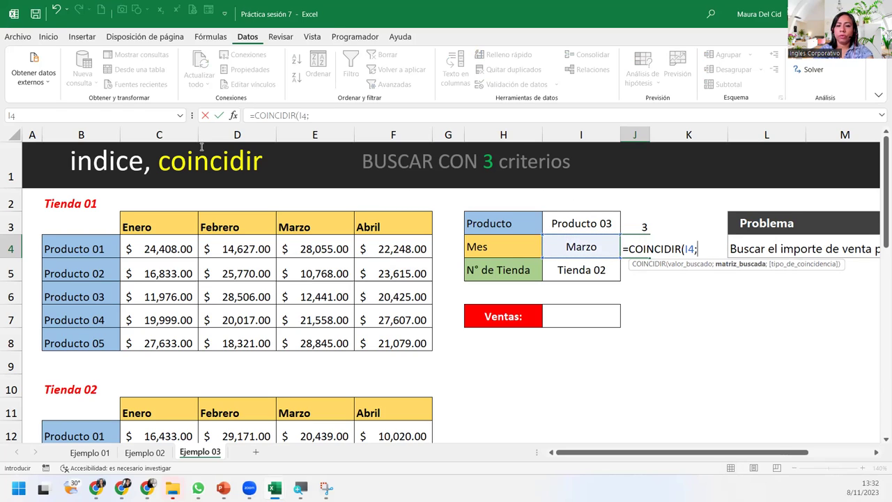
pyautogui.write('M')
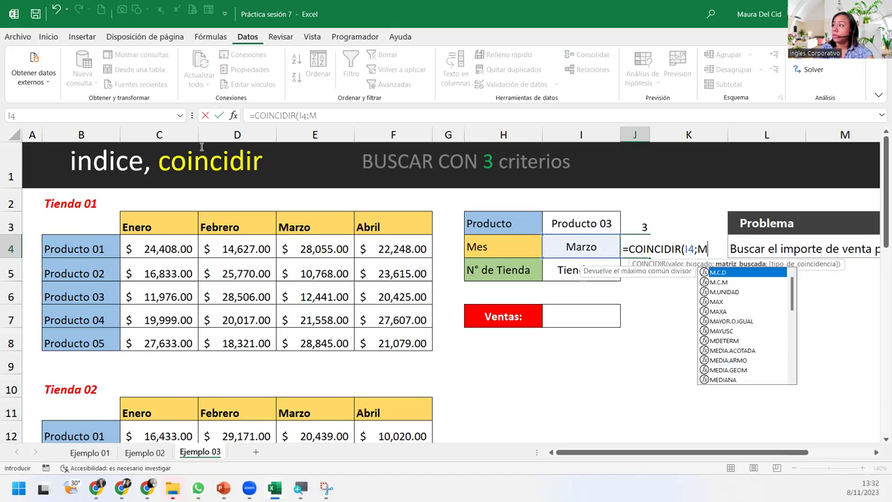
pyautogui.write('ES')
pyautogui.press('Down')
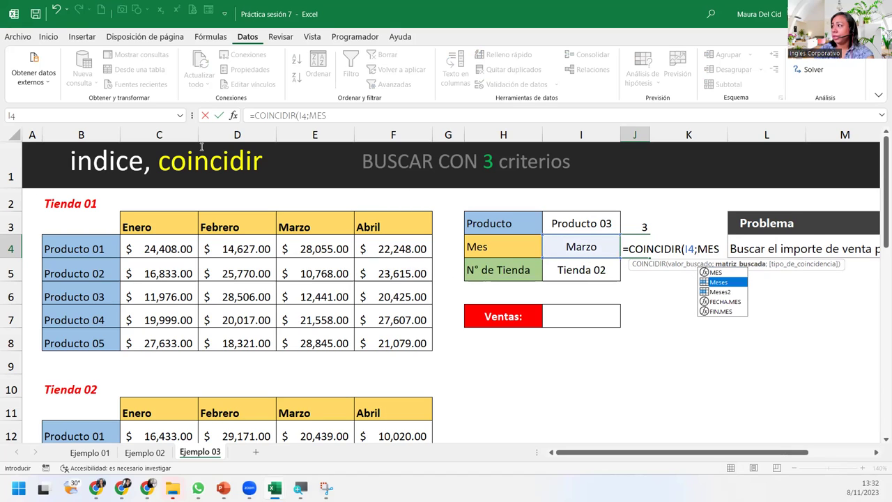
pyautogui.press('Tab')
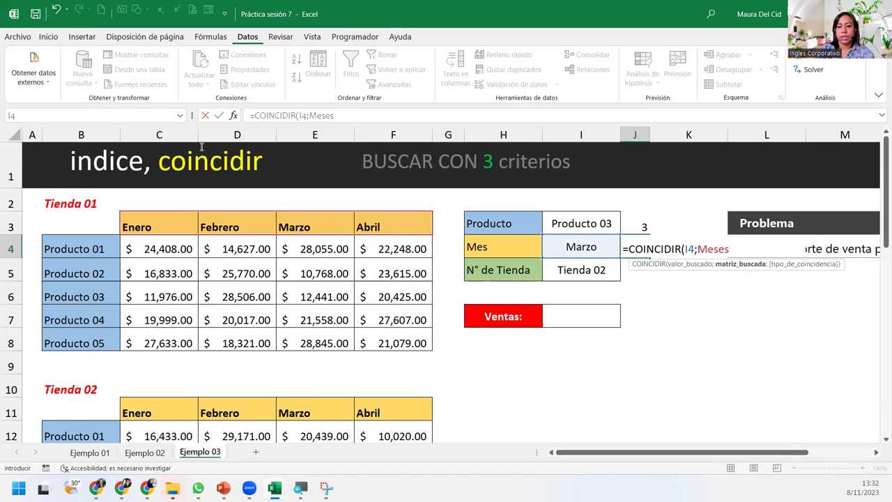
pyautogui.write(';0)')
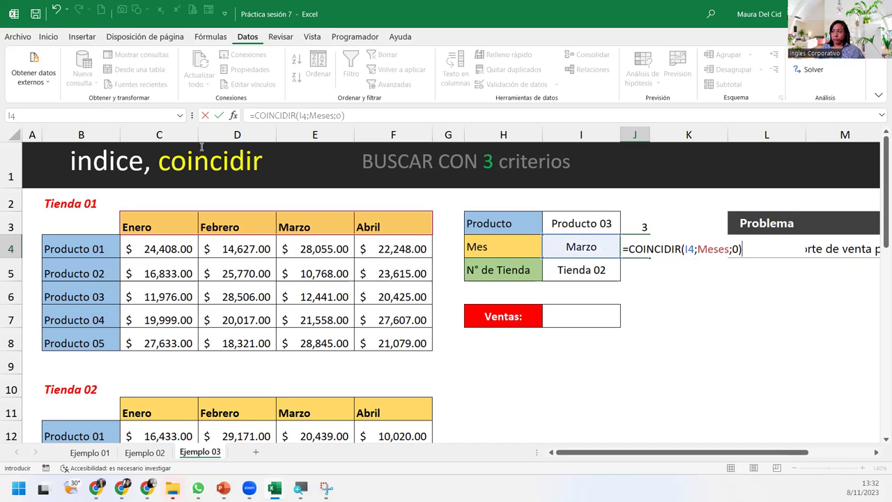
pyautogui.press('Return')
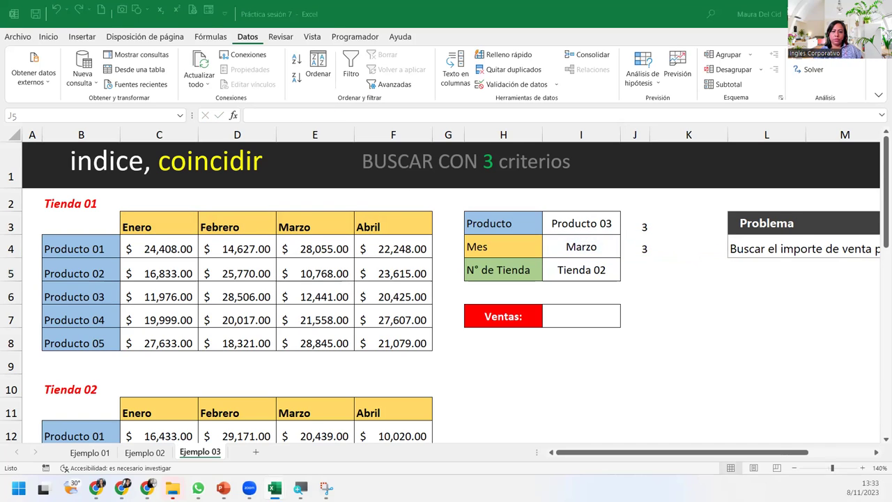
pyautogui.click(644, 264)
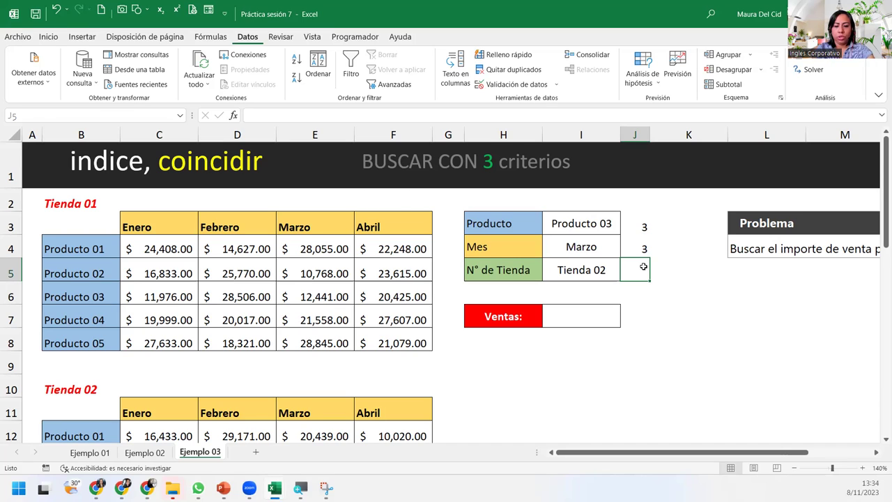
# Start J5's formula with =SI(I5=B2;1 so Tienda 01 gives 1
pyautogui.write('=SI(')
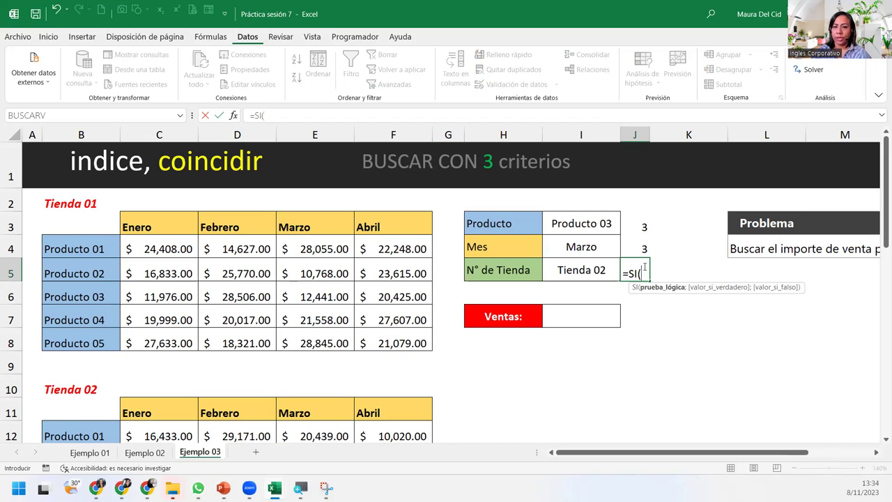
pyautogui.click(594, 266)
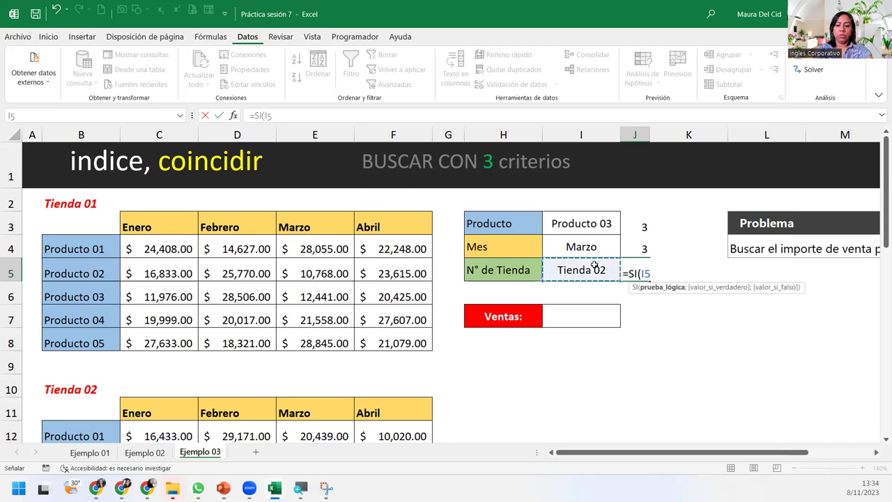
pyautogui.write('=')
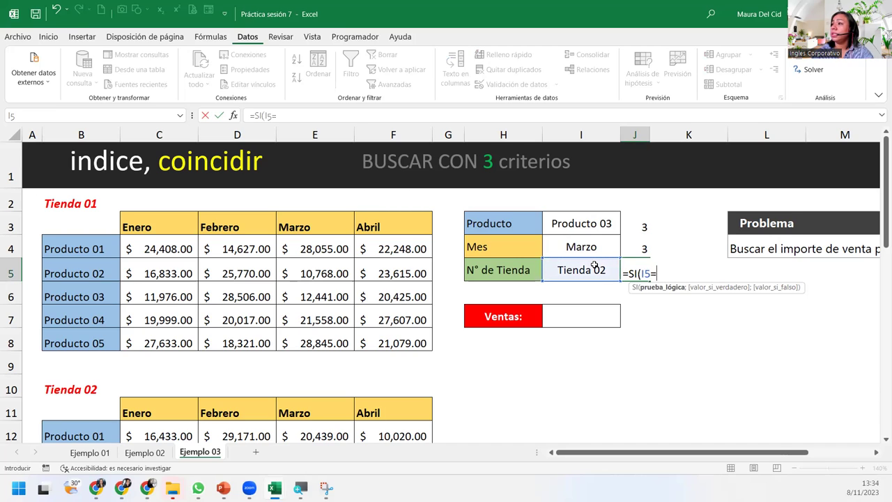
pyautogui.click(88, 205)
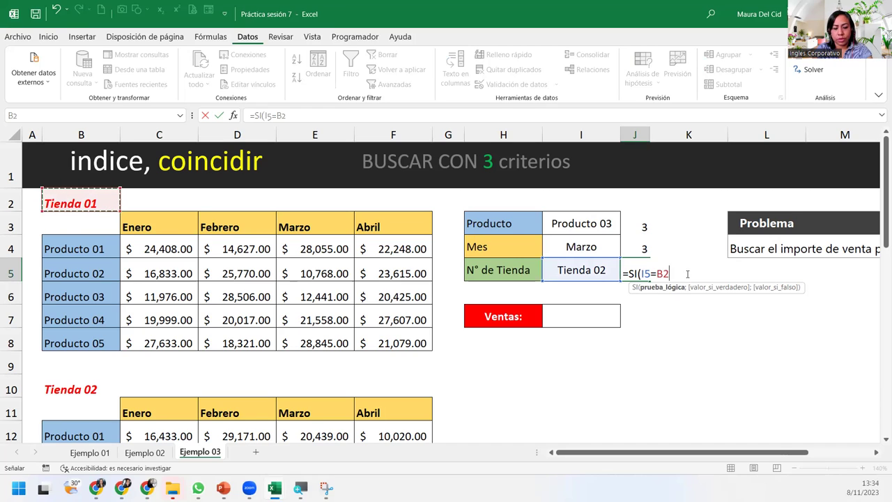
pyautogui.write(';1')
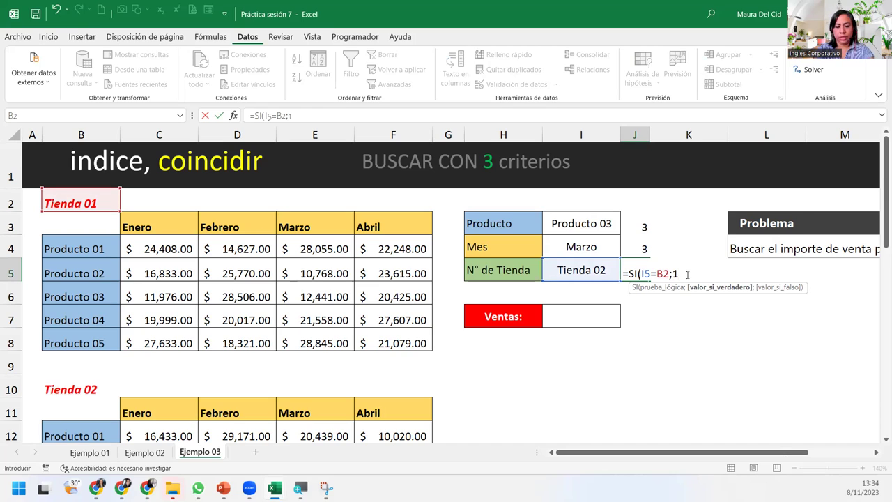
# Nest SI(I5=B10;2 so Tienda 02 gives 2, opening a third SI
pyautogui.write(';')
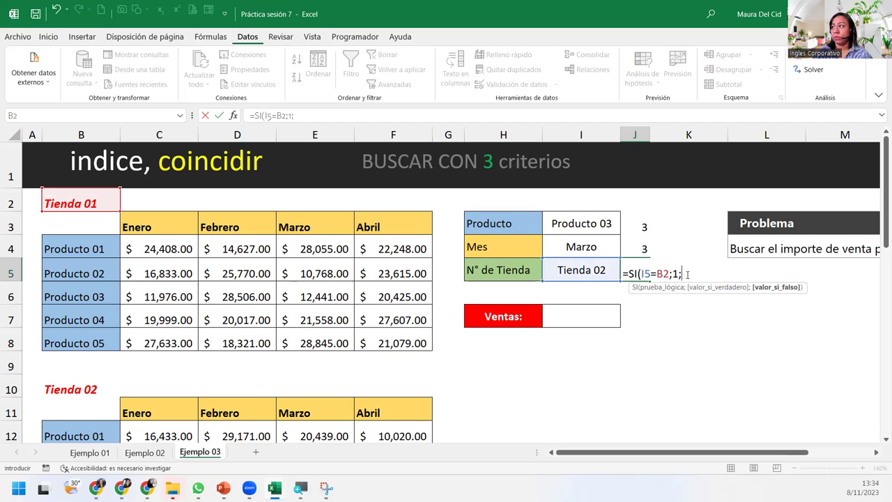
pyautogui.write('SI(')
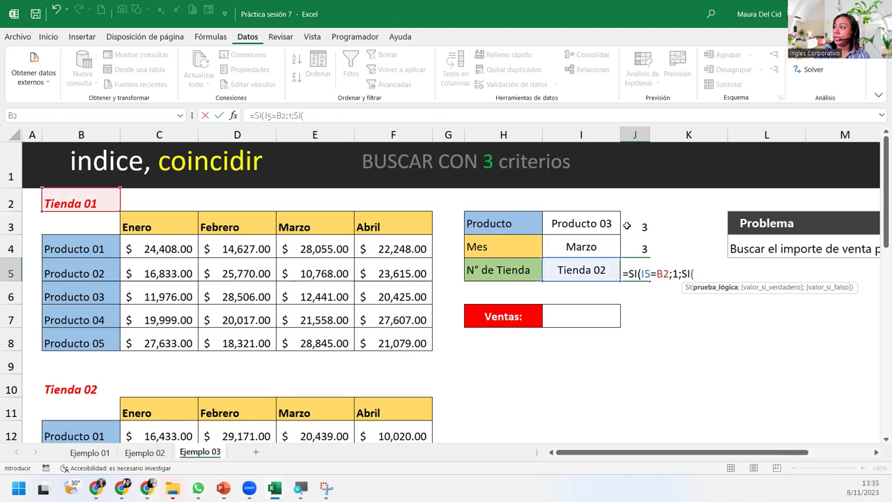
pyautogui.click(584, 274)
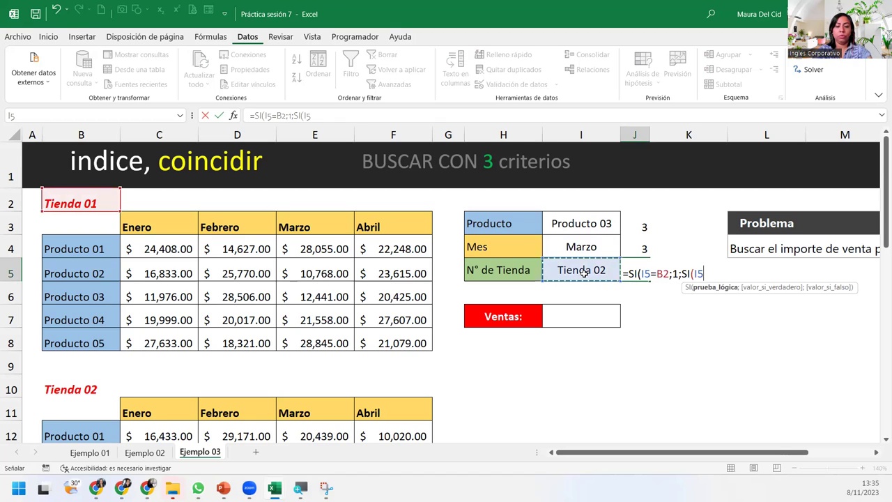
pyautogui.write('=')
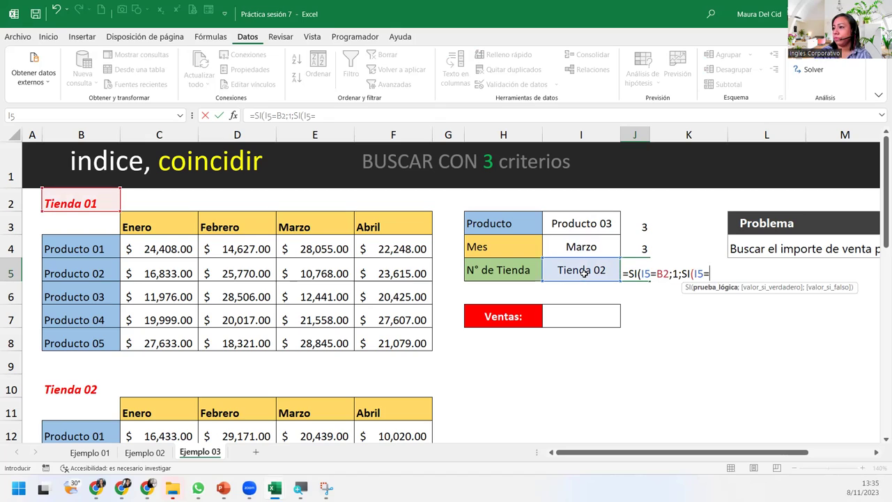
pyautogui.click(61, 392)
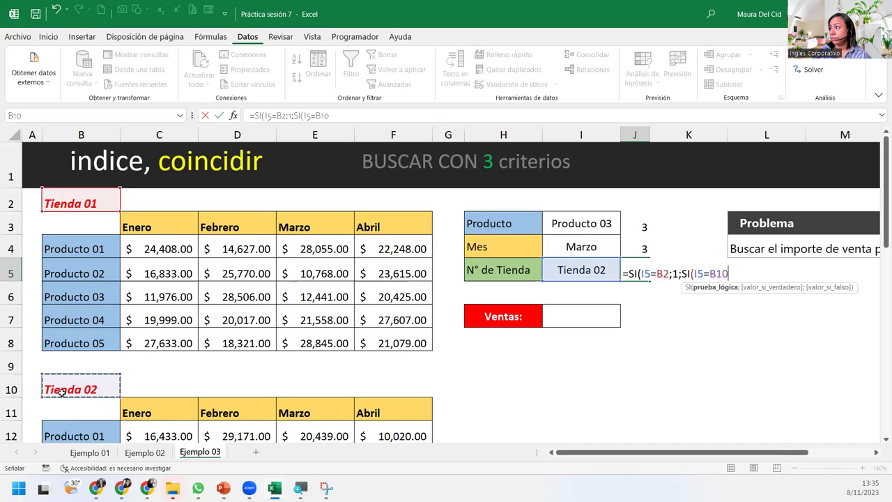
pyautogui.write(';')
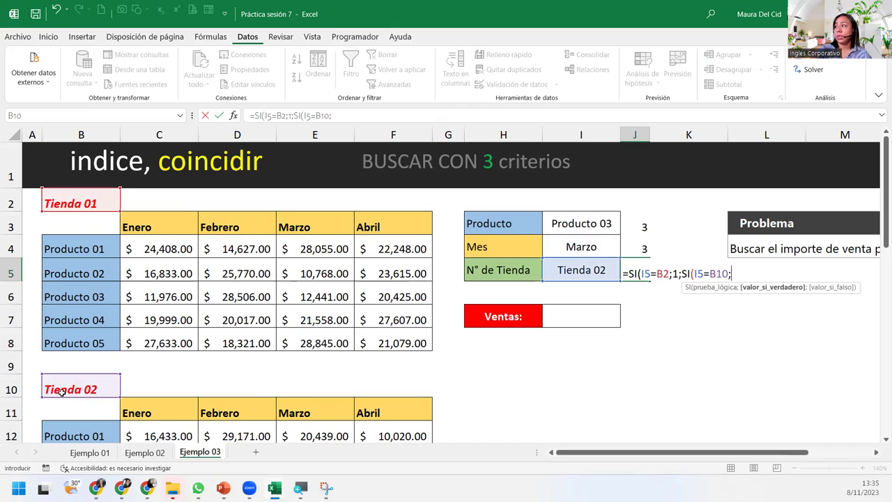
pyautogui.write('2')
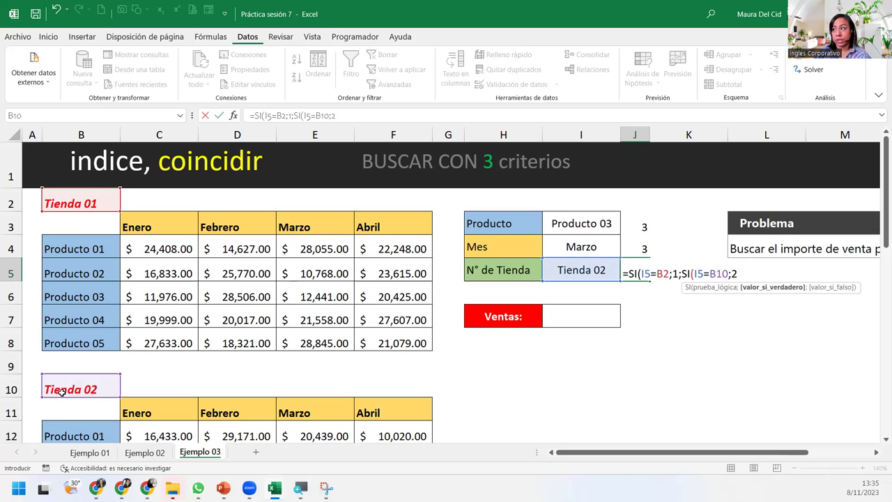
pyautogui.write(';')
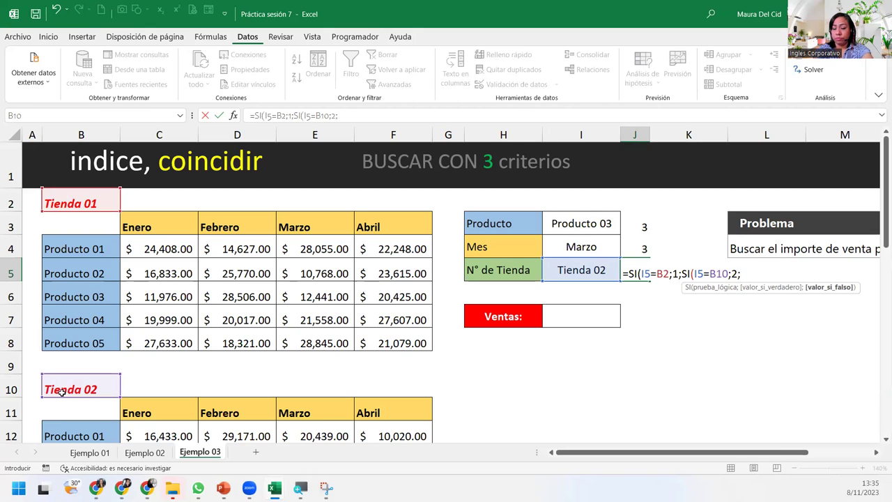
pyautogui.write('SI(')
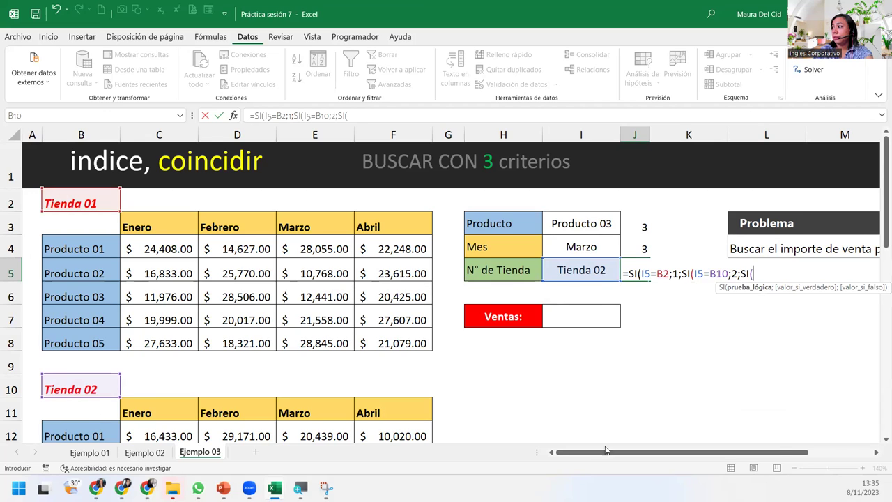
# Complete J5 as =SI(I5=B2;1;SI(I5=B10;2;SI(I5=B18;3;4))) and commit it
pyautogui.click(568, 270)
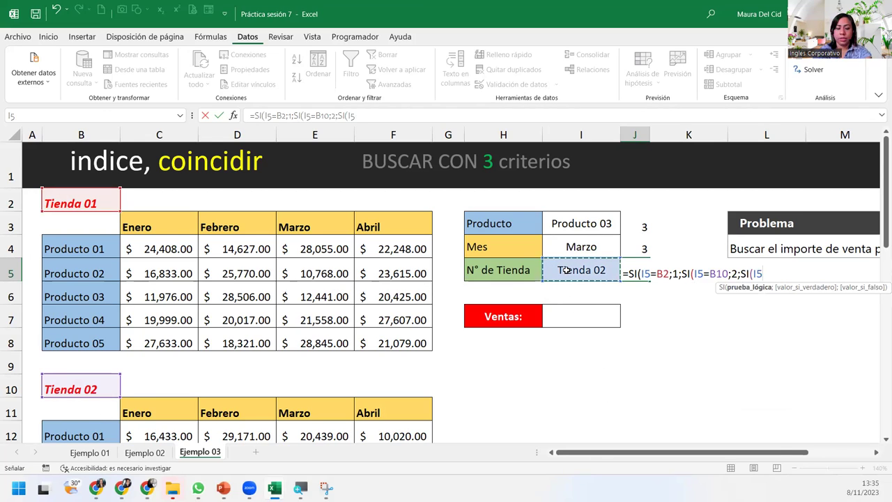
pyautogui.write('=')
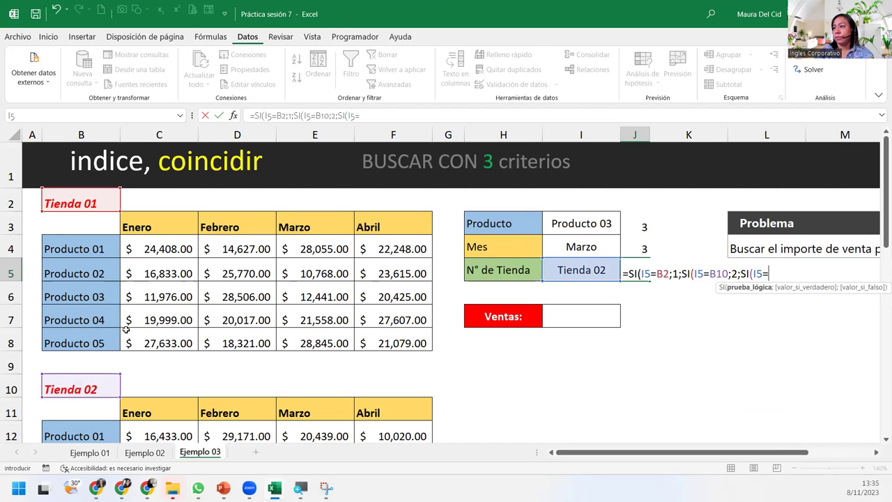
pyautogui.scroll(-3, 95, 344)
pyautogui.click(93, 343)
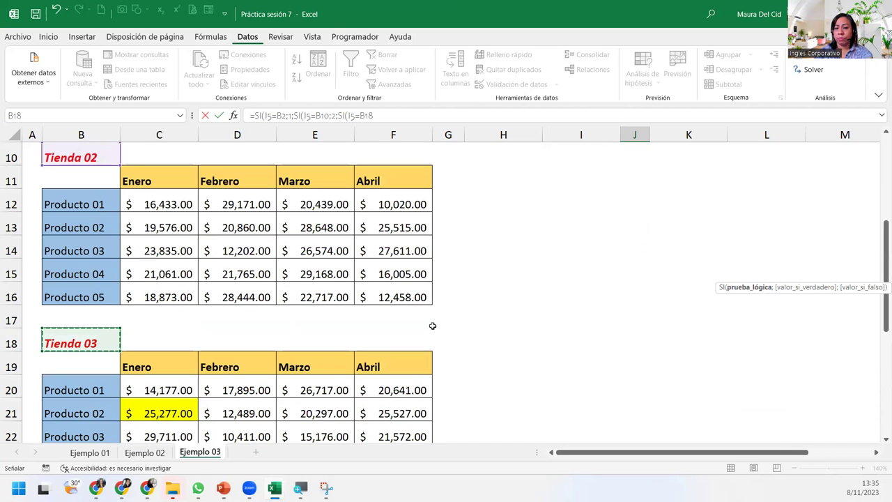
pyautogui.write(';')
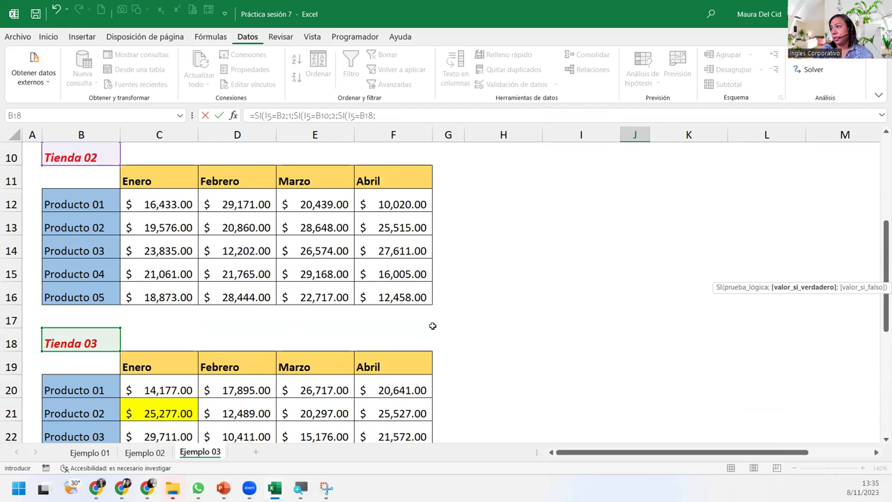
pyautogui.scroll(3, 432, 326)
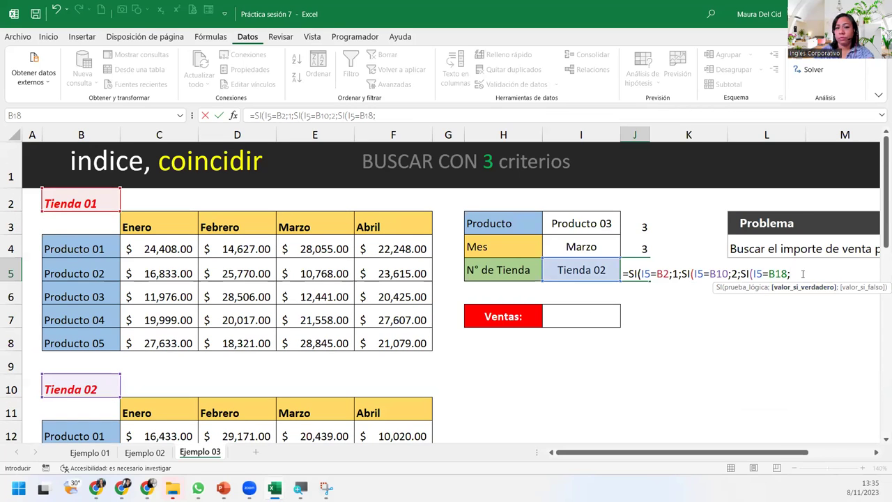
pyautogui.write('3;')
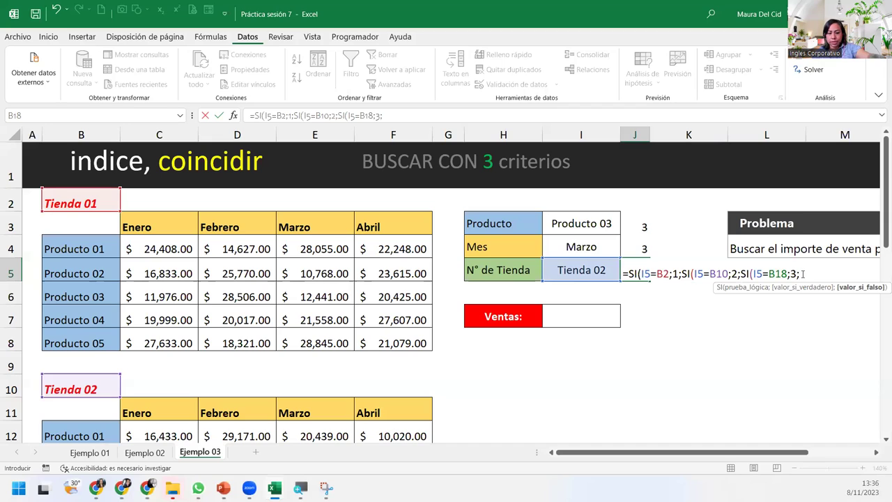
pyautogui.write('4)')
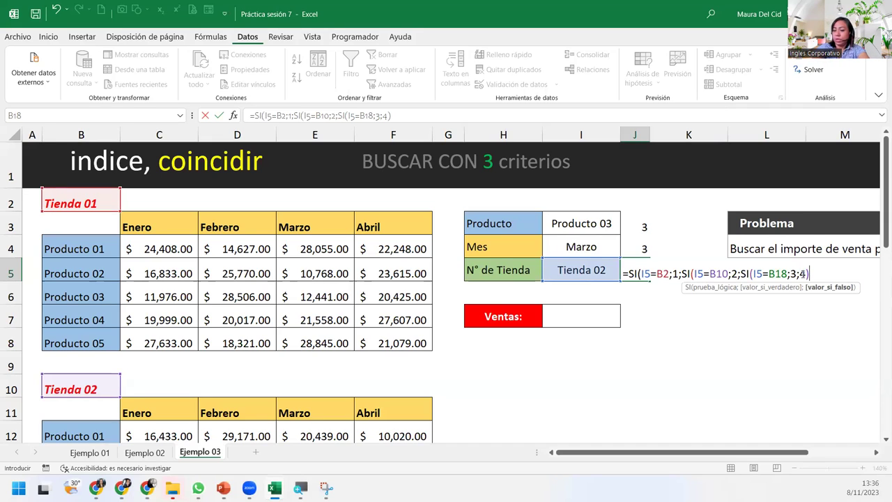
pyautogui.write('))')
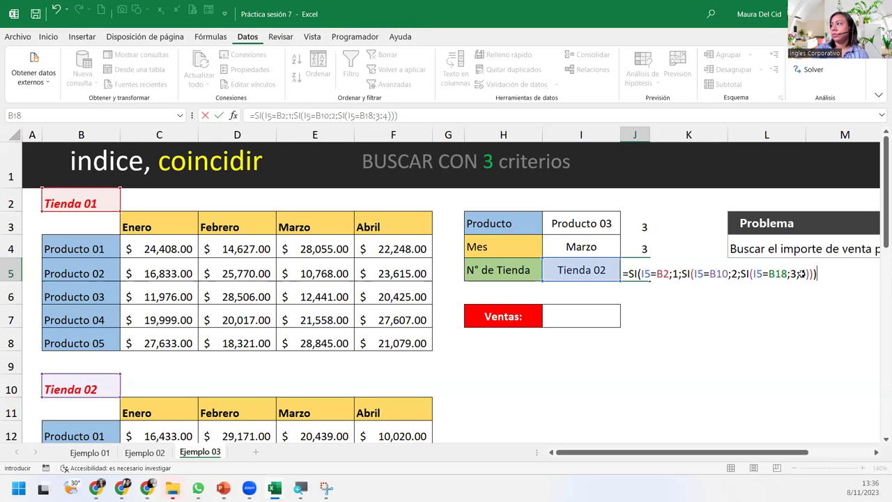
pyautogui.press('Return')
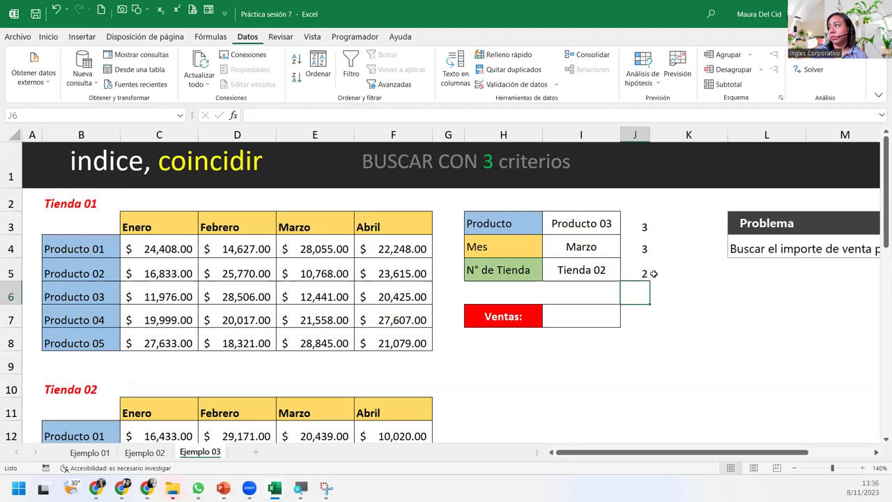
# Cycle I5 through Tienda 03, 04 and 01, settle on Tienda 03, and check J5 shows 3
pyautogui.click(654, 273)
pyautogui.click(627, 272)
pyautogui.click(603, 273)
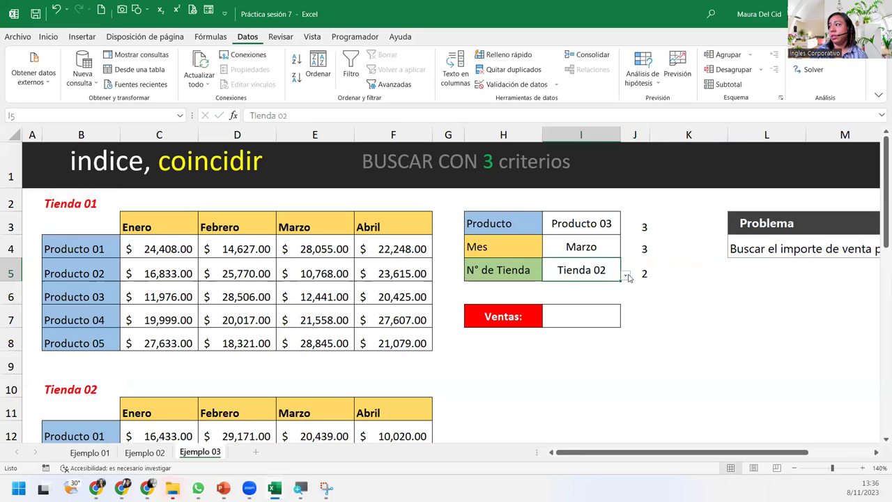
pyautogui.click(625, 275)
pyautogui.click(547, 311)
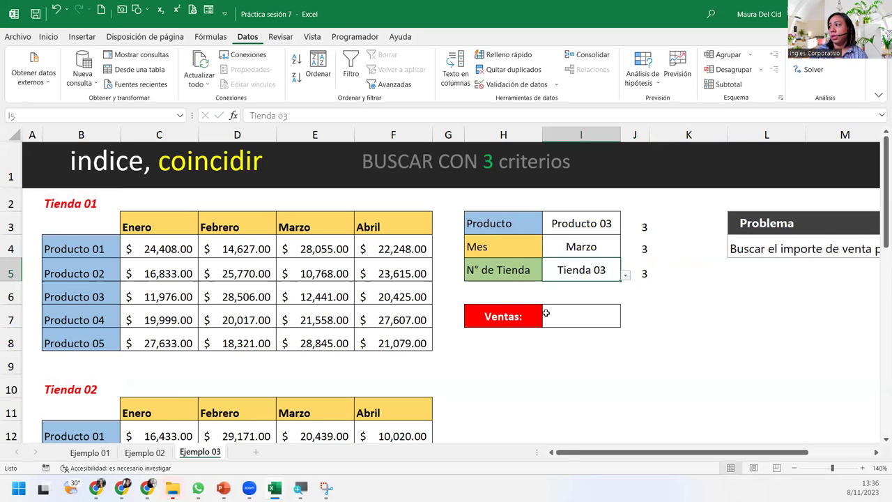
pyautogui.click(625, 276)
pyautogui.click(581, 320)
pyautogui.click(625, 276)
pyautogui.click(561, 287)
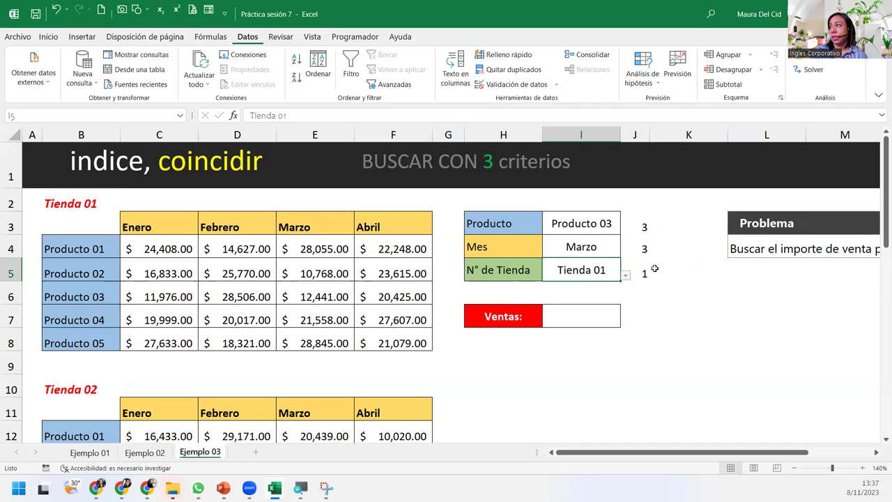
pyautogui.click(625, 276)
pyautogui.click(557, 310)
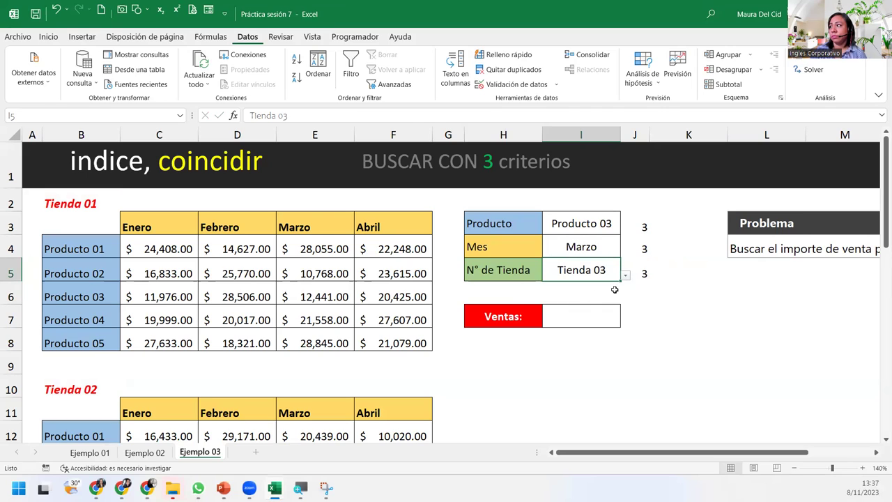
pyautogui.click(640, 272)
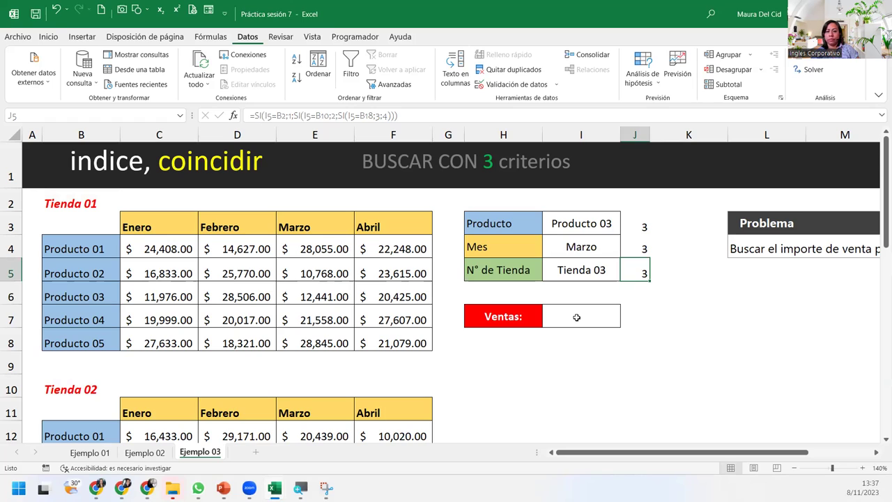
pyautogui.click(576, 317)
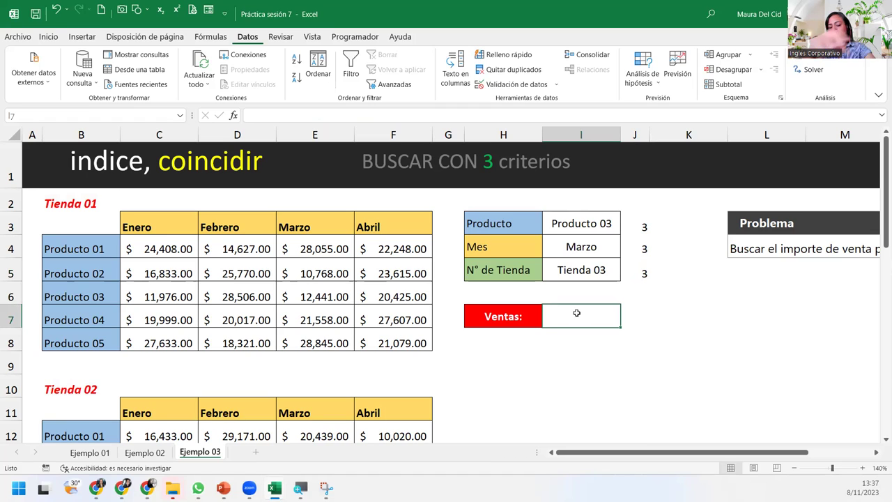
# In I7 start =INDICE with the ranges Tienda_01, Tienda_02, Tienda_03 and Tienda_04
pyautogui.write('=')
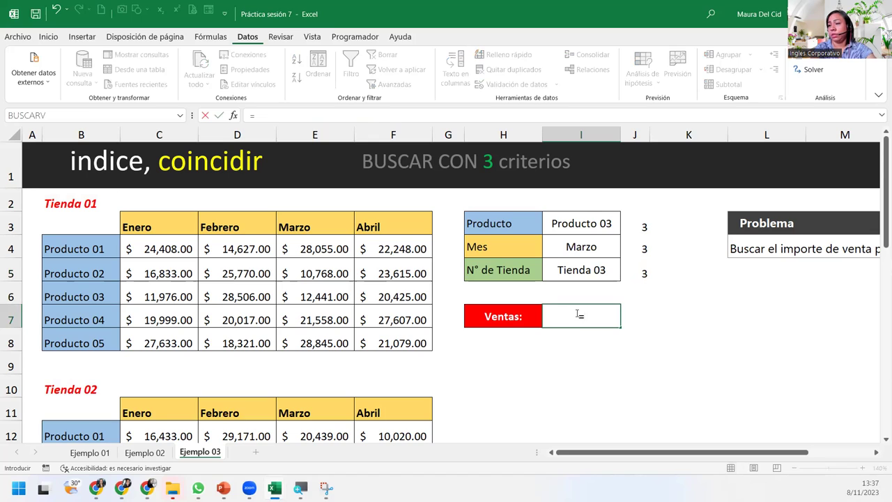
pyautogui.write('INDI')
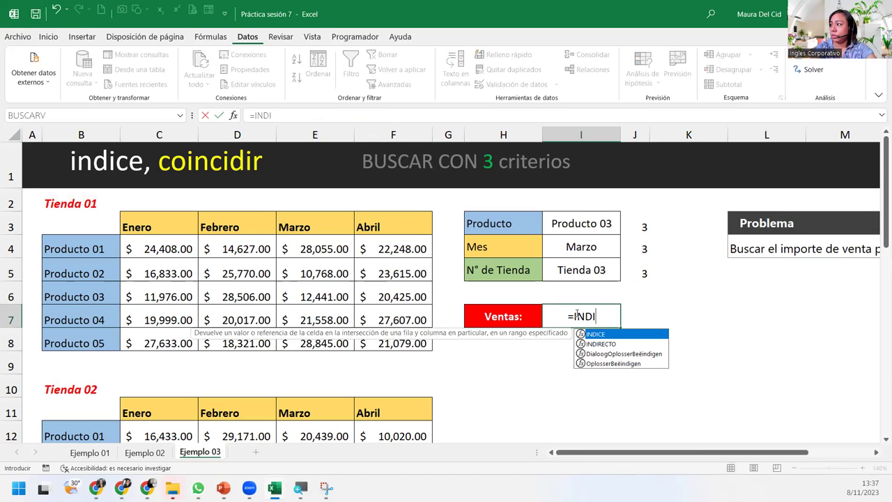
pyautogui.press('Tab')
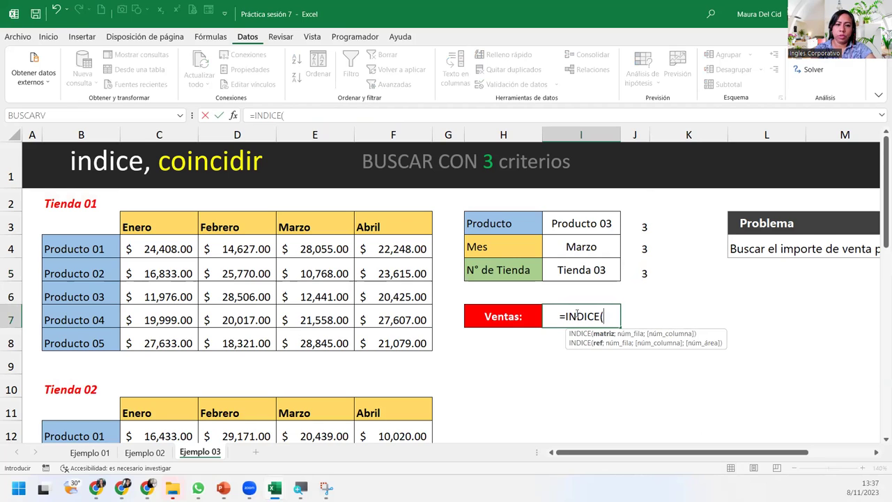
pyautogui.write('TIEND')
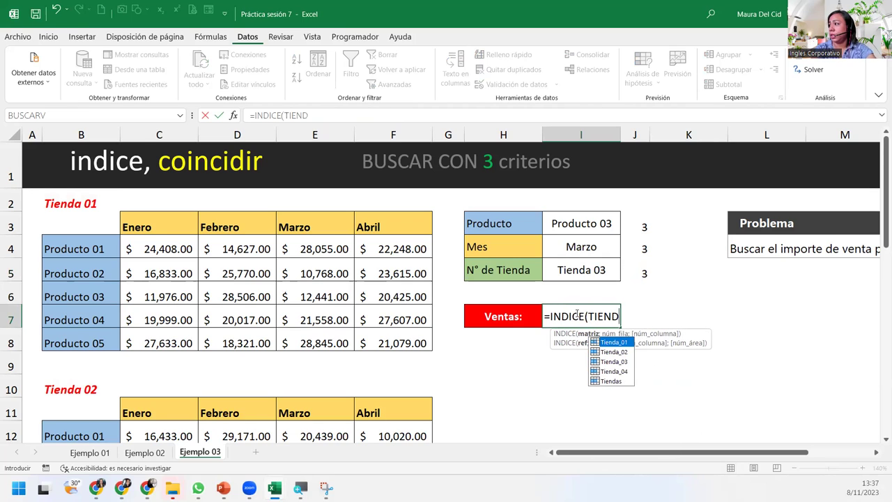
pyautogui.press('Tab')
pyautogui.write(';')
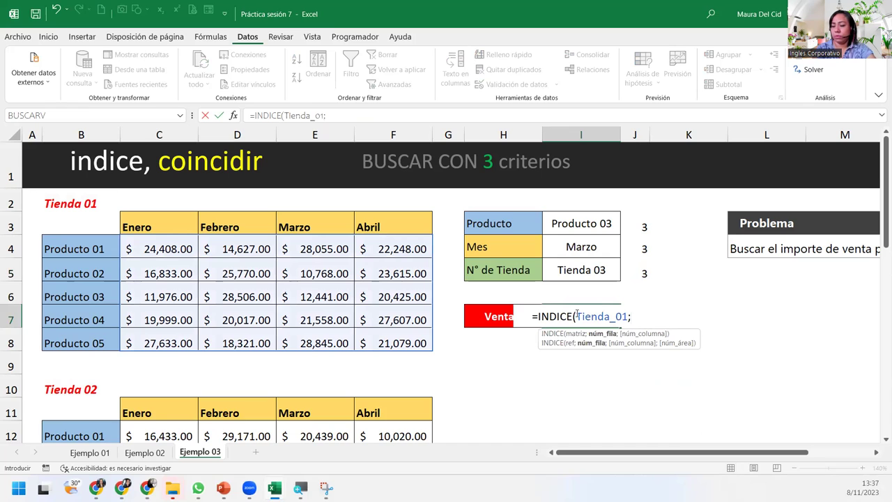
pyautogui.write('TIEND')
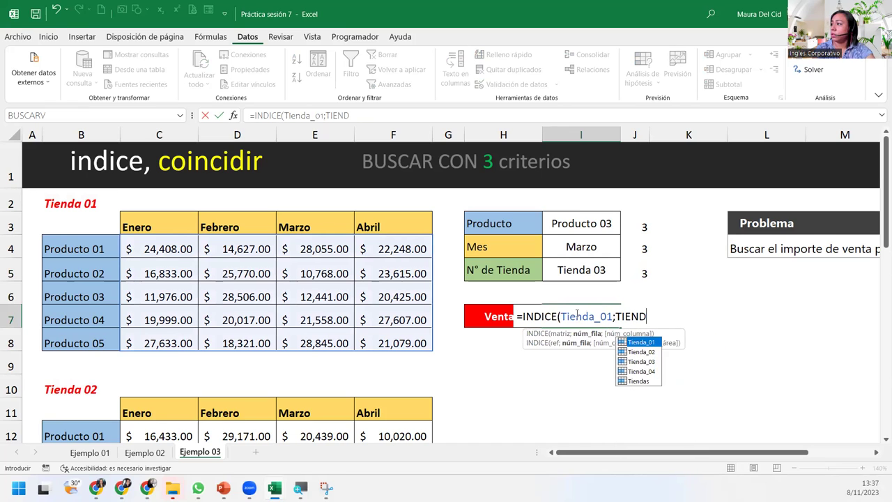
pyautogui.press('Down')
pyautogui.press('Tab')
pyautogui.write(';TIEND')
pyautogui.press('Down')
pyautogui.press('Down')
pyautogui.press('Tab')
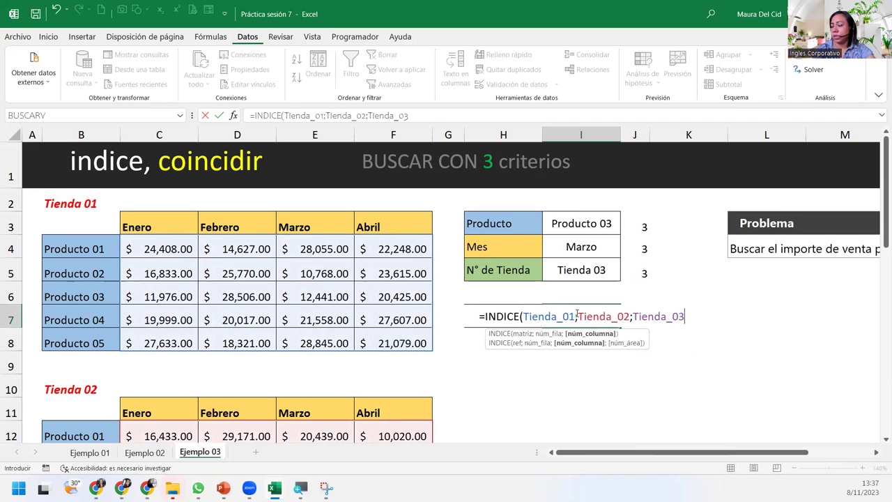
pyautogui.write(';TI')
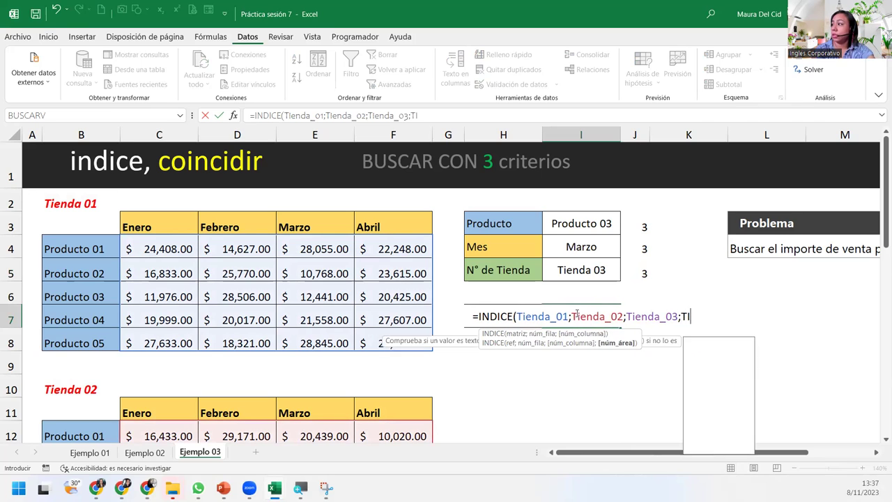
pyautogui.write('EN')
pyautogui.press('Down')
pyautogui.press('Down')
pyautogui.press('Down')
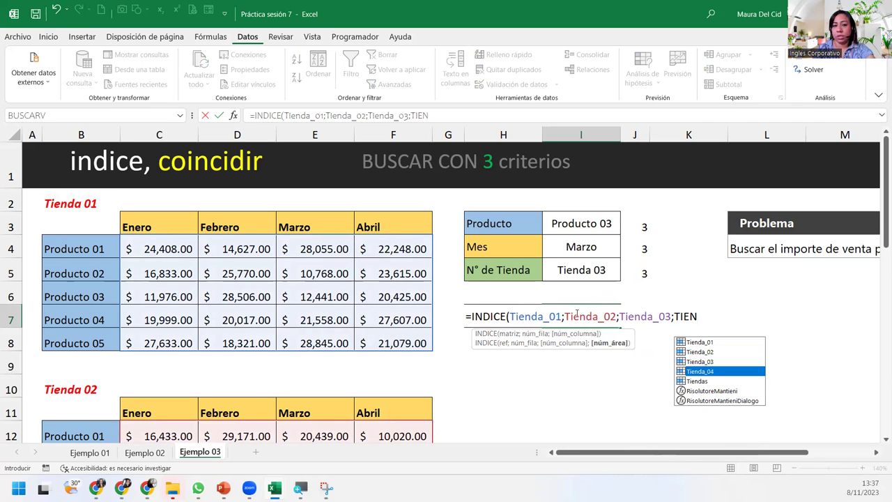
pyautogui.press('Tab')
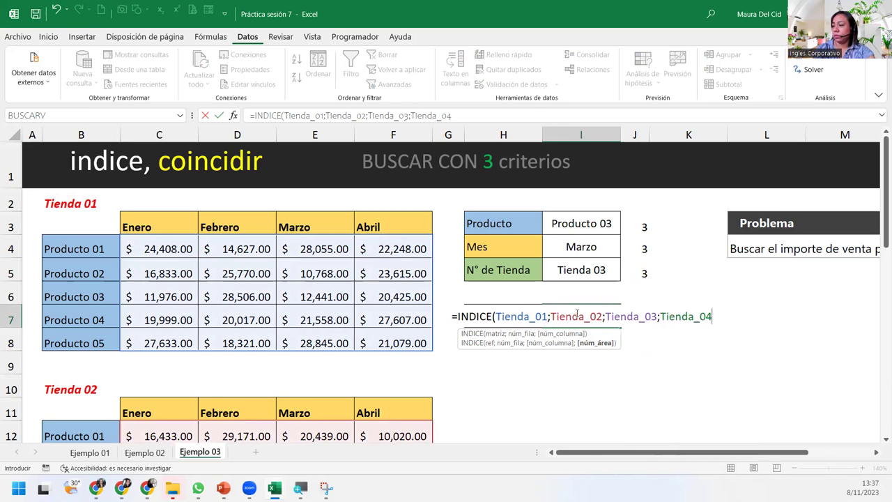
pyautogui.write(')')
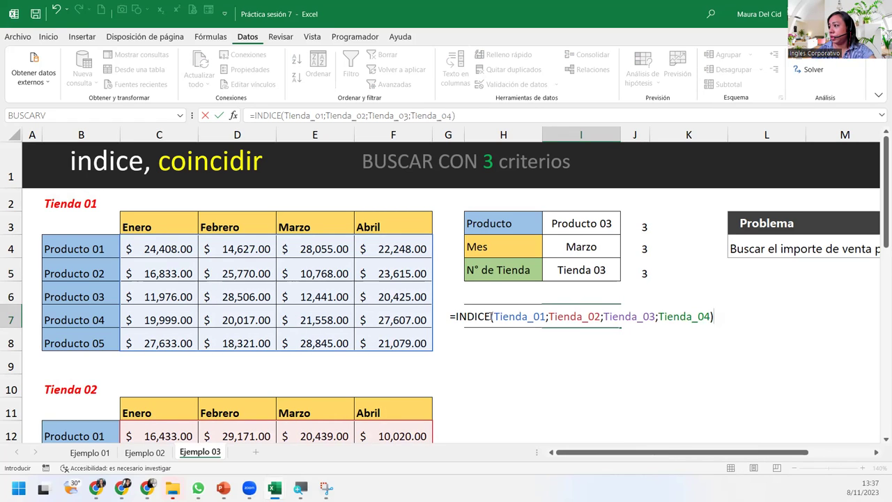
# Group the four store ranges in parentheses, add arguments 3;3;3, and commit
pyautogui.click(494, 316)
pyautogui.write('(')
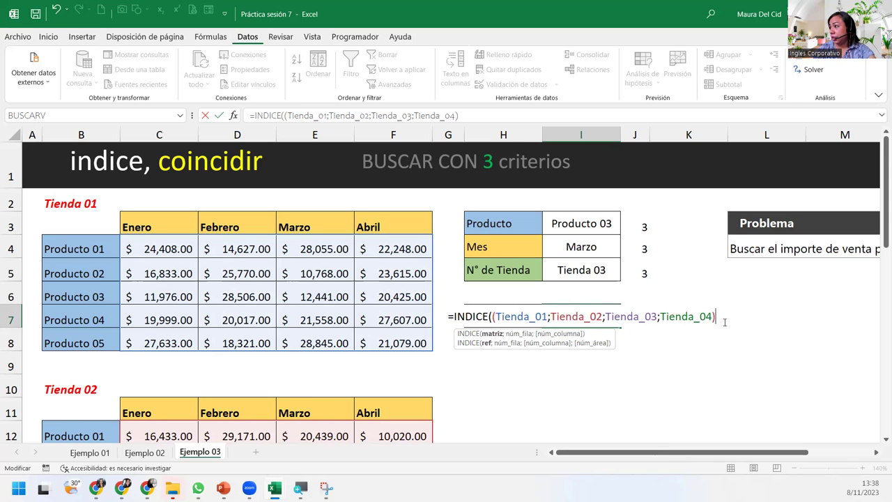
pyautogui.write(';')
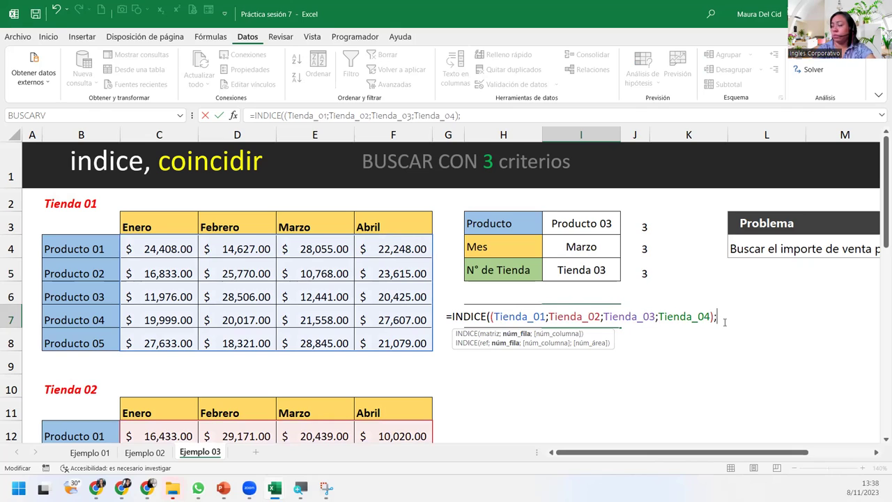
pyautogui.write('3;3')
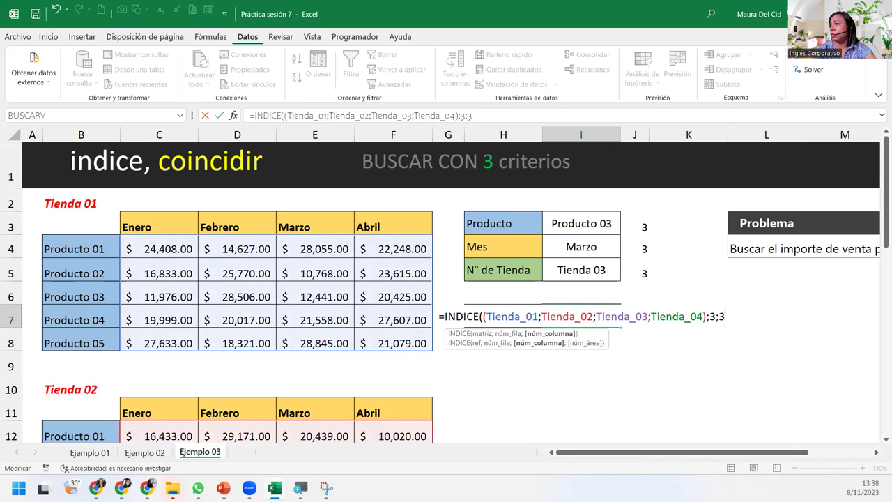
pyautogui.write(';3')
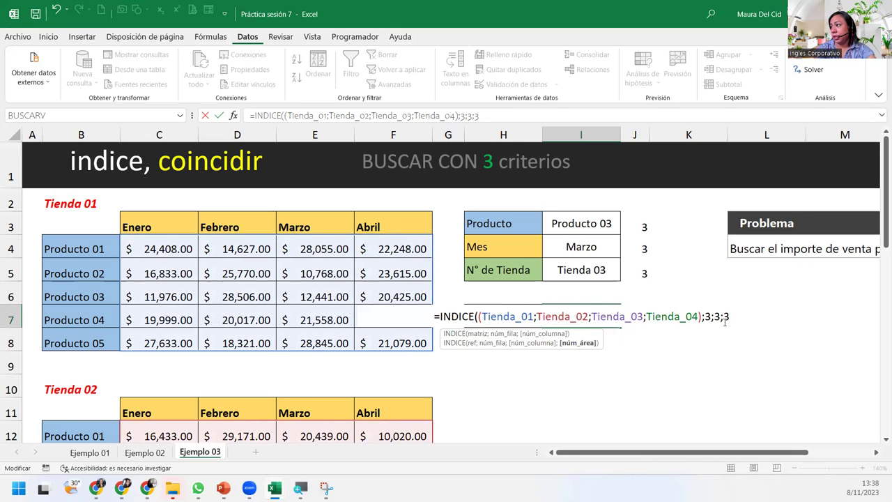
pyautogui.write(')')
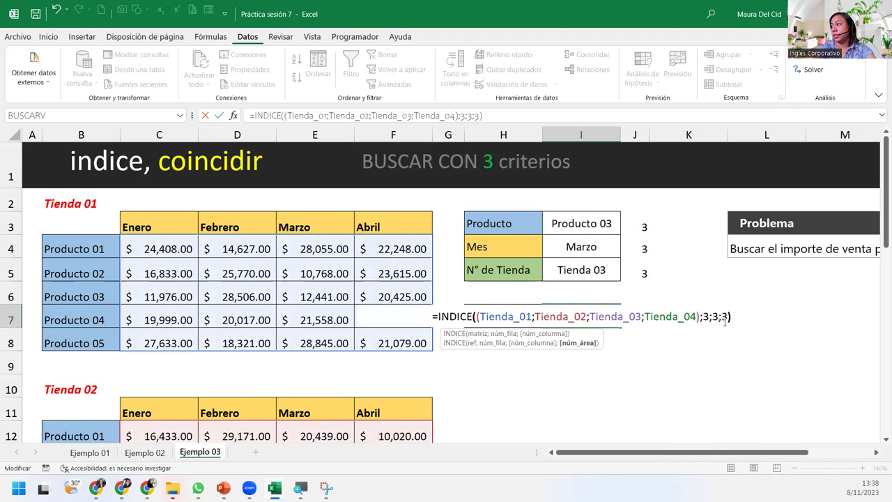
pyautogui.press('Return')
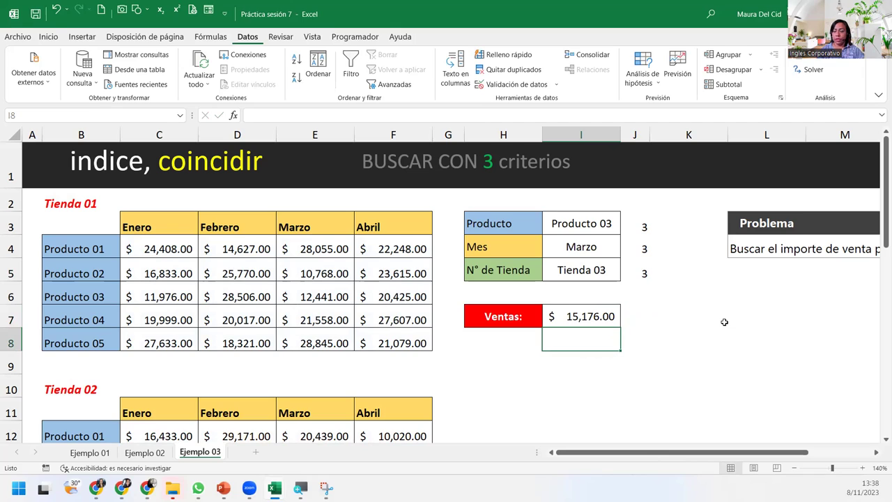
# Change the criteria to Febrero, Producto 01 and Tienda 02, giving Ventas 15,176.00
pyautogui.click(593, 248)
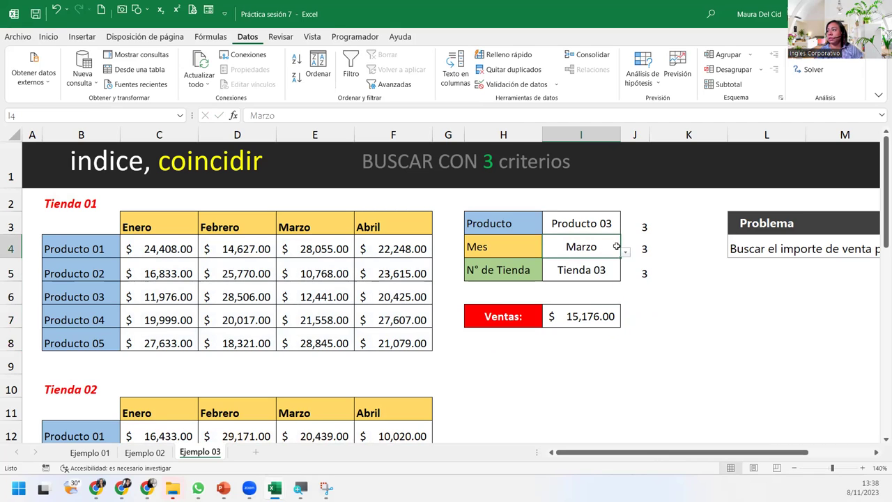
pyautogui.click(625, 254)
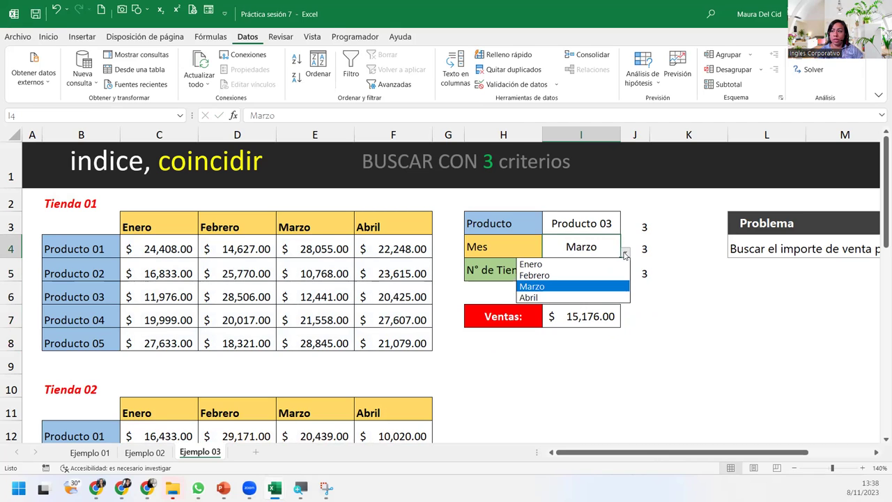
pyautogui.click(556, 275)
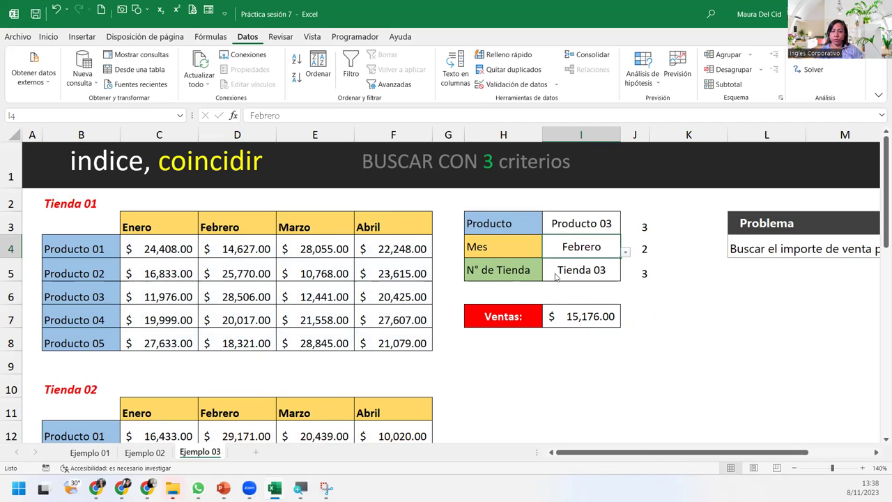
pyautogui.click(578, 225)
pyautogui.click(627, 230)
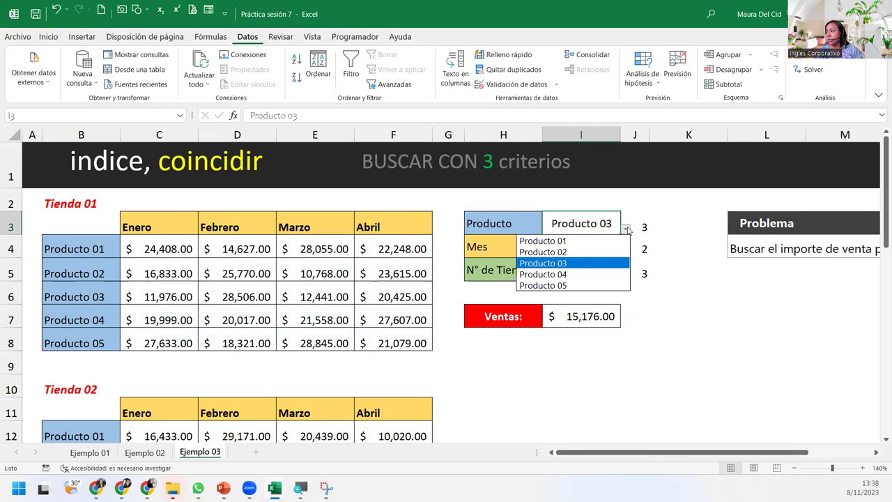
pyautogui.click(548, 242)
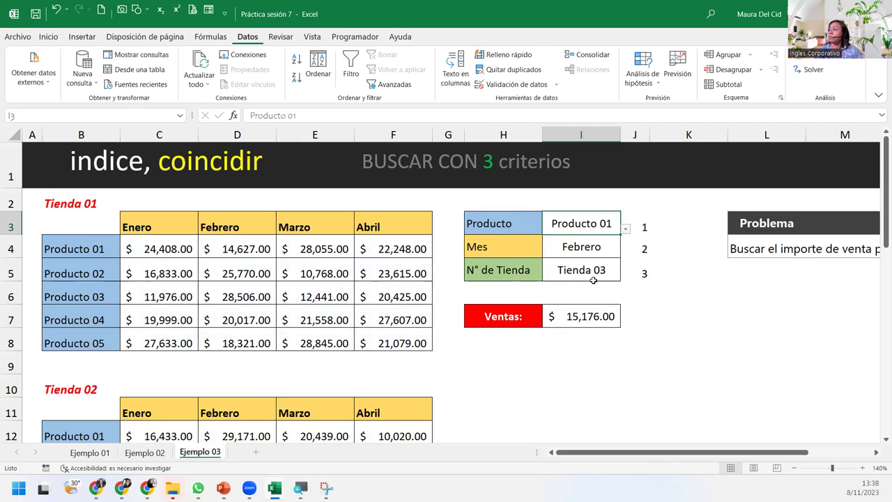
pyautogui.click(596, 270)
pyautogui.click(626, 276)
pyautogui.click(573, 297)
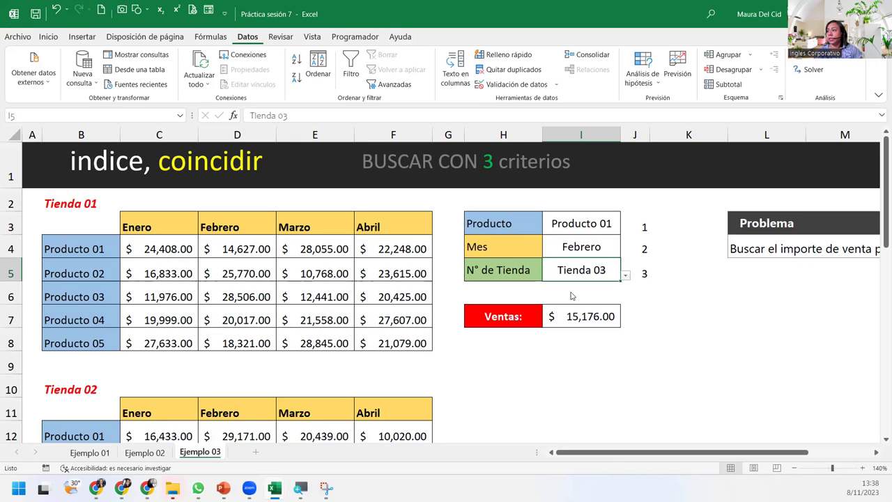
pyautogui.click(582, 312)
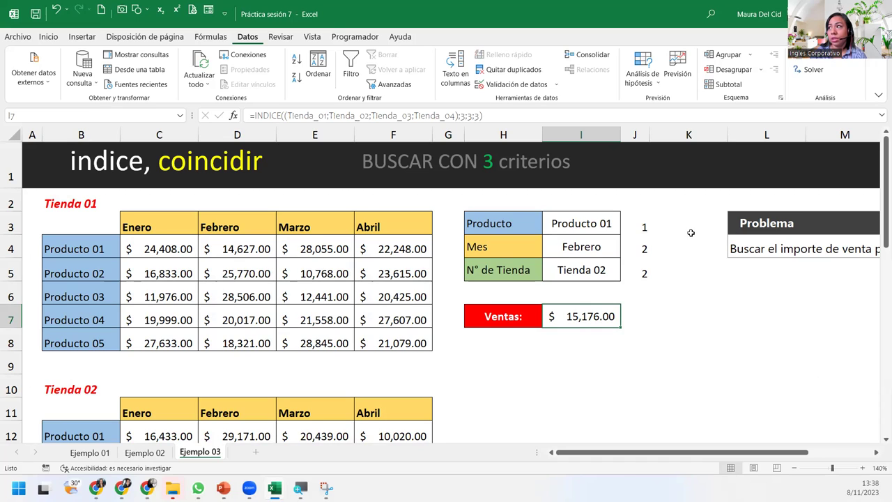
# Check the helper formulas in J3, J4, J5 and the Ventas formula in I7
pyautogui.click(644, 224)
pyautogui.click(642, 243)
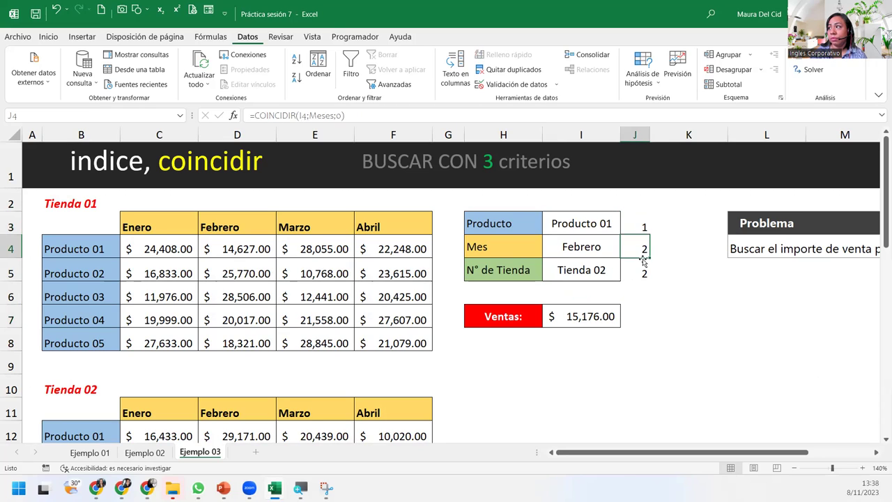
pyautogui.click(640, 266)
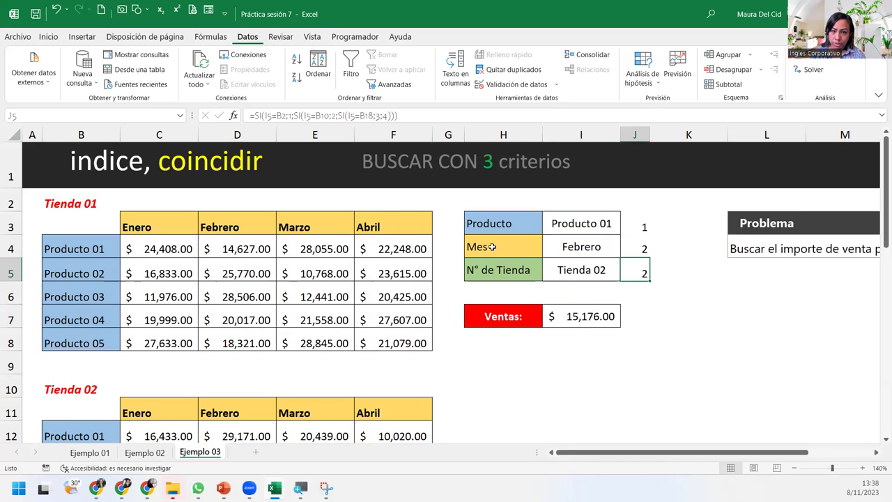
pyautogui.click(573, 319)
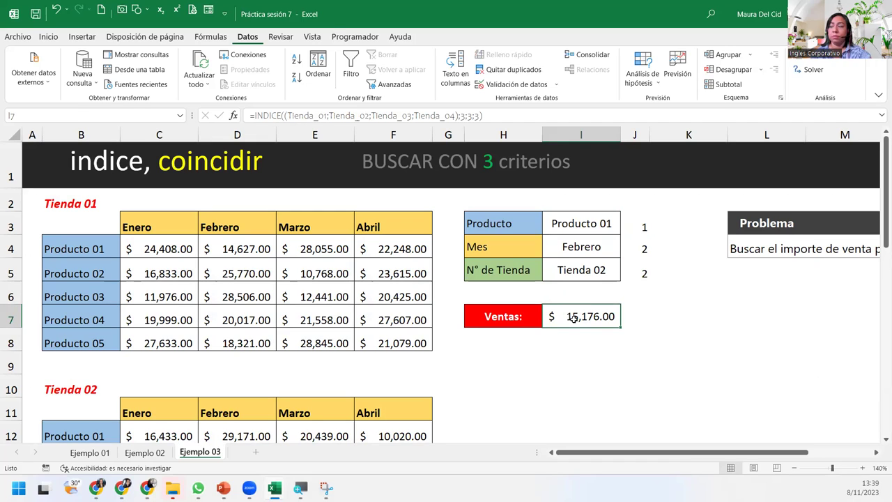
# Replace the three hard-coded 3s in I7's INDICE formula with J3, J4 and J5
pyautogui.doubleClick(572, 319)
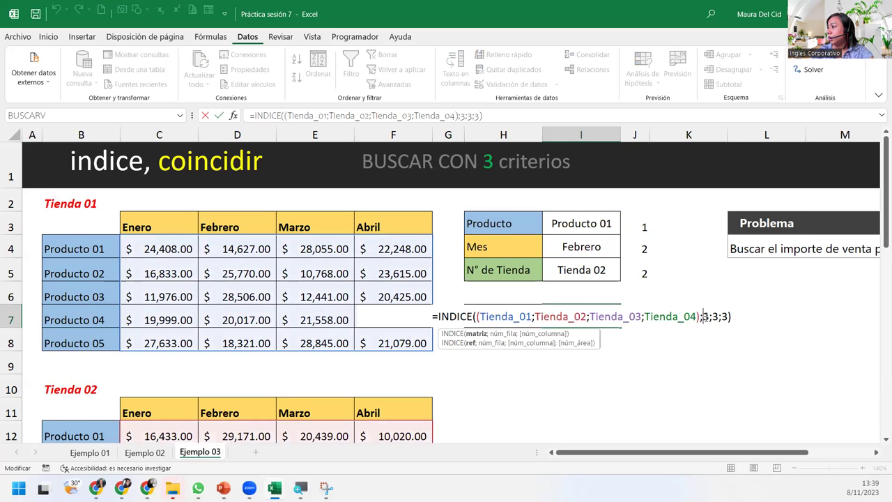
pyautogui.click(493, 343)
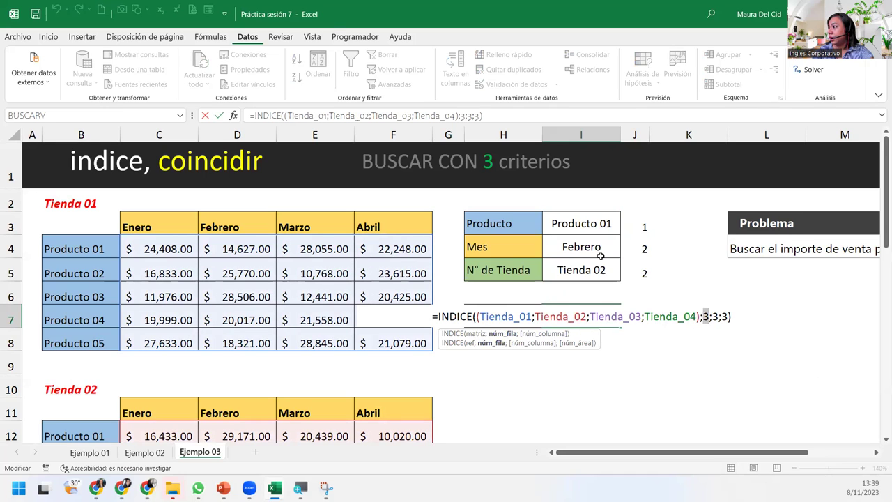
pyautogui.click(653, 224)
pyautogui.click(634, 229)
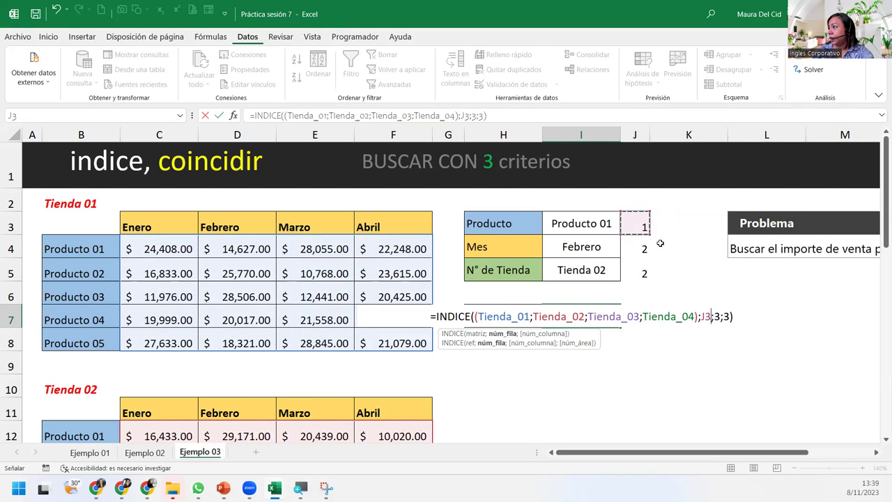
pyautogui.click(714, 317)
pyautogui.click(534, 343)
pyautogui.click(633, 253)
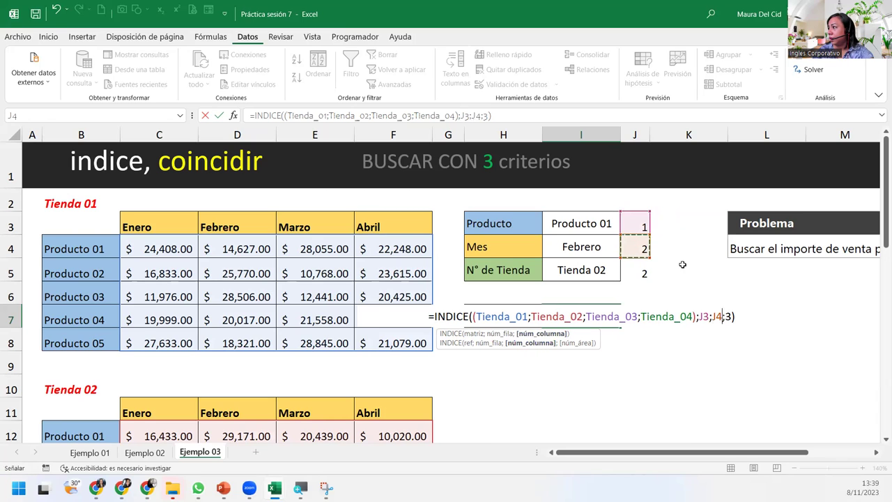
pyautogui.click(722, 317)
pyautogui.click(573, 343)
pyautogui.click(632, 270)
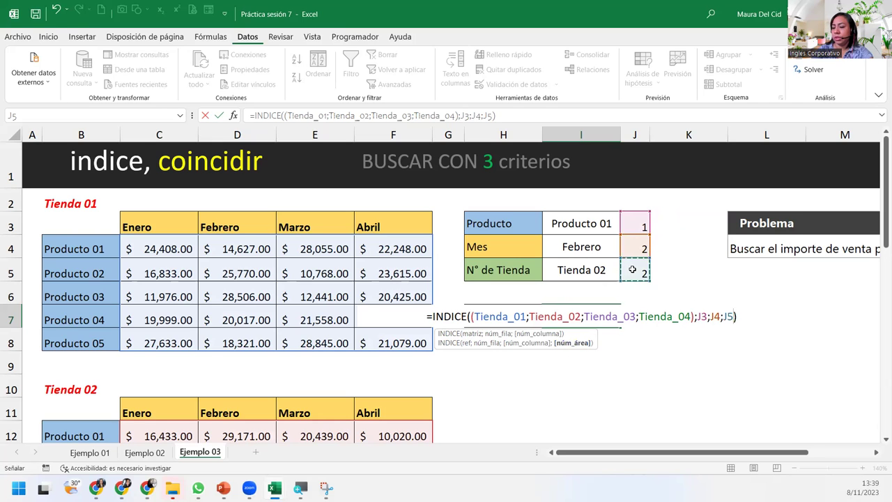
pyautogui.press('Return')
# Try Marzo as the month and Tienda 04 as the store
pyautogui.click(606, 246)
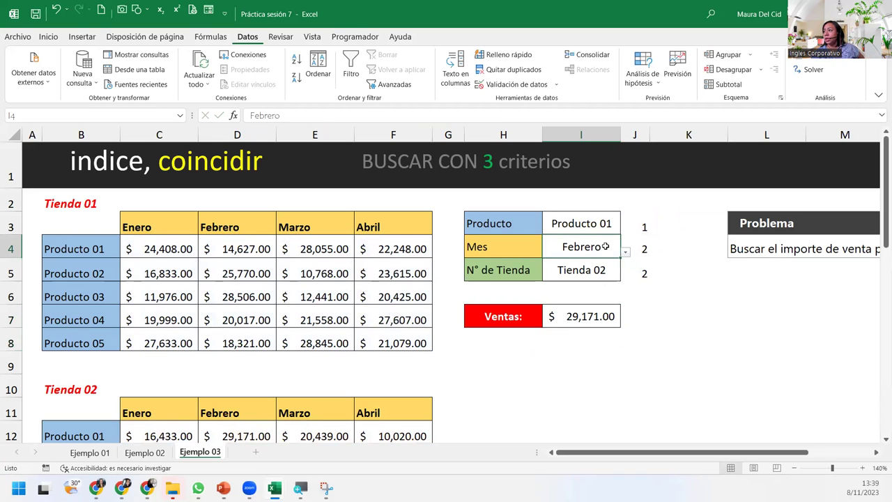
pyautogui.click(627, 247)
pyautogui.click(616, 249)
pyautogui.click(625, 253)
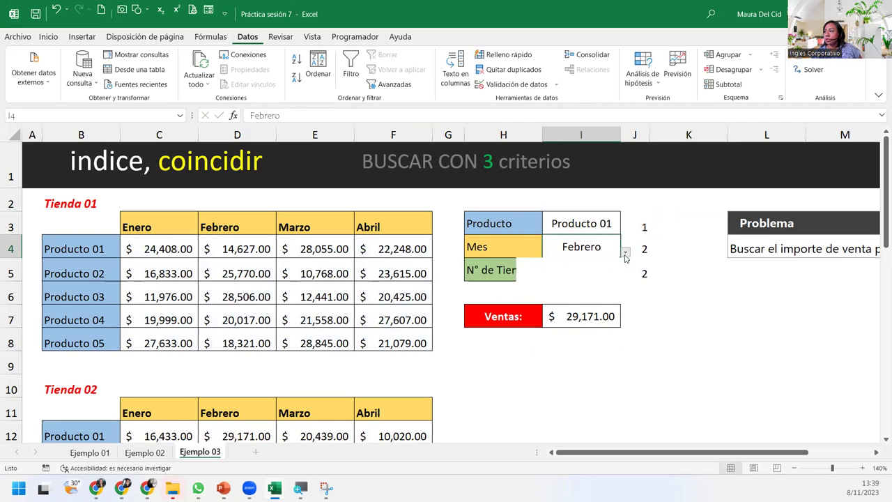
pyautogui.click(613, 287)
pyautogui.click(617, 276)
pyautogui.click(625, 277)
pyautogui.click(620, 319)
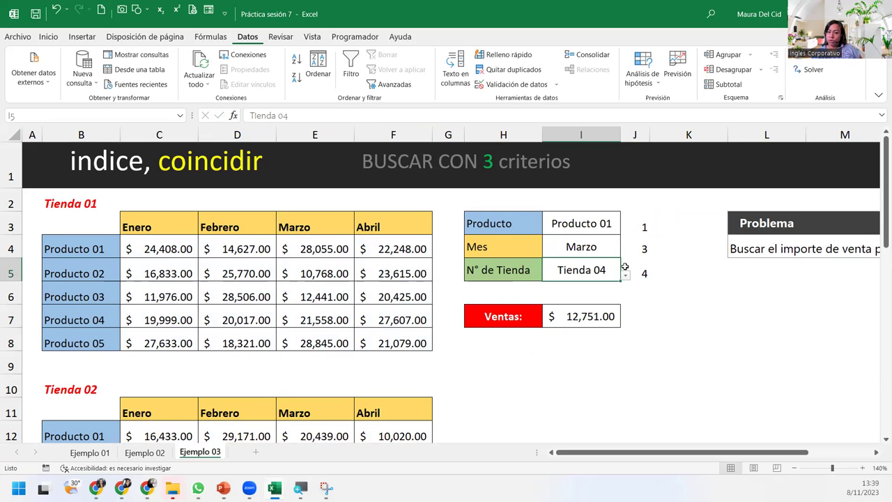
# Set the criteria to Abril, Tienda 01 and Producto 05
pyautogui.click(603, 241)
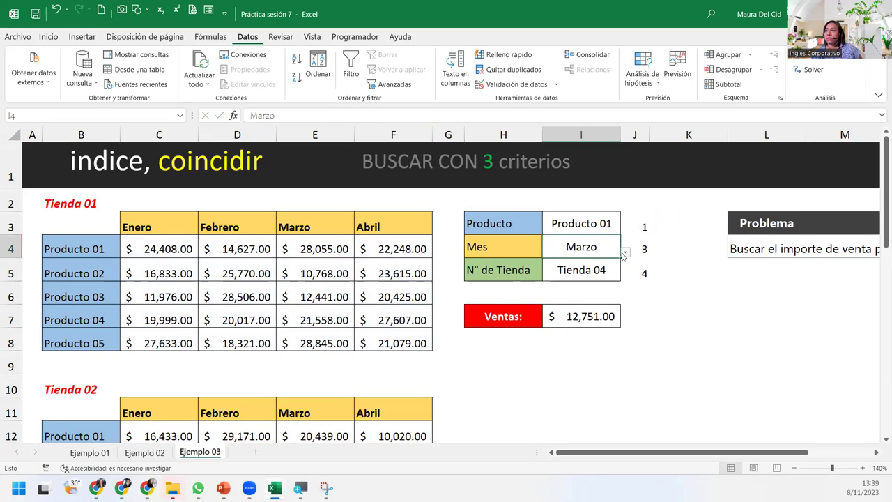
pyautogui.click(625, 252)
pyautogui.click(541, 297)
pyautogui.click(598, 270)
pyautogui.click(625, 275)
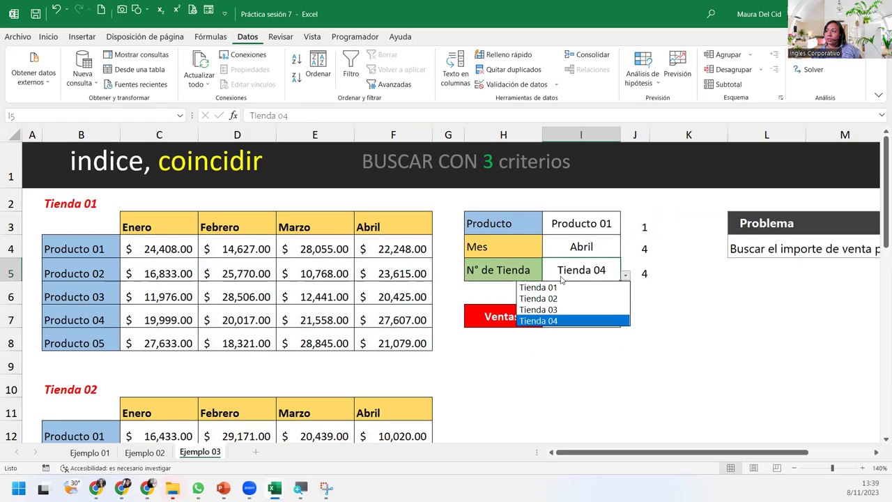
pyautogui.click(538, 287)
pyautogui.click(616, 223)
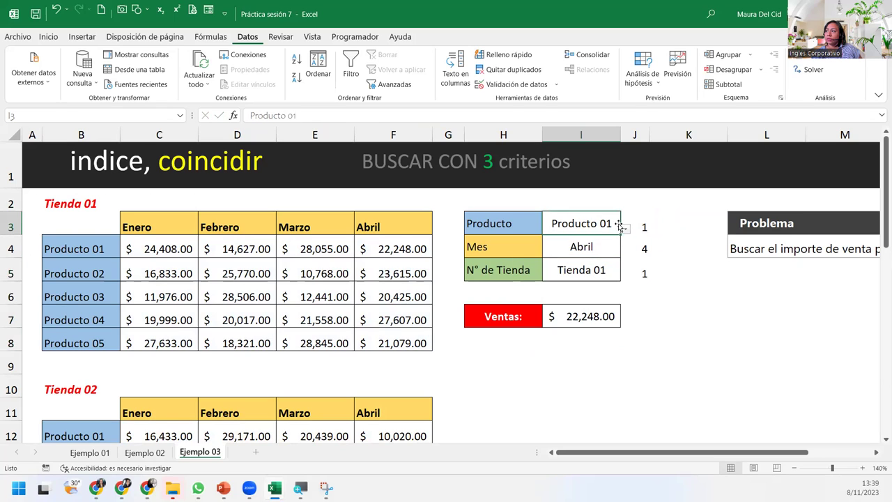
pyautogui.click(626, 228)
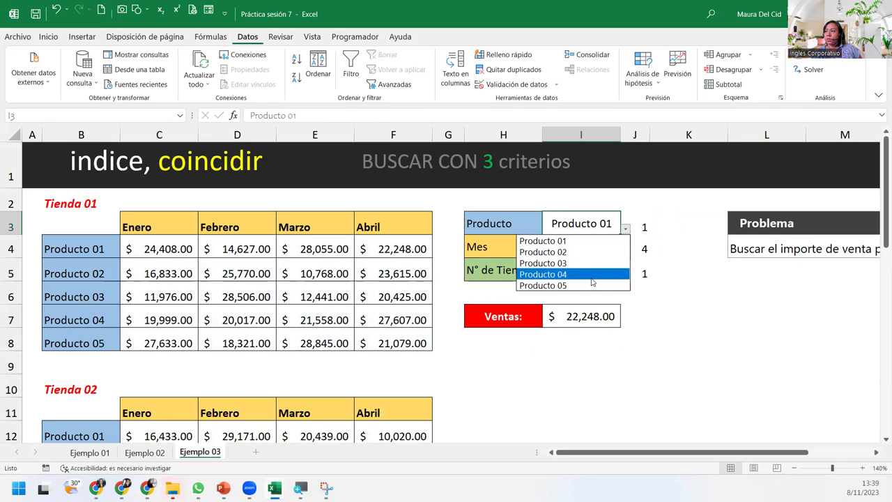
pyautogui.click(591, 285)
# Check the helper positions 5, 4, 1 in J3:J5 and the Ventas result 21,079.00
pyautogui.click(641, 219)
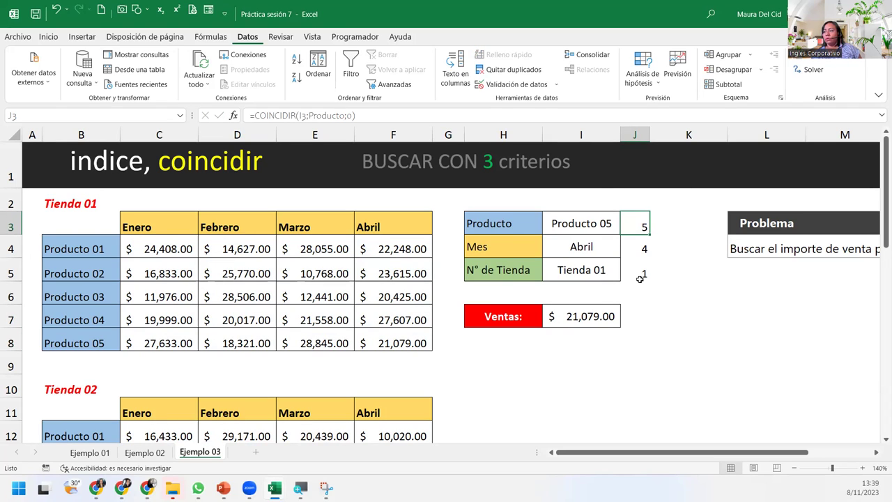
pyautogui.click(592, 343)
pyautogui.moveTo(635, 222); pyautogui.dragTo(639, 272)
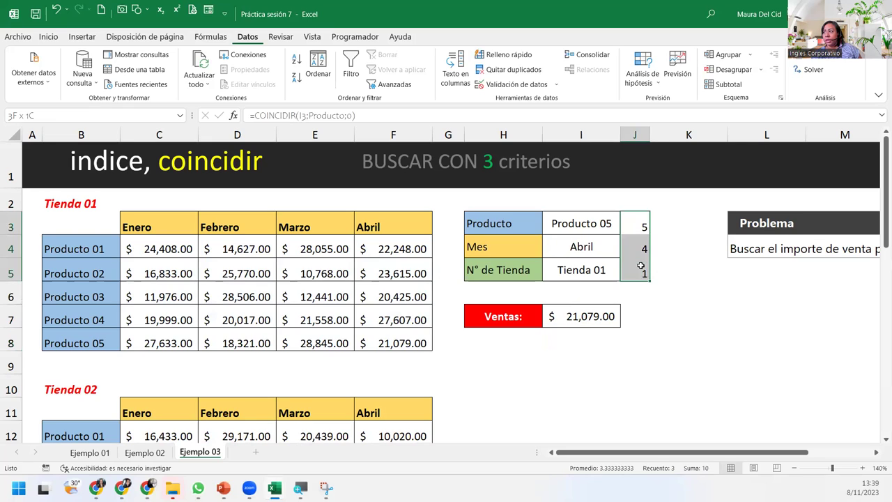
pyautogui.click(526, 375)
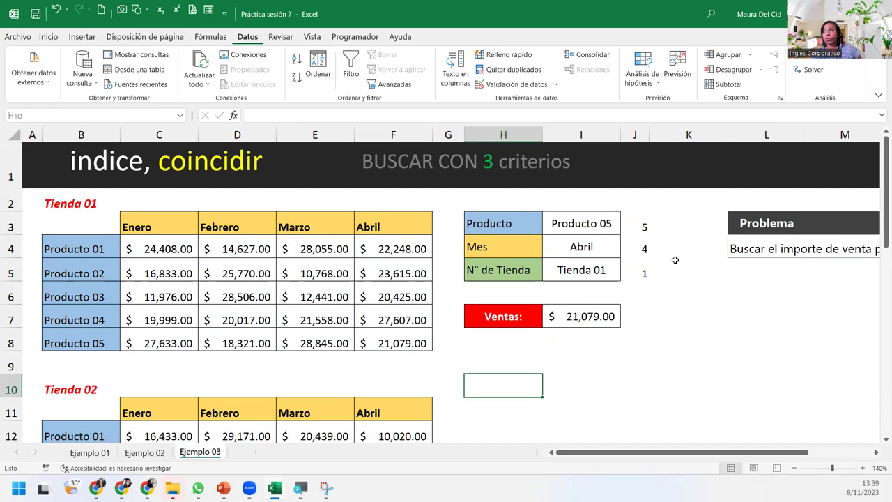
pyautogui.click(565, 314)
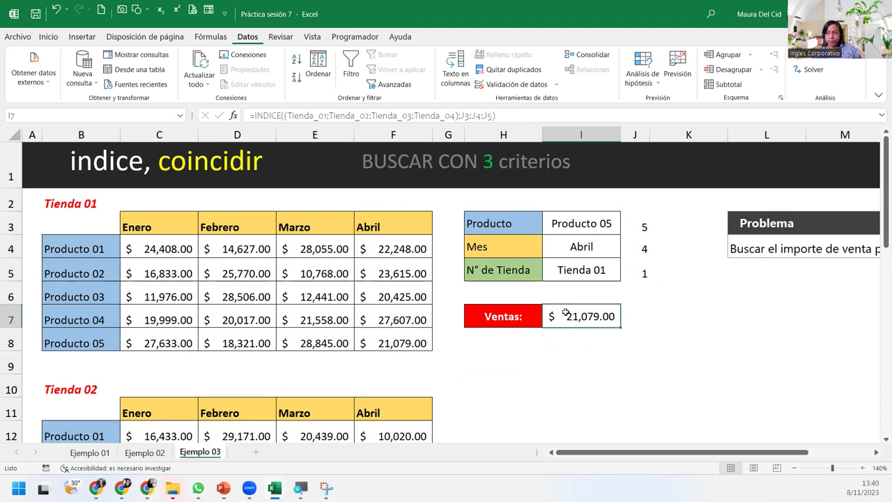
# Delete the INDICE formula from the Ventas cell I7, leaving it empty
pyautogui.doubleClick(566, 314)
pyautogui.moveTo(752, 313); pyautogui.dragTo(410, 318)
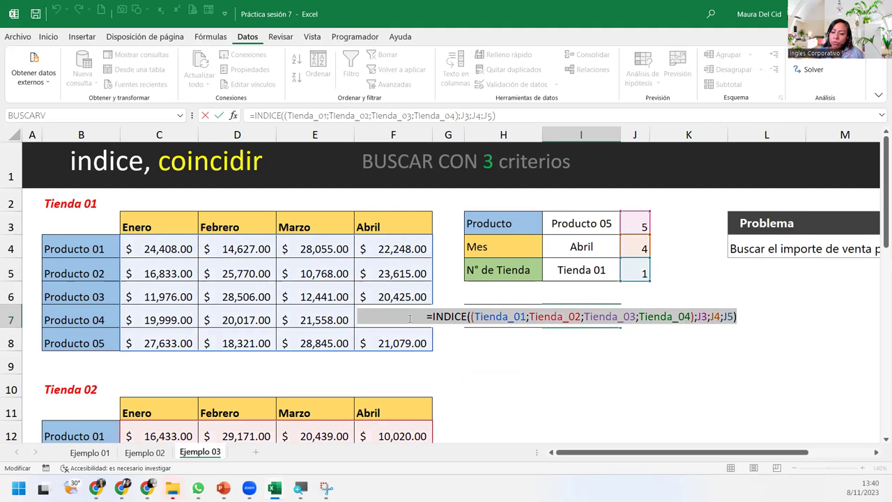
pyautogui.press('Delete')
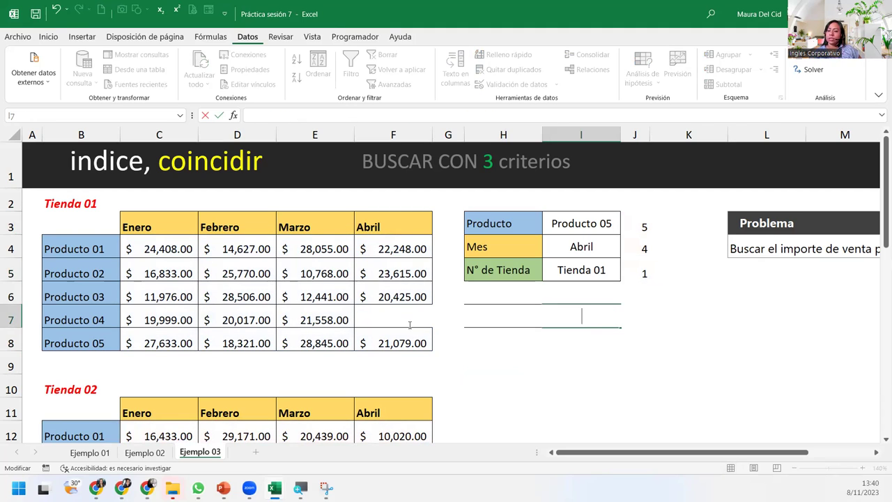
pyautogui.press('Return')
pyautogui.click(572, 307)
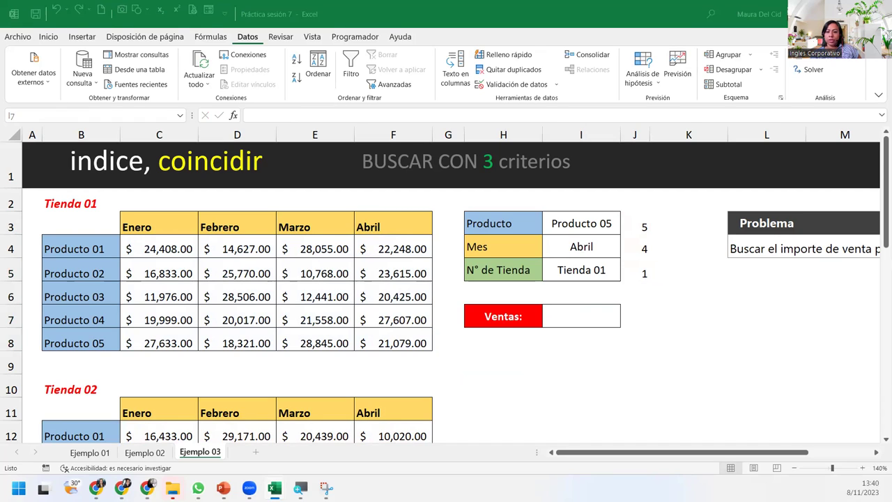
# Check the helper values 5, 4, 1 in J3:J5 and leave I7 empty
pyautogui.click(648, 231)
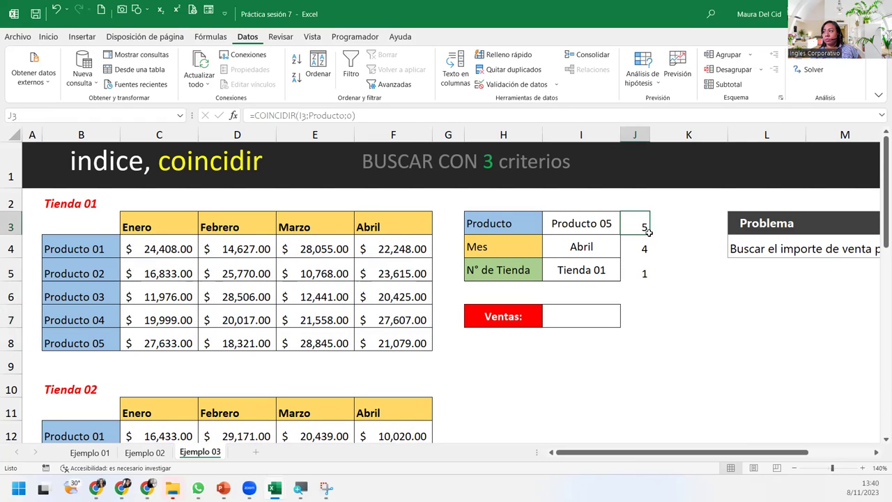
pyautogui.moveTo(647, 231); pyautogui.dragTo(697, 273)
pyautogui.click(561, 314)
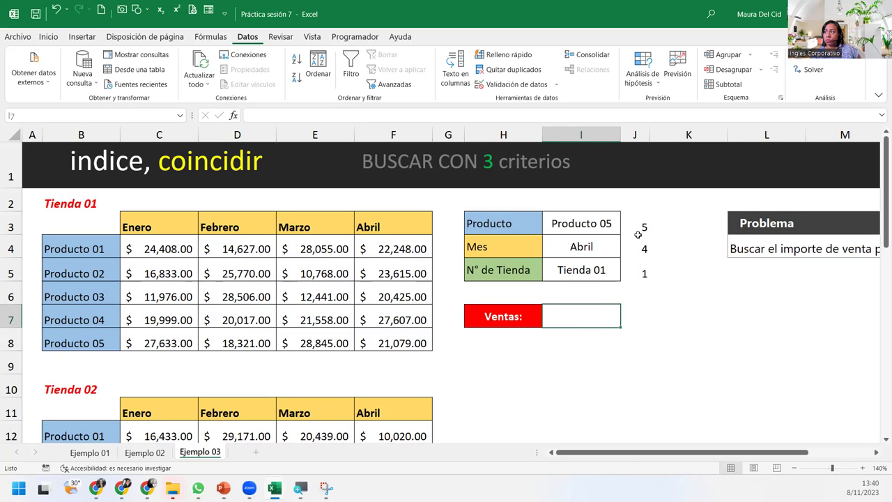
pyautogui.doubleClick(588, 316)
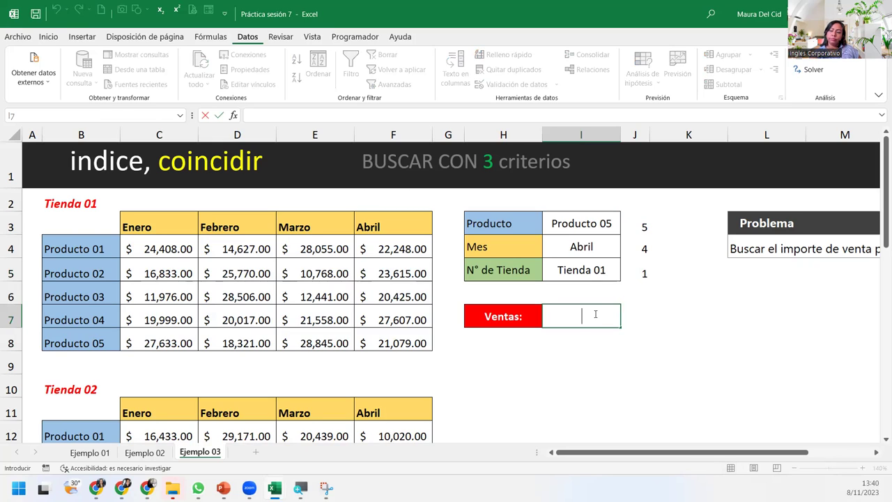
pyautogui.press('Return')
pyautogui.click(595, 314)
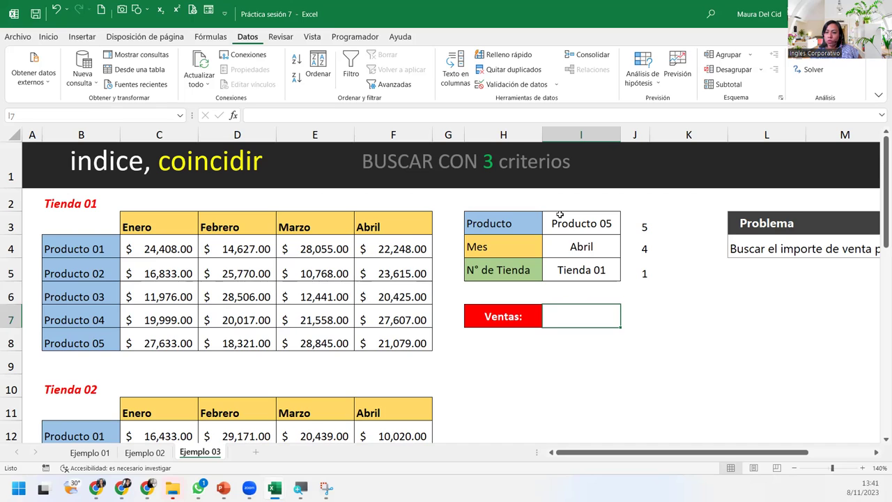
# Commit the store-number SI helper in J5 so it returns 1 for Tienda 01
pyautogui.click(634, 283)
pyautogui.click(635, 271)
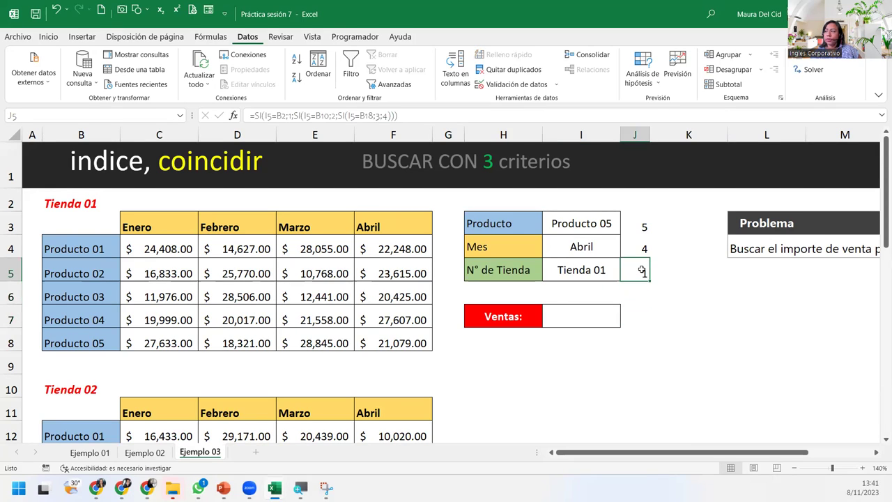
pyautogui.moveTo(706, 452); pyautogui.dragTo(769, 452)
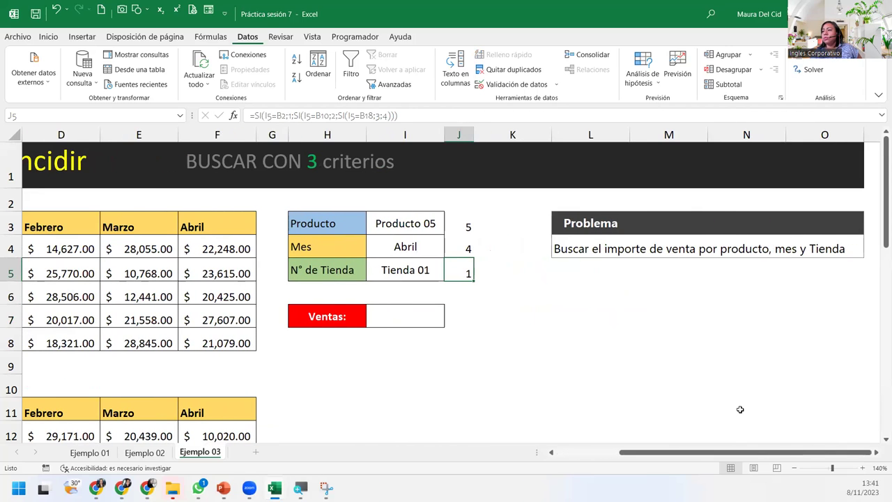
pyautogui.doubleClick(459, 271)
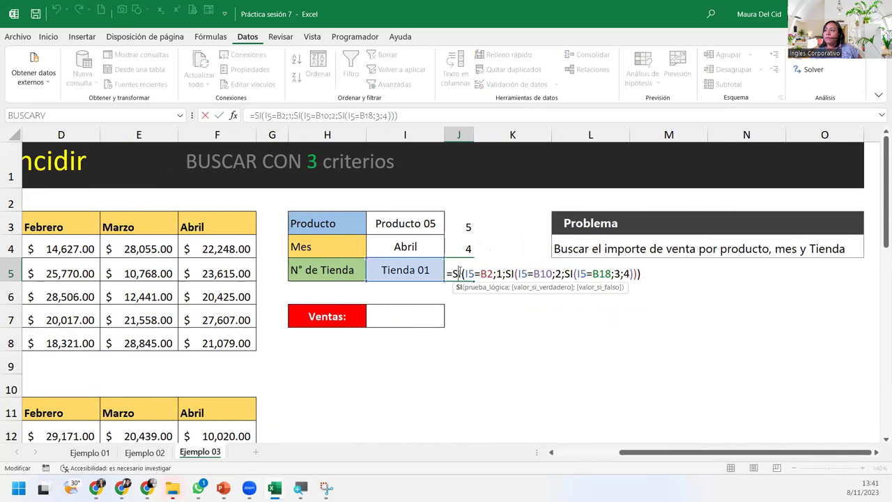
pyautogui.click(656, 274)
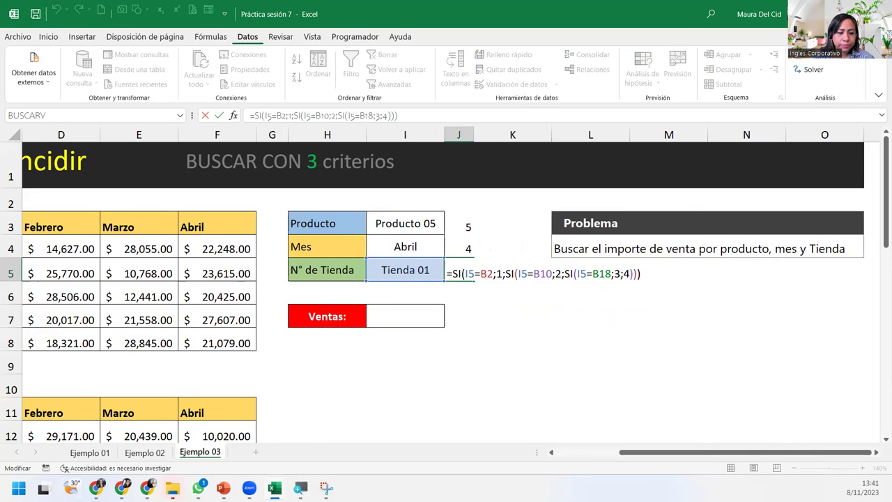
pyautogui.hotkey('alt', 'Tab')
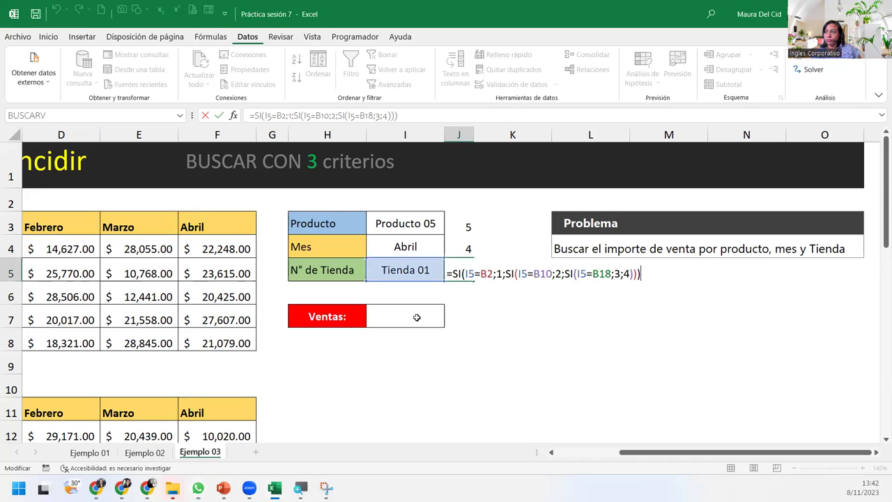
pyautogui.press('Return')
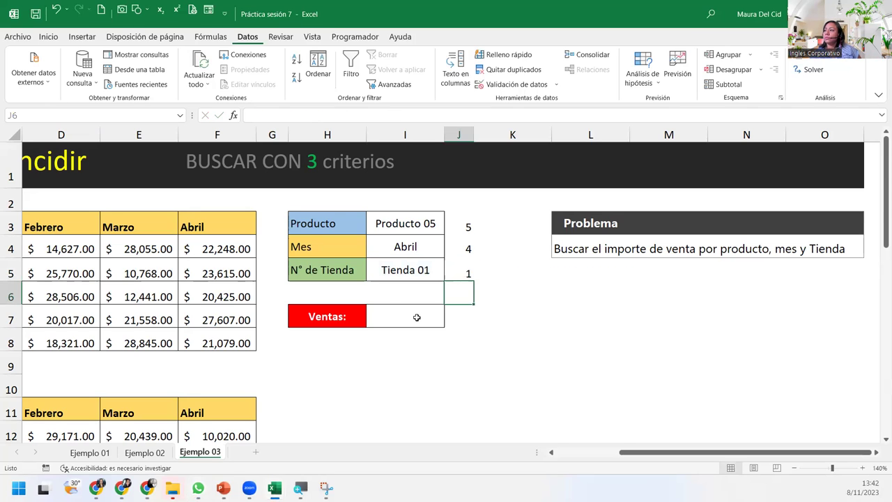
# Select the empty Ventas cell I7 without entering anything
pyautogui.click(416, 317)
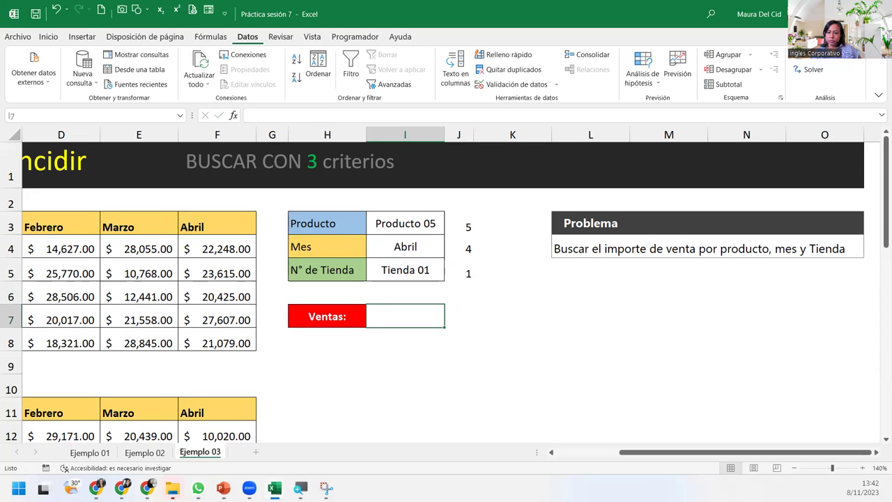
pyautogui.hotkey('alt', 'Tab')
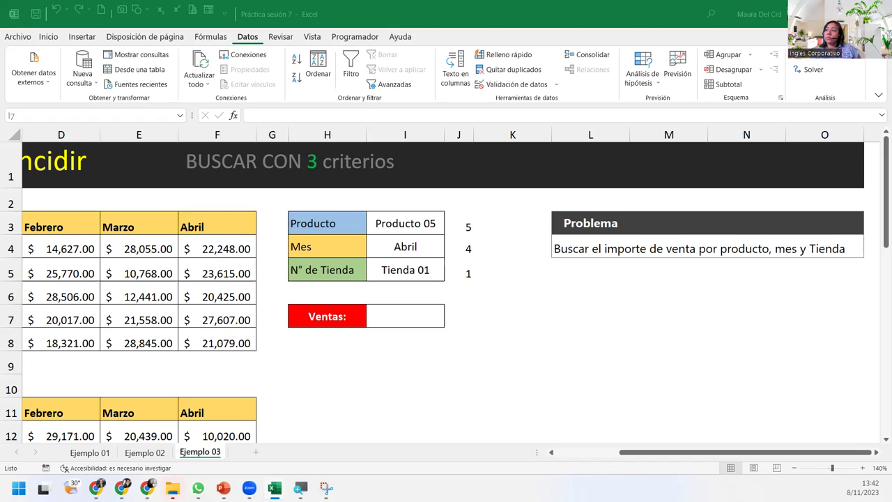
pyautogui.press('F2')
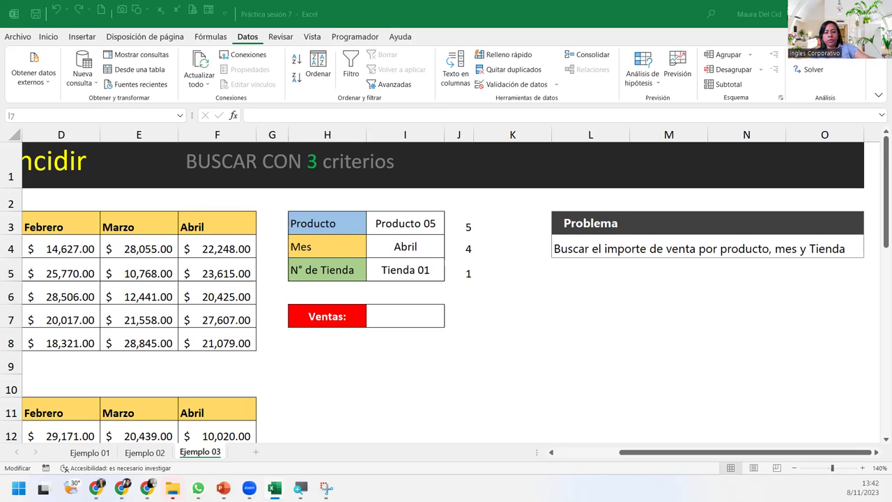
pyautogui.press('Escape')
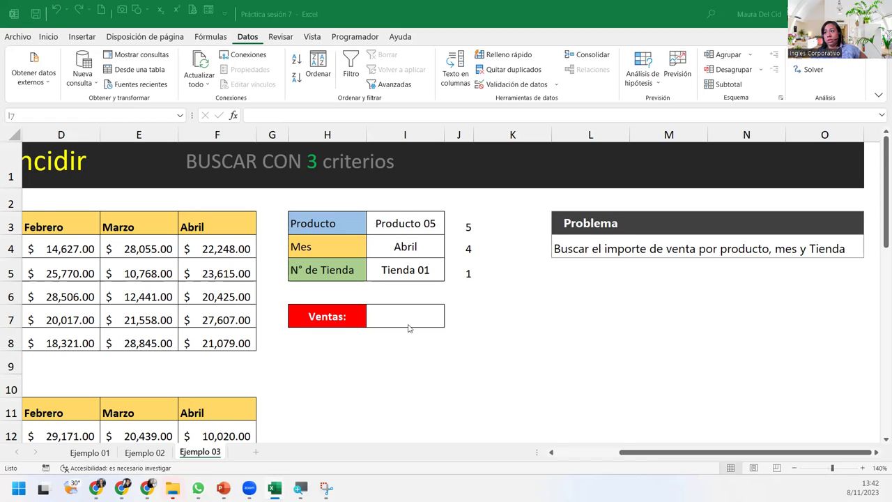
pyautogui.click(416, 317)
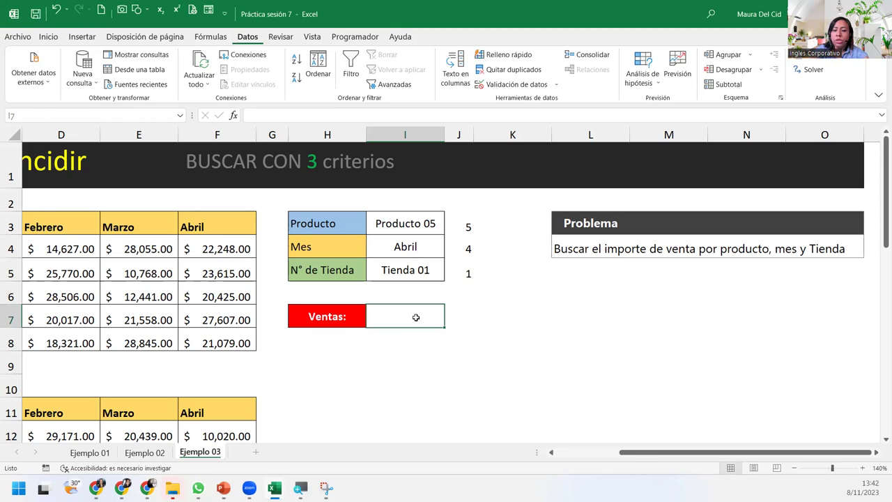
# Start I7 with =INDICE(( and insert the Tienda_01 named range followed by a semicolon
pyautogui.write('=INDICE(')
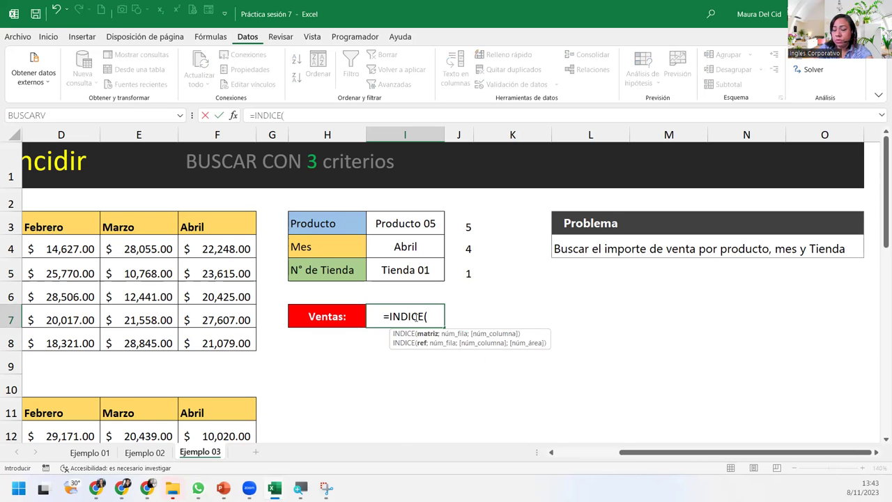
pyautogui.write('(')
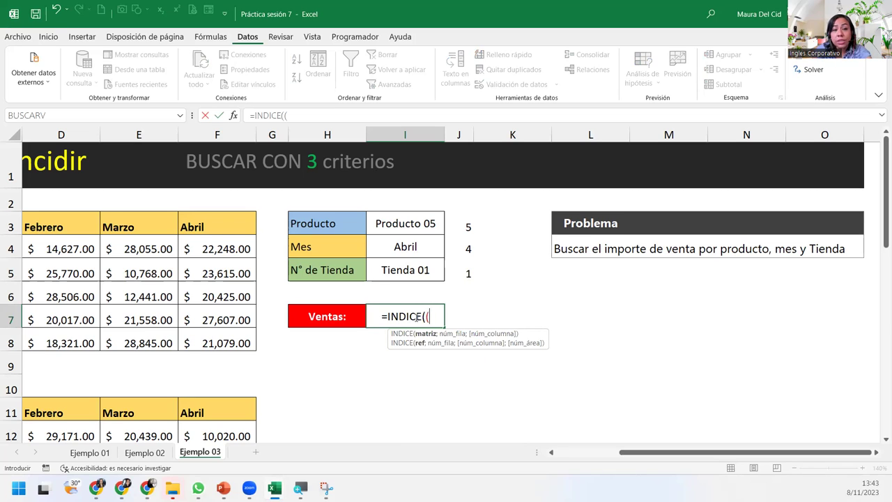
pyautogui.write('TIE')
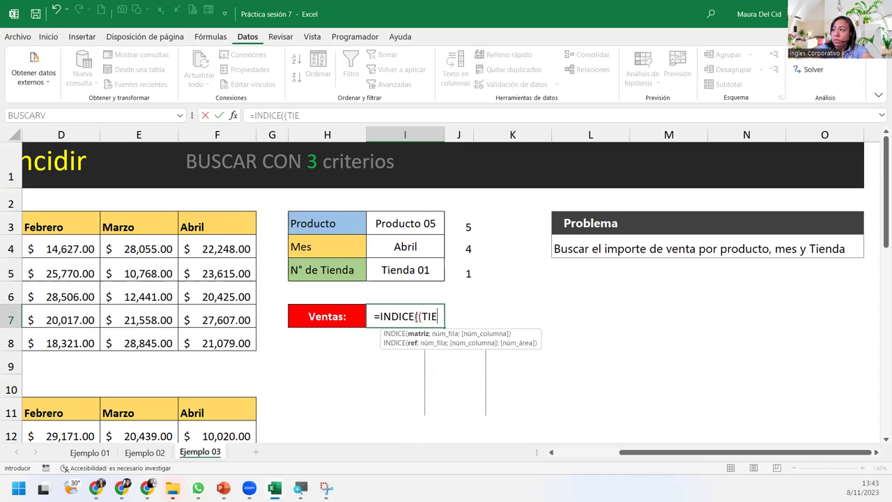
pyautogui.write('ND')
pyautogui.press('Tab')
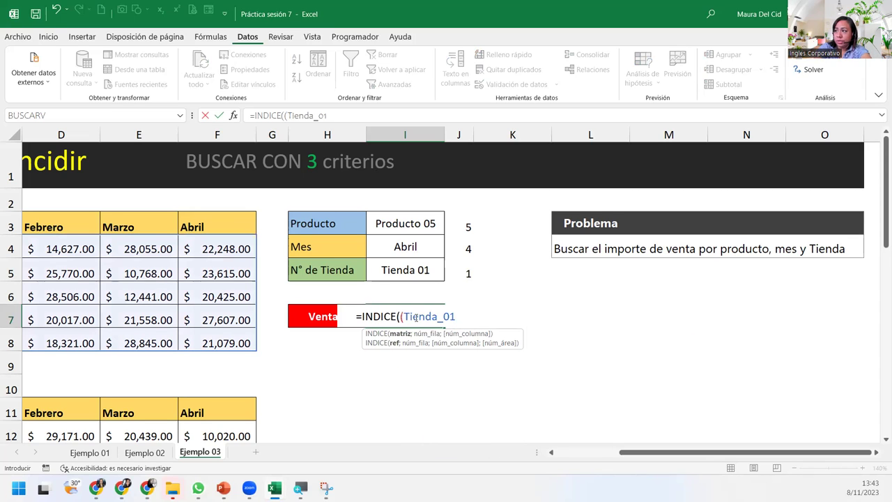
pyautogui.write(';')
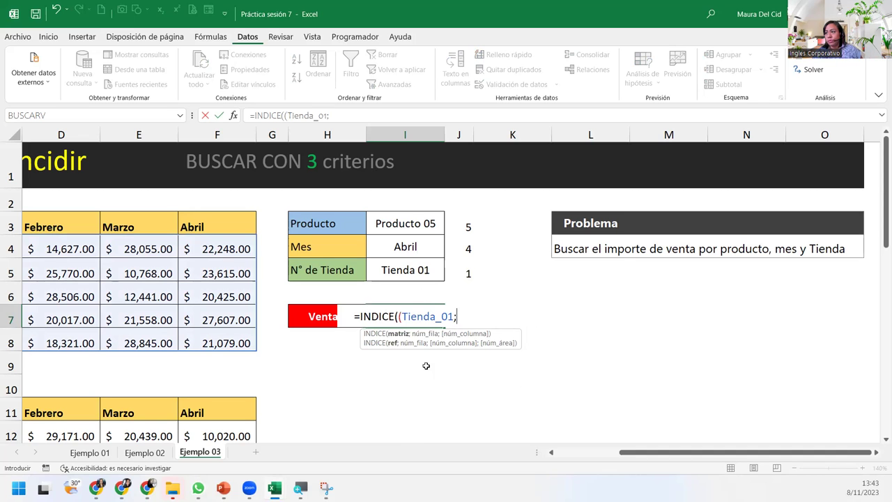
# Add the Tienda_02, Tienda_03 and Tienda_04 ranges, separated by semicolons, and close the parenthesis
pyautogui.moveTo(632, 458); pyautogui.dragTo(568, 458)
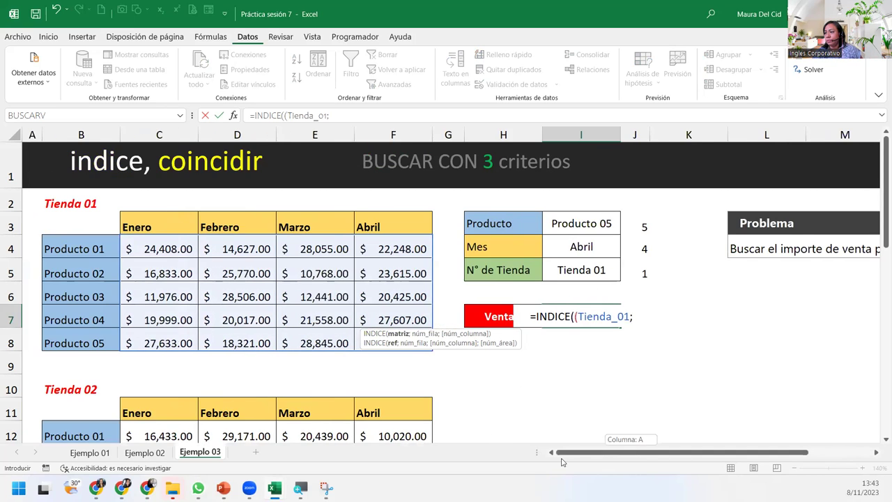
pyautogui.scroll(-3, 159, 273)
pyautogui.moveTo(151, 199); pyautogui.dragTo(397, 297)
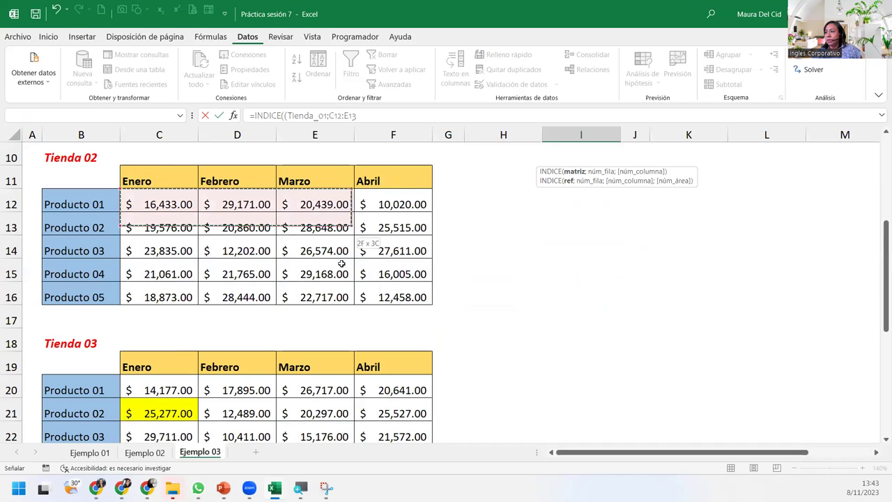
pyautogui.write(';')
pyautogui.moveTo(142, 383)
pyautogui.mouseDown()
pyautogui.moveTo(374, 468)
pyautogui.moveTo(404, 383)
pyautogui.mouseUp()
pyautogui.write(';')
pyautogui.scroll(-2, 309, 368)
pyautogui.moveTo(173, 344); pyautogui.dragTo(386, 472)
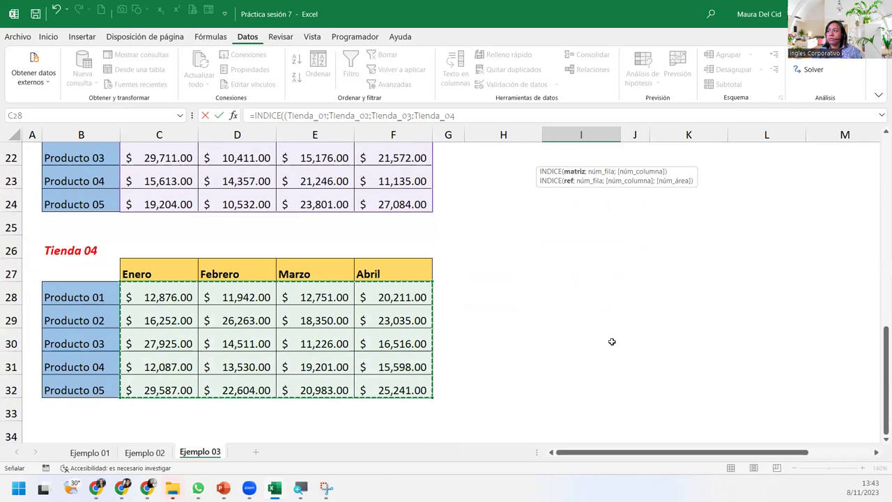
pyautogui.scroll(7, 611, 341)
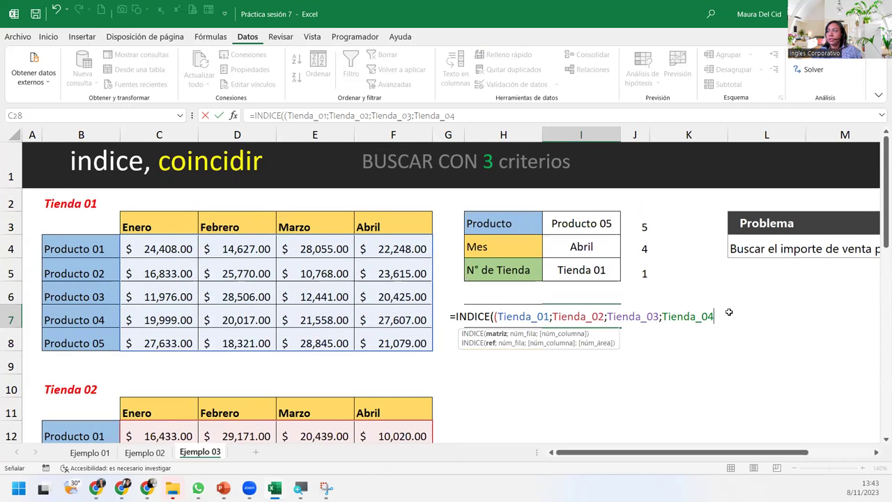
pyautogui.write(')')
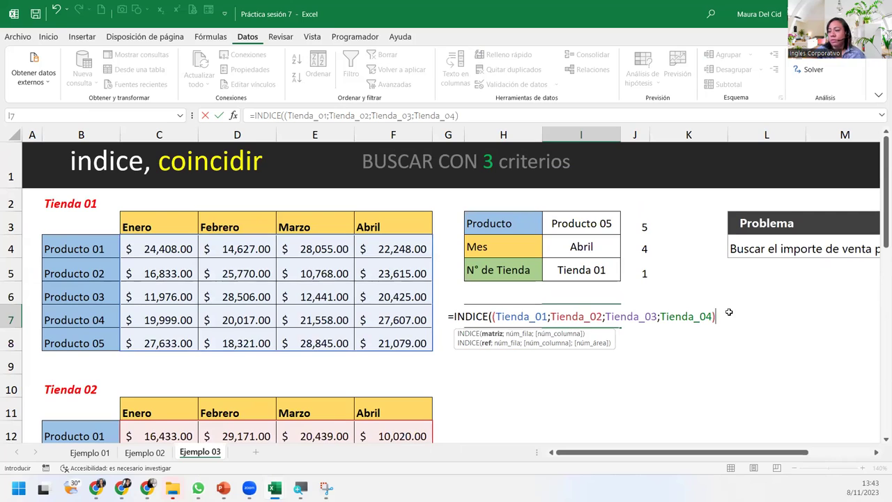
pyautogui.write(';')
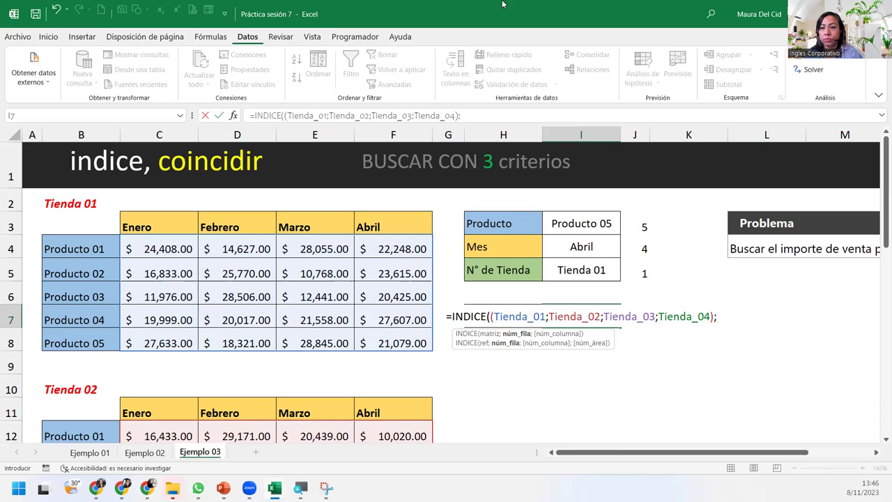
pyautogui.hotkey('alt', 'Tab')
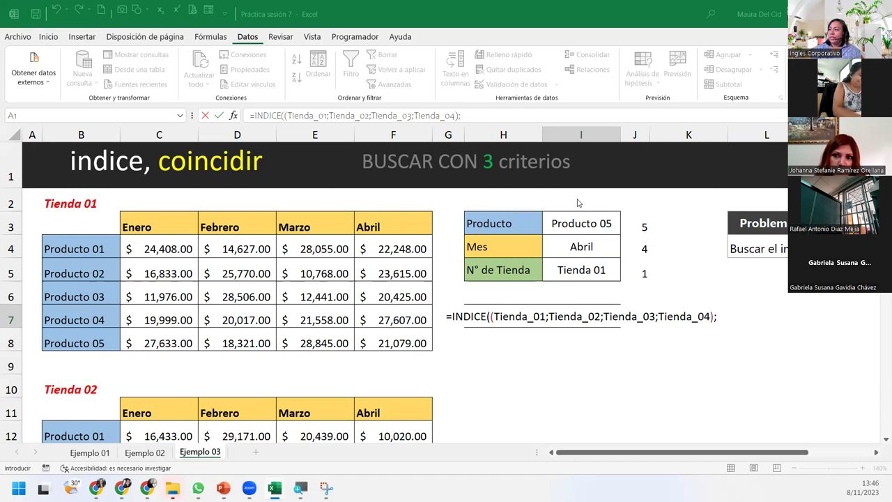
pyautogui.click(724, 316)
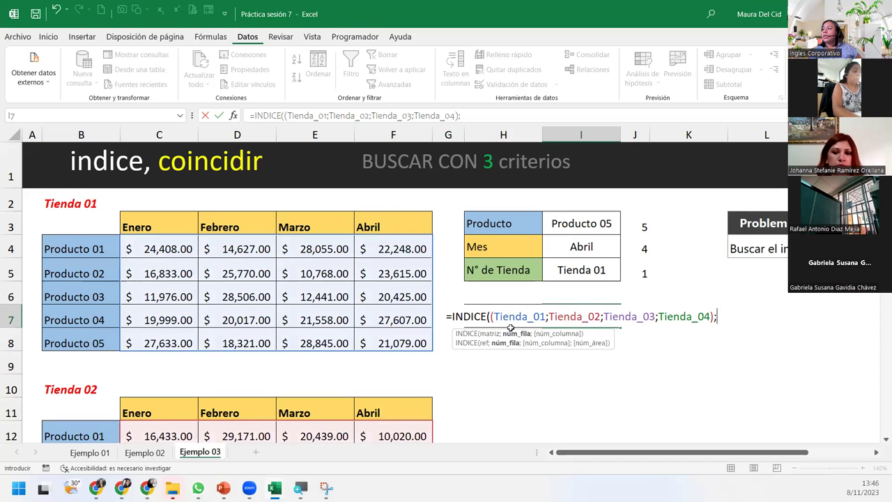
pyautogui.click(484, 343)
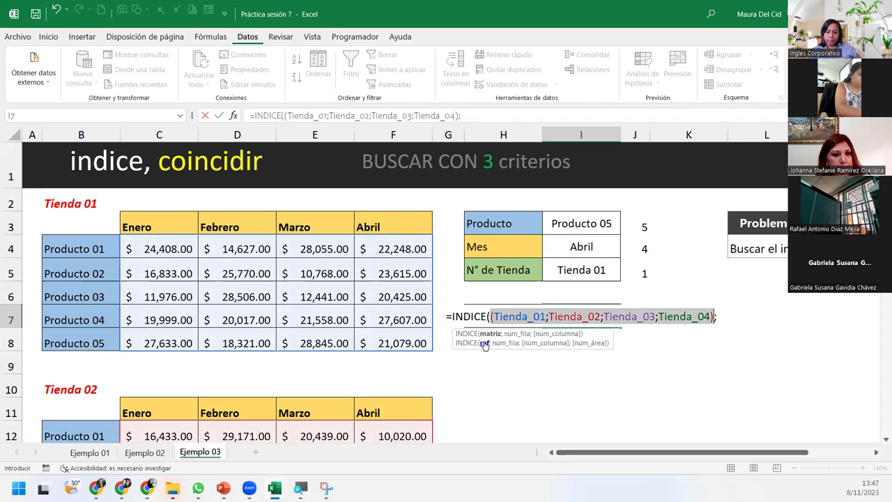
pyautogui.click(720, 317)
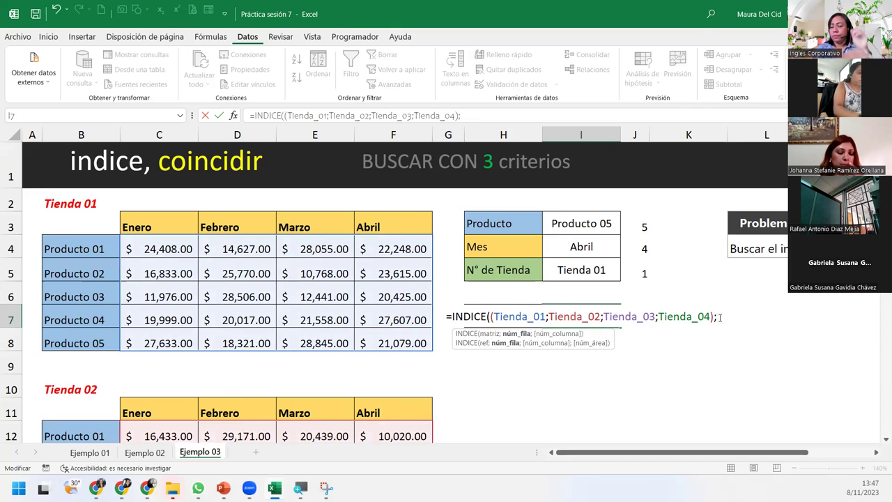
# Add COINCIDIR(I3;Producto;0); as the row argument matching the product in I3
pyautogui.write('COI')
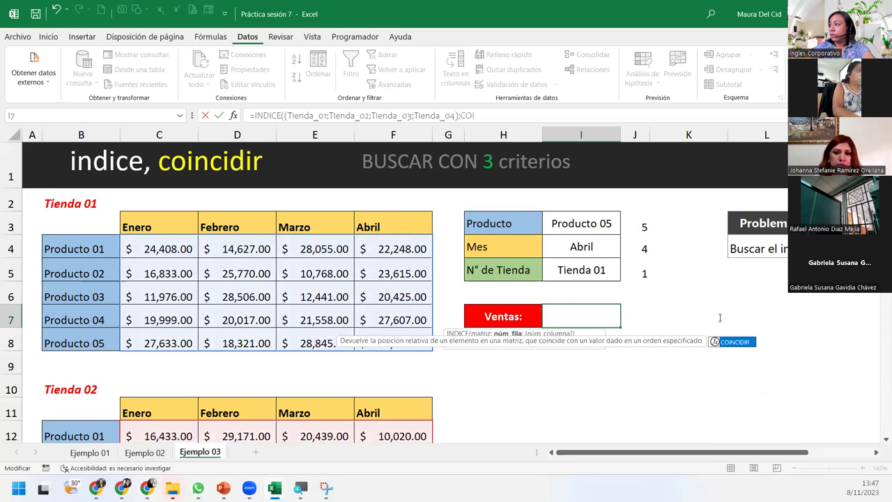
pyautogui.write('NCIDIR(')
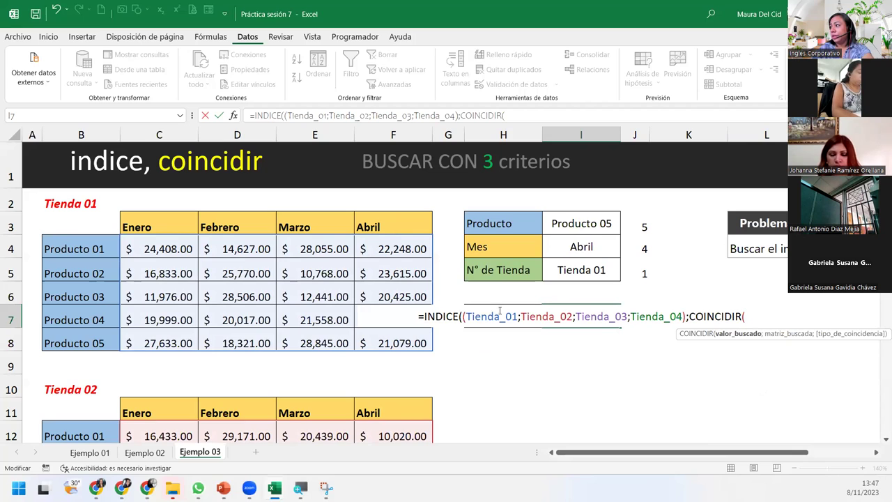
pyautogui.click(588, 223)
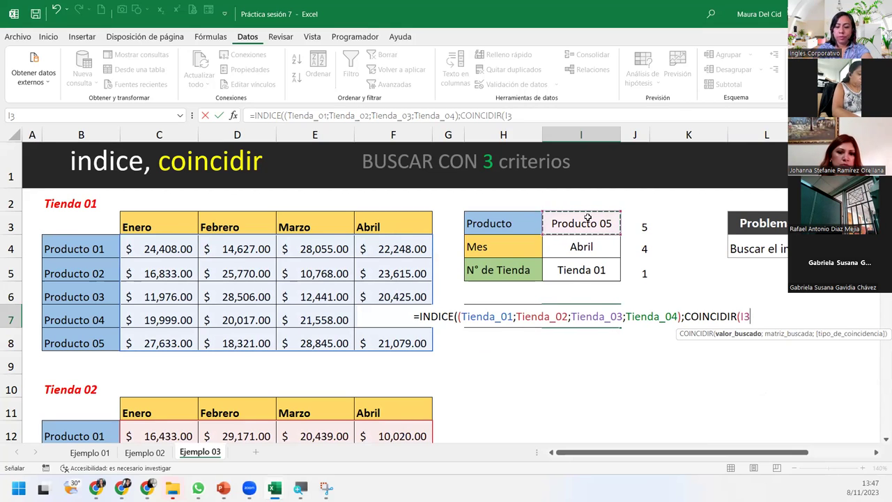
pyautogui.write(';P')
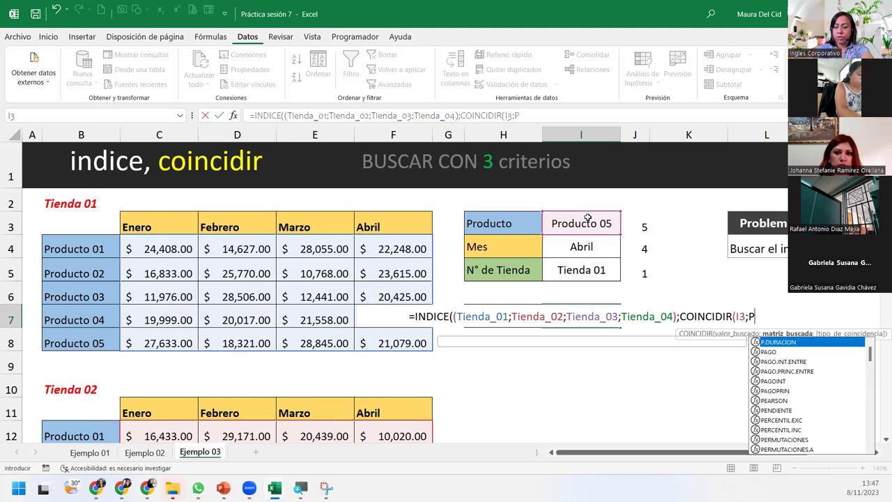
pyautogui.write('ROD')
pyautogui.press('Tab')
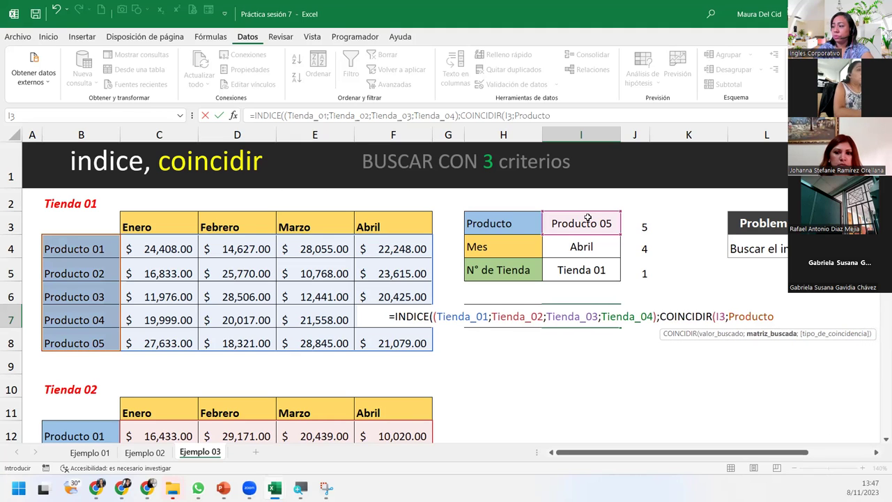
pyautogui.write(';0)')
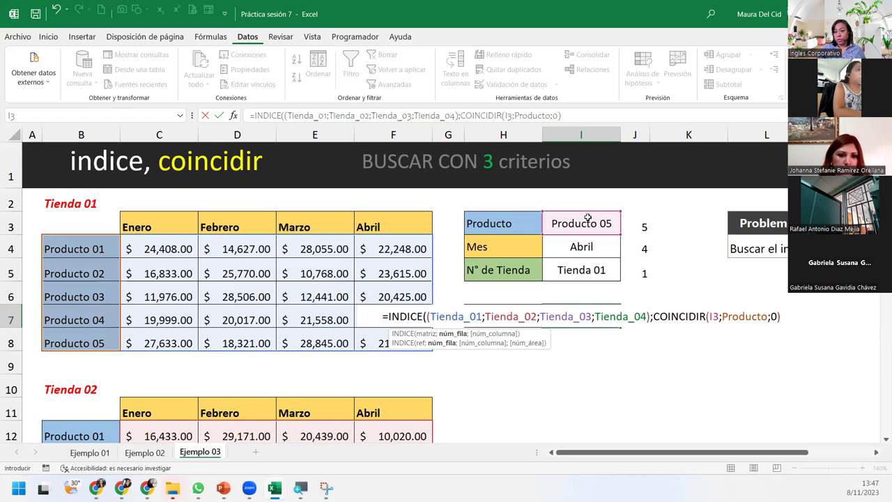
pyautogui.write(';')
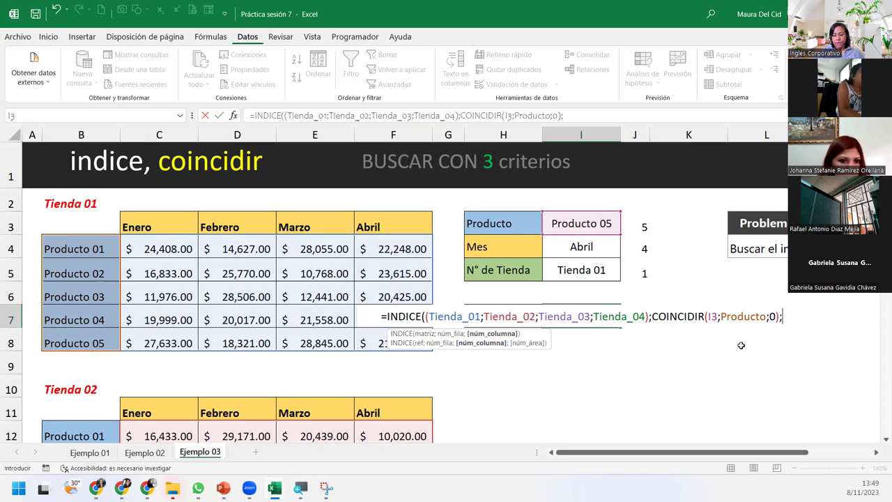
# Add the column argument COINCIDIR(I4;Meses;0); matching the month in I4
pyautogui.write('COI')
pyautogui.press('Tab')
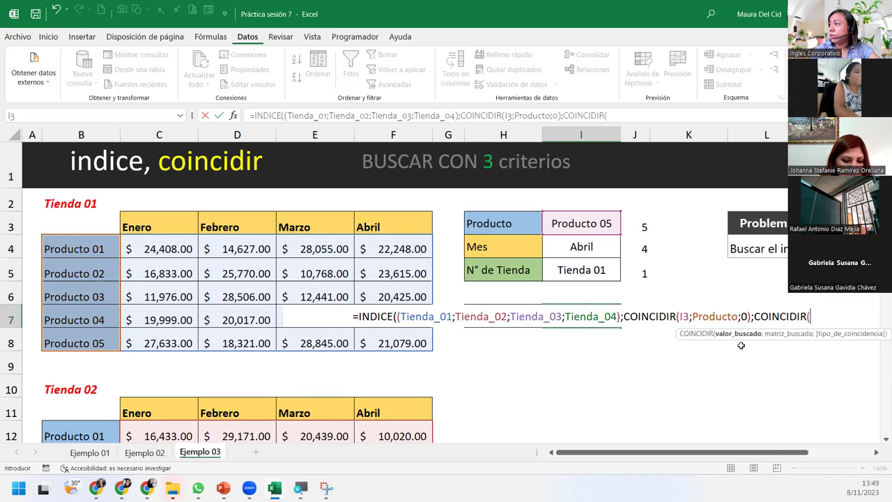
pyautogui.click(590, 248)
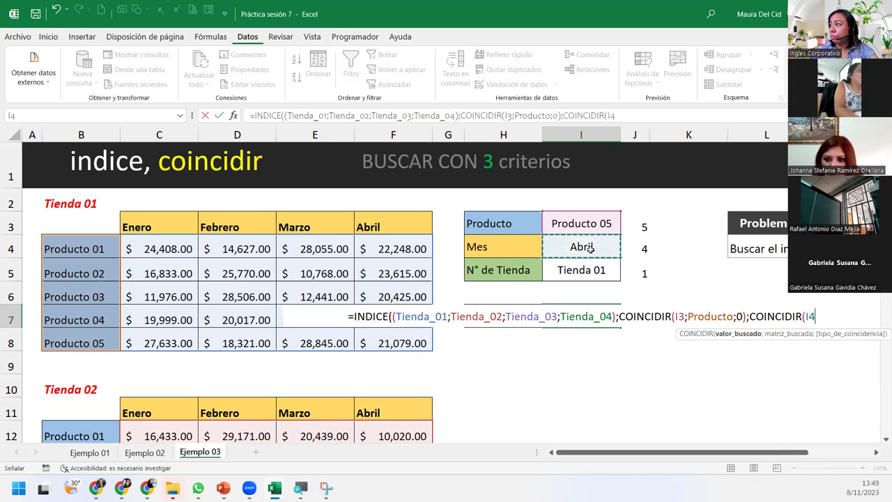
pyautogui.write(';')
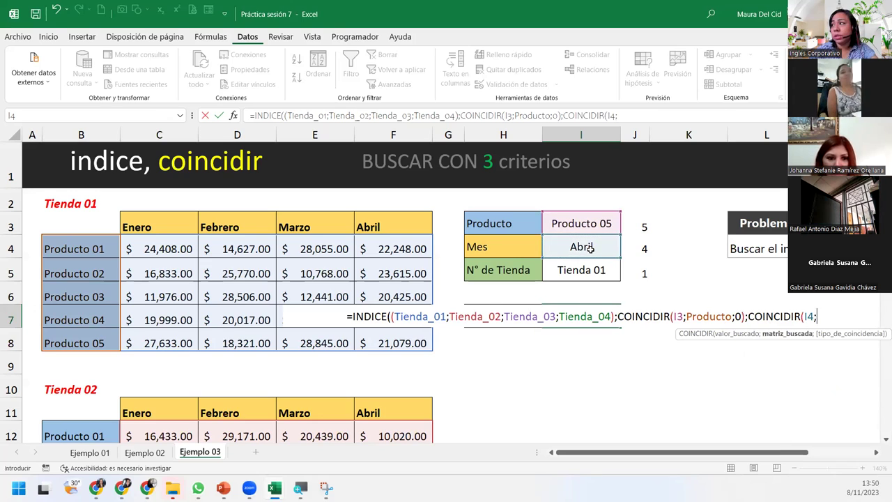
pyautogui.write('MES')
pyautogui.press('Down')
pyautogui.press('Tab')
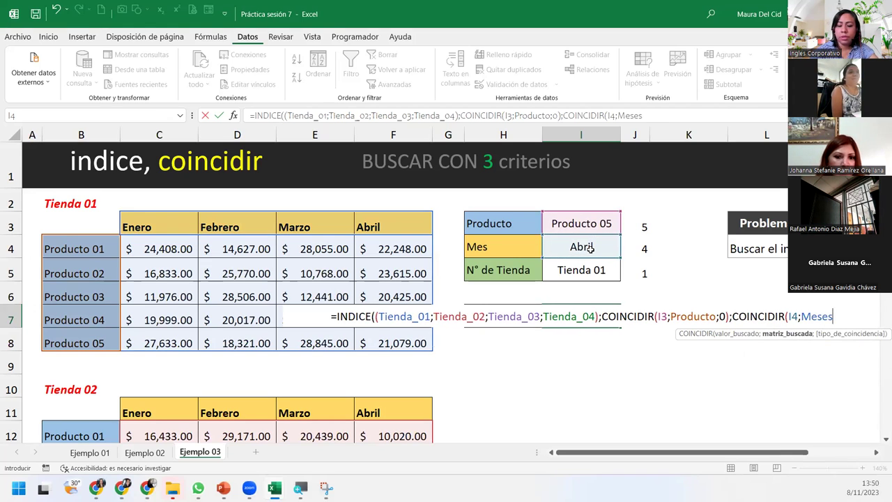
pyautogui.write(';0)')
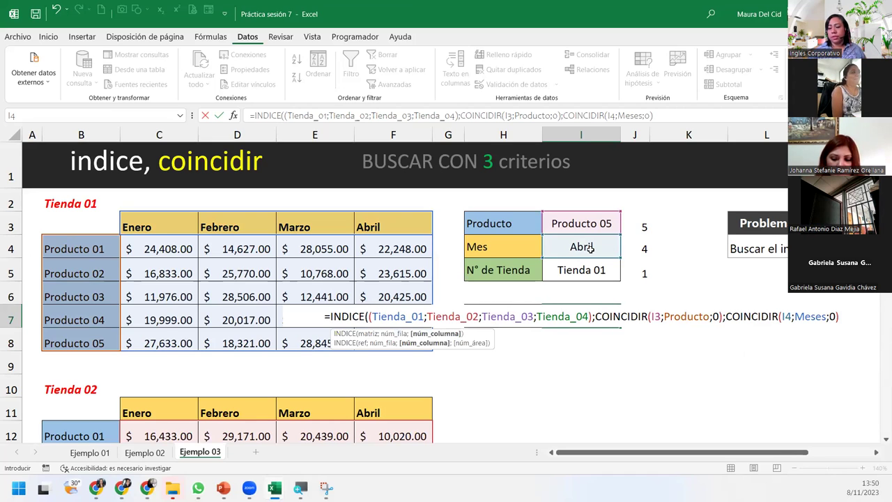
pyautogui.write(';')
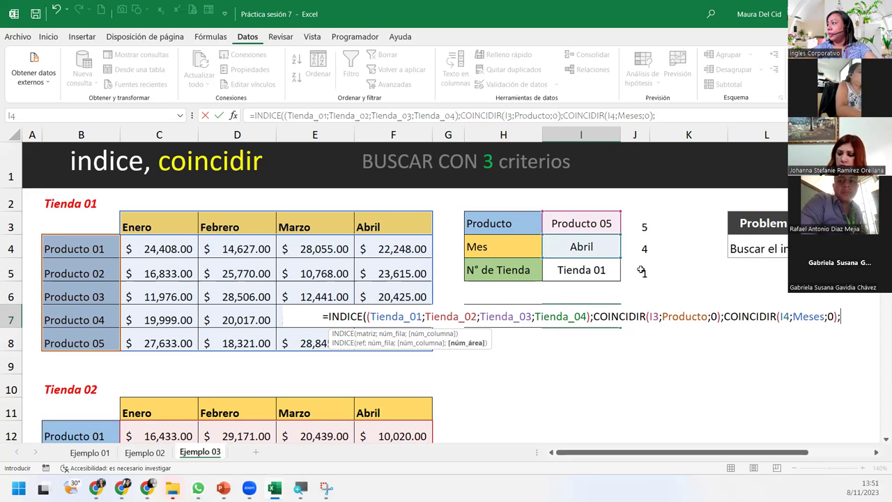
# Add nested SI tests: I5=B2 gives 1, I5=B10 gives 2, then begin a third I5 test
pyautogui.write('SI(')
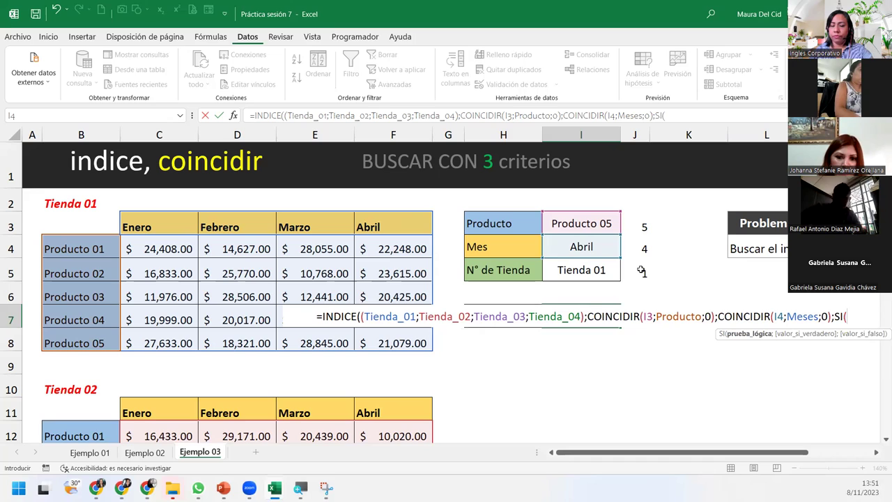
pyautogui.click(592, 270)
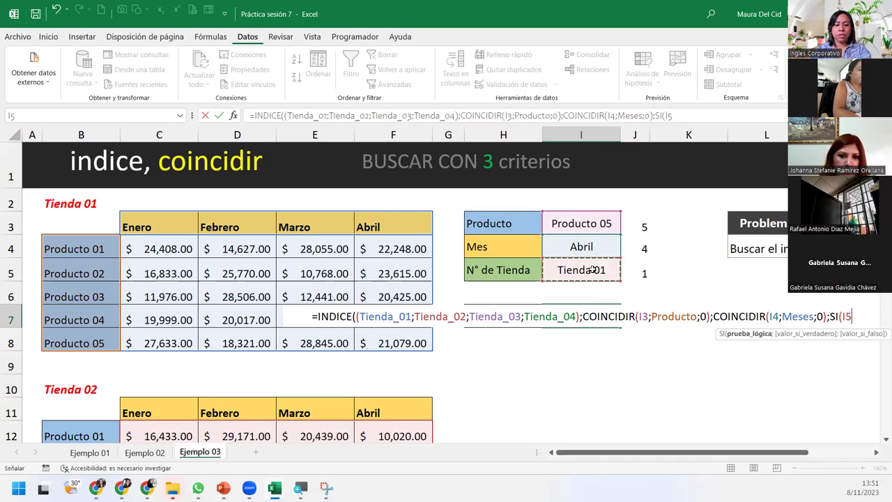
pyautogui.write('=')
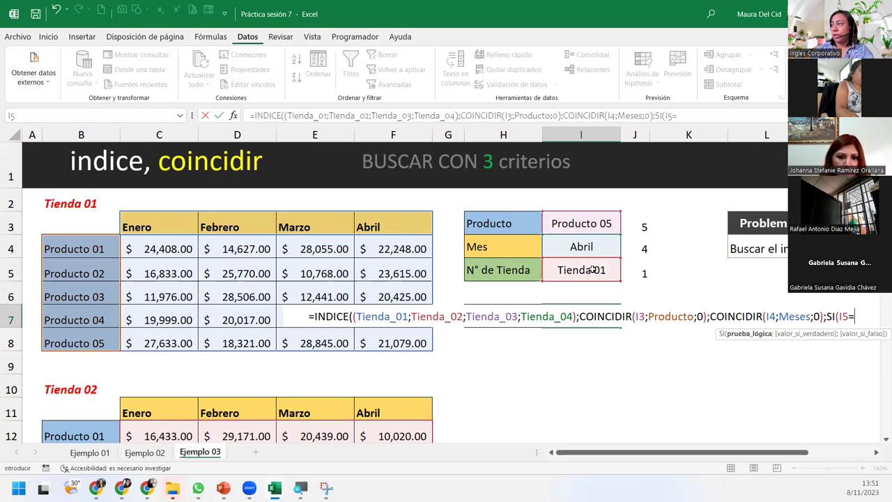
pyautogui.click(76, 194)
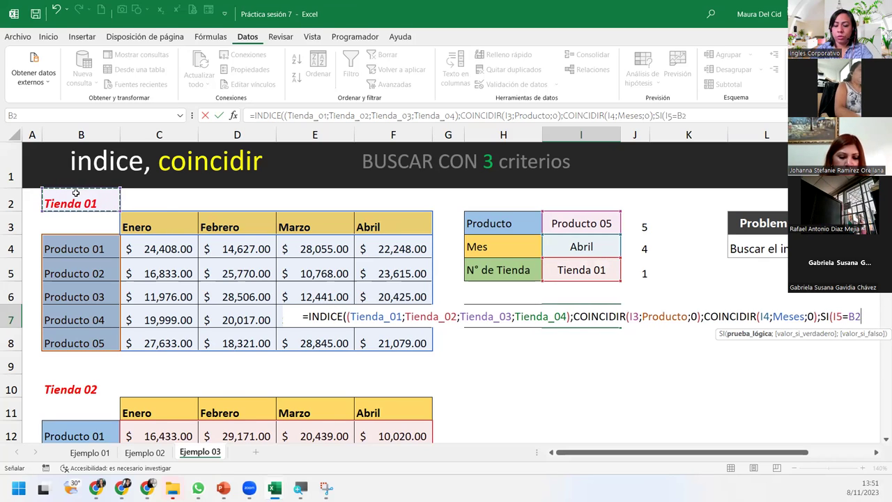
pyautogui.write(';')
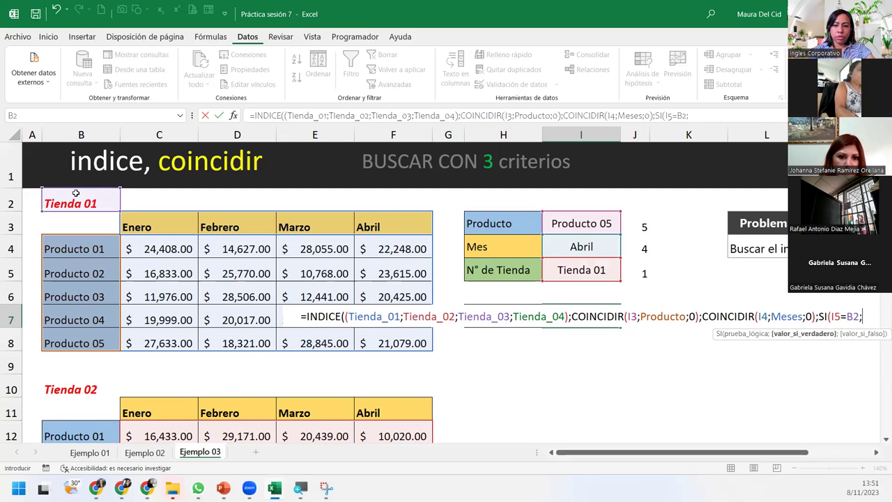
pyautogui.write('1;')
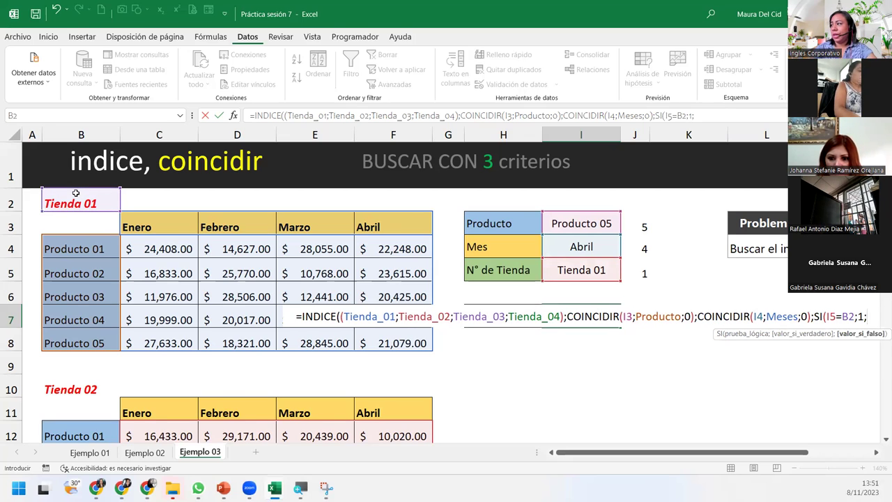
pyautogui.write('SI(')
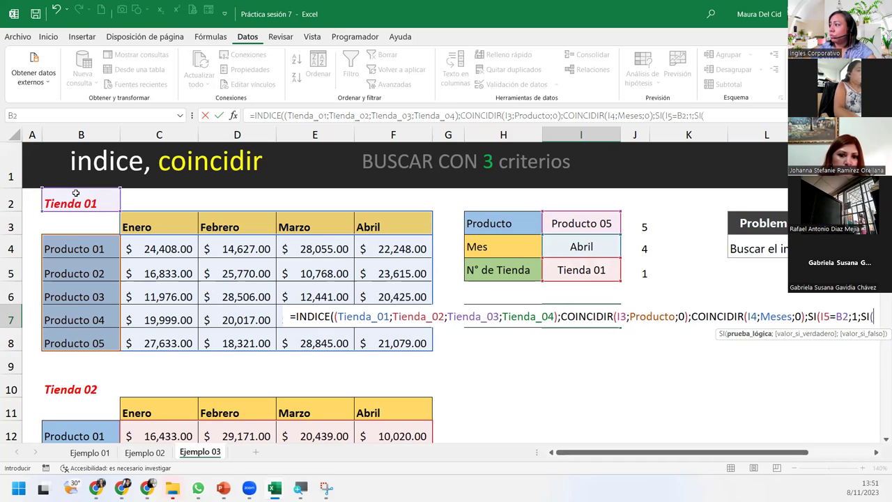
pyautogui.click(598, 271)
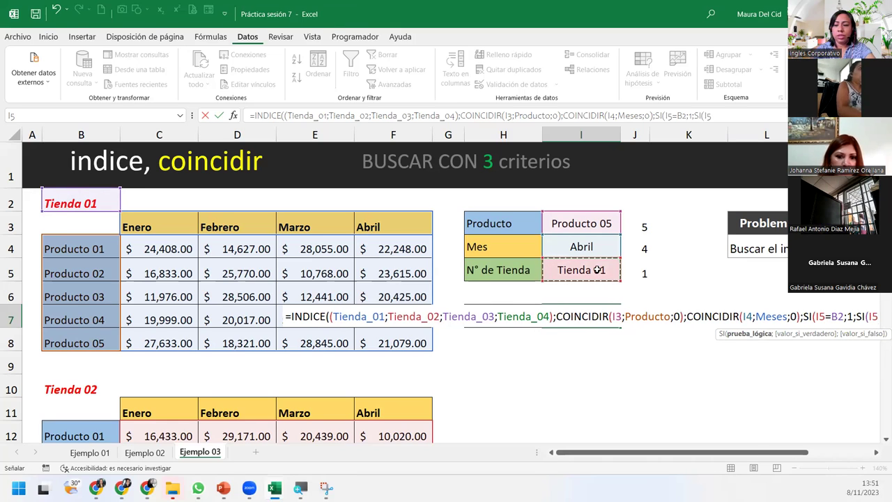
pyautogui.write('=')
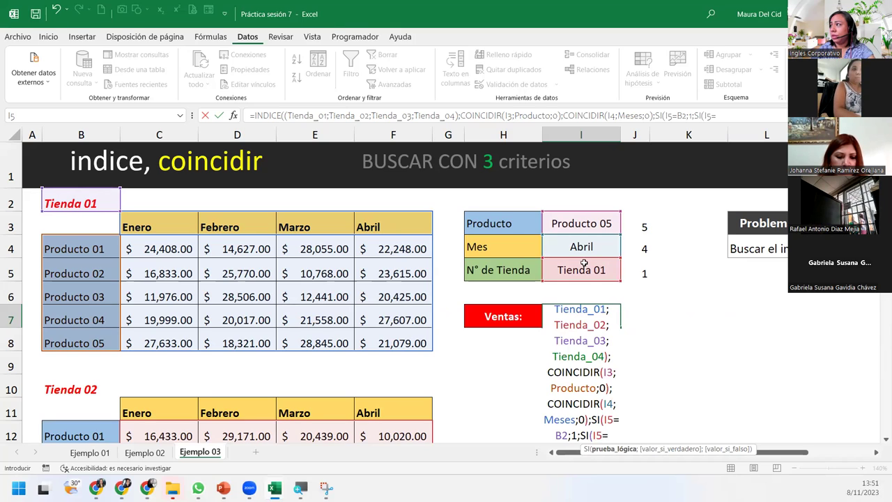
pyautogui.click(64, 396)
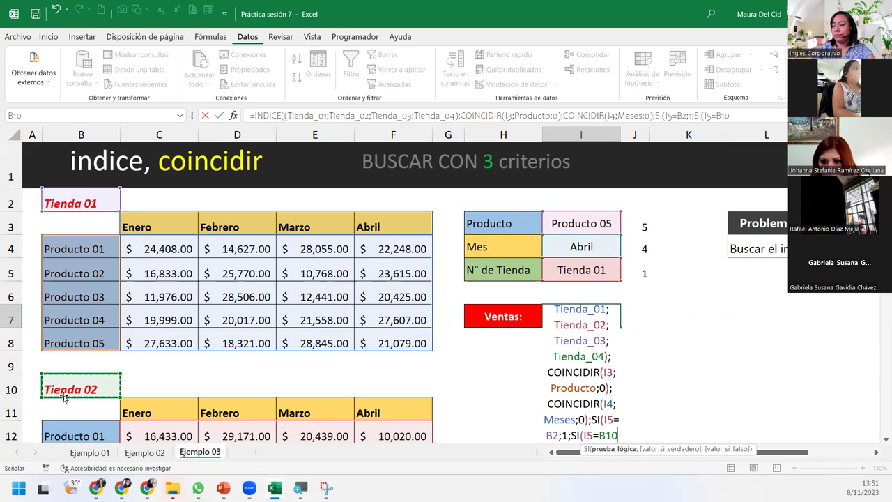
pyautogui.write(';2')
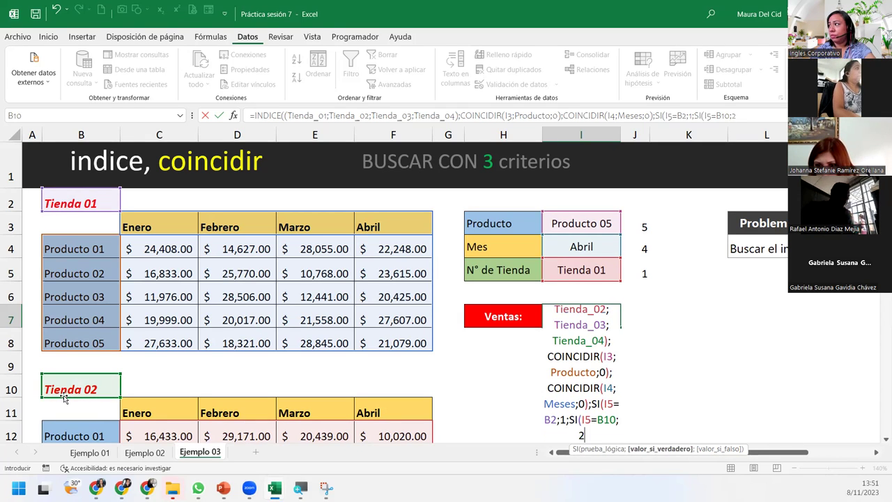
pyautogui.write(';')
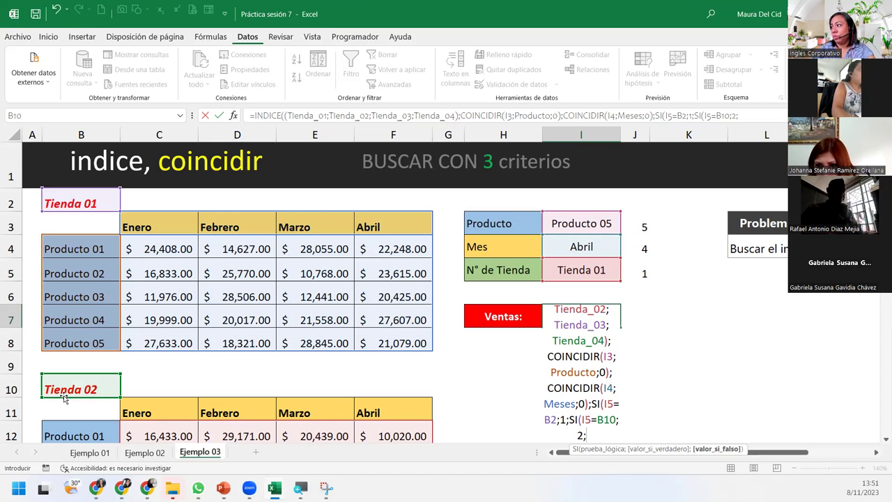
pyautogui.write('SI')
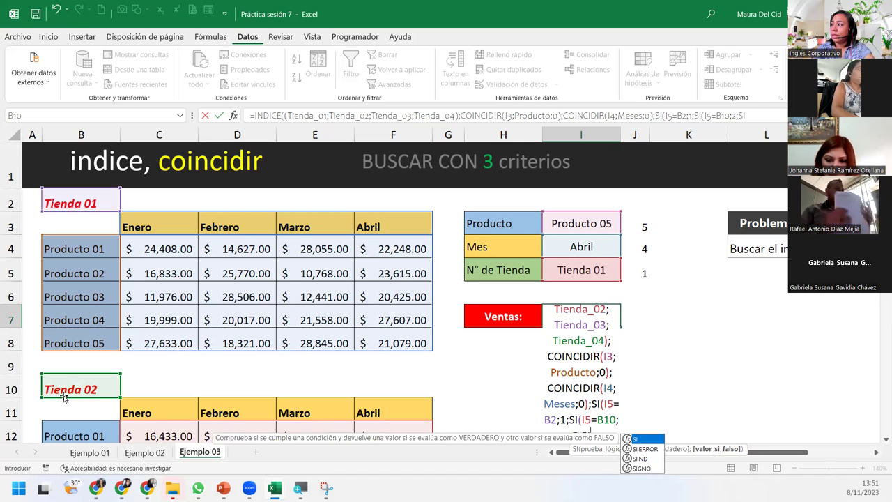
pyautogui.write('(')
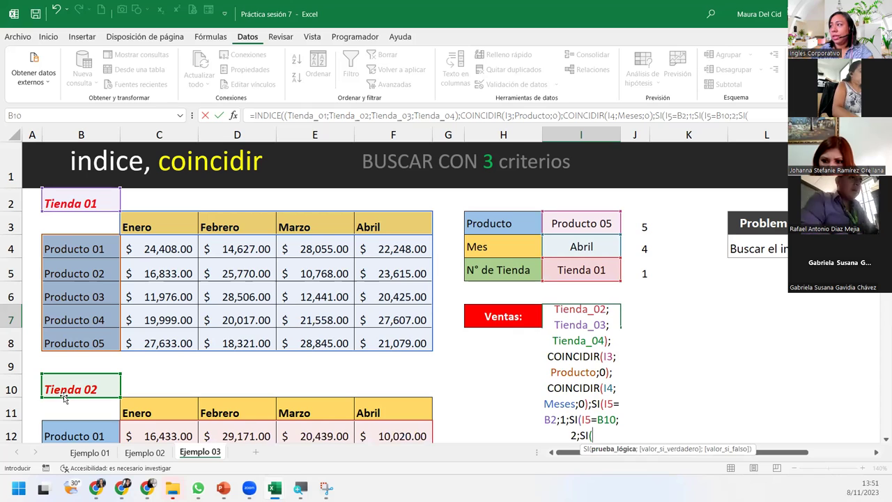
pyautogui.click(591, 266)
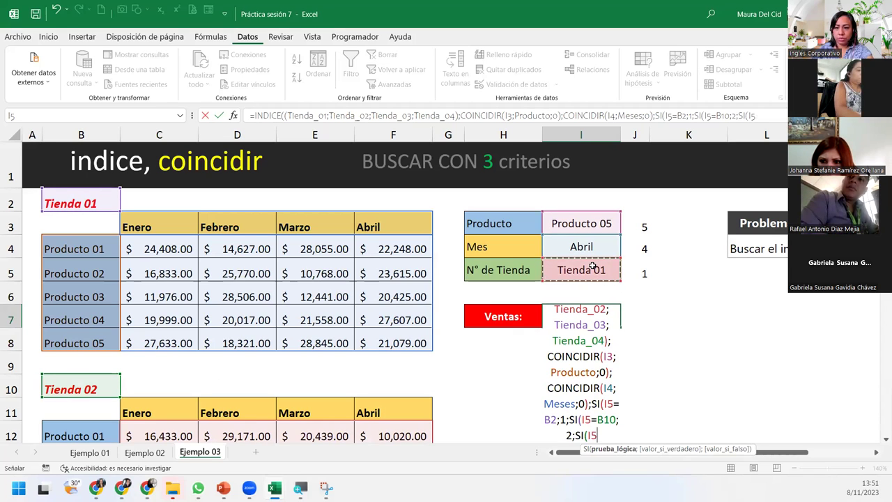
# Compare I5 with B18 for area 3, else 4, close the parentheses and commit, giving $21,079.00
pyautogui.write('=')
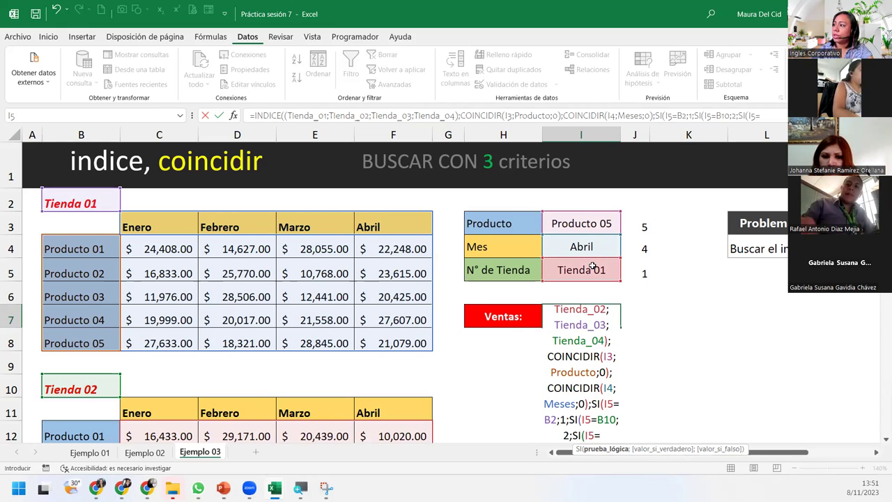
pyautogui.scroll(-3, 209, 354)
pyautogui.scroll(-3, 135, 353)
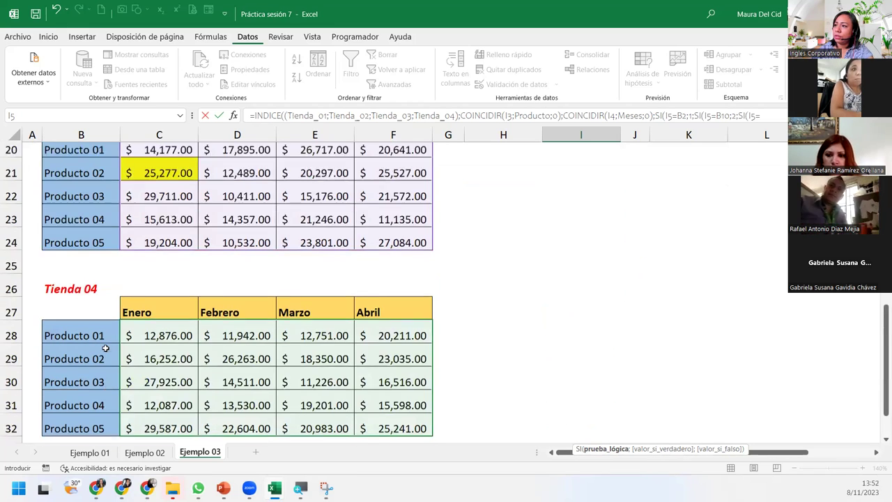
pyautogui.scroll(1, 86, 214)
pyautogui.click(90, 204)
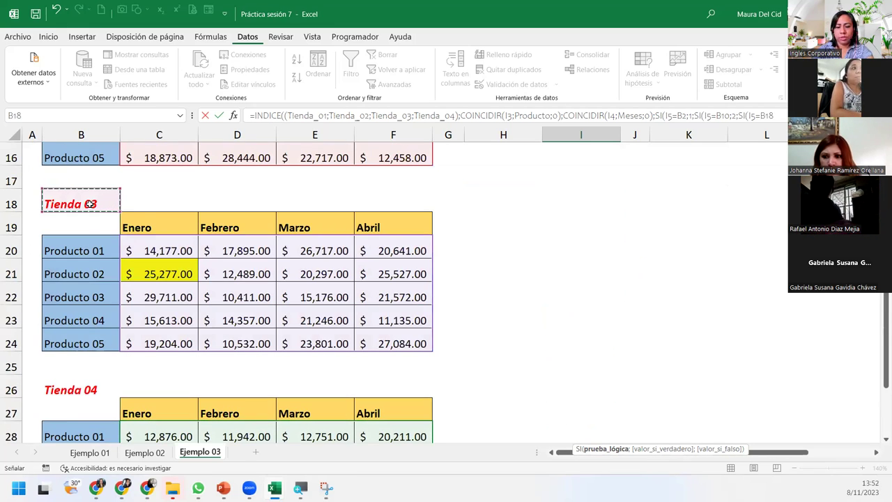
pyautogui.write(';3')
pyautogui.write(';3')
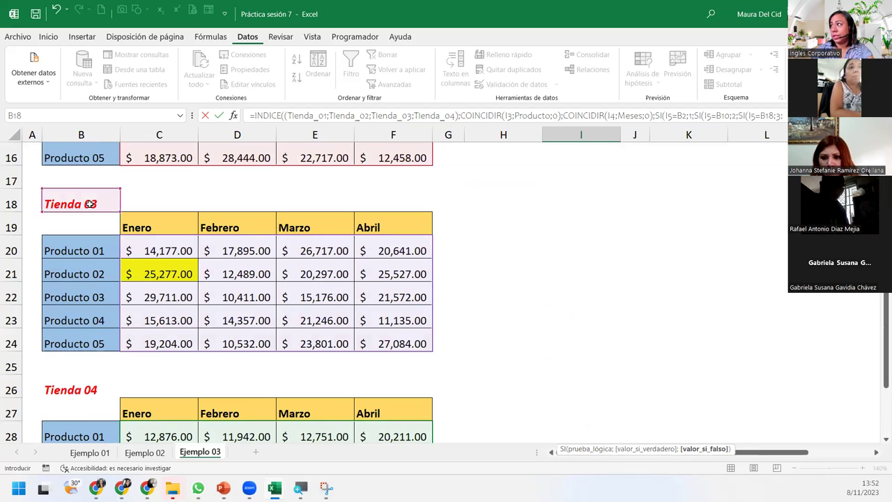
pyautogui.write('4')
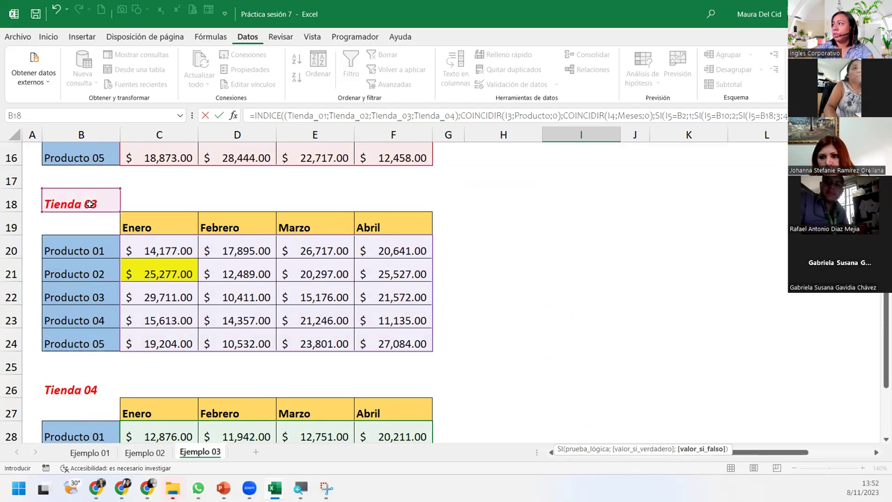
pyautogui.write(')))')
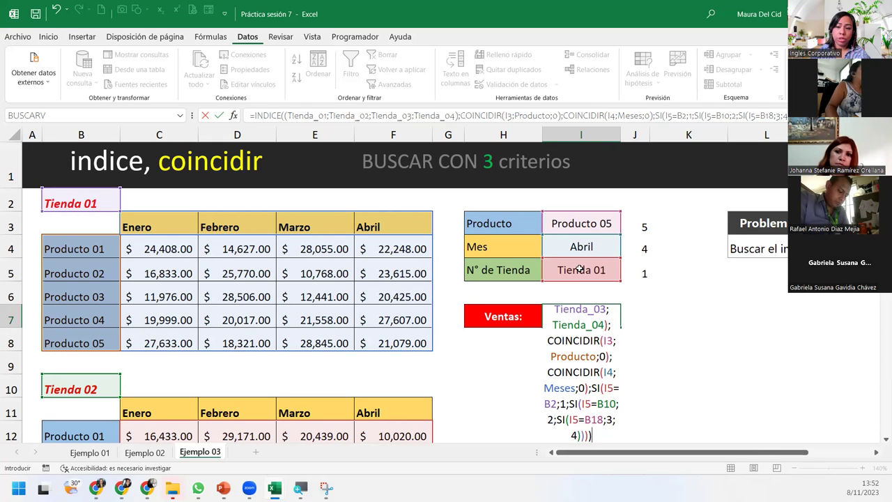
pyautogui.click(608, 432)
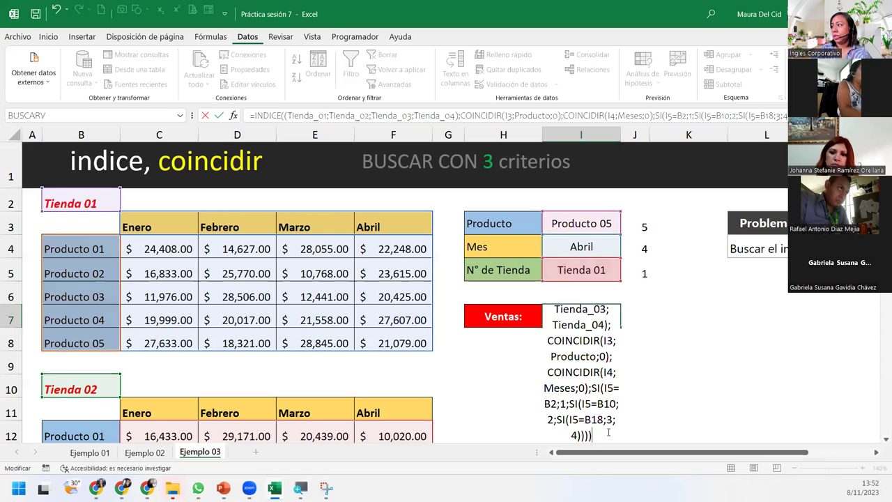
pyautogui.press('Return')
pyautogui.press('Up')
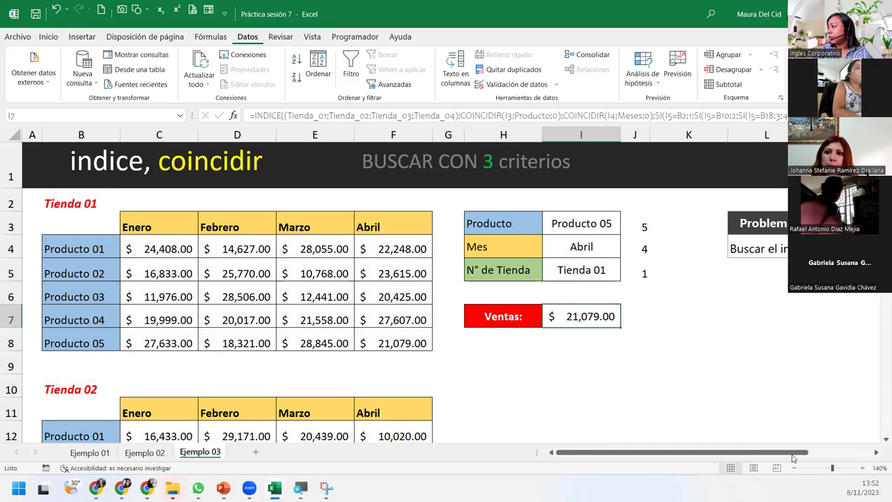
# Review the INDICE arguments (store ranges, product match, month match, store SI), then add a closing parenthesis
pyautogui.moveTo(806, 452); pyautogui.dragTo(878, 453)
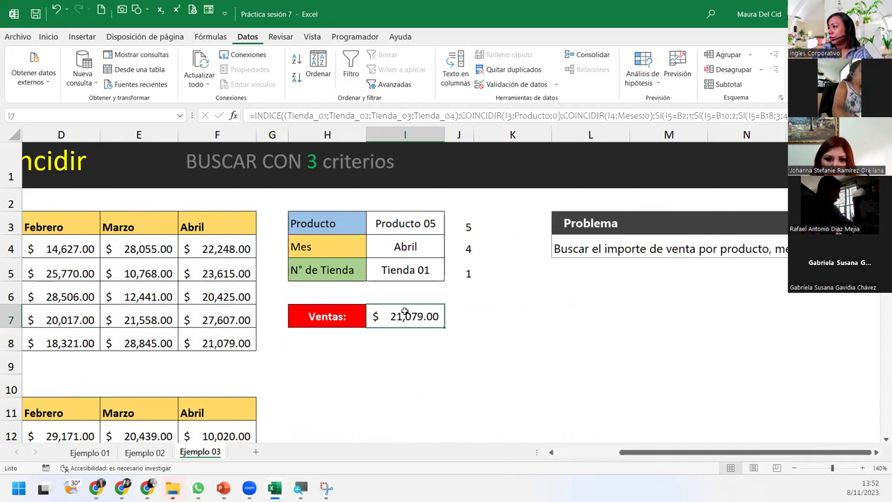
pyautogui.doubleClick(406, 315)
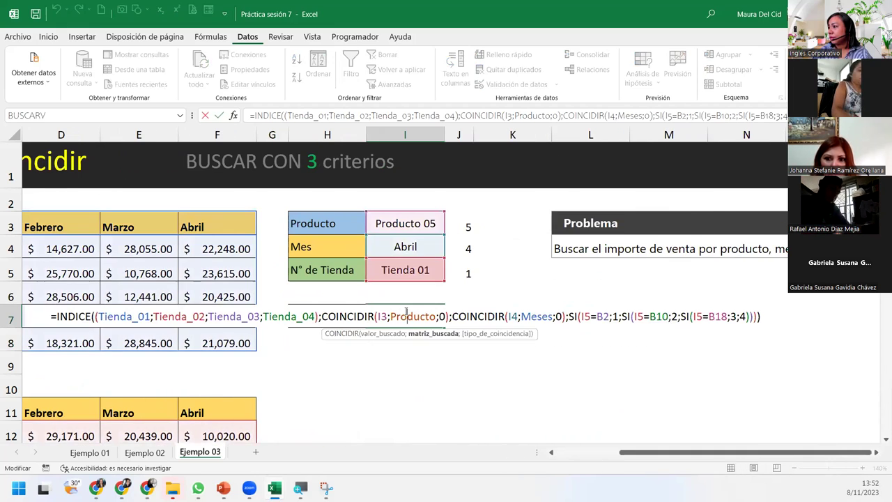
pyautogui.click(772, 316)
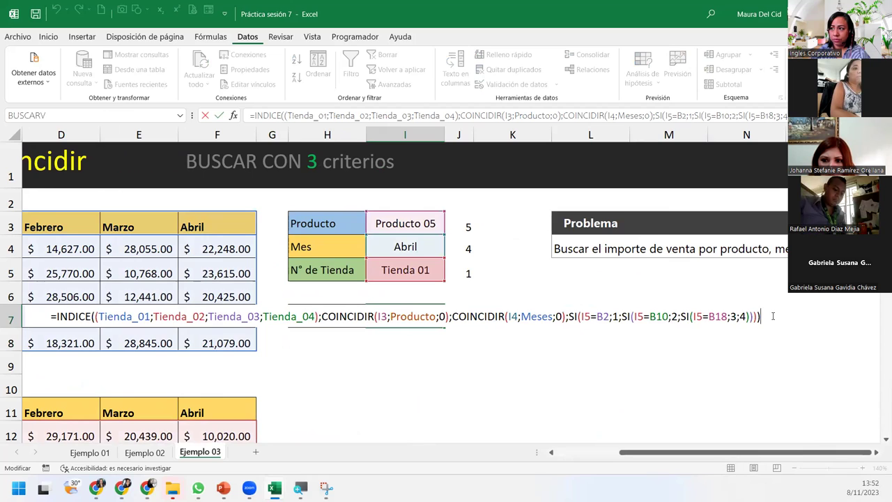
pyautogui.click(67, 316)
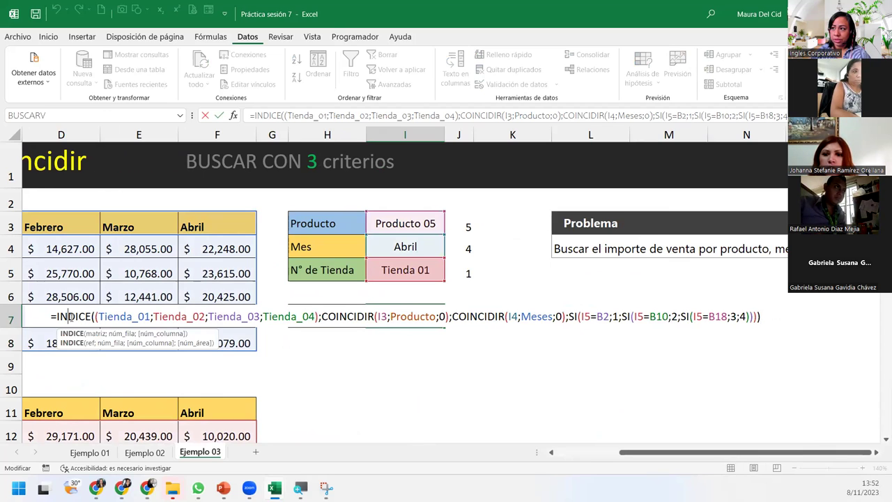
pyautogui.click(89, 344)
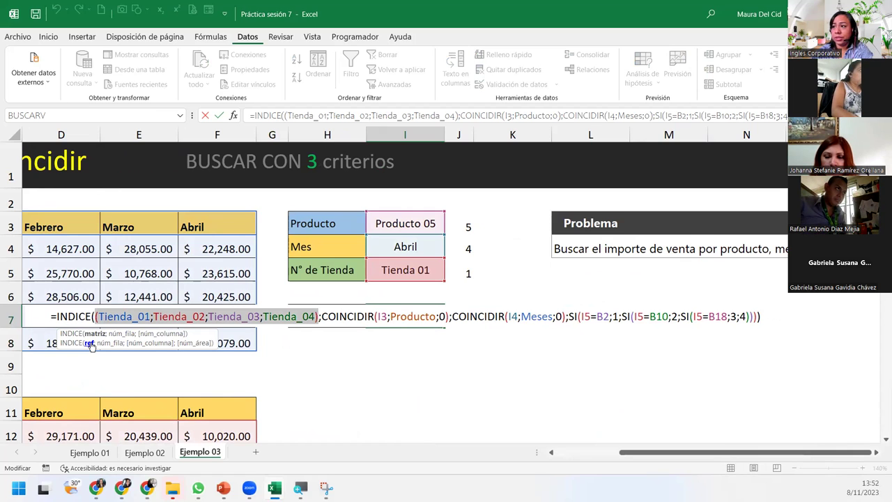
pyautogui.click(108, 343)
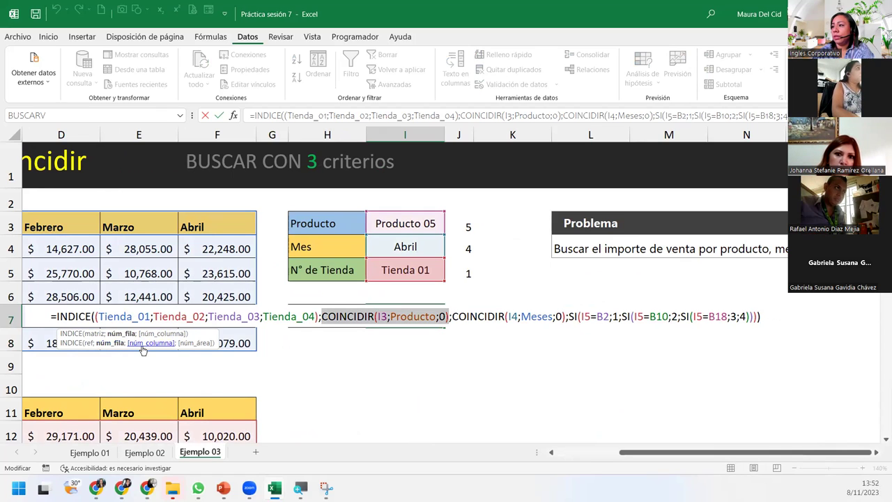
pyautogui.click(141, 345)
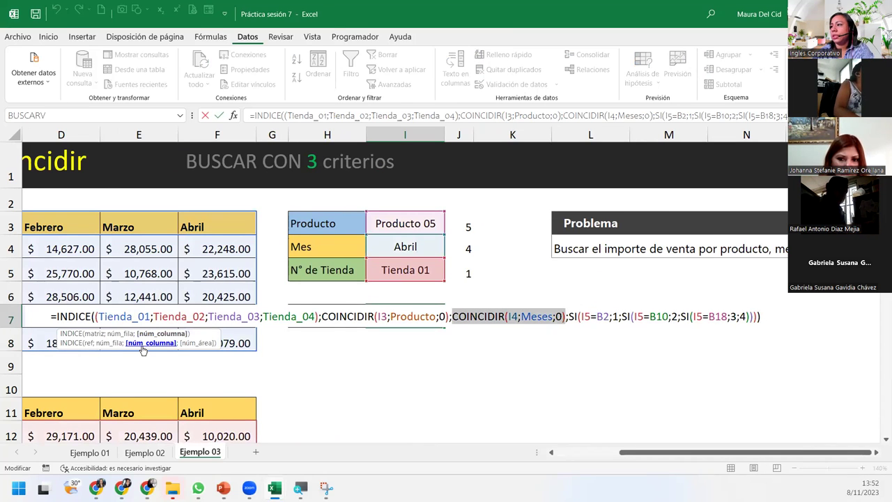
pyautogui.click(195, 343)
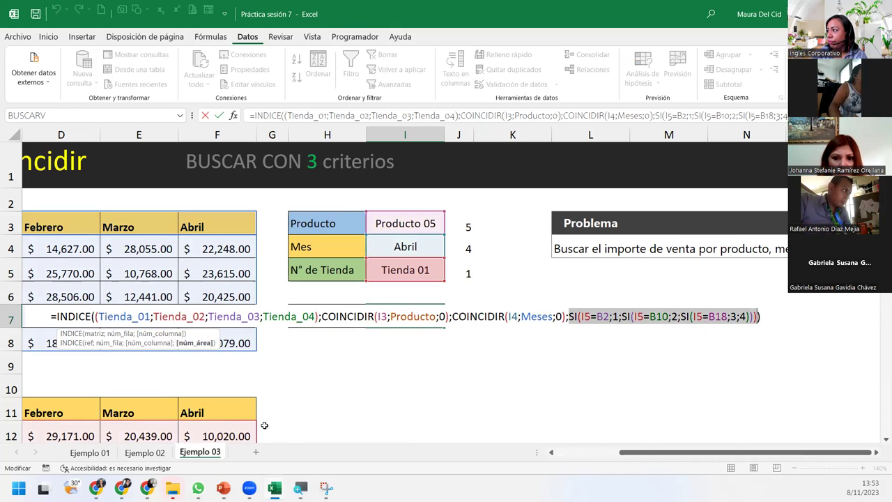
pyautogui.click(766, 317)
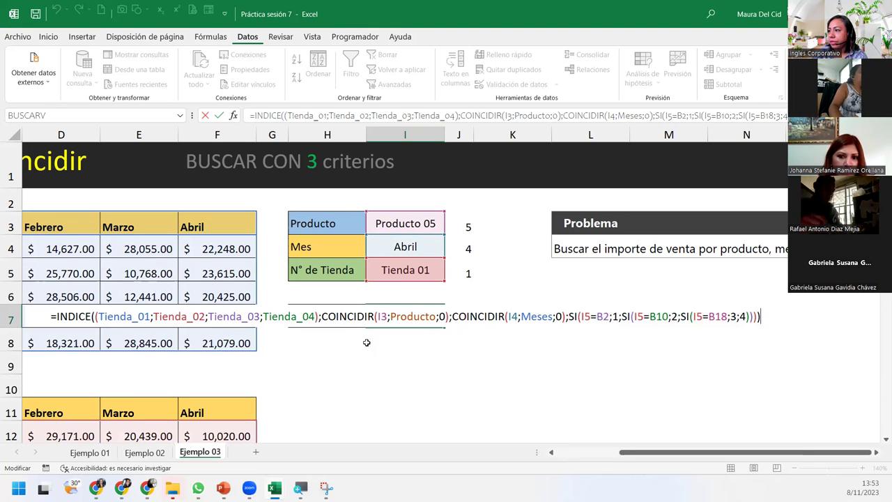
pyautogui.write(')')
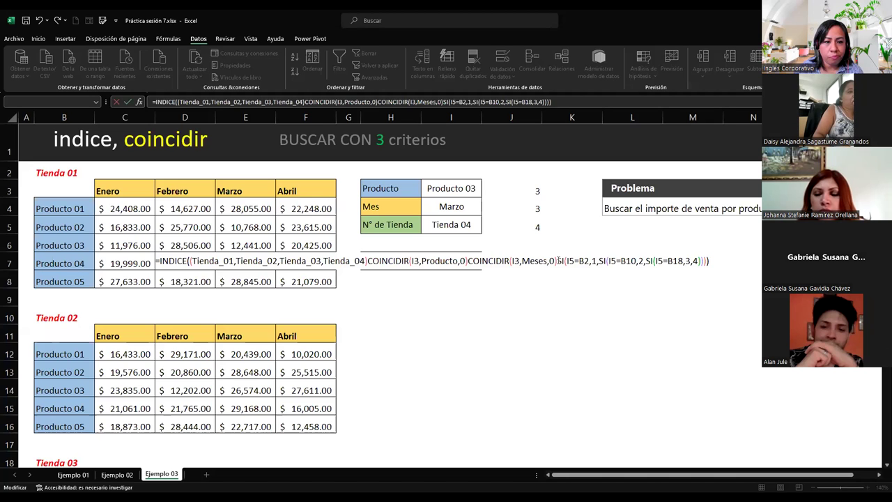
# Insert ',1,' before the first COINCIDIR and accept Excel's formula correction; Ventas shows #N/D
pyautogui.hotkey('ctrl', 'shift', 'Right')
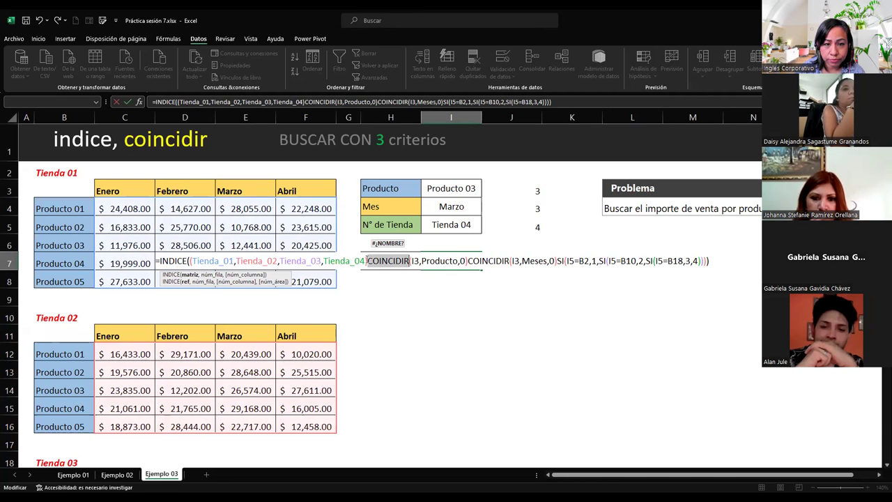
pyautogui.click(374, 262)
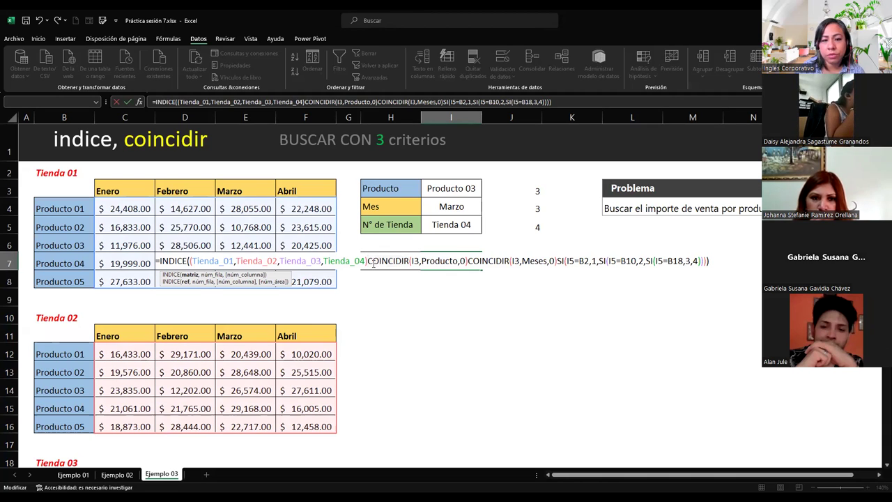
pyautogui.write(',1')
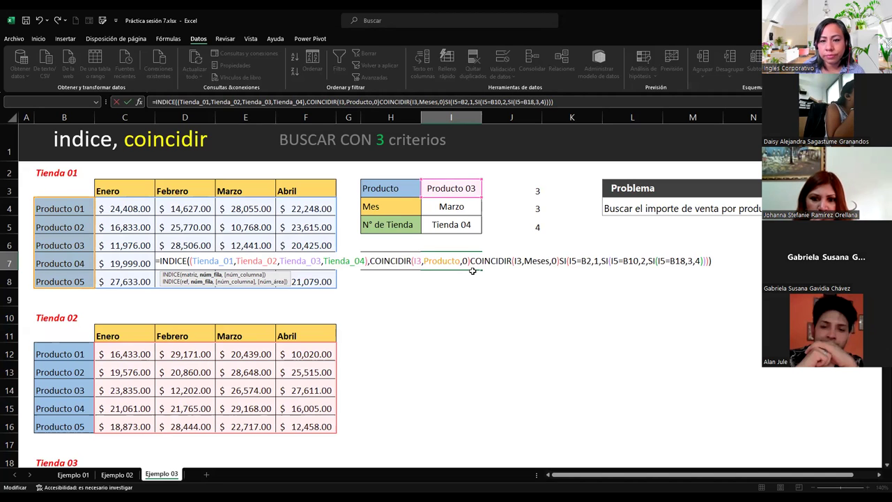
pyautogui.write(',')
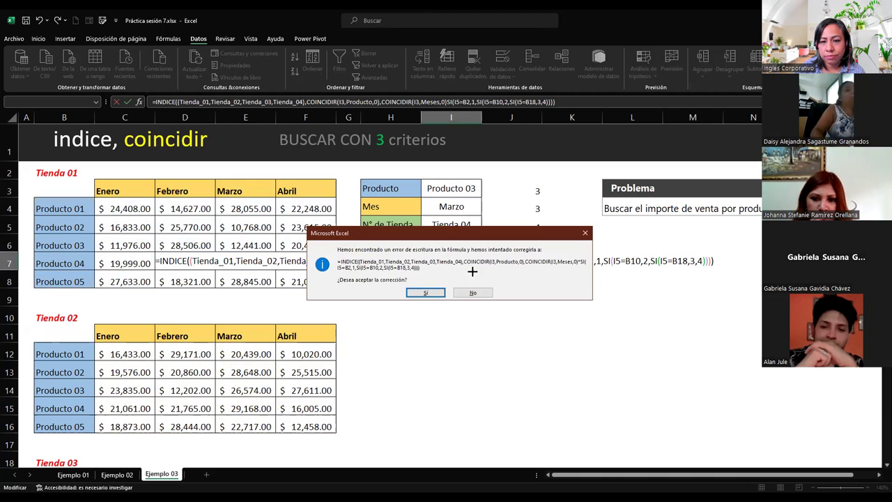
pyautogui.click(426, 291)
pyautogui.press('Up')
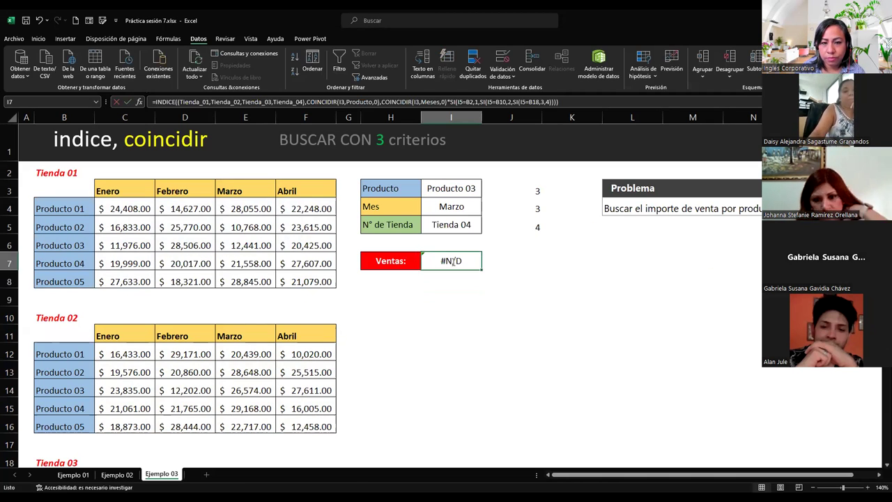
pyautogui.press('F2')
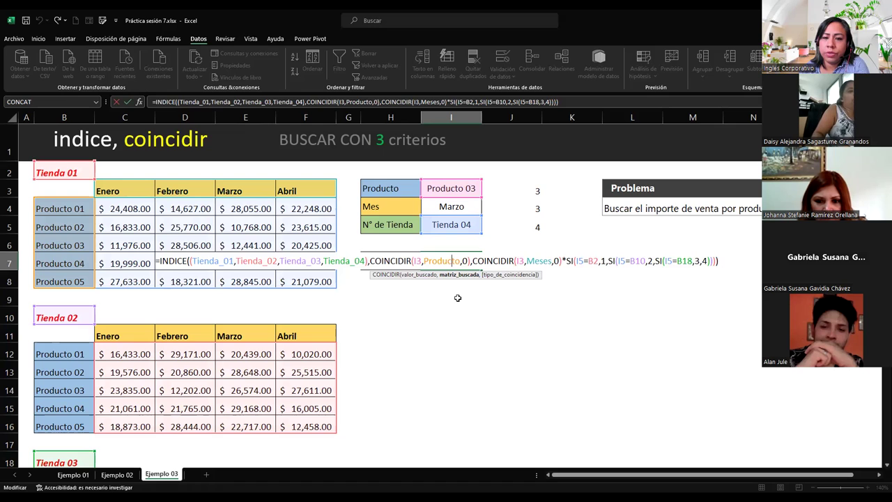
# Replace the asterisk before SI( with a comma and recommit the I7 formula
pyautogui.click(565, 260)
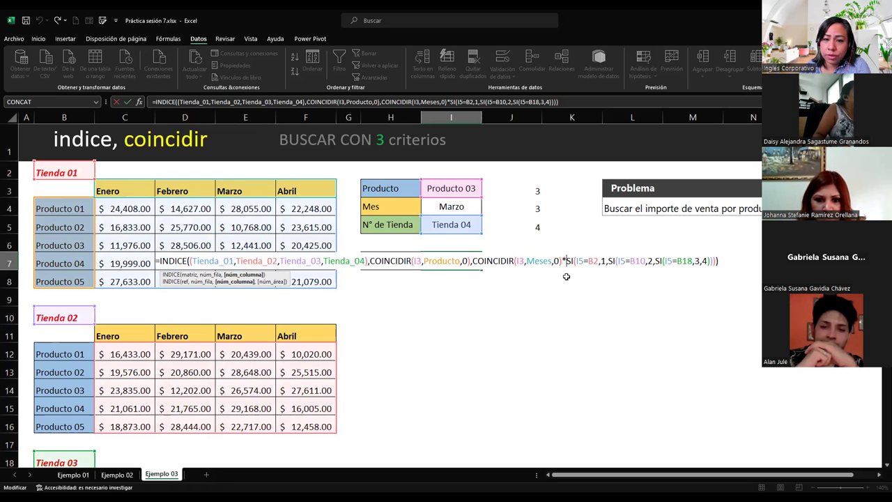
pyautogui.press('BackSpace')
pyautogui.write(',')
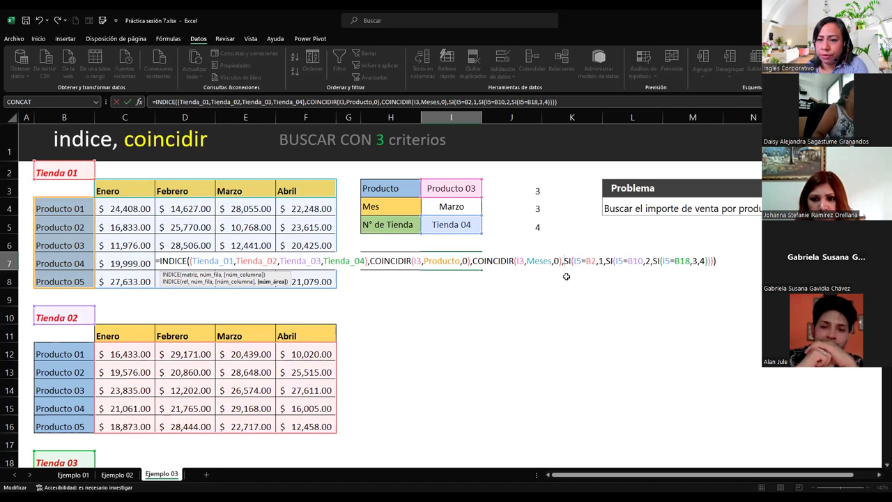
pyautogui.press('Return')
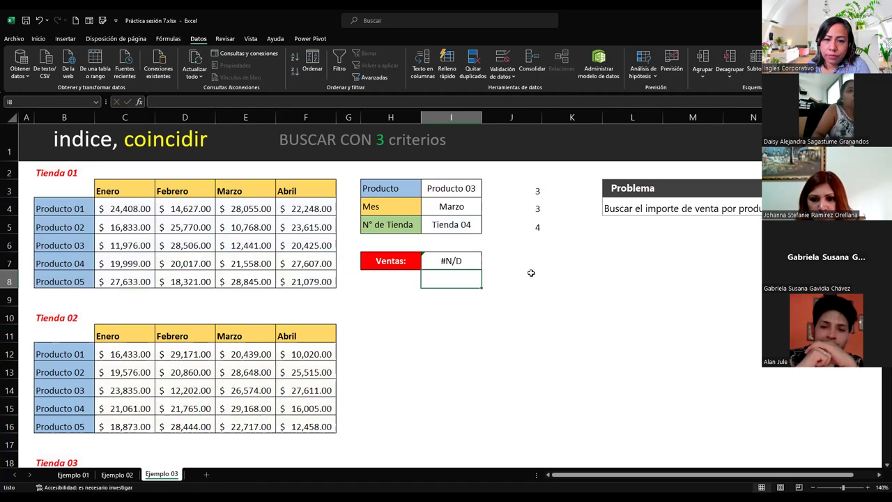
pyautogui.click(474, 261)
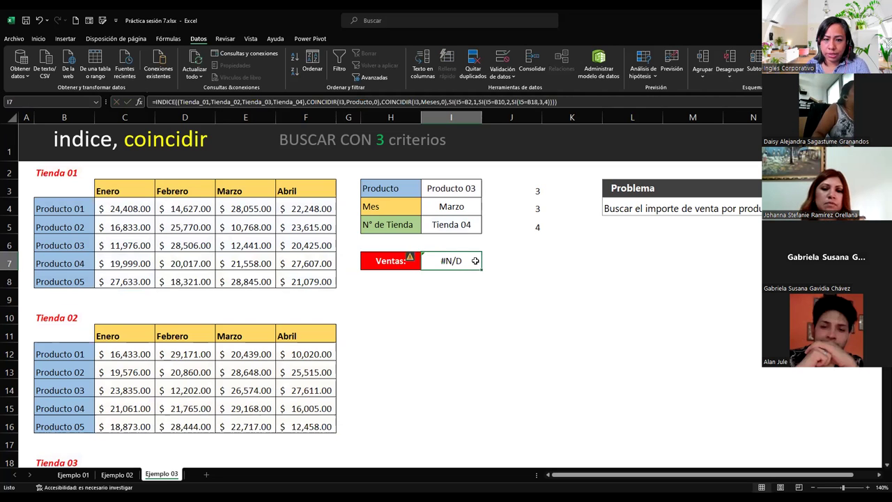
# Change the month reference in I7's second COINCIDIR from I3 to I4 so Ventas shows $ 11,226.00
pyautogui.doubleClick(474, 261)
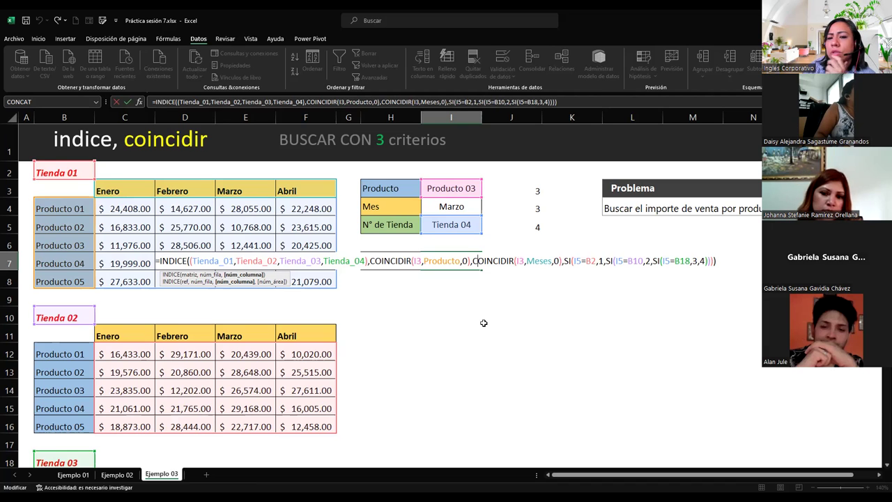
pyautogui.doubleClick(523, 261)
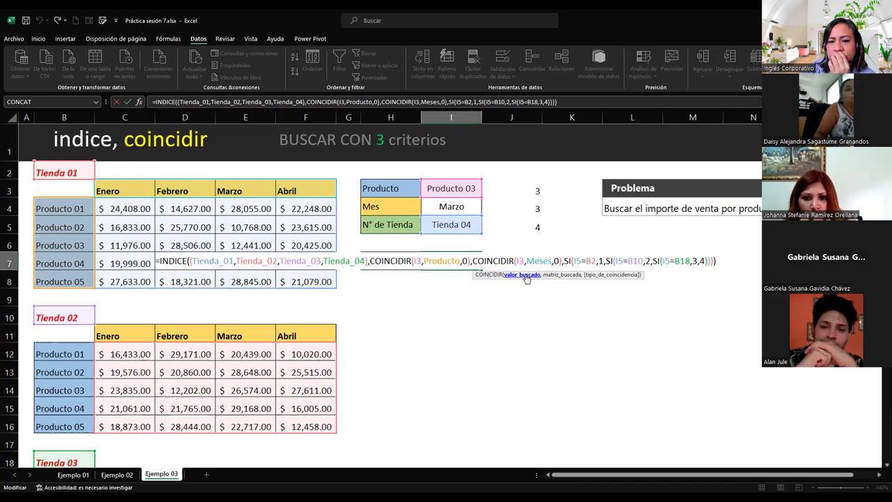
pyautogui.write('I4')
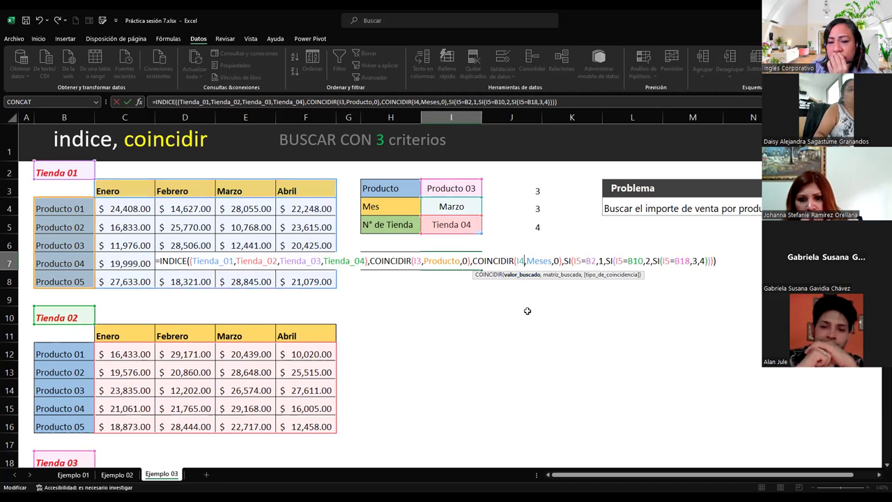
pyautogui.press('Return')
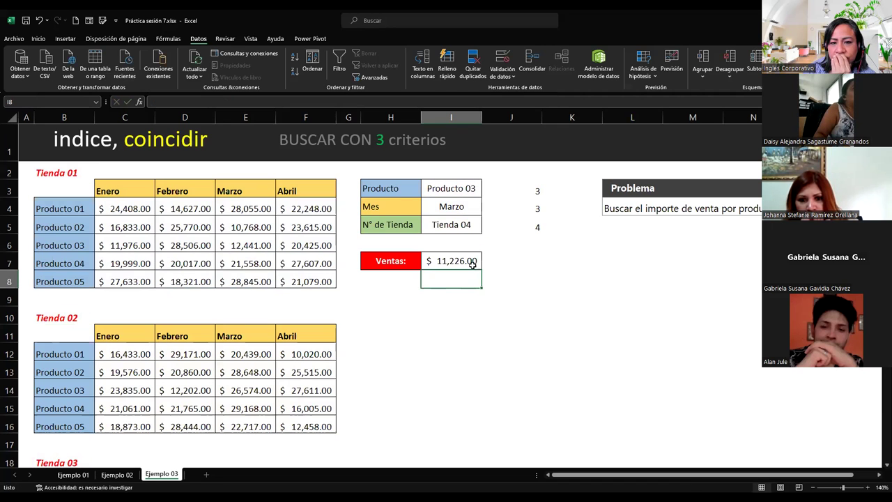
# Remove the stray J4 reference from the I7 formula and re-commit it
pyautogui.click(473, 262)
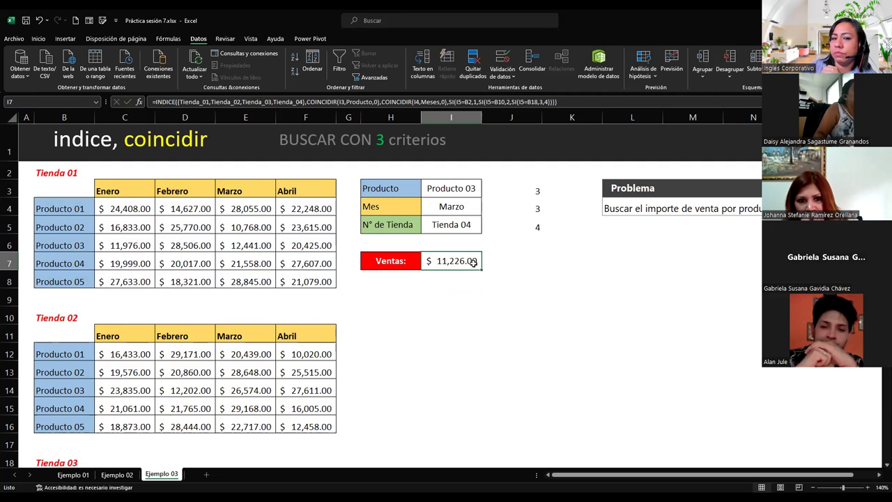
pyautogui.doubleClick(473, 262)
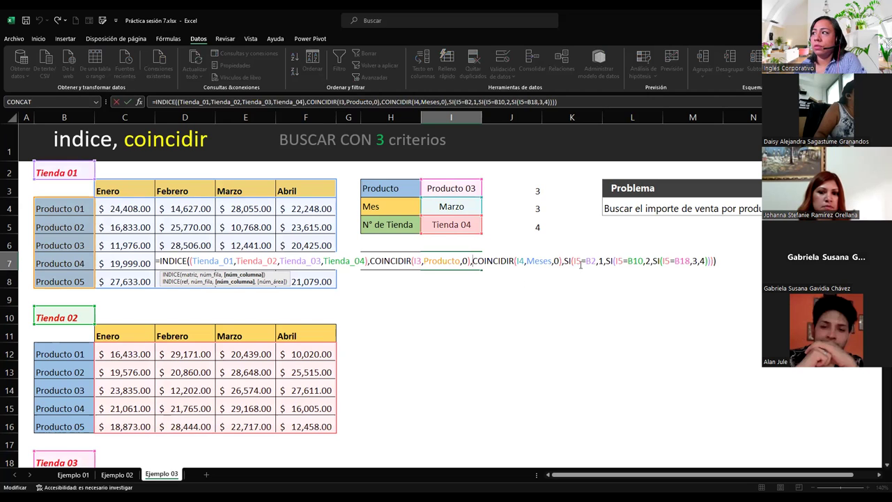
pyautogui.click(502, 207)
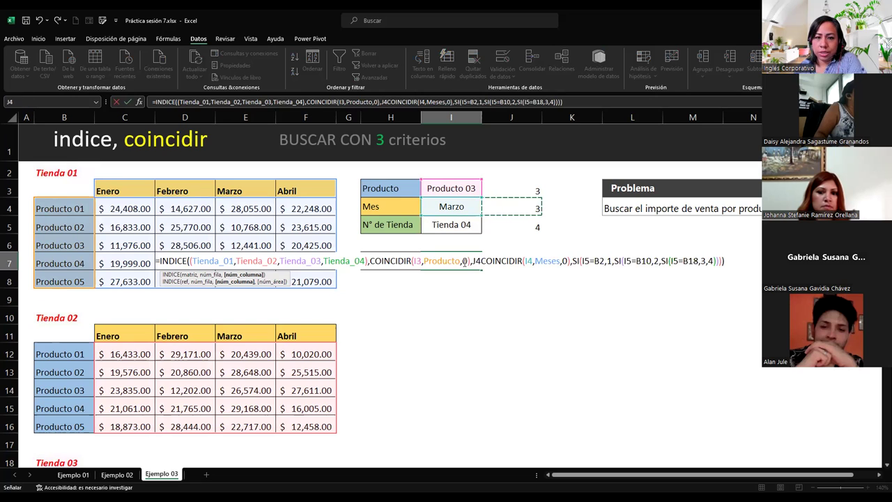
pyautogui.press('BackSpace')
pyautogui.press('BackSpace')
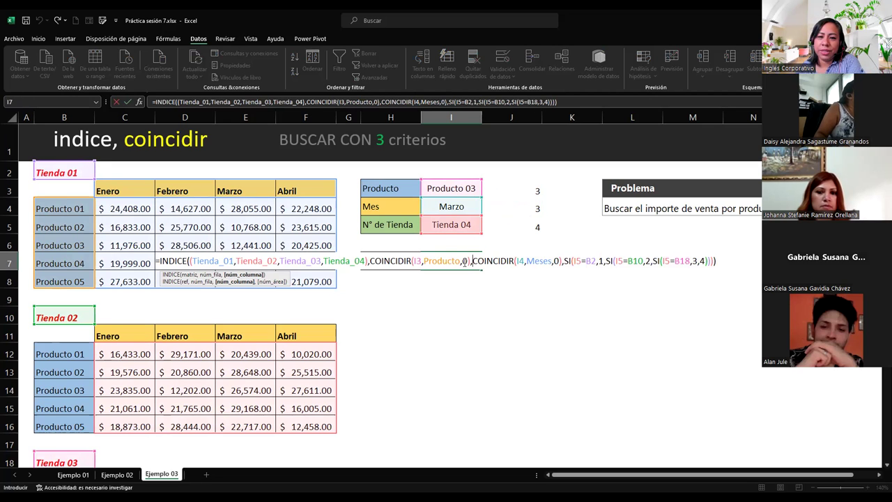
pyautogui.press('Return')
# Pick Tienda 02, Febrero and Producto 02 from the I5, I4 and I3 dropdown lists
pyautogui.click(486, 228)
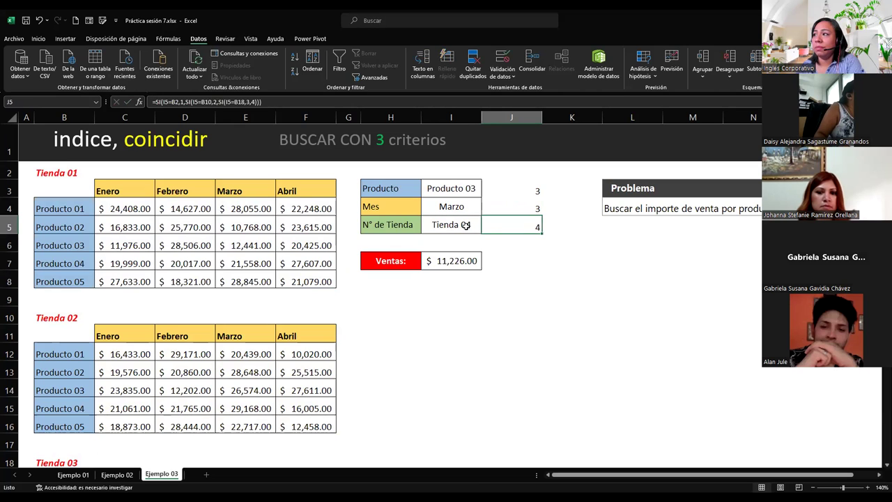
pyautogui.click(464, 225)
pyautogui.click(485, 230)
pyautogui.click(458, 246)
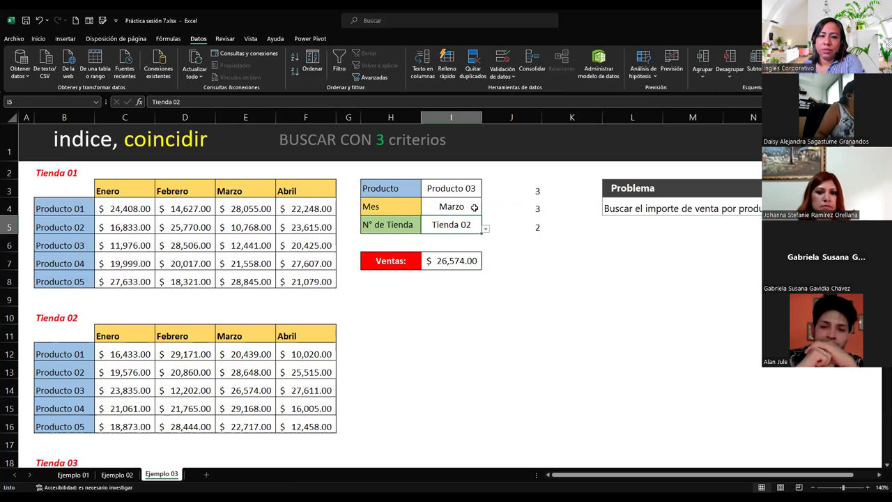
pyautogui.click(428, 203)
pyautogui.click(485, 210)
pyautogui.click(453, 228)
pyautogui.click(457, 191)
pyautogui.click(485, 193)
pyautogui.click(453, 209)
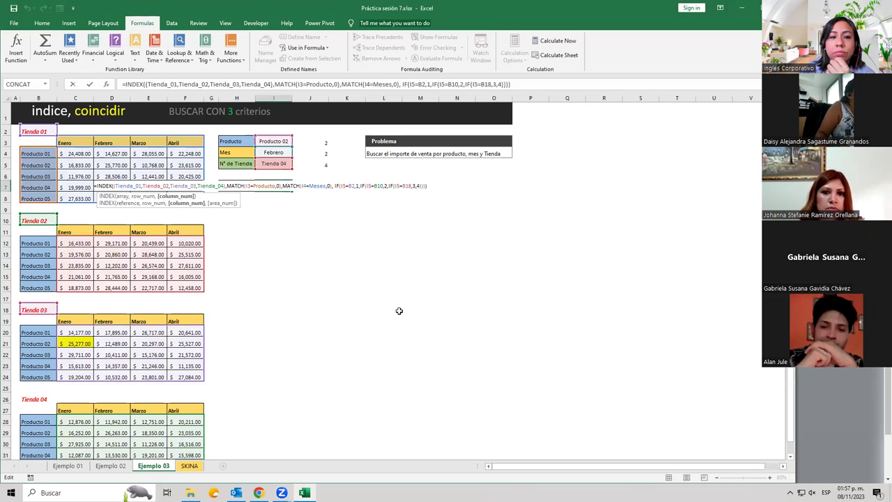
# Commit the #N/A INDEX formula in I7, then reopen it to inspect its MATCH arguments
pyautogui.click(364, 292)
pyautogui.scroll(2, 400, 202)
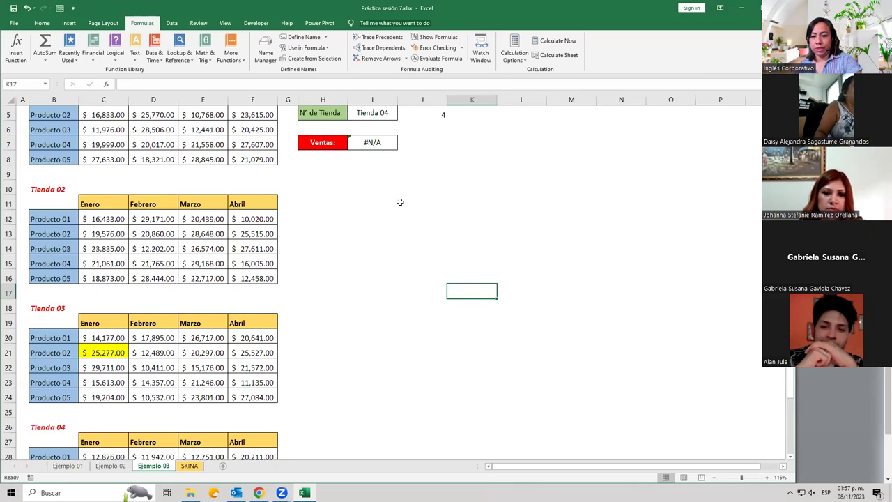
pyautogui.scroll(1, 389, 166)
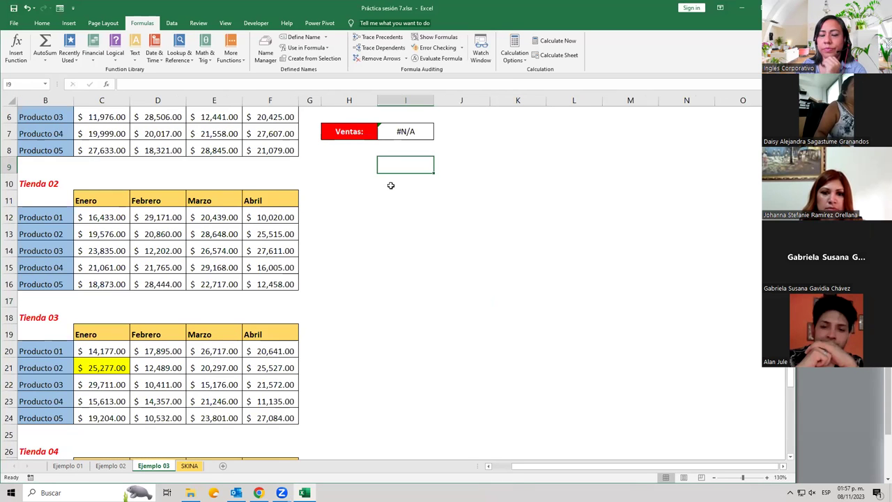
pyautogui.moveTo(390, 165); pyautogui.dragTo(394, 268)
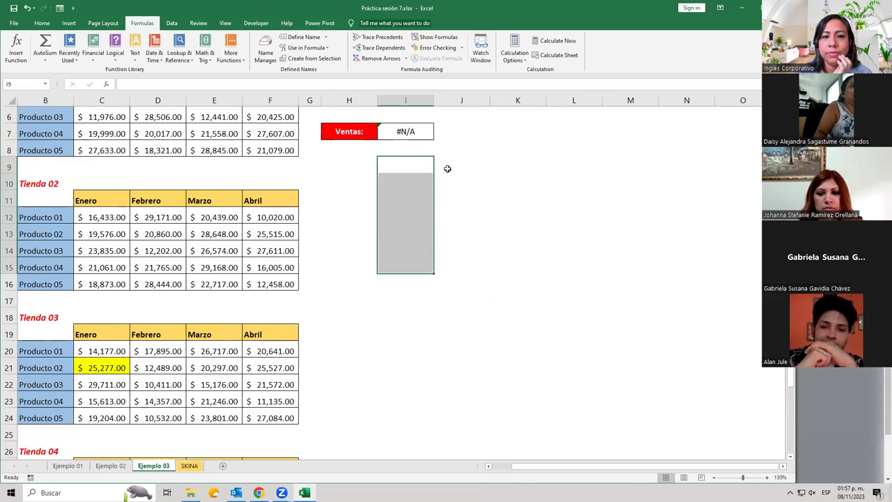
pyautogui.doubleClick(406, 132)
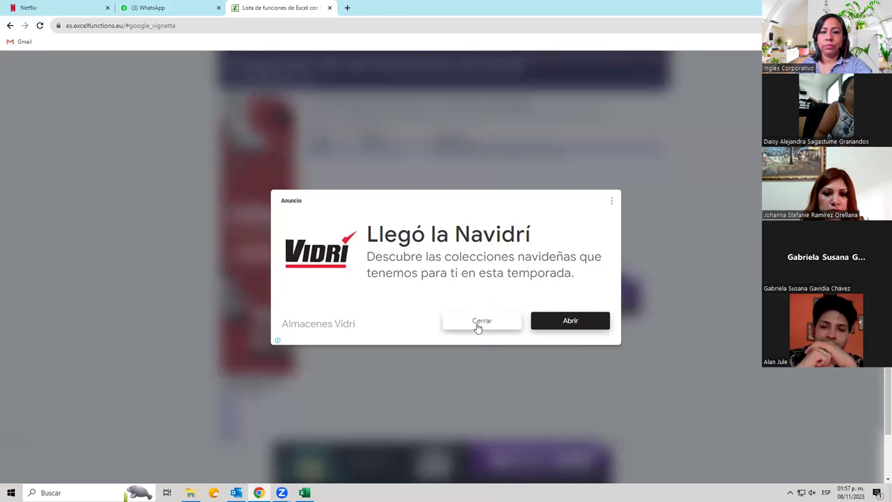
# Dismiss the ad on the MATCH/COINCIDIR translation page and return to the Excel workbook
pyautogui.click(478, 326)
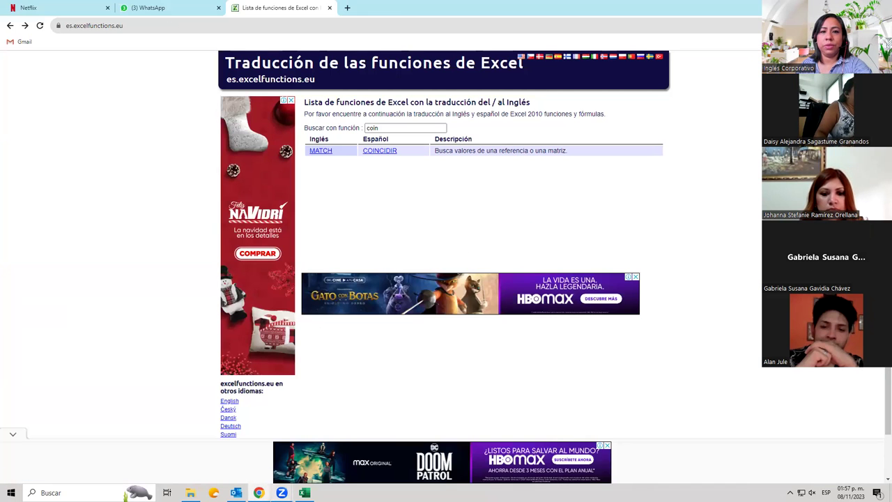
pyautogui.click(304, 492)
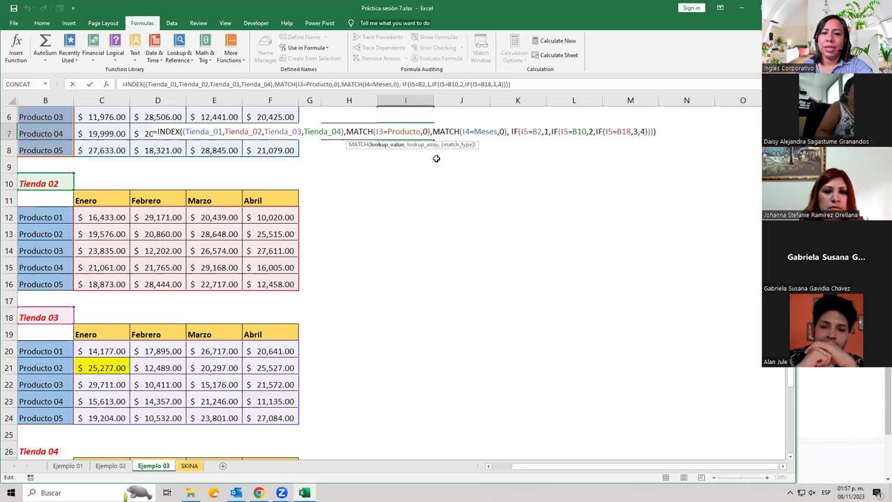
# Replace the equals signs in MATCH(I3=Producto,0) and MATCH(I4=Meses,0) with commas, giving $ 26,263.00
pyautogui.press('BackSpace')
pyautogui.write(',')
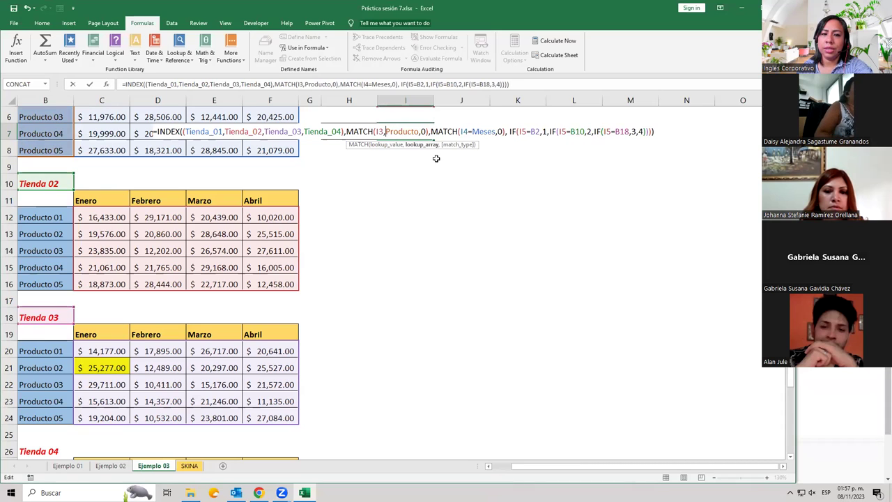
pyautogui.press('Right')
pyautogui.press('Right')
pyautogui.press('Right')
pyautogui.press('Right')
pyautogui.press('Right')
pyautogui.press('Right')
pyautogui.press('Right')
pyautogui.press('Right')
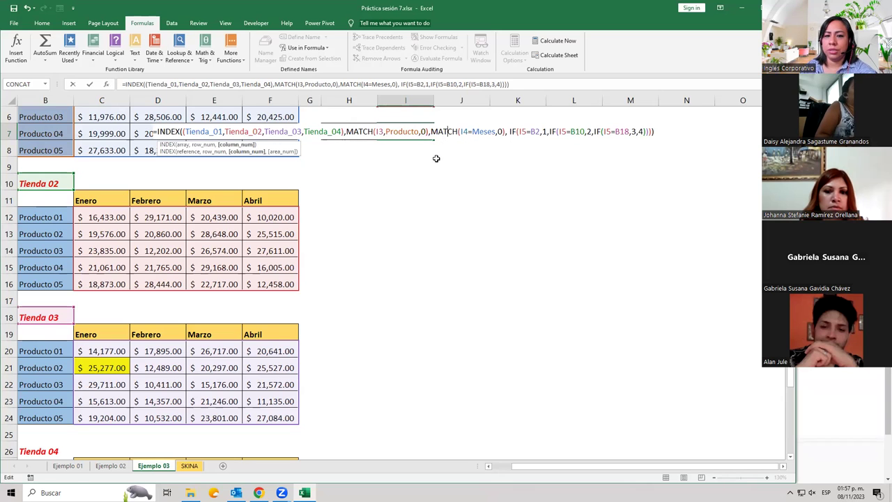
pyautogui.press('Right')
pyautogui.press('Right')
pyautogui.press('Right')
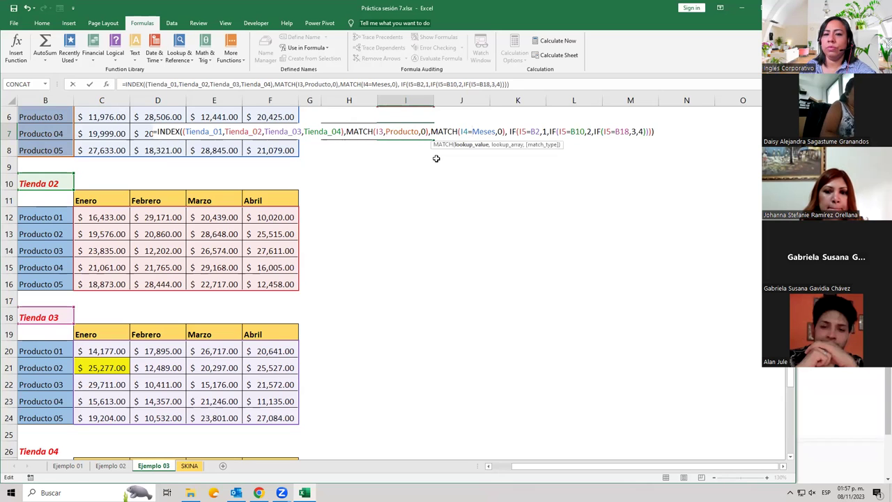
pyautogui.press('BackSpace')
pyautogui.write(',')
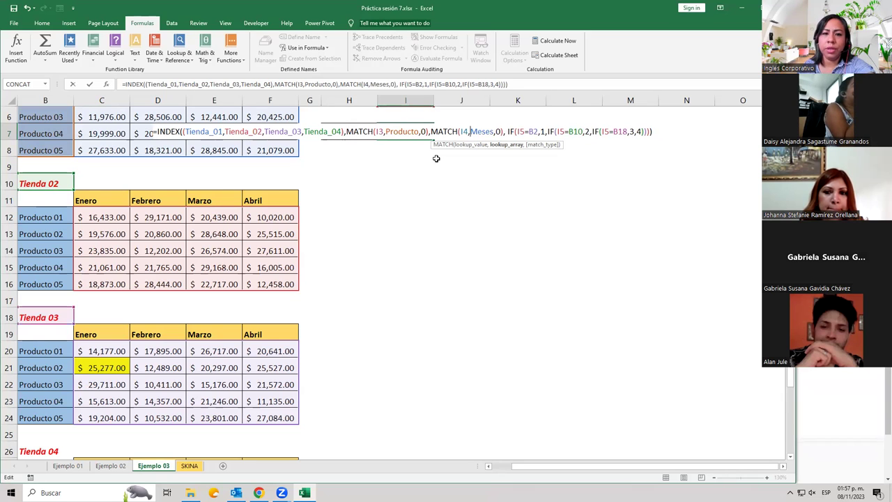
pyautogui.press('Return')
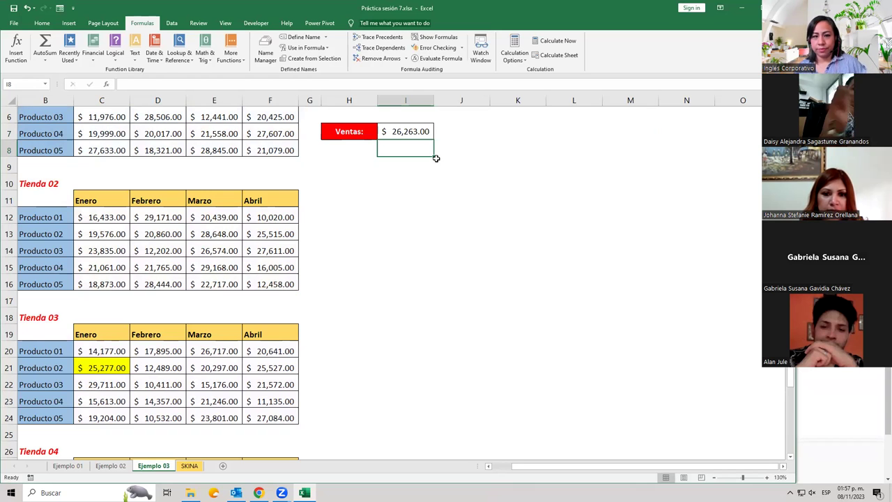
pyautogui.click(476, 278)
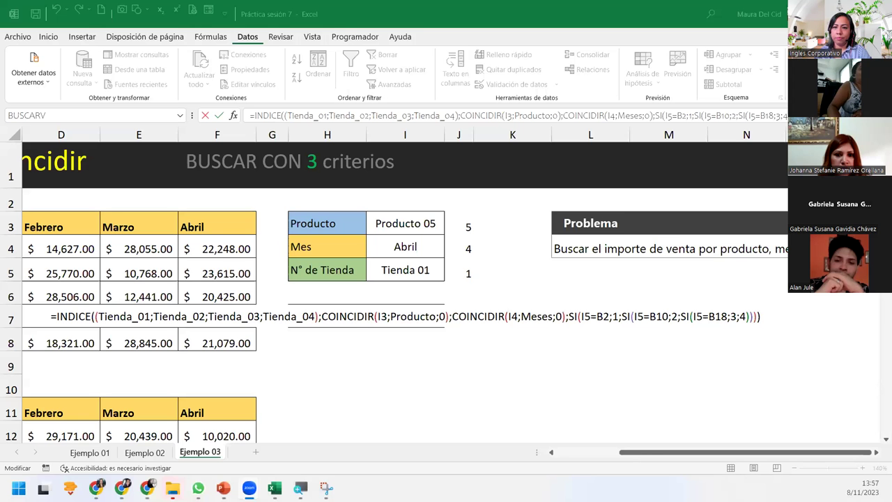
# Commit and recheck the participant's INDICE formula in I7 for Producto 05, Abril, Tienda 01, returning $ 21,079.00
pyautogui.click(761, 317)
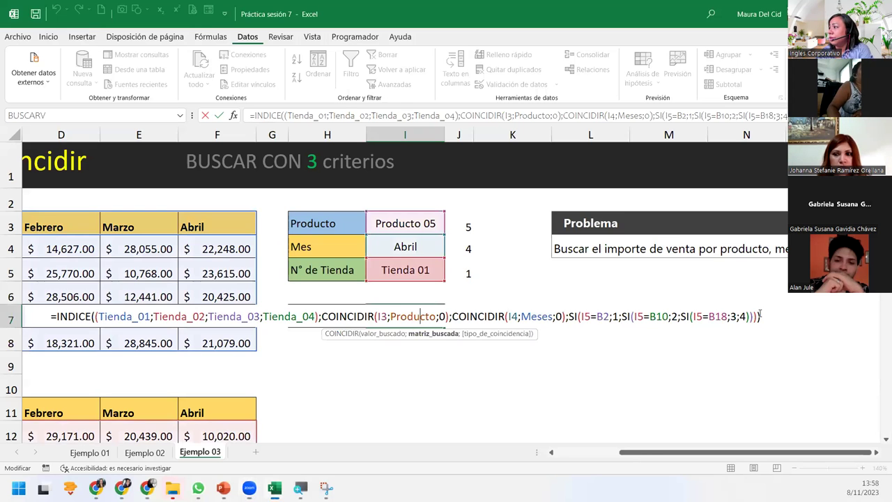
pyautogui.press('Return')
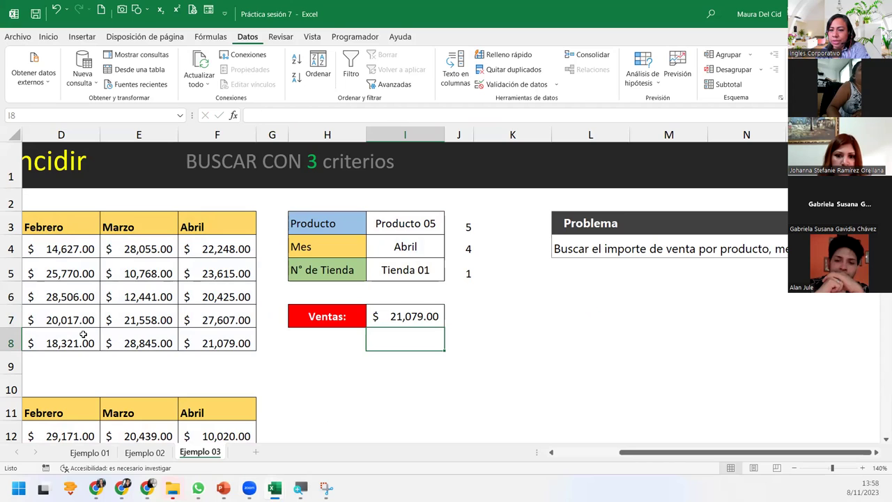
pyautogui.click(438, 315)
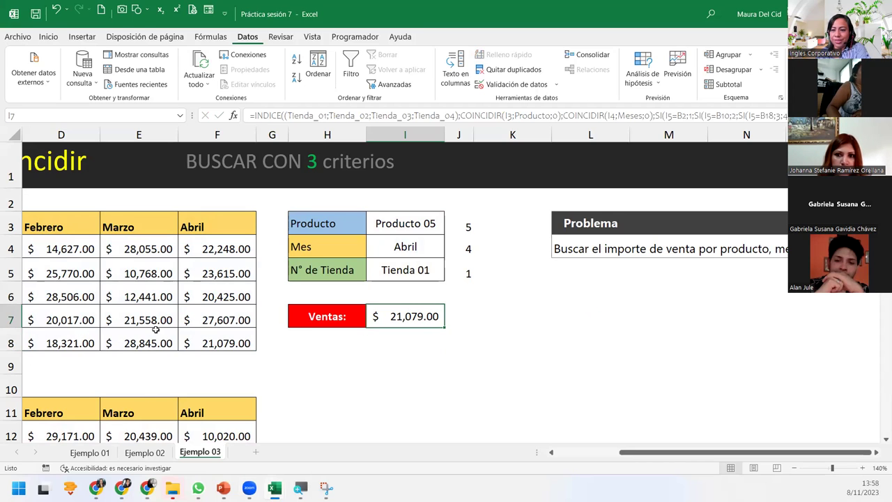
pyautogui.moveTo(327, 484)
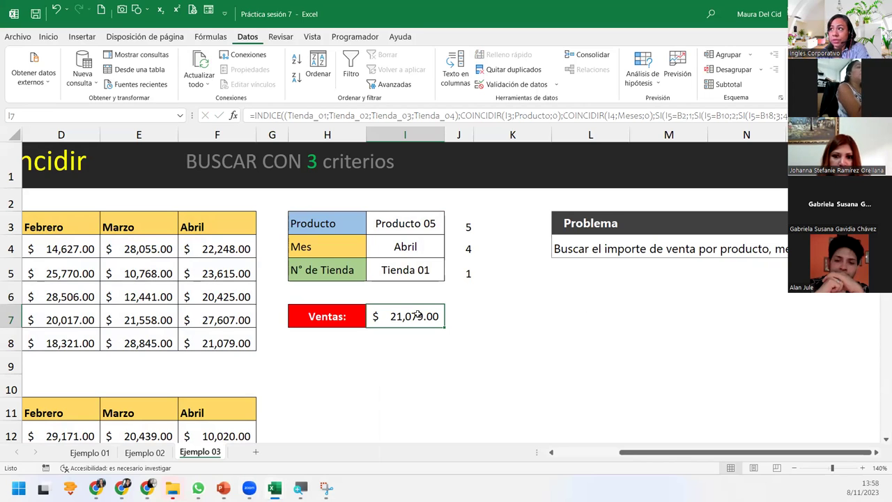
pyautogui.doubleClick(417, 315)
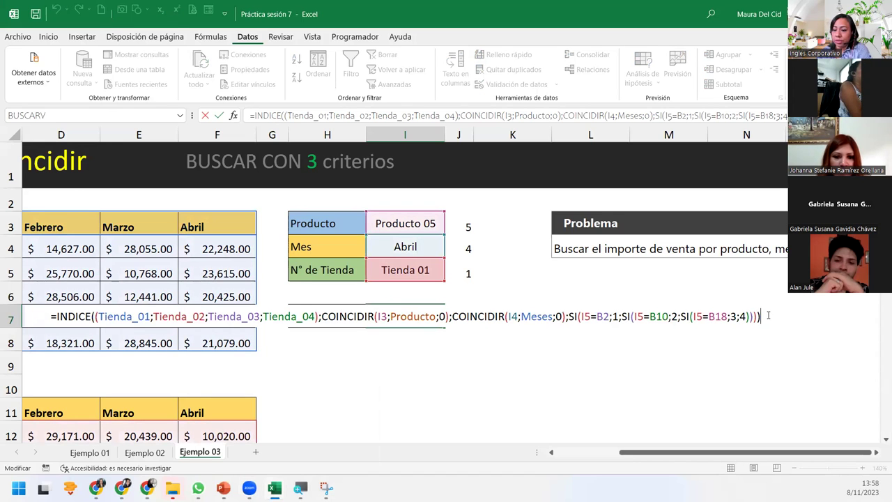
pyautogui.press('Return')
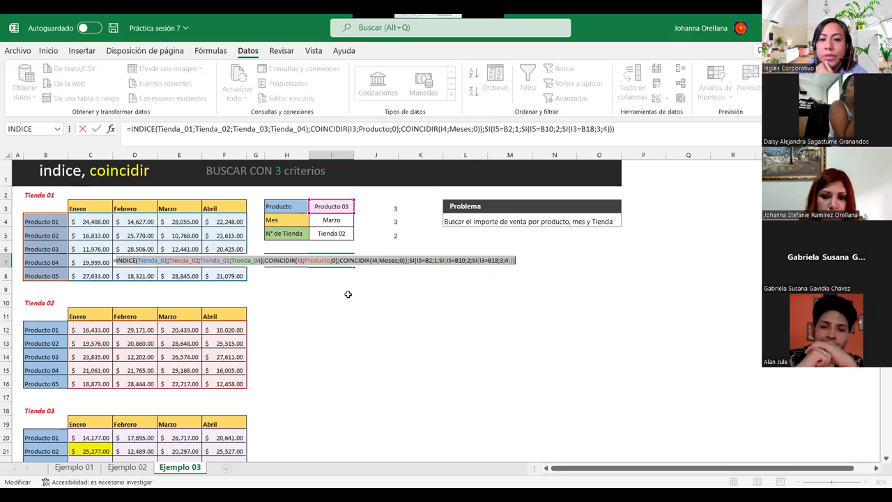
# Cancel the stray =O18 edit and delete the INDICE formula from I7, leaving the cell empty
pyautogui.click(616, 411)
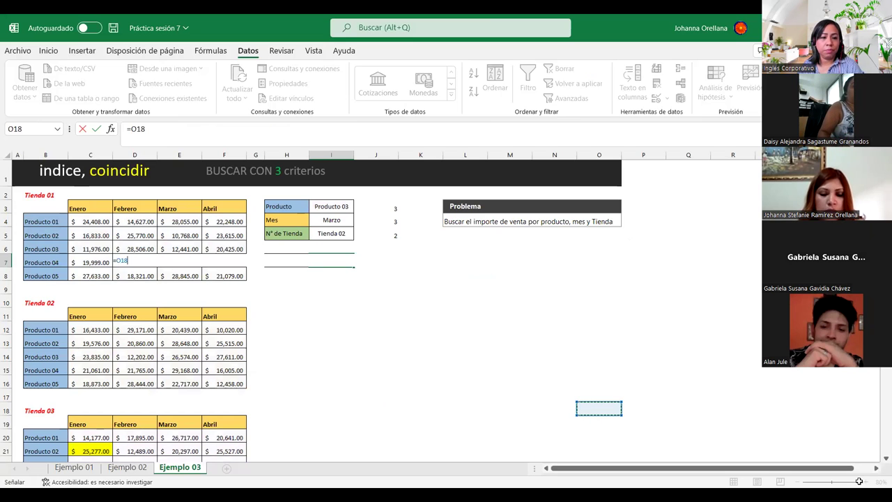
pyautogui.press('Escape')
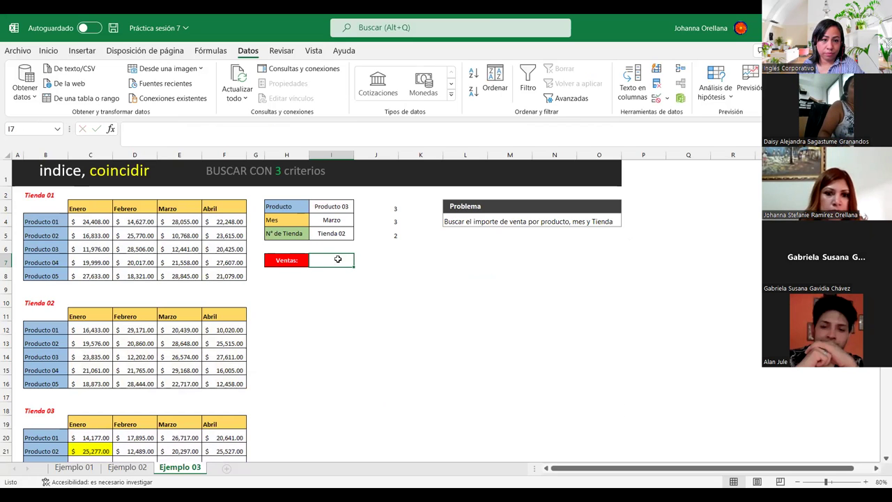
pyautogui.doubleClick(337, 260)
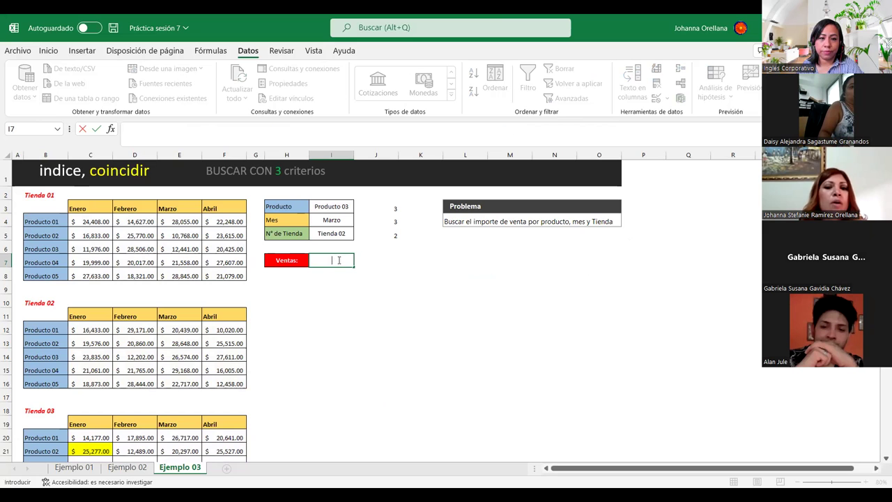
pyautogui.click(328, 340)
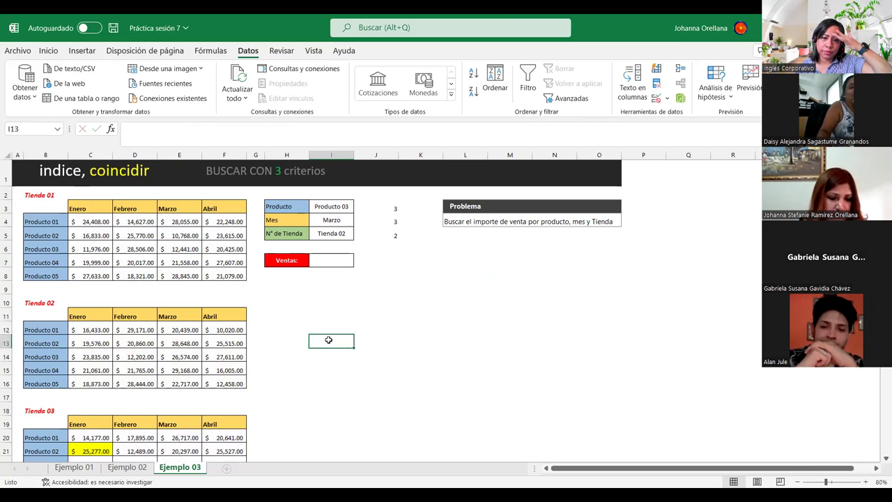
pyautogui.press('Up')
pyautogui.press('Up')
pyautogui.press('Up')
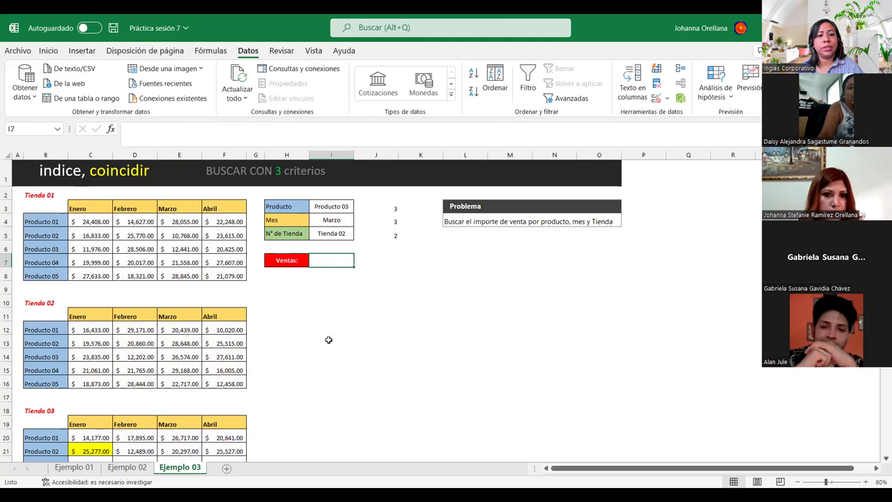
pyautogui.write('=INDICE(I3;COINCIDIR(Tienda_03;0))')
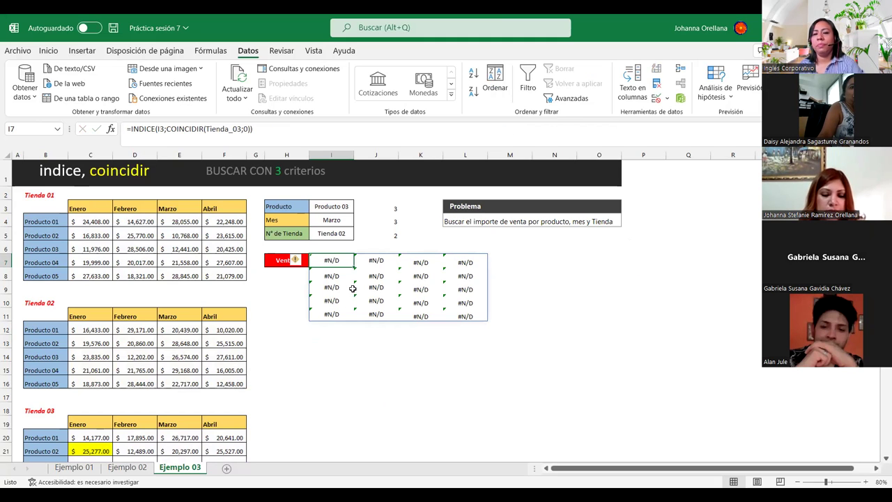
pyautogui.moveTo(252, 129); pyautogui.dragTo(126, 129)
pyautogui.press('BackSpace')
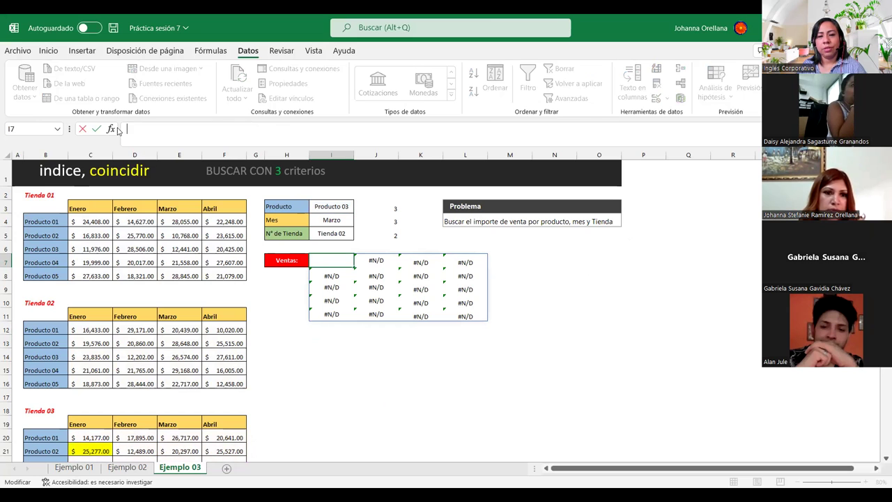
pyautogui.click(283, 300)
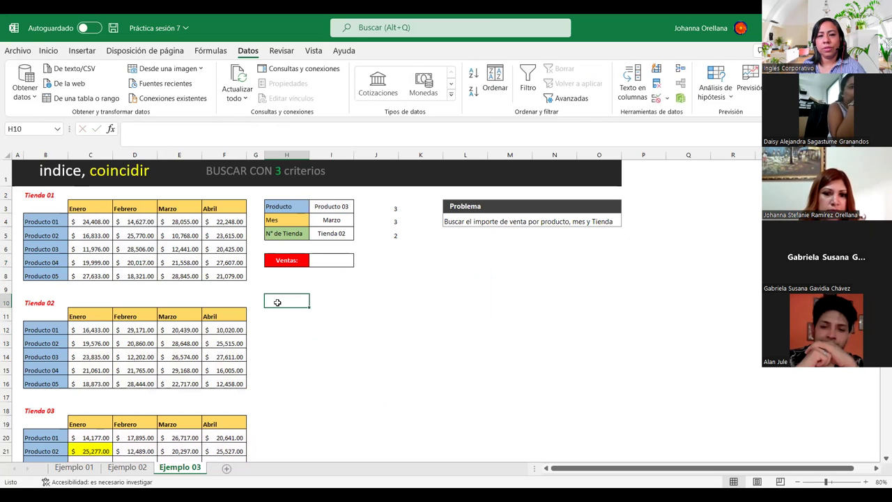
pyautogui.click(322, 264)
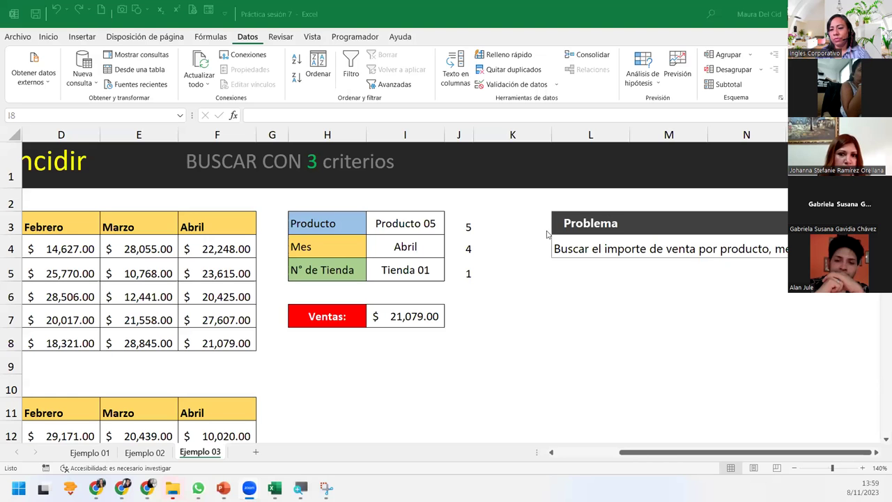
# Open I7's formula and select INDICE's reference argument (Tienda_01;Tienda_02;Tienda_03;Tienda_04)
pyautogui.click(406, 318)
pyautogui.doubleClick(406, 317)
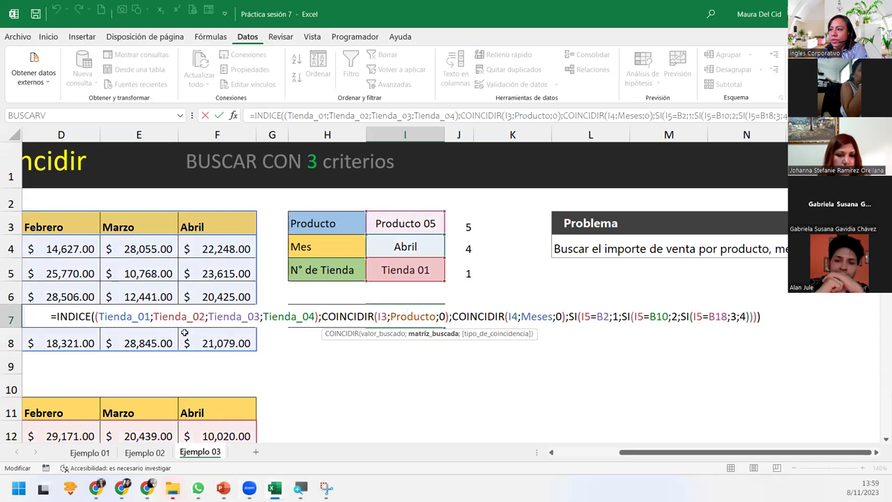
pyautogui.click(102, 317)
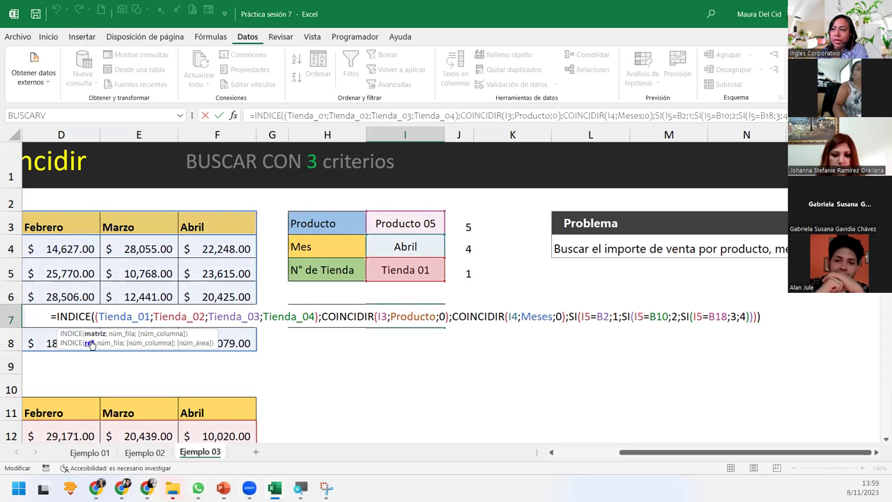
pyautogui.click(91, 343)
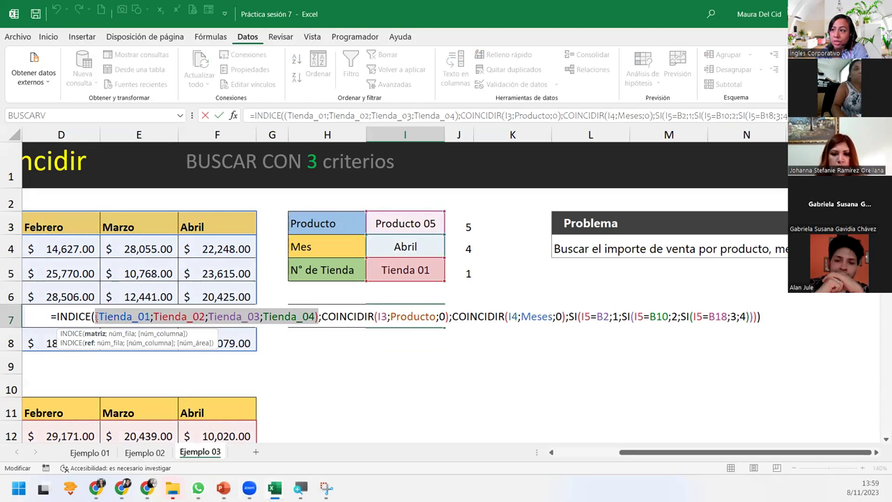
pyautogui.moveTo(95, 316); pyautogui.dragTo(320, 317)
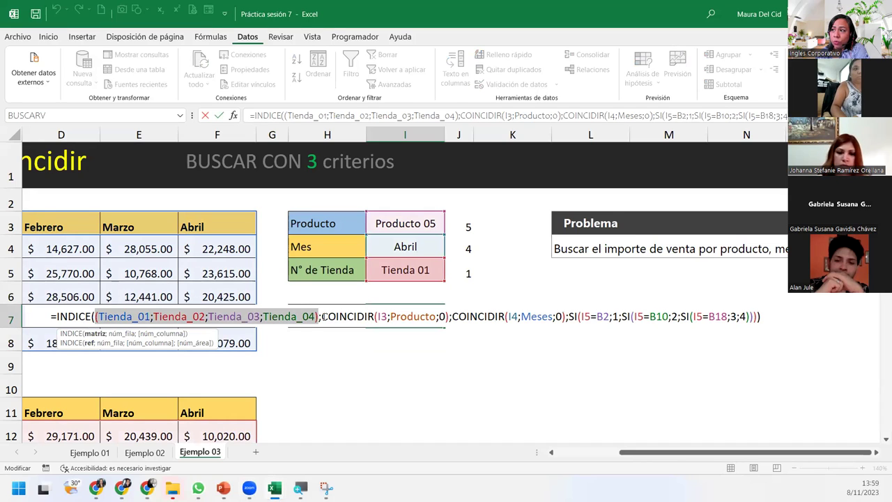
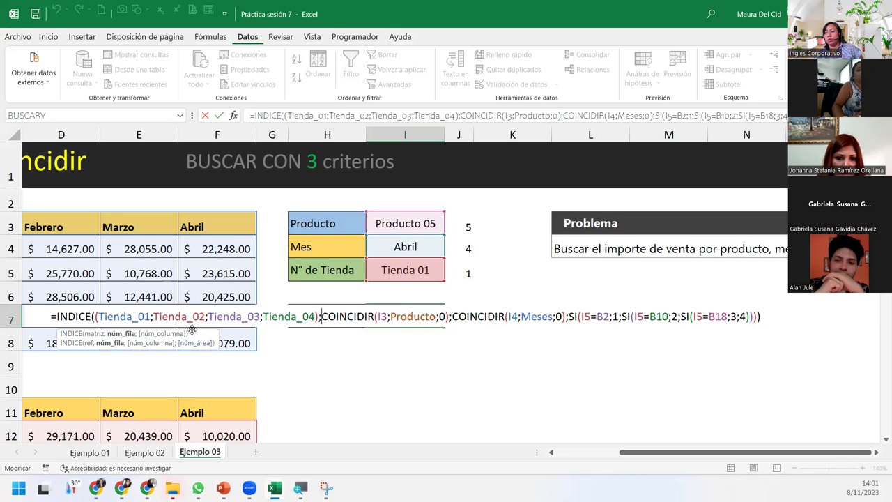
# Step through the INDICE arguments: product match, month match, and the nested SI store number
pyautogui.click(120, 334)
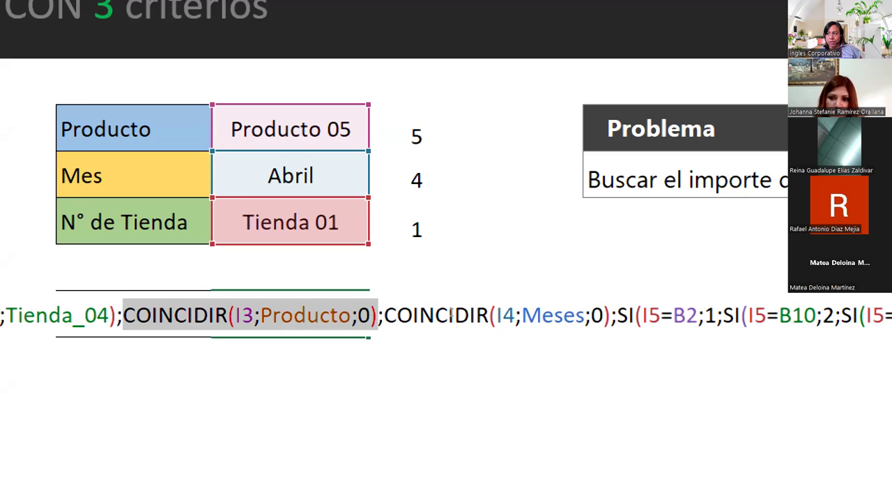
pyautogui.press('Right')
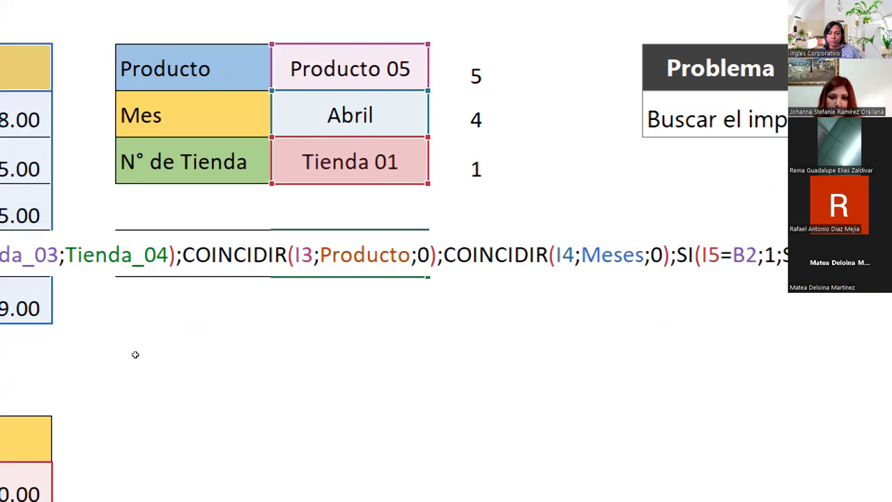
pyautogui.hotkey('ctrl', 'shift', 'Right')
pyautogui.hotkey('ctrl', 'shift', 'Right')
pyautogui.hotkey('ctrl', 'shift', 'Right')
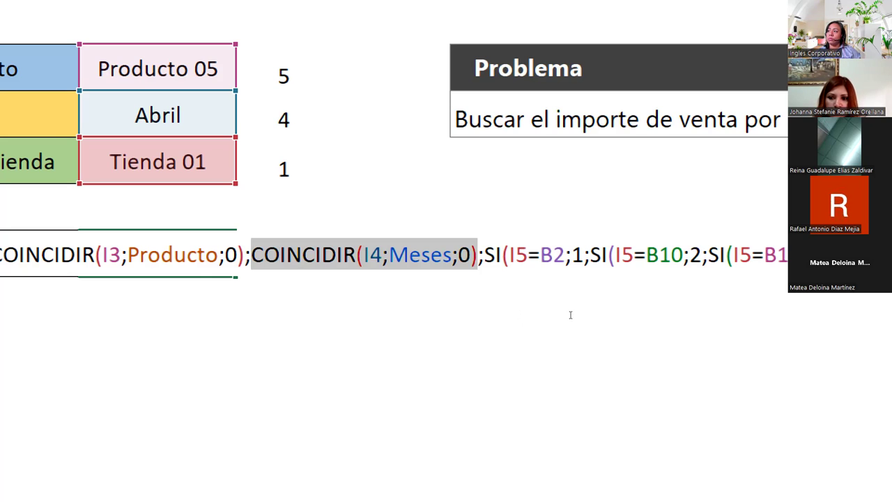
pyautogui.press('Right')
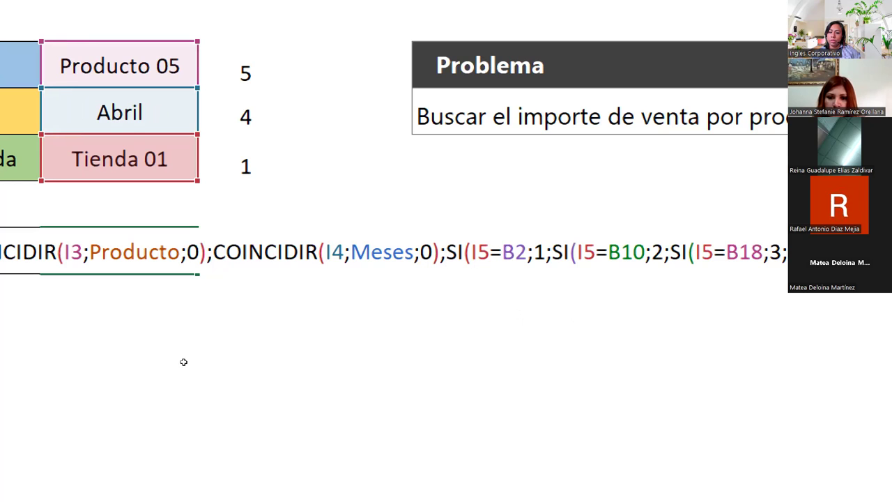
pyautogui.click(191, 348)
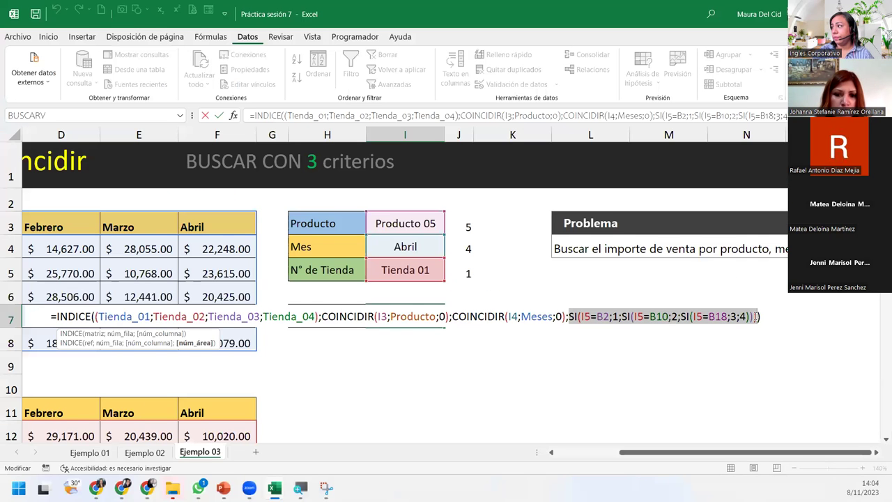
# Commit the formula in I7, returning $21,079.00 for Producto 05, Abril, Tienda 01
pyautogui.click(757, 317)
pyautogui.press('Return')
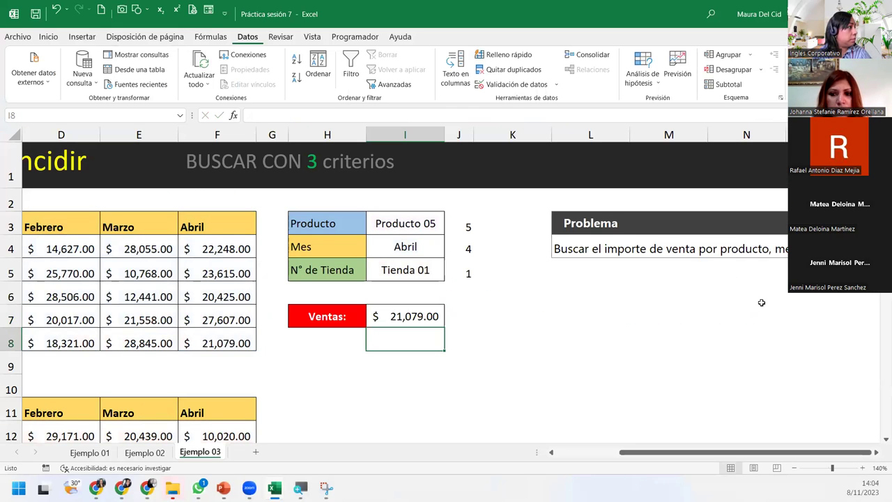
pyautogui.click(380, 323)
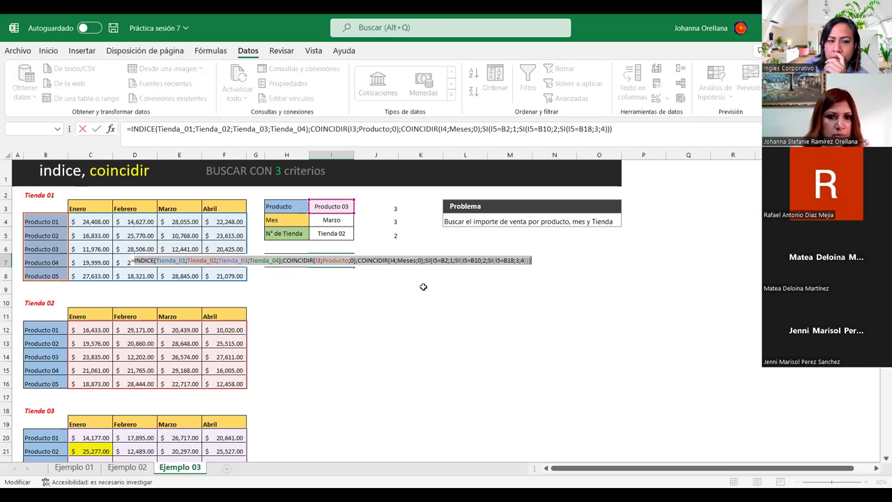
# Wrap Tienda_01 through Tienda_04 in parentheses inside INDICE in I7 and recommit the formula
pyautogui.click(157, 260)
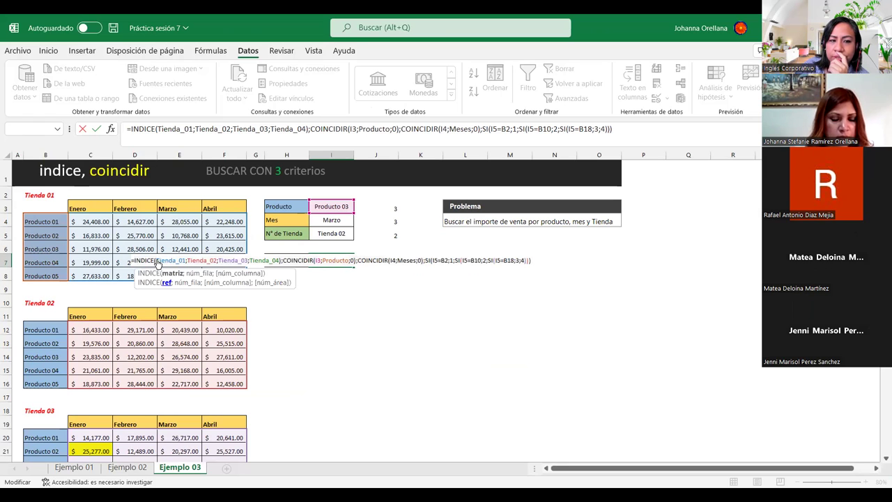
pyautogui.write('(')
pyautogui.click(280, 260)
pyautogui.write(')')
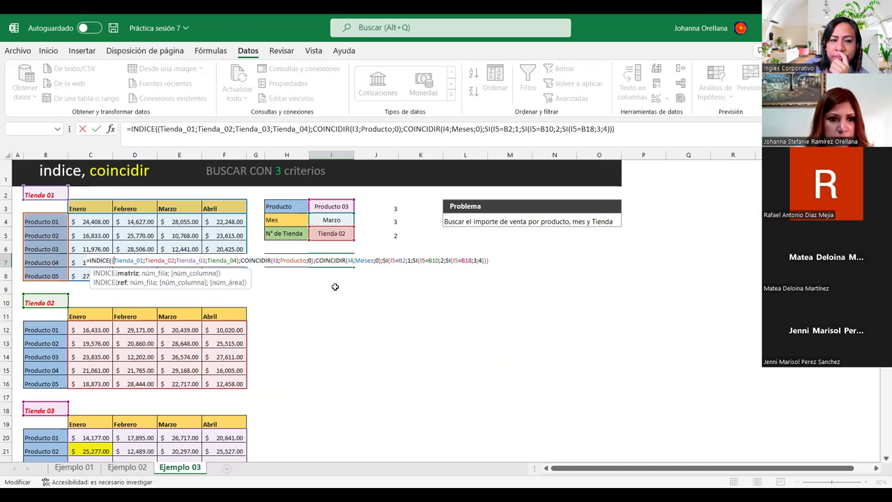
pyautogui.click(497, 262)
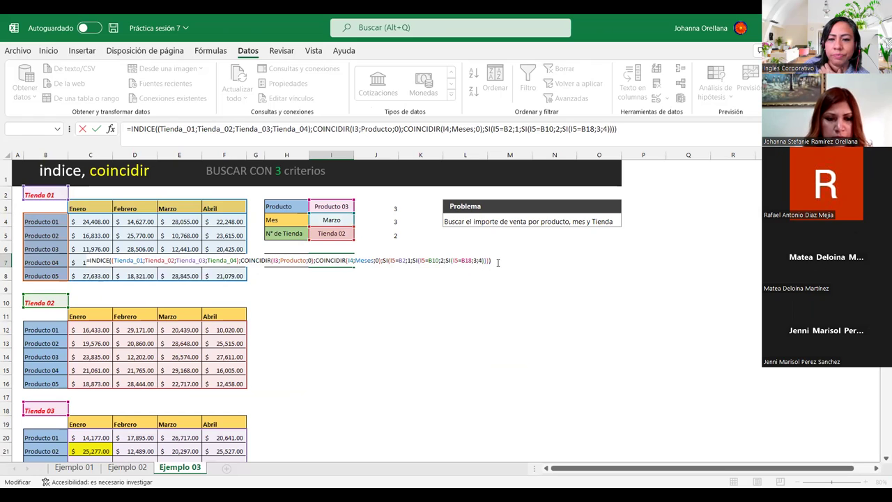
pyautogui.press('Return')
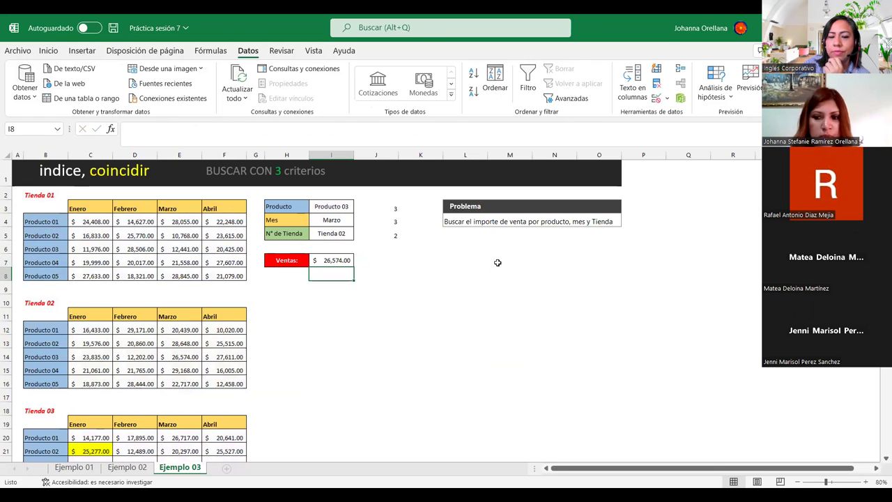
pyautogui.click(341, 257)
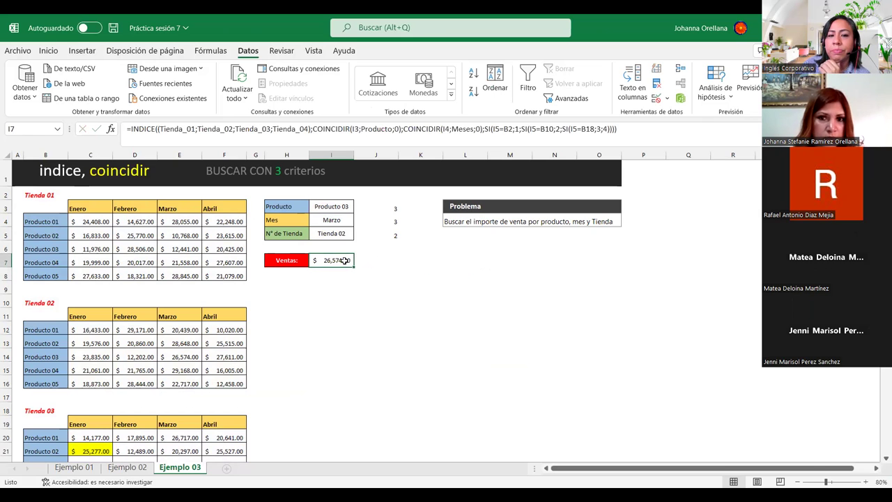
# Pick Producto 01 in I3, Enero in I4 and Tienda 02 in I5 from the dropdowns
pyautogui.click(392, 286)
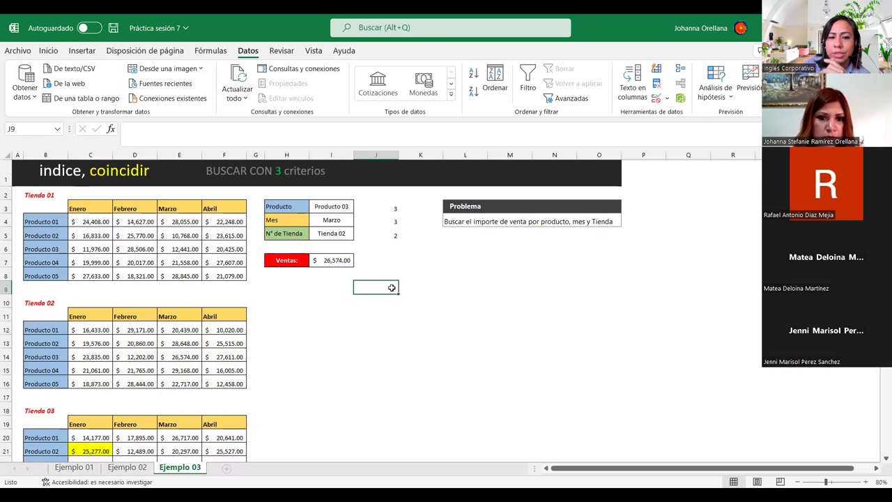
pyautogui.click(345, 206)
pyautogui.click(359, 208)
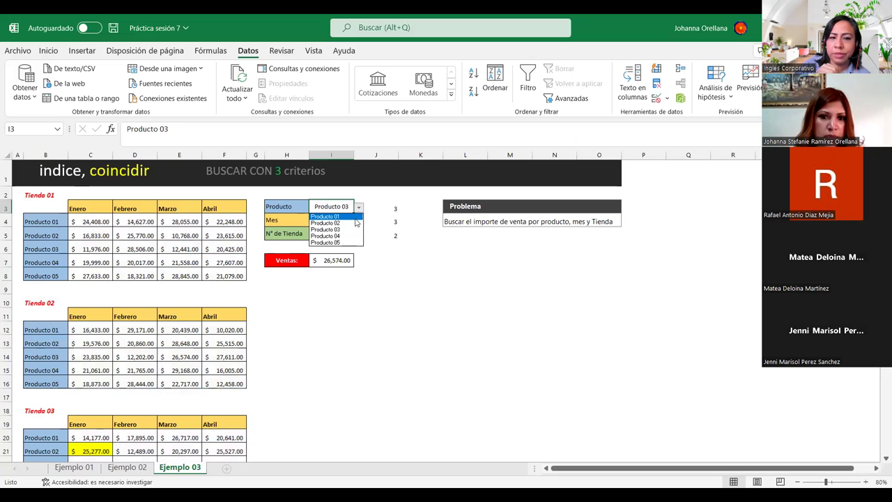
pyautogui.click(354, 216)
pyautogui.click(348, 220)
pyautogui.click(358, 220)
pyautogui.click(353, 229)
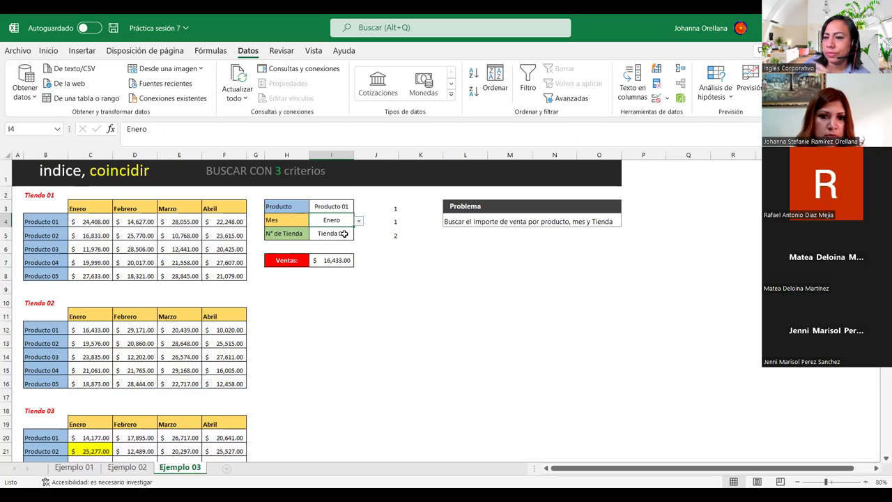
pyautogui.click(343, 233)
pyautogui.click(359, 234)
pyautogui.click(354, 246)
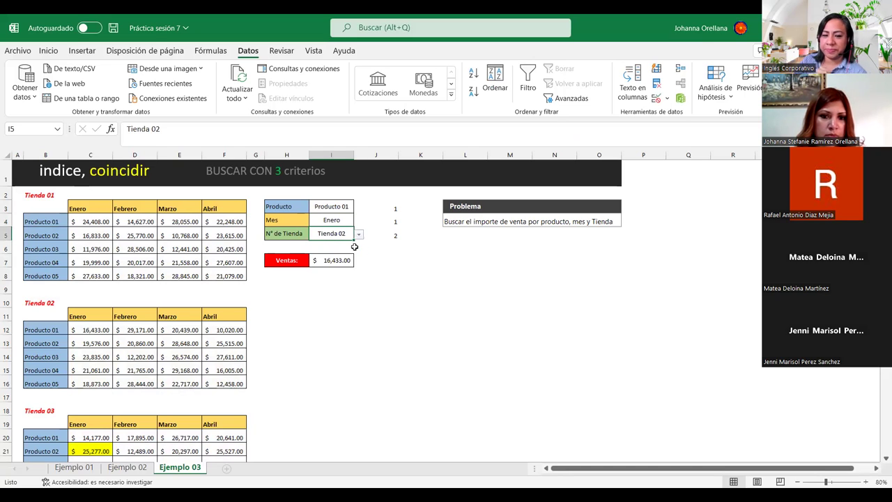
pyautogui.click(395, 299)
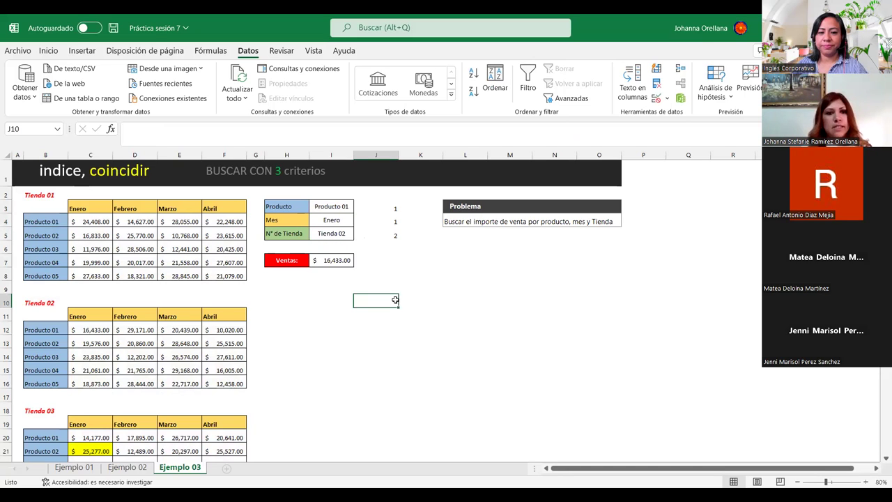